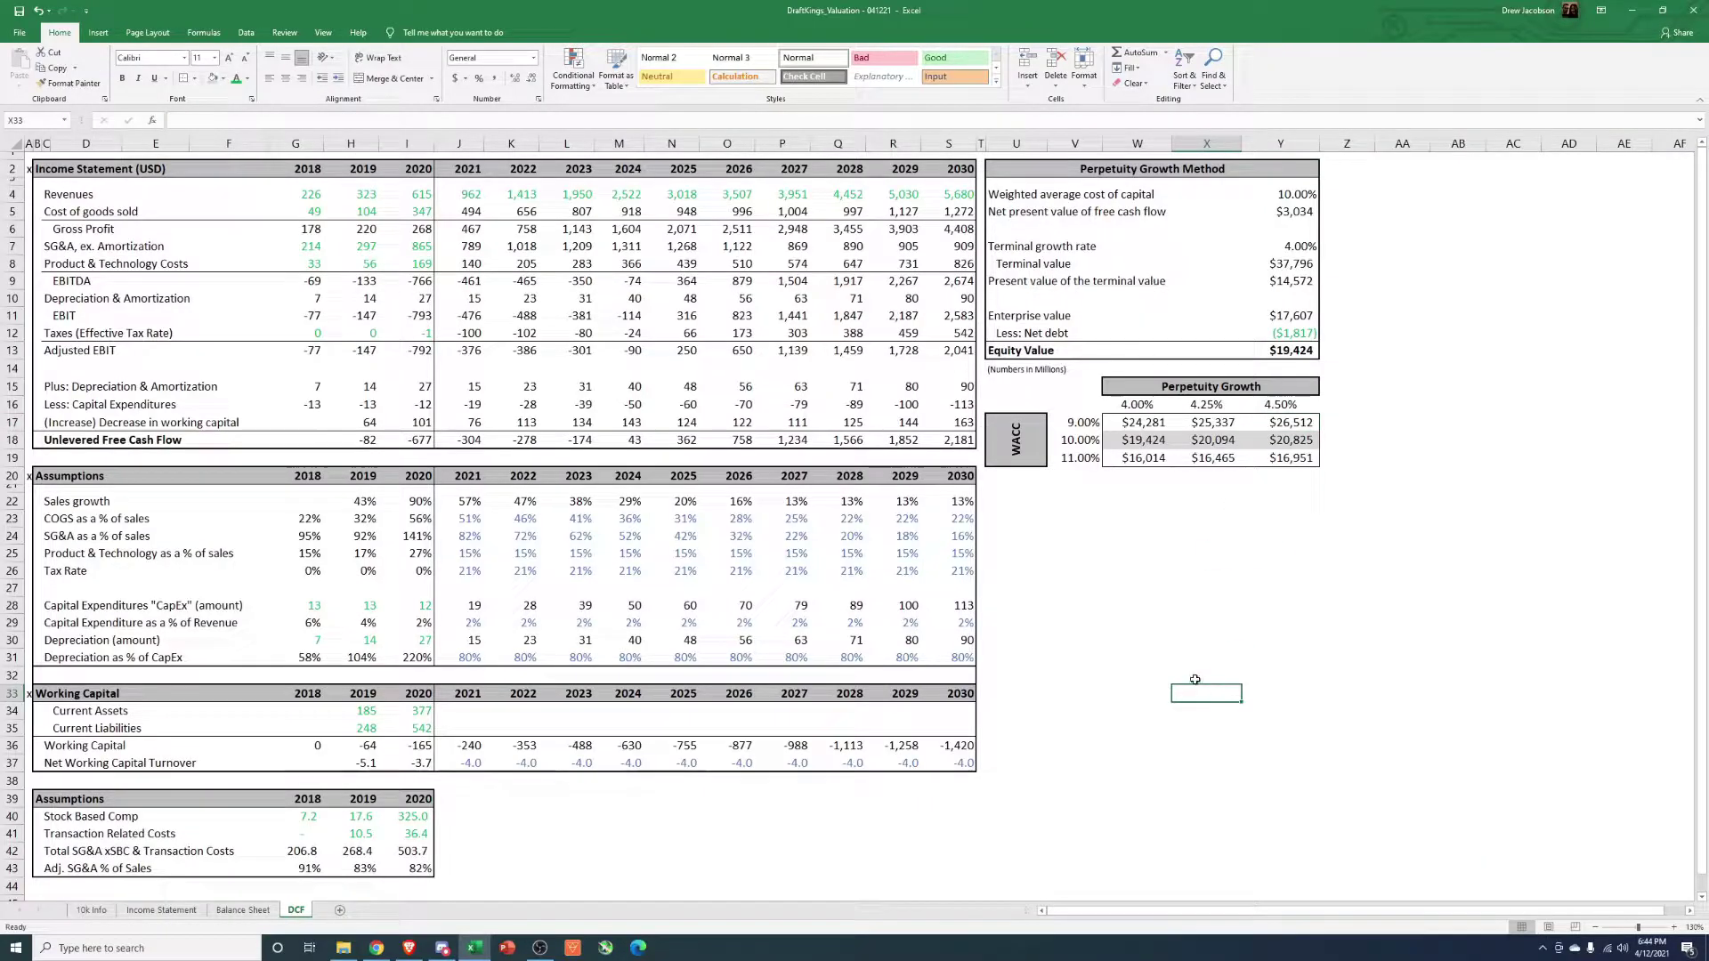
Inspect two cells in the DCF perpetuity growth sensitivity grid, then move to the Income Statement sheet
{"action": "left_click", "coordinate": [1141, 461]}
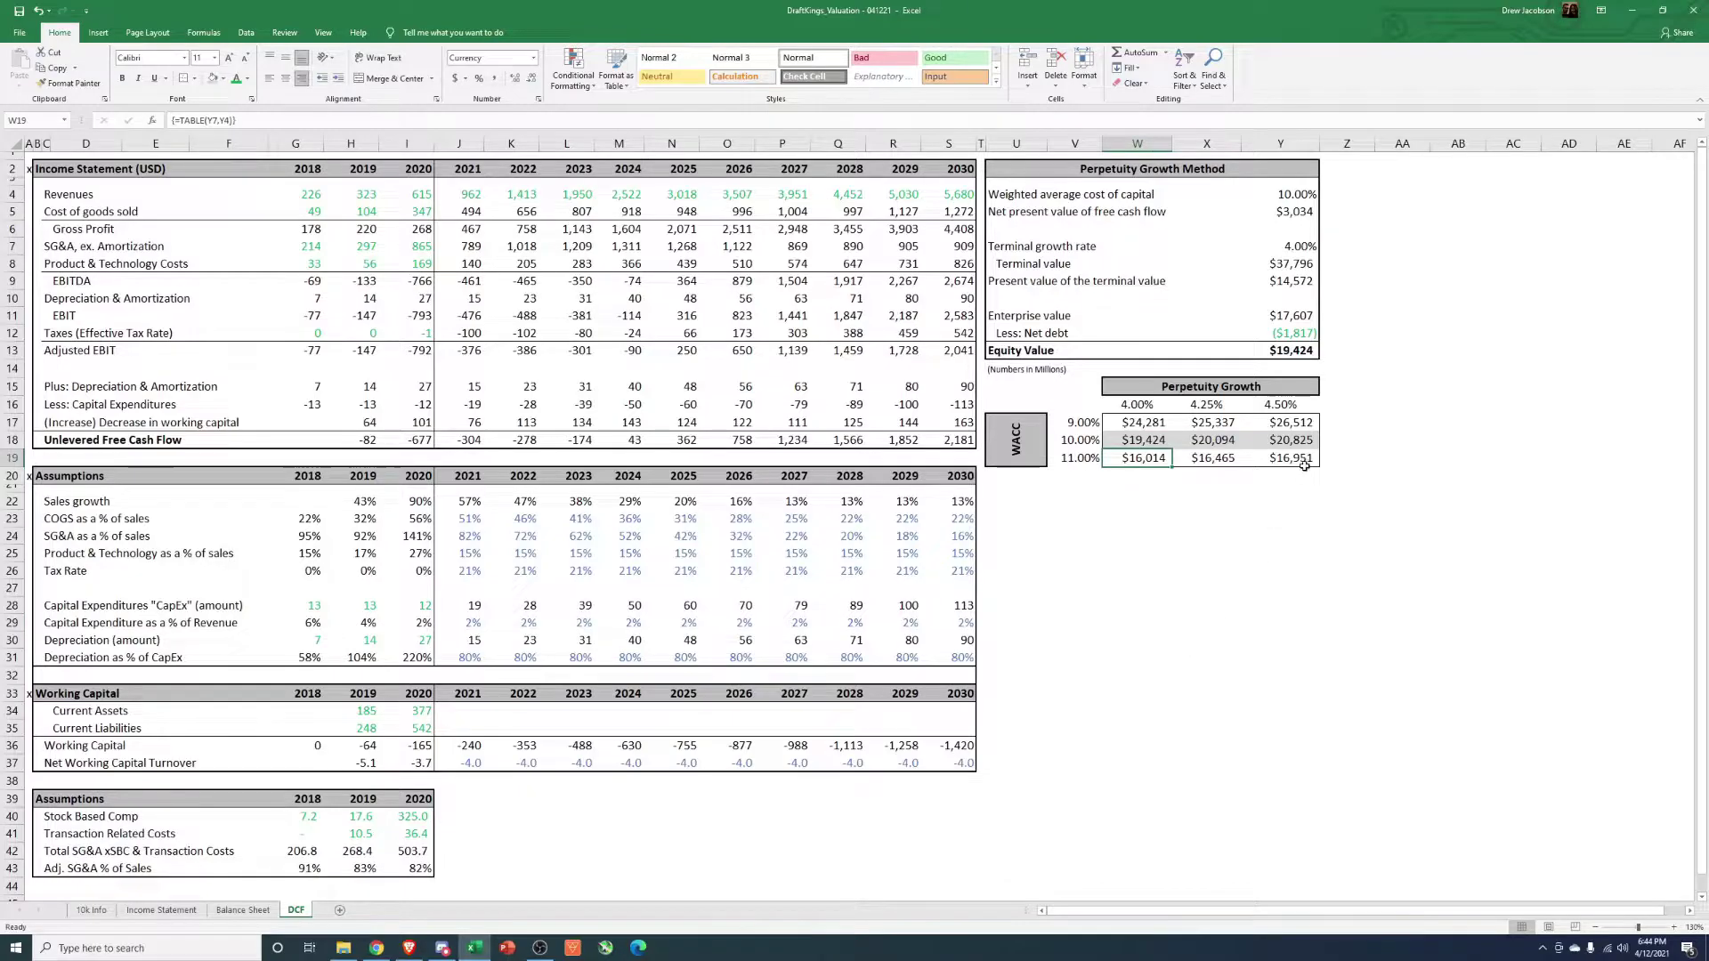
{"action": "left_click", "coordinate": [1301, 423]}
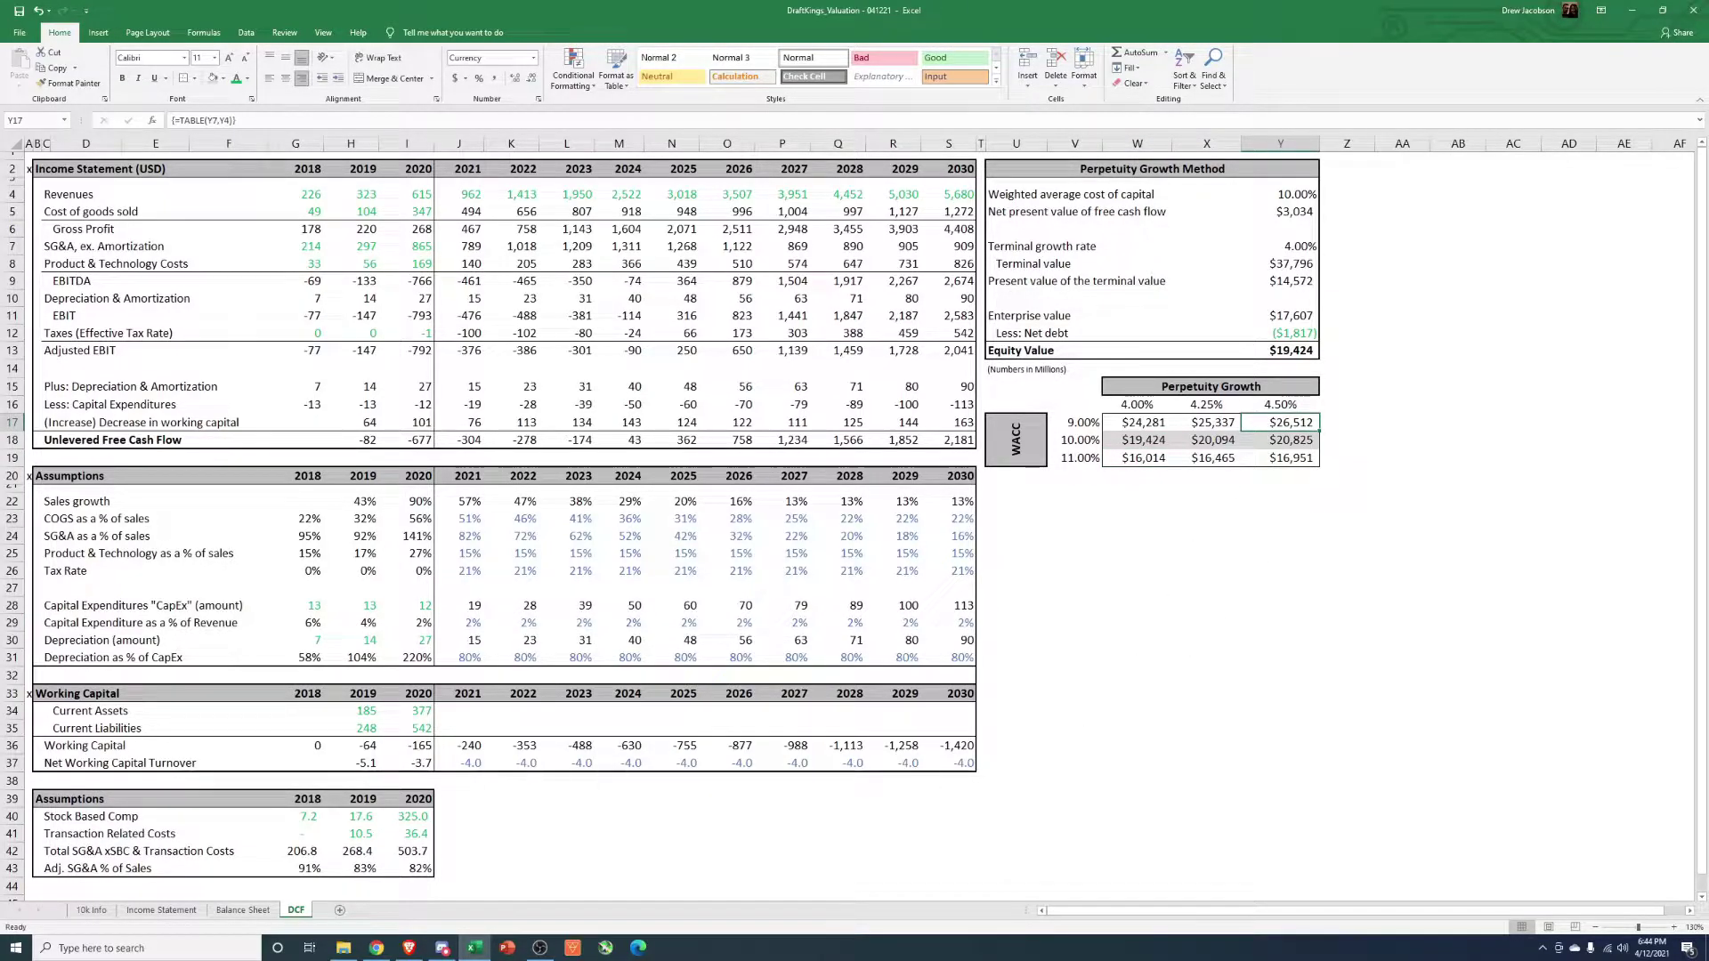
{"action": "left_click", "coordinate": [162, 910]}
{"action": "left_click", "coordinate": [225, 794]}
{"action": "scroll", "coordinate": [225, 795], "scroll_direction": "up", "scroll_amount": 3}
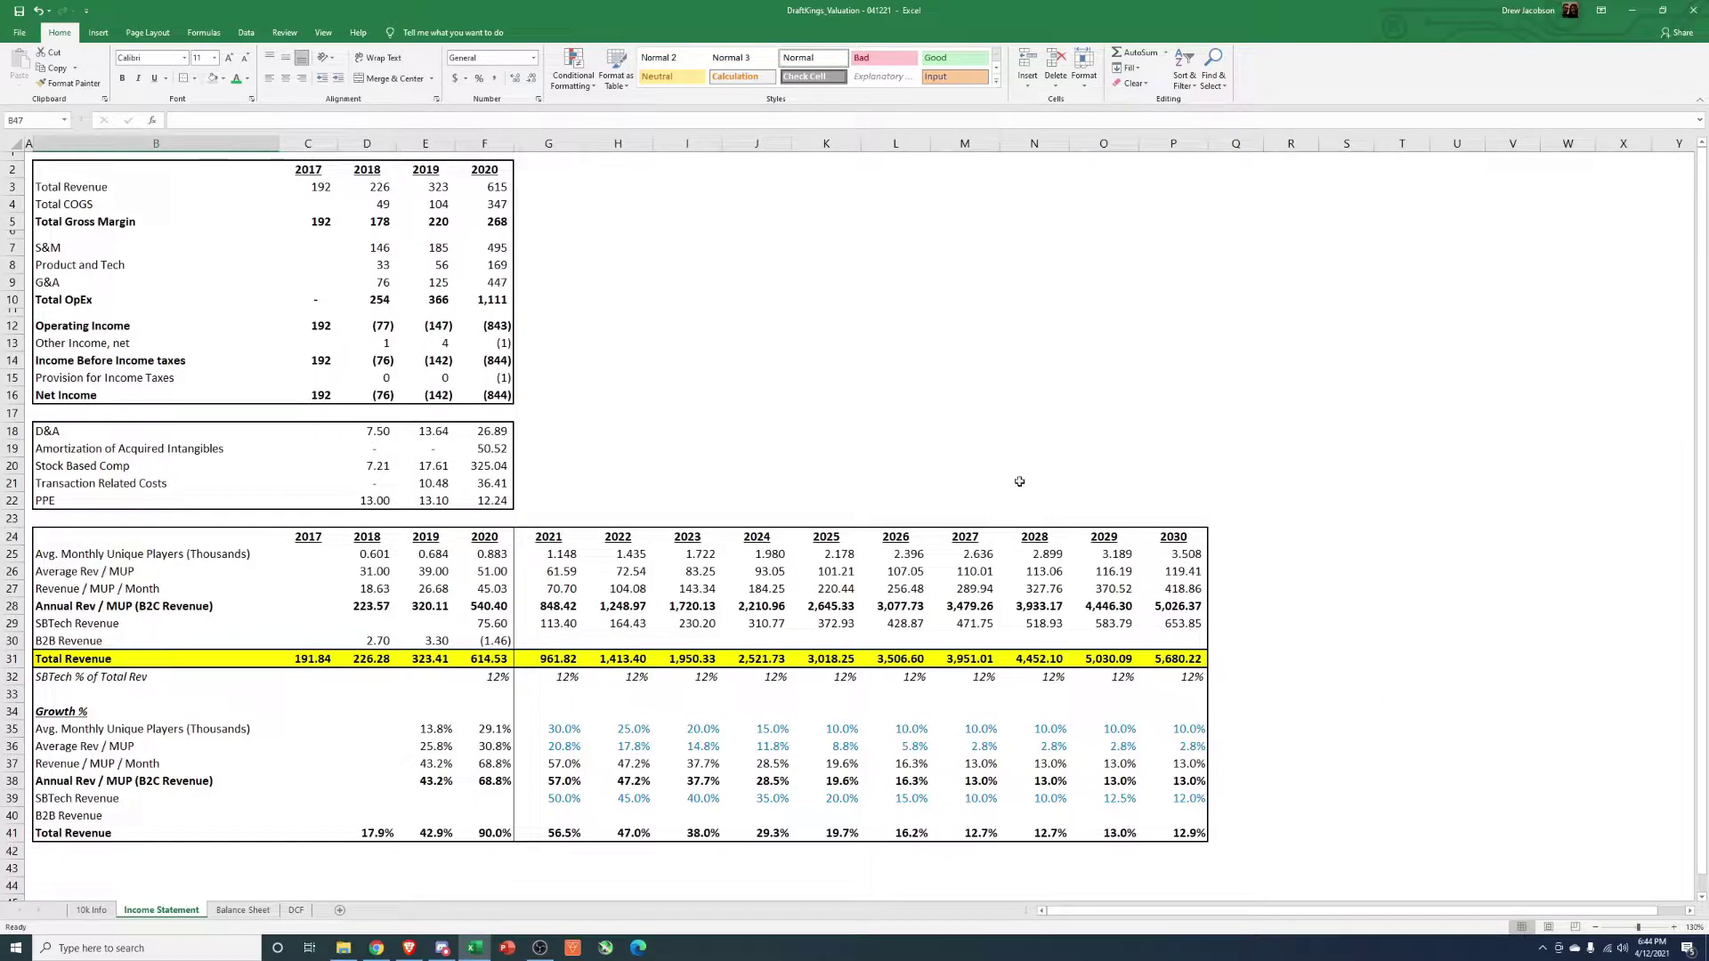
{"action": "left_click", "coordinate": [214, 173]}
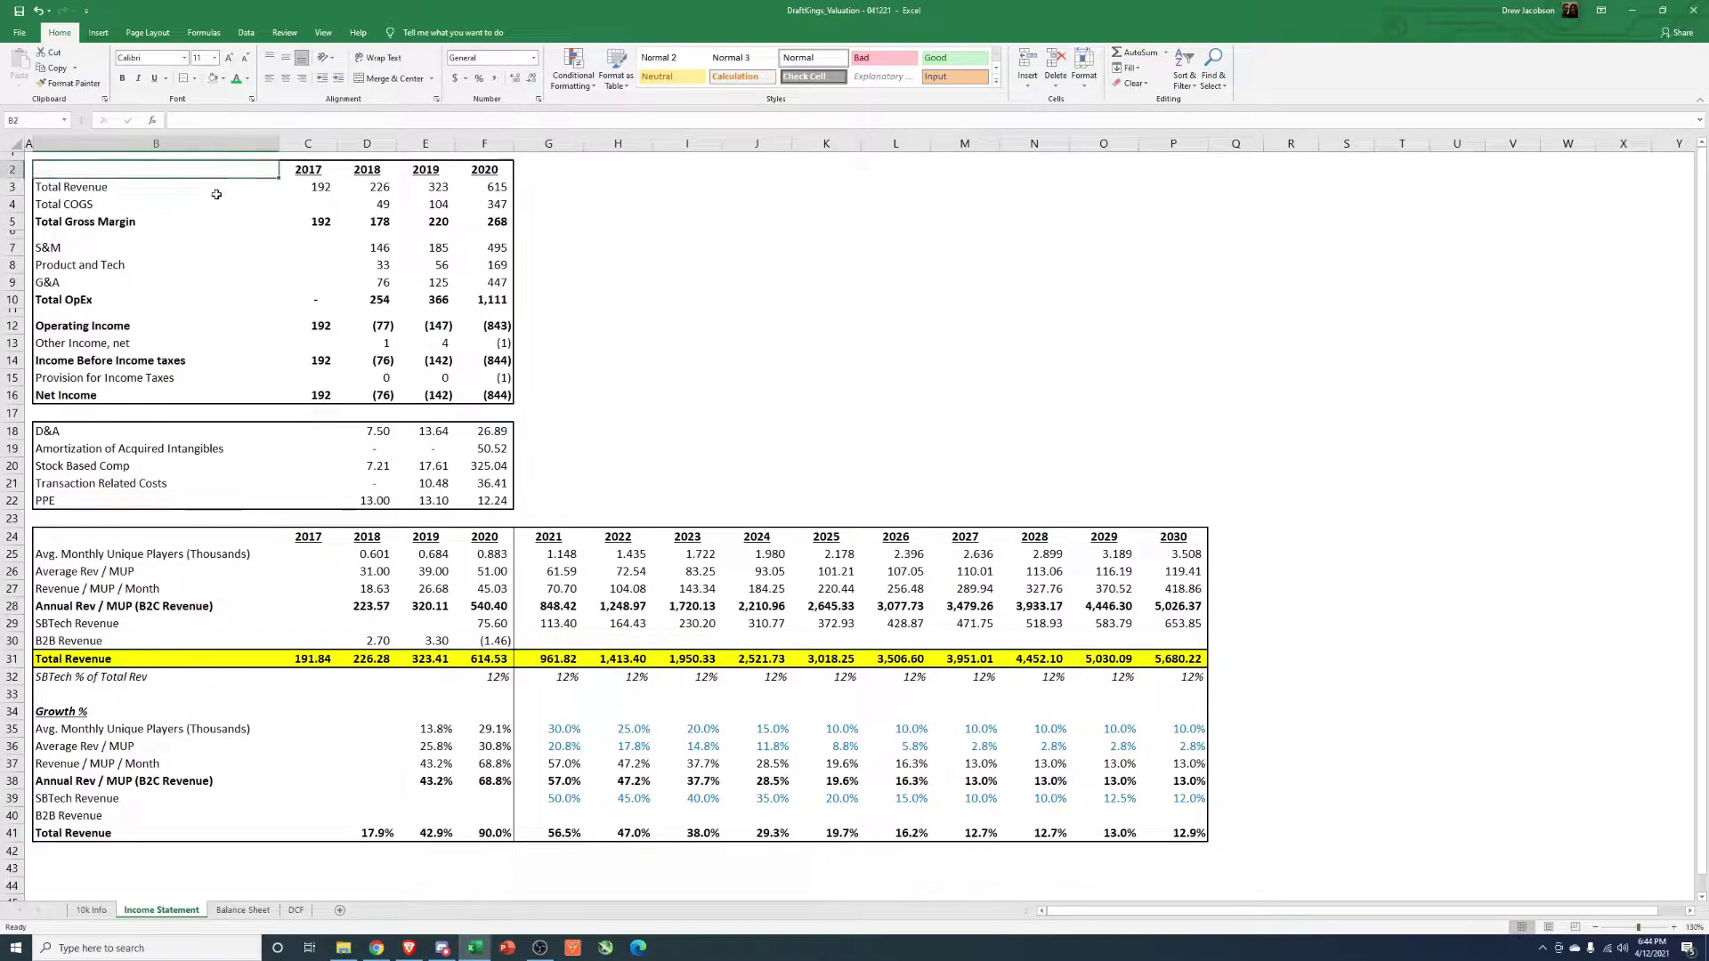
{"action": "left_click_drag", "start_coordinate": [216, 194], "coordinate": [592, 411]}
{"action": "left_click", "coordinate": [687, 465]}
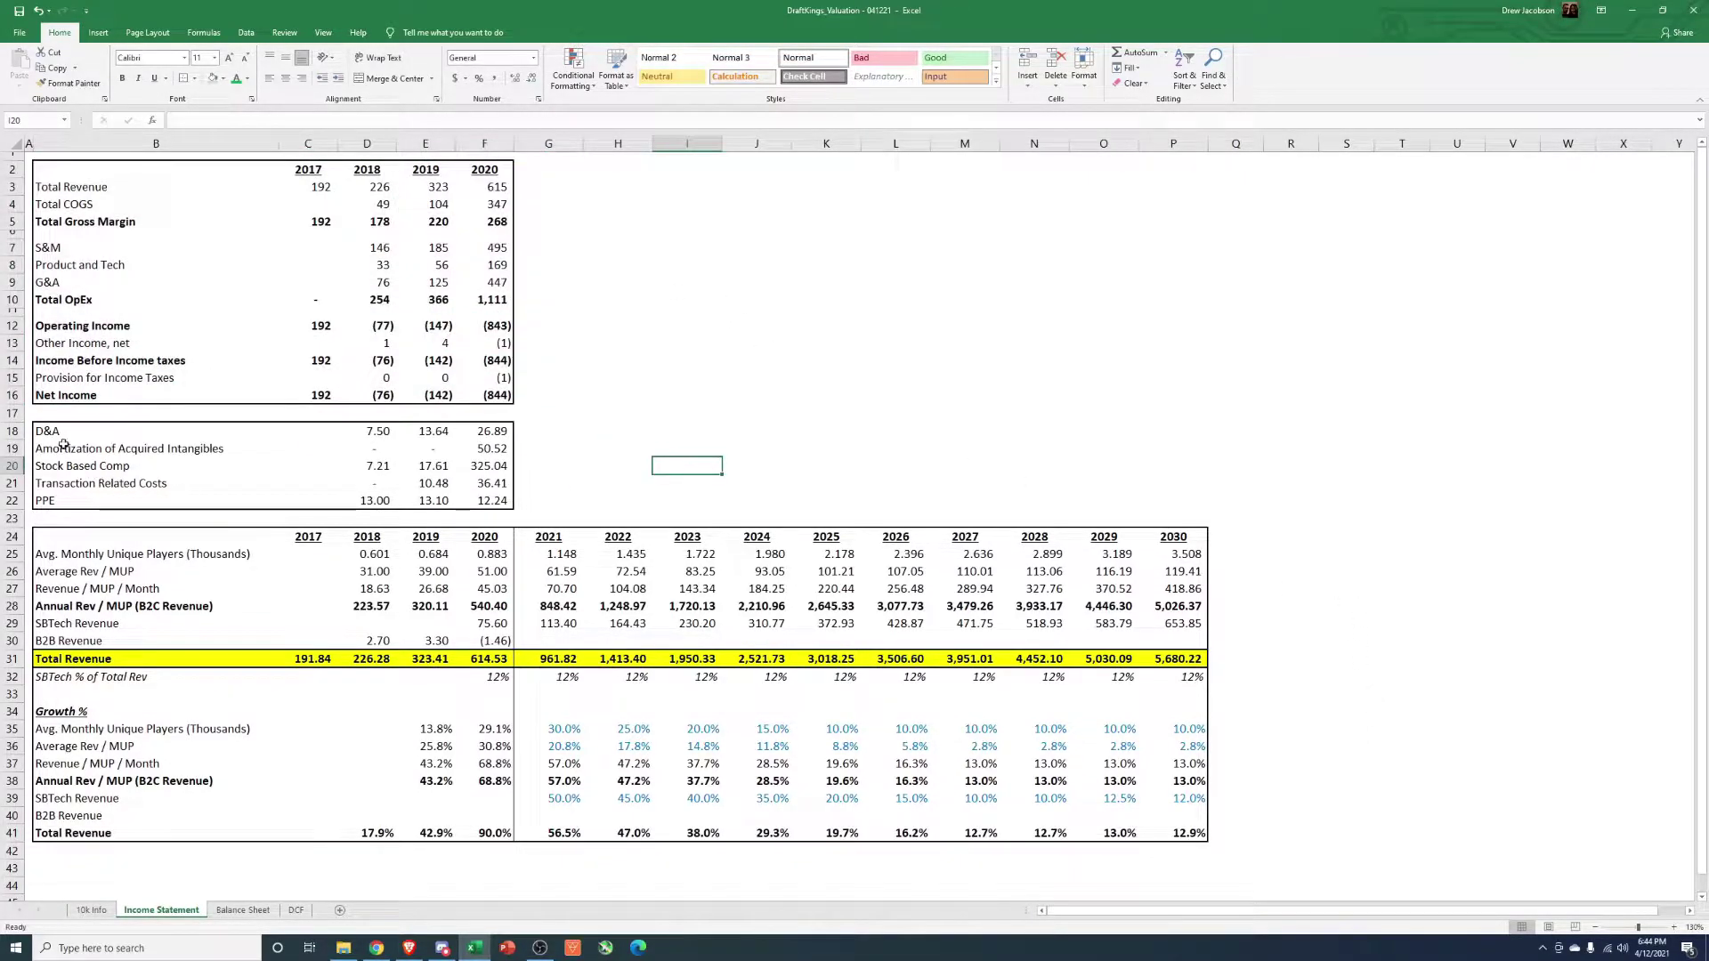
{"action": "left_click_drag", "start_coordinate": [59, 432], "coordinate": [507, 500]}
{"action": "left_click", "coordinate": [625, 469]}
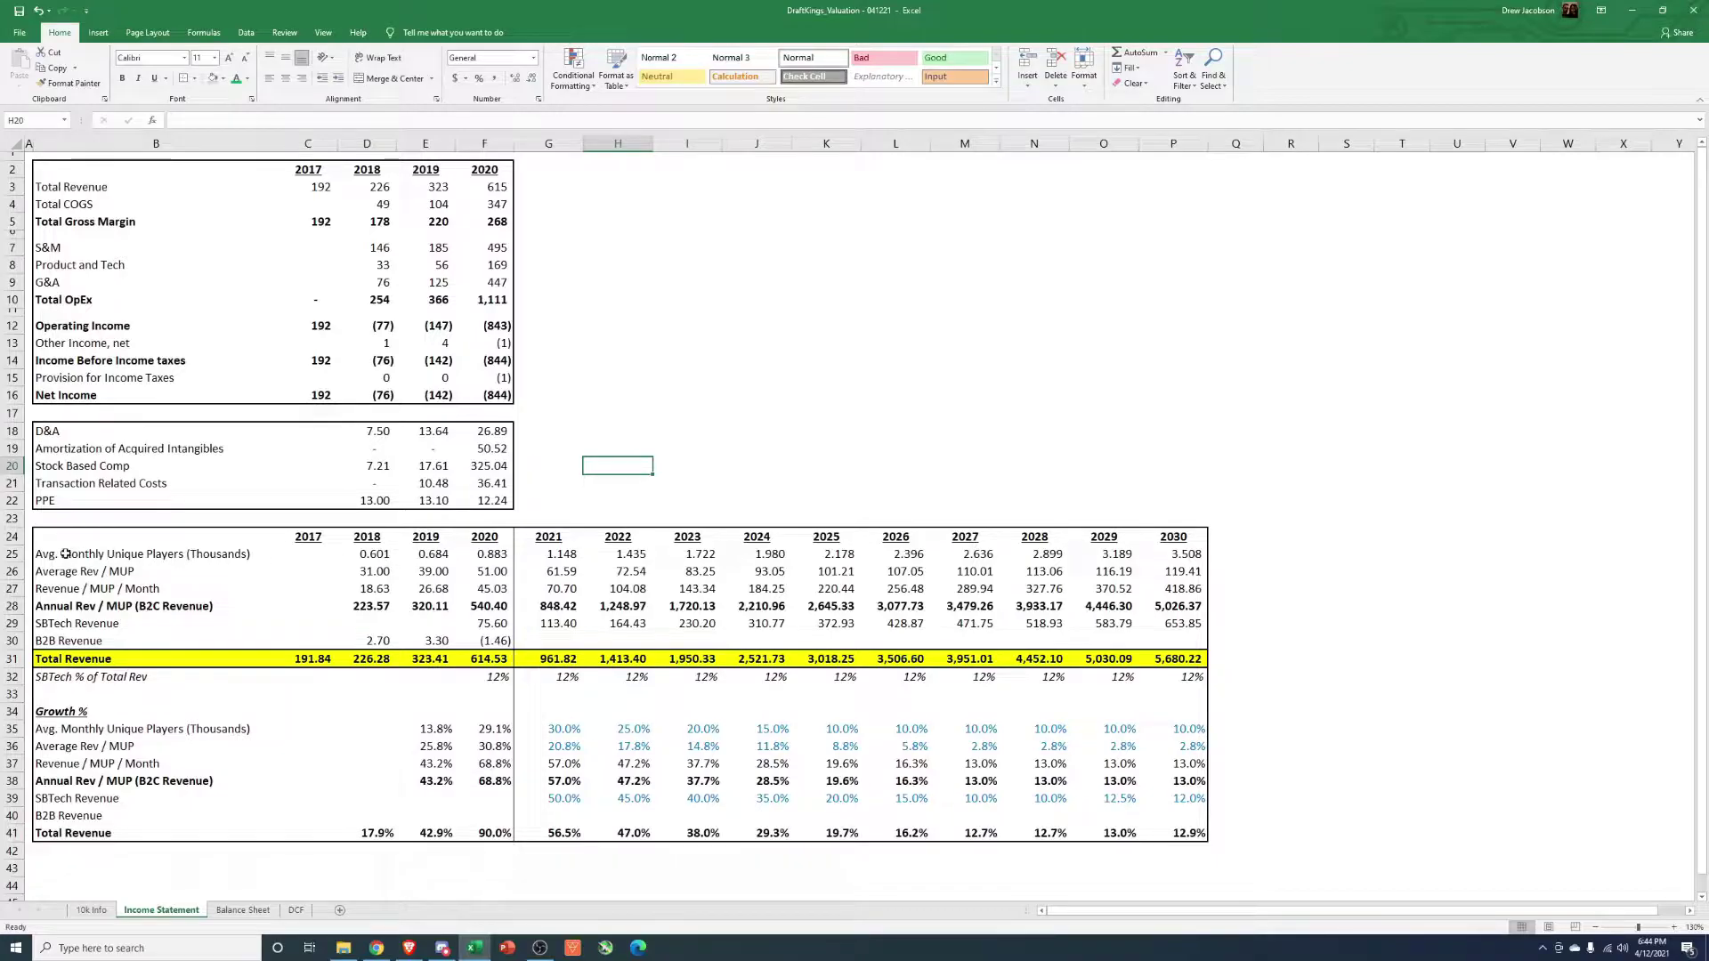
{"action": "left_click_drag", "start_coordinate": [41, 538], "coordinate": [1197, 846]}
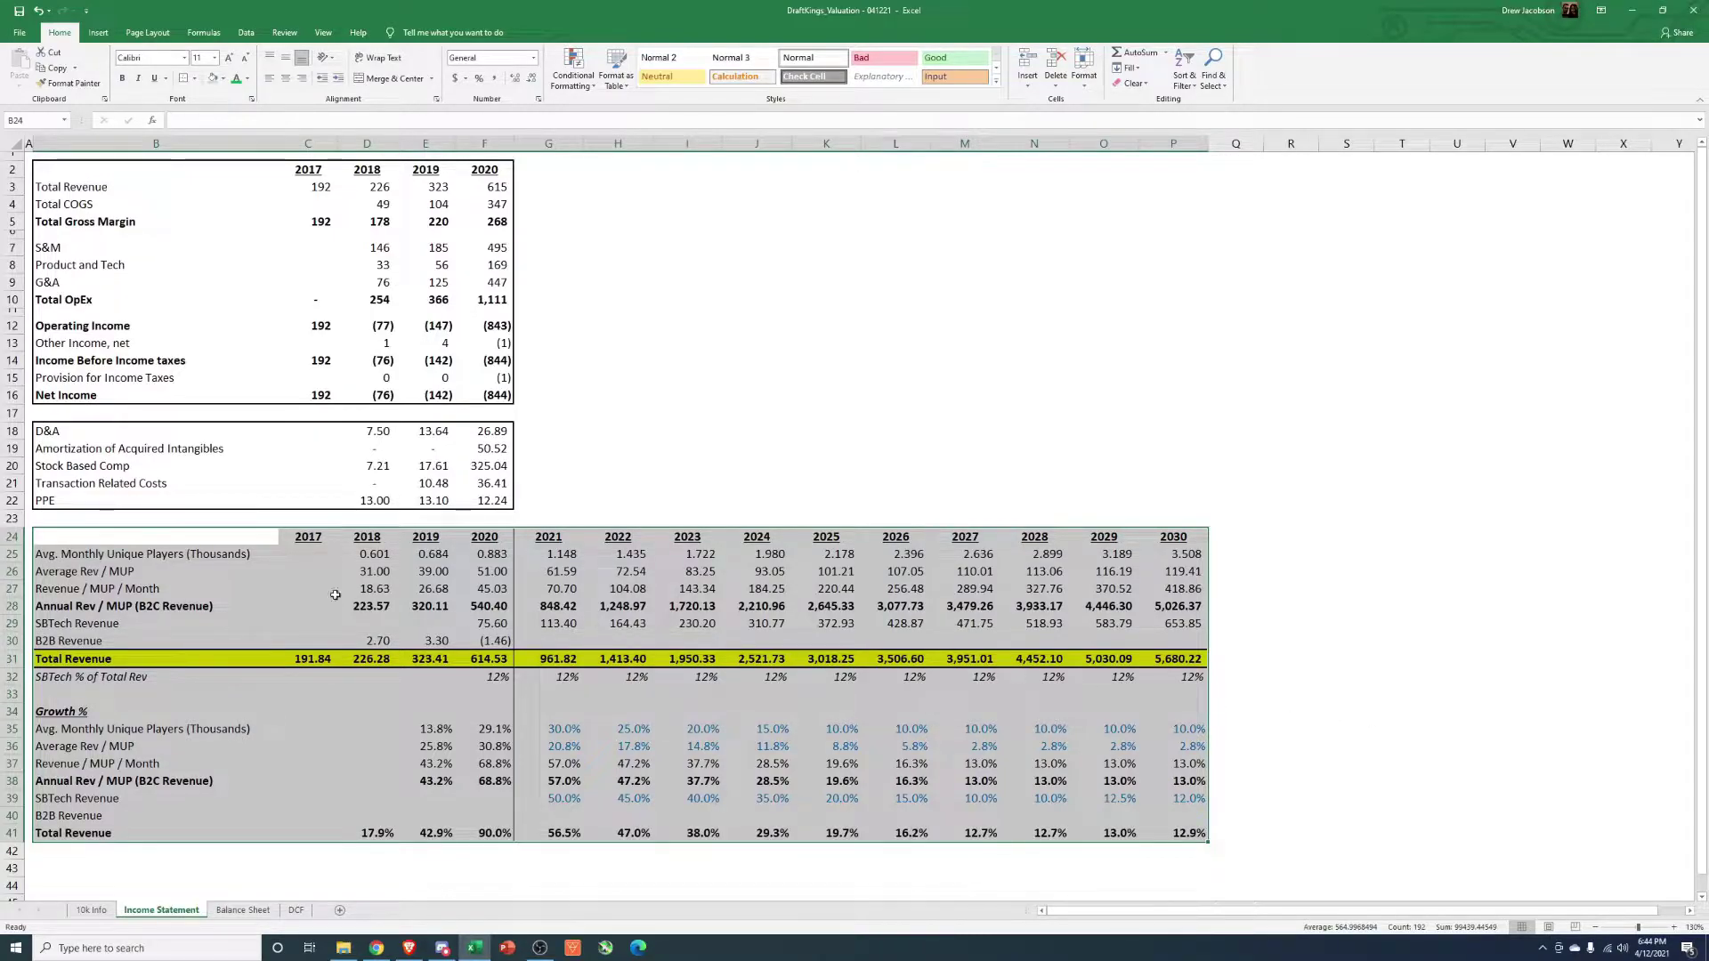
{"action": "left_click", "coordinate": [93, 556]}
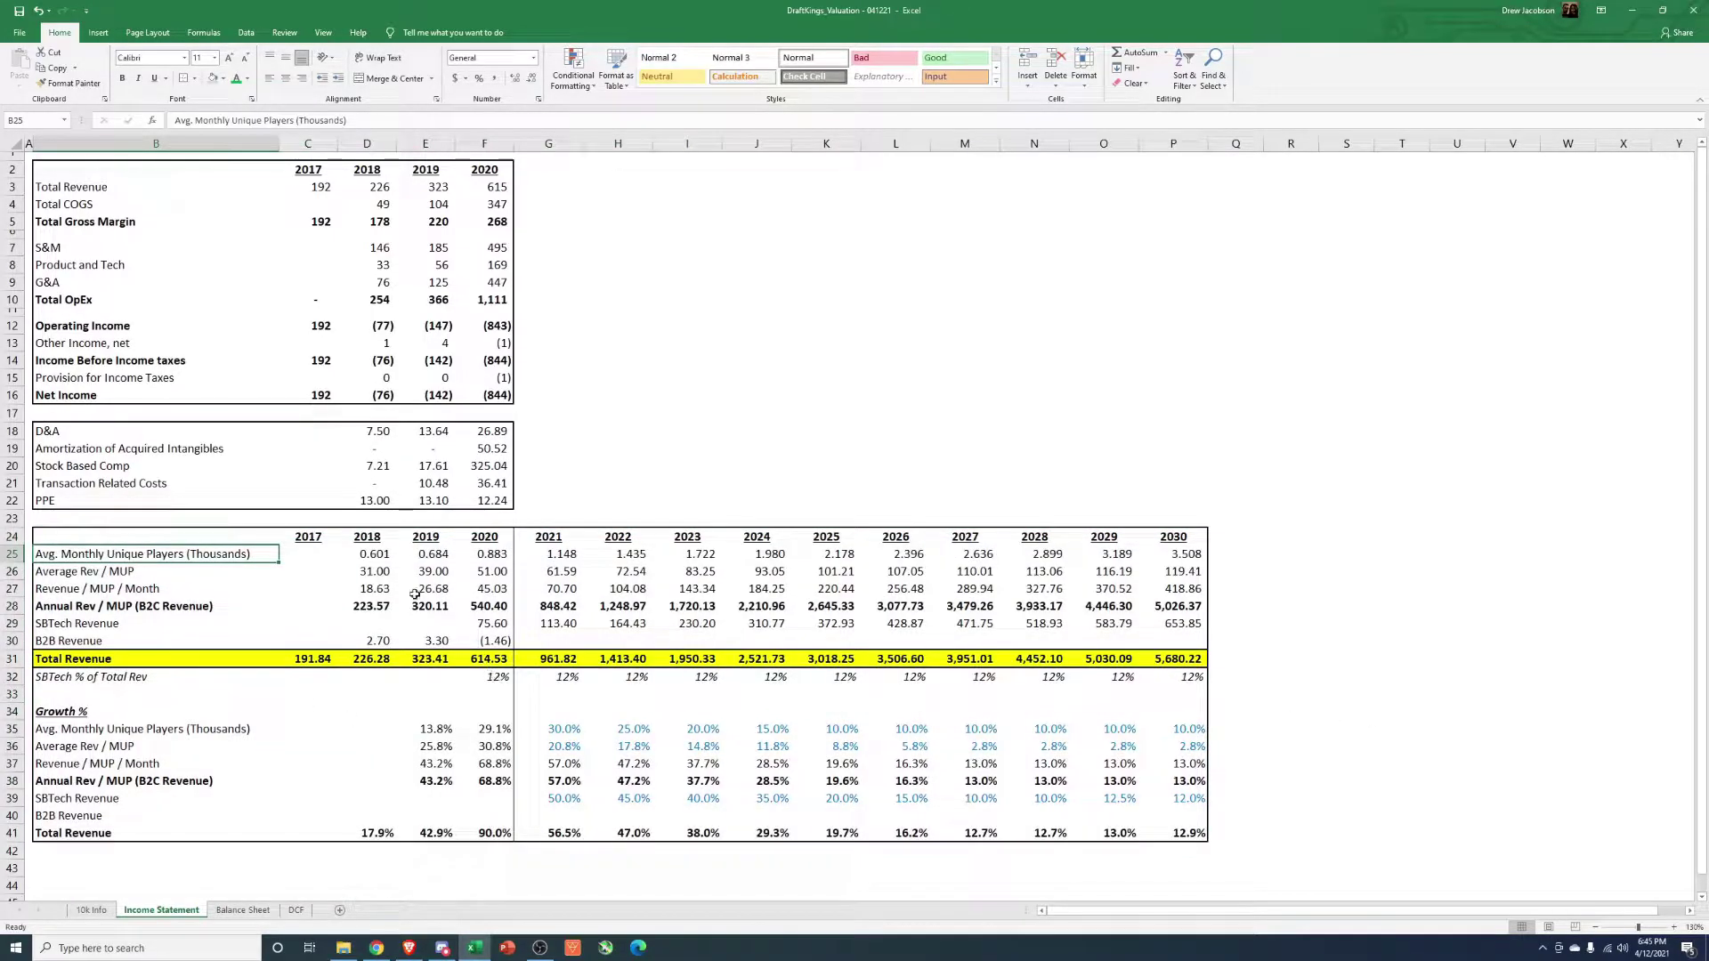
{"action": "left_click", "coordinate": [389, 556]}
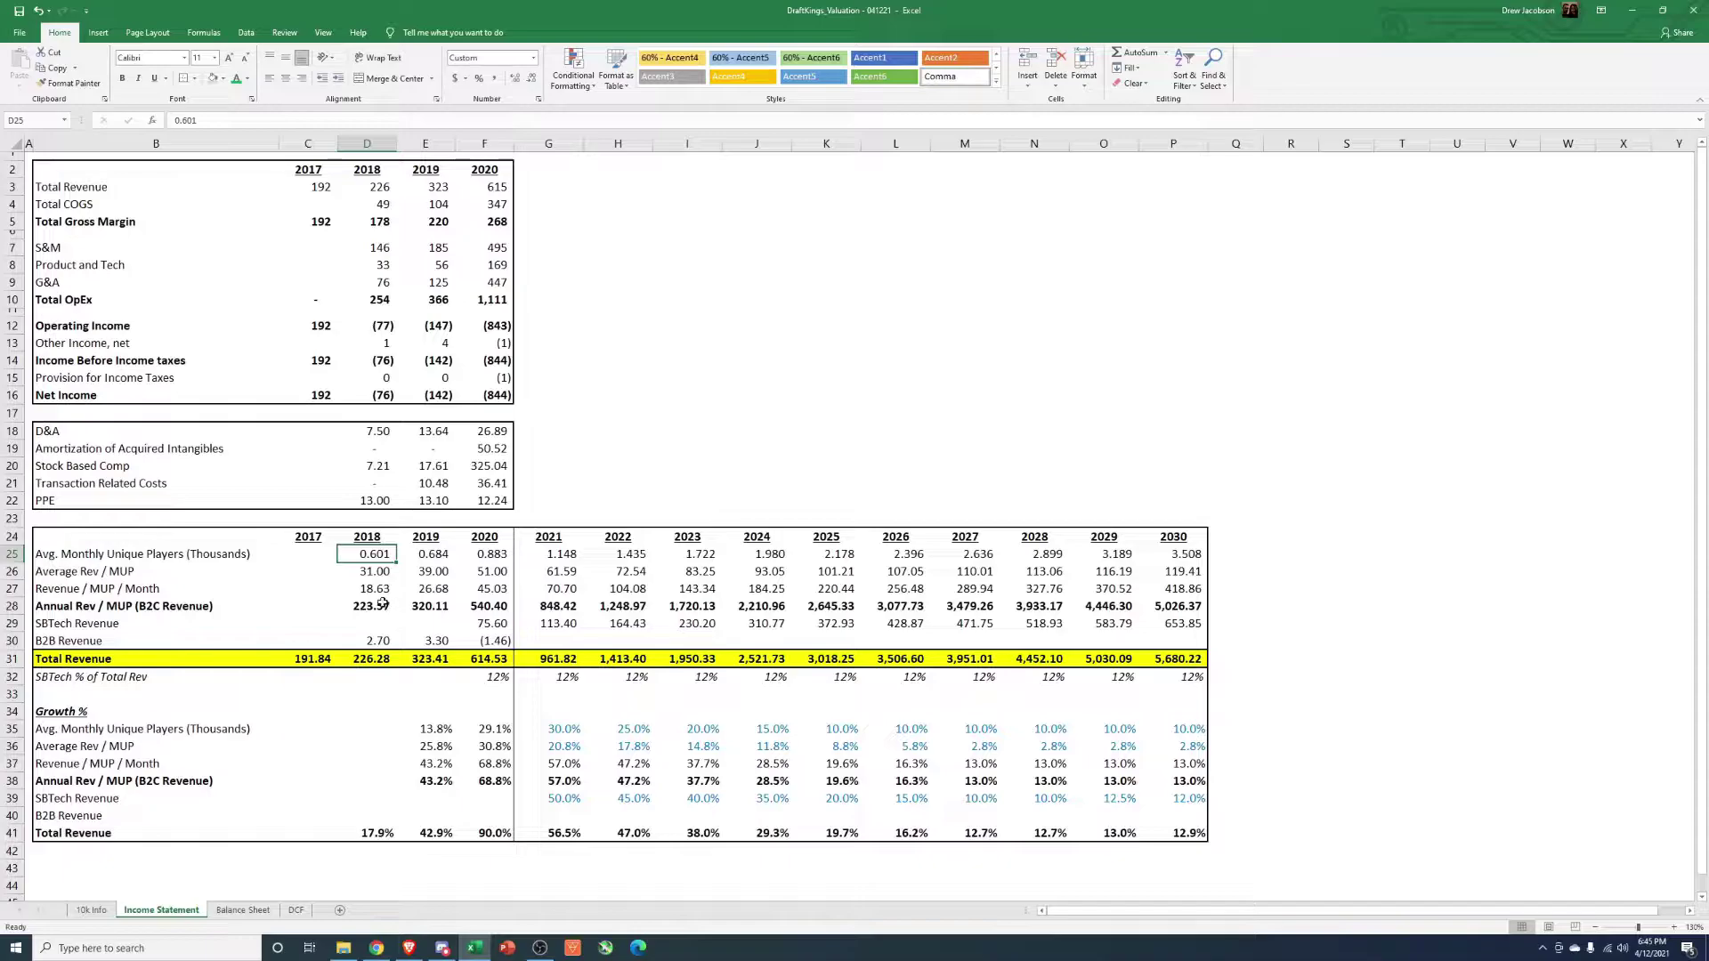
{"action": "left_click", "coordinate": [461, 559]}
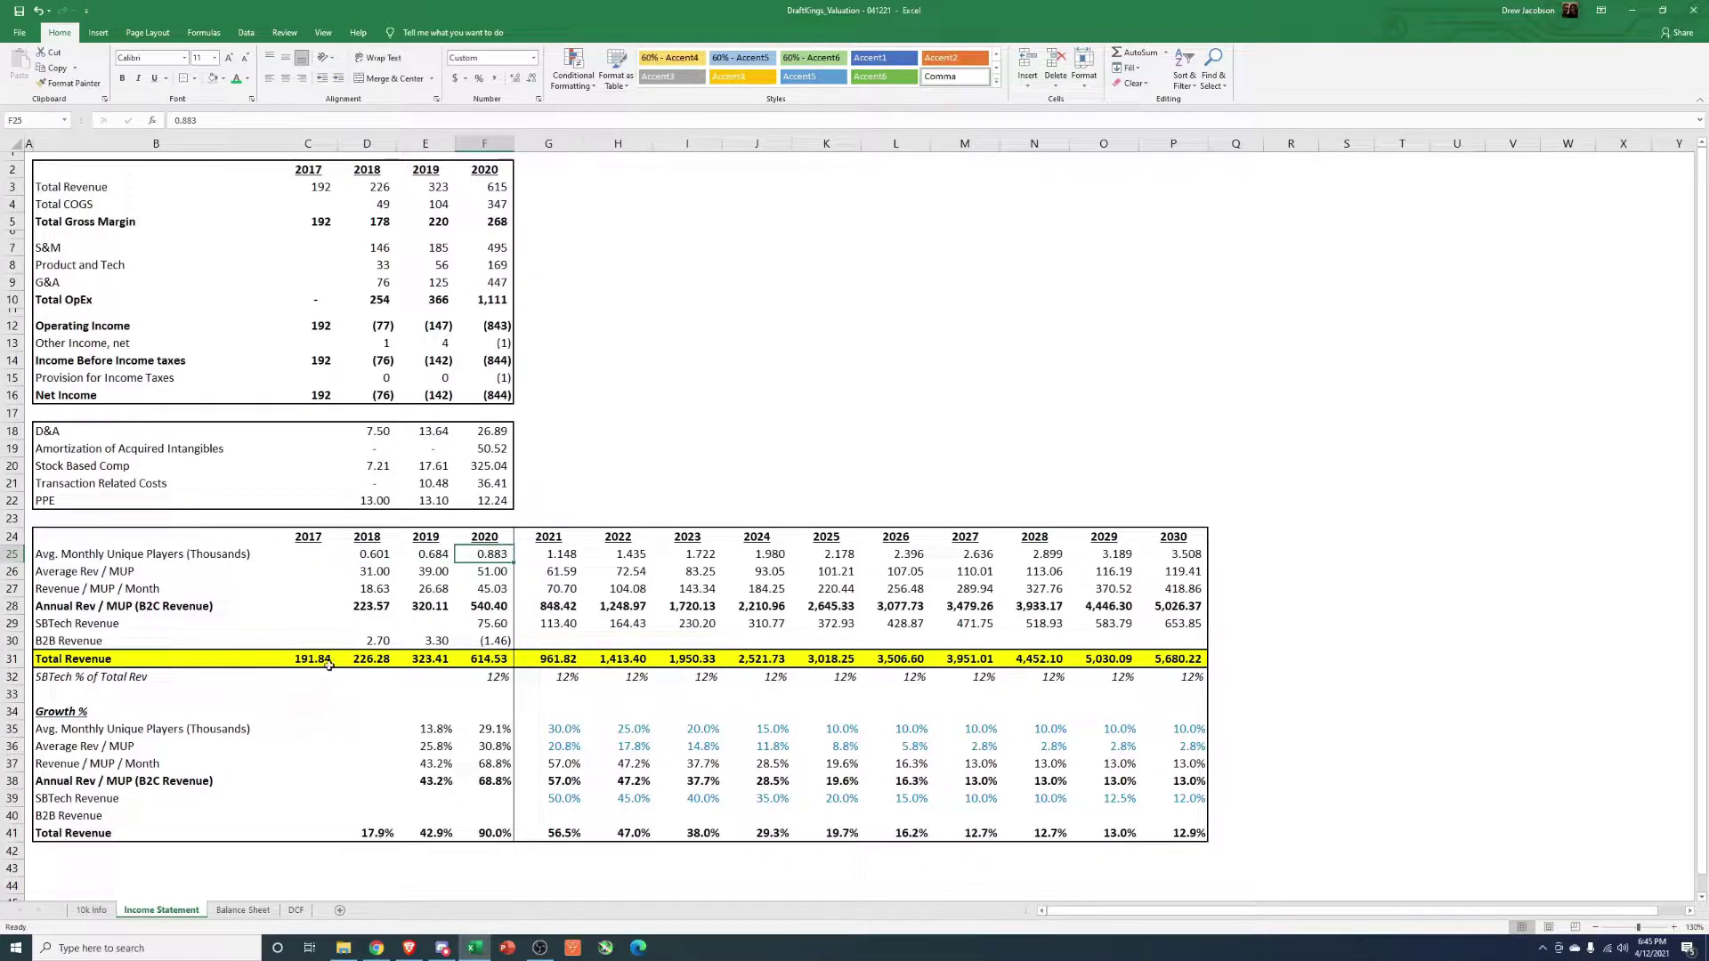
{"action": "left_click", "coordinate": [390, 571]}
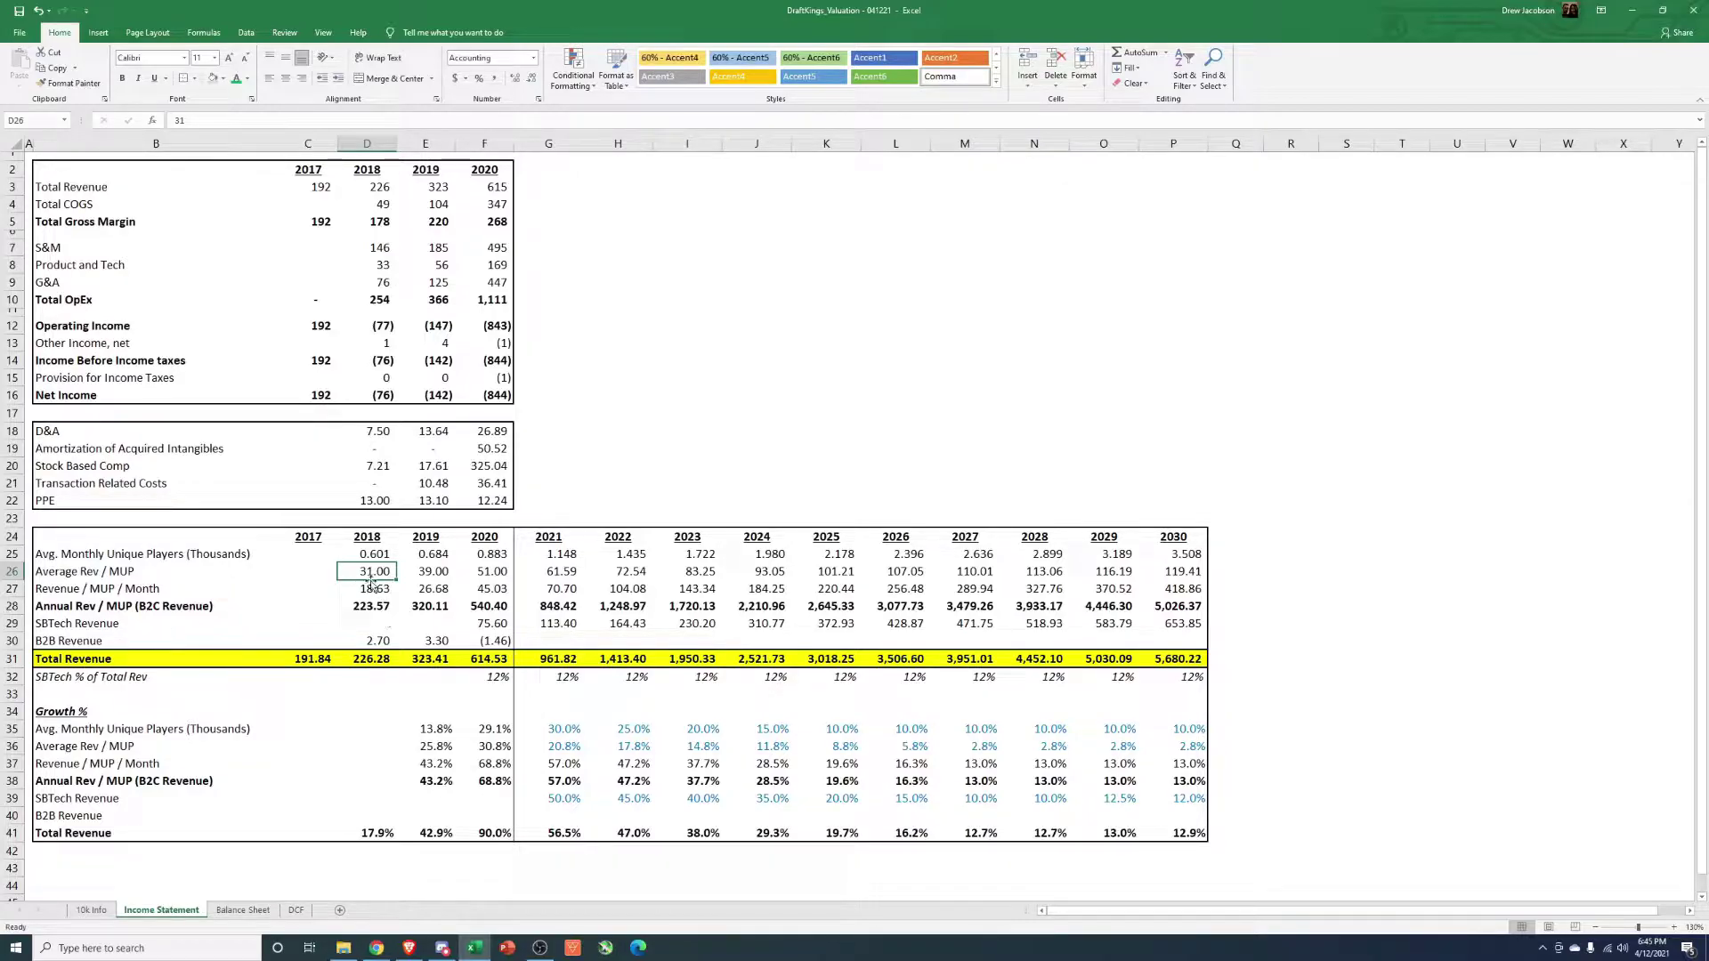
{"action": "left_click", "coordinate": [489, 571]}
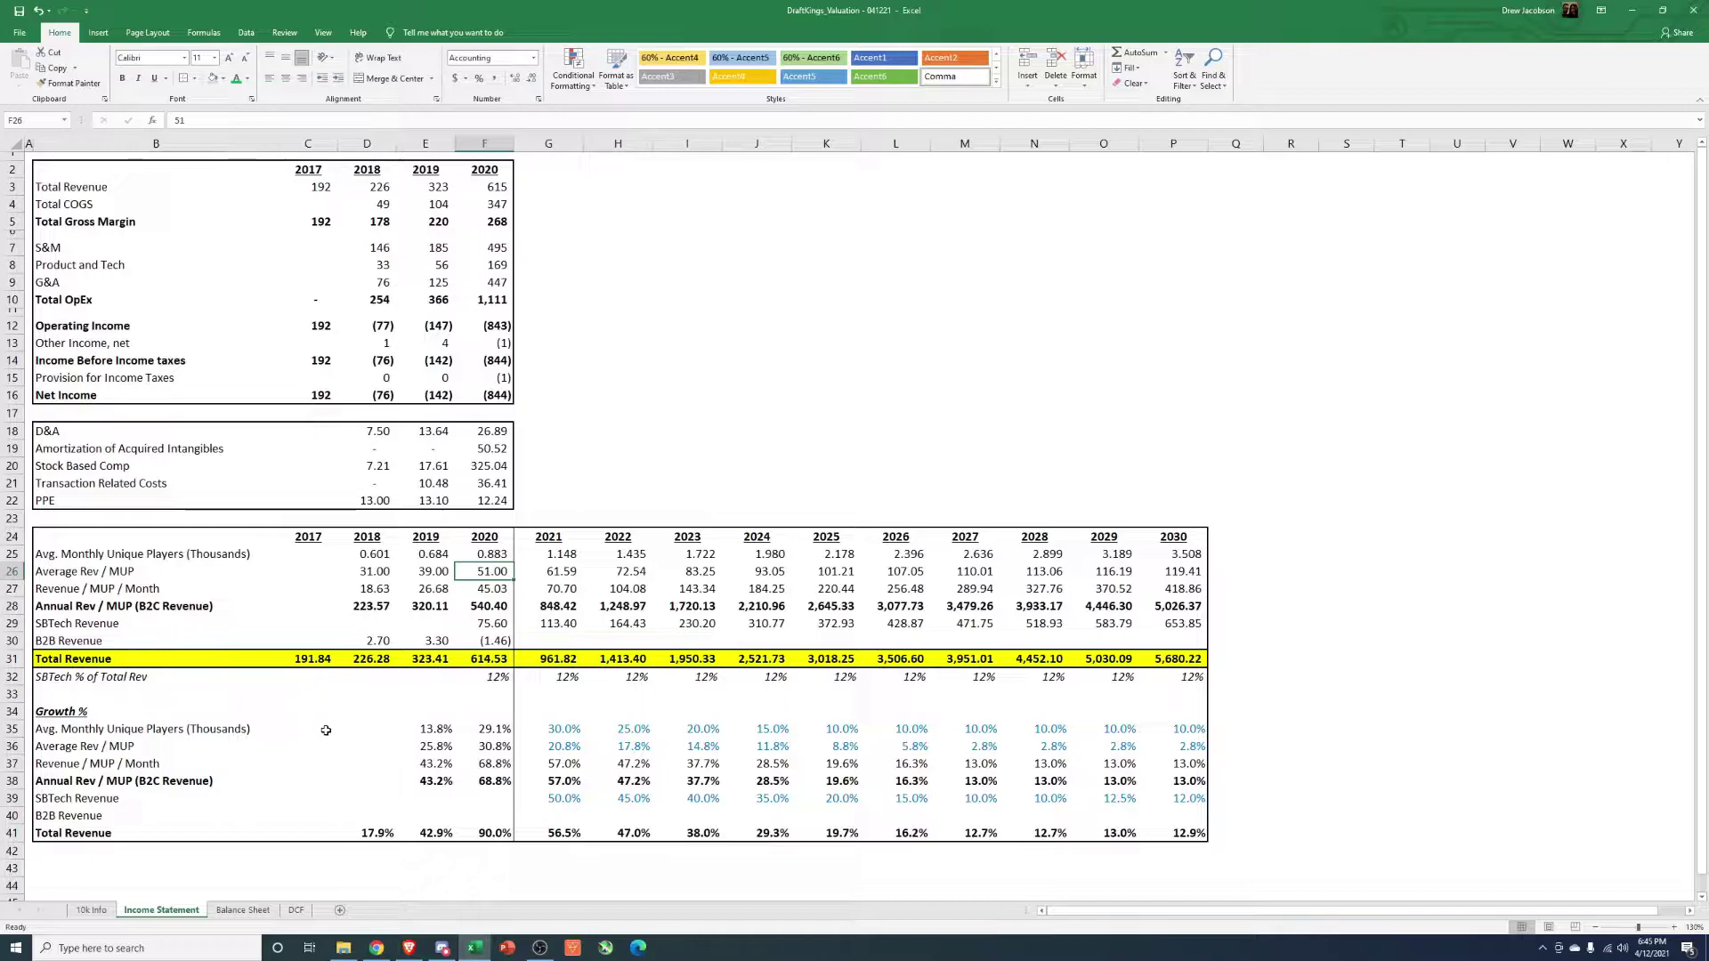
{"action": "left_click", "coordinate": [189, 608]}
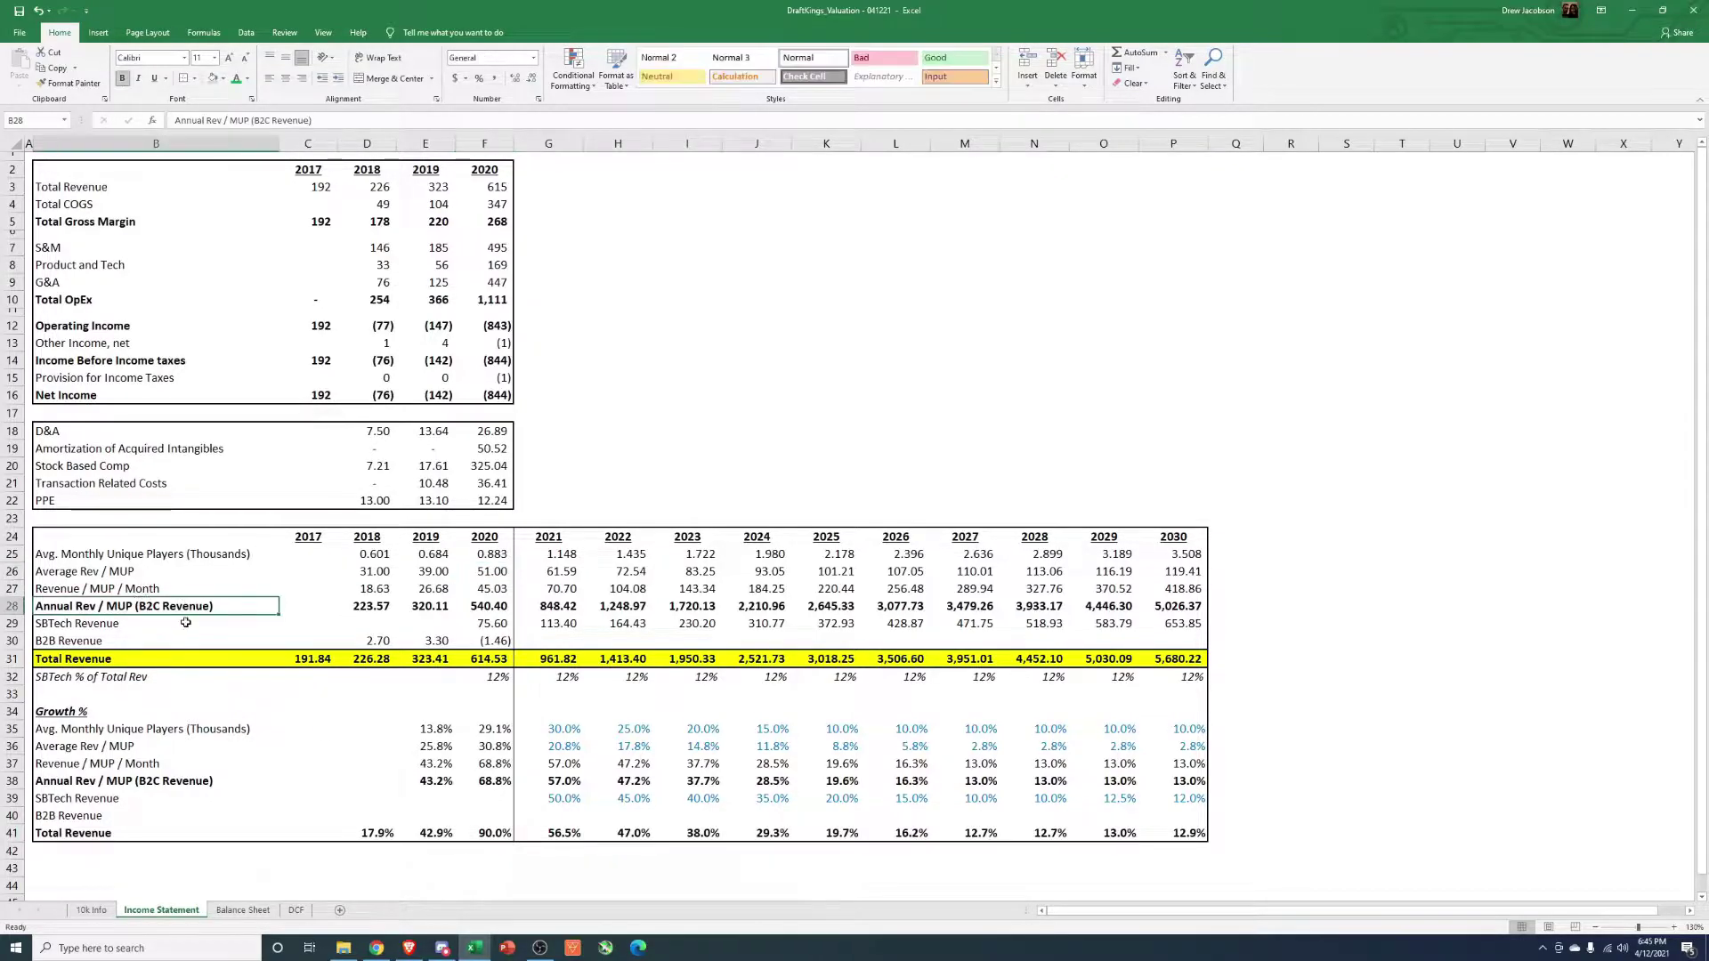
{"action": "key", "text": "Up"}
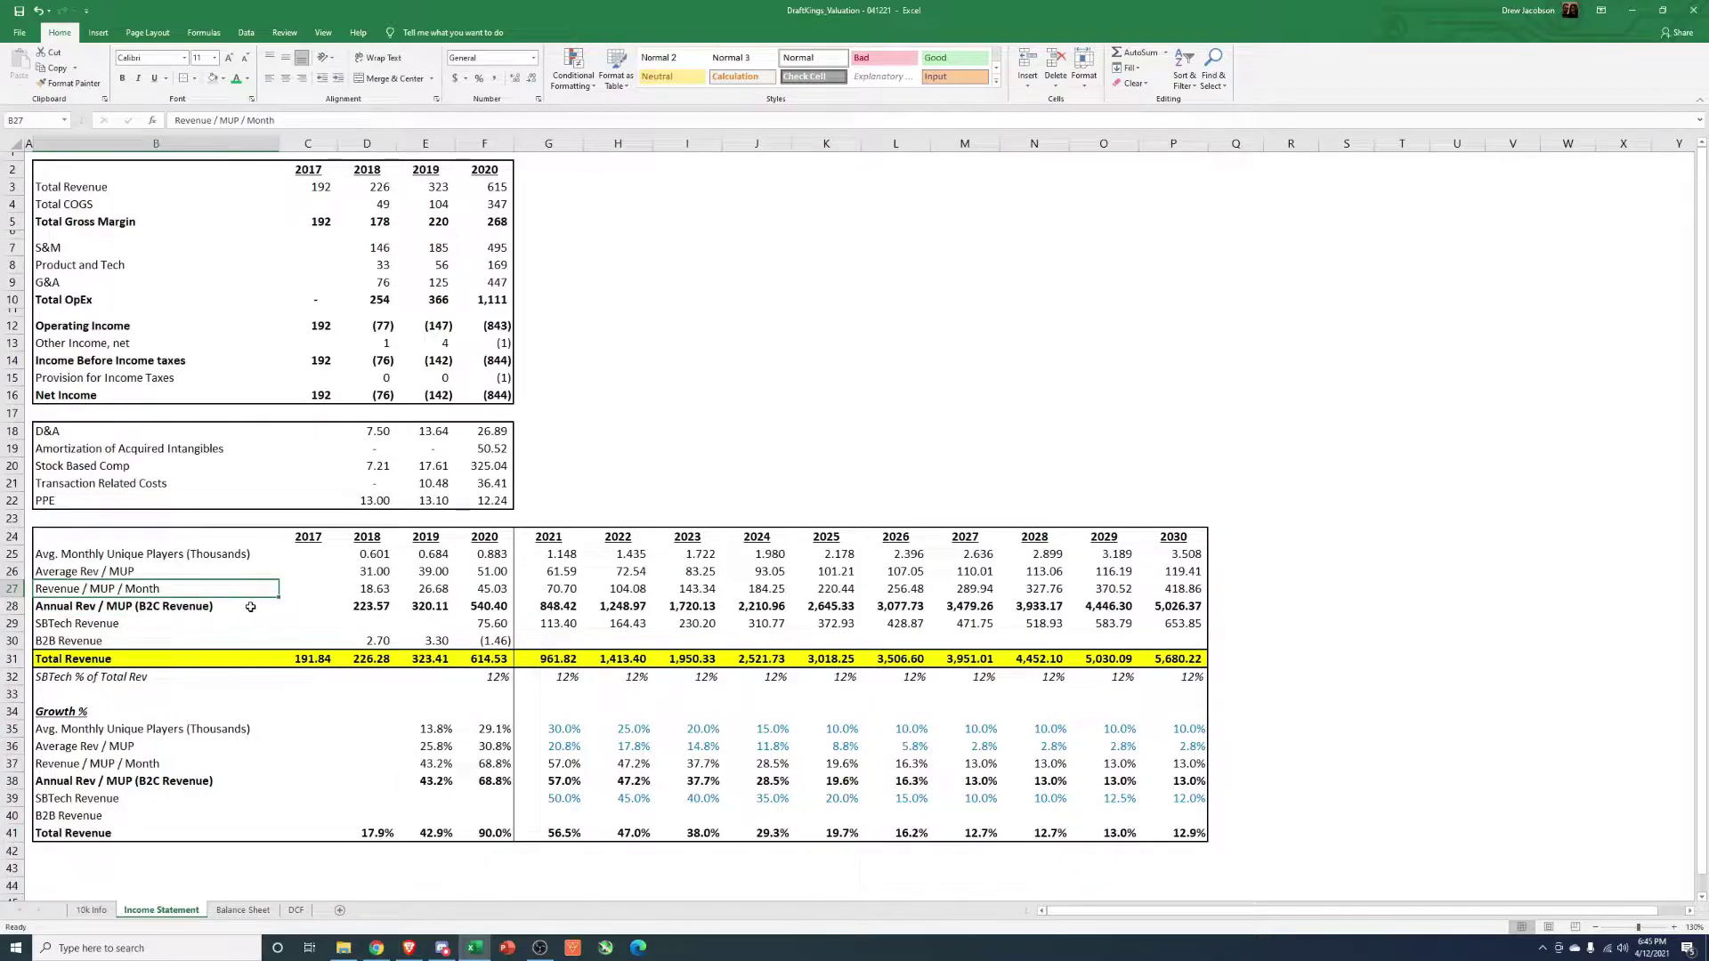
{"action": "left_click", "coordinate": [372, 586]}
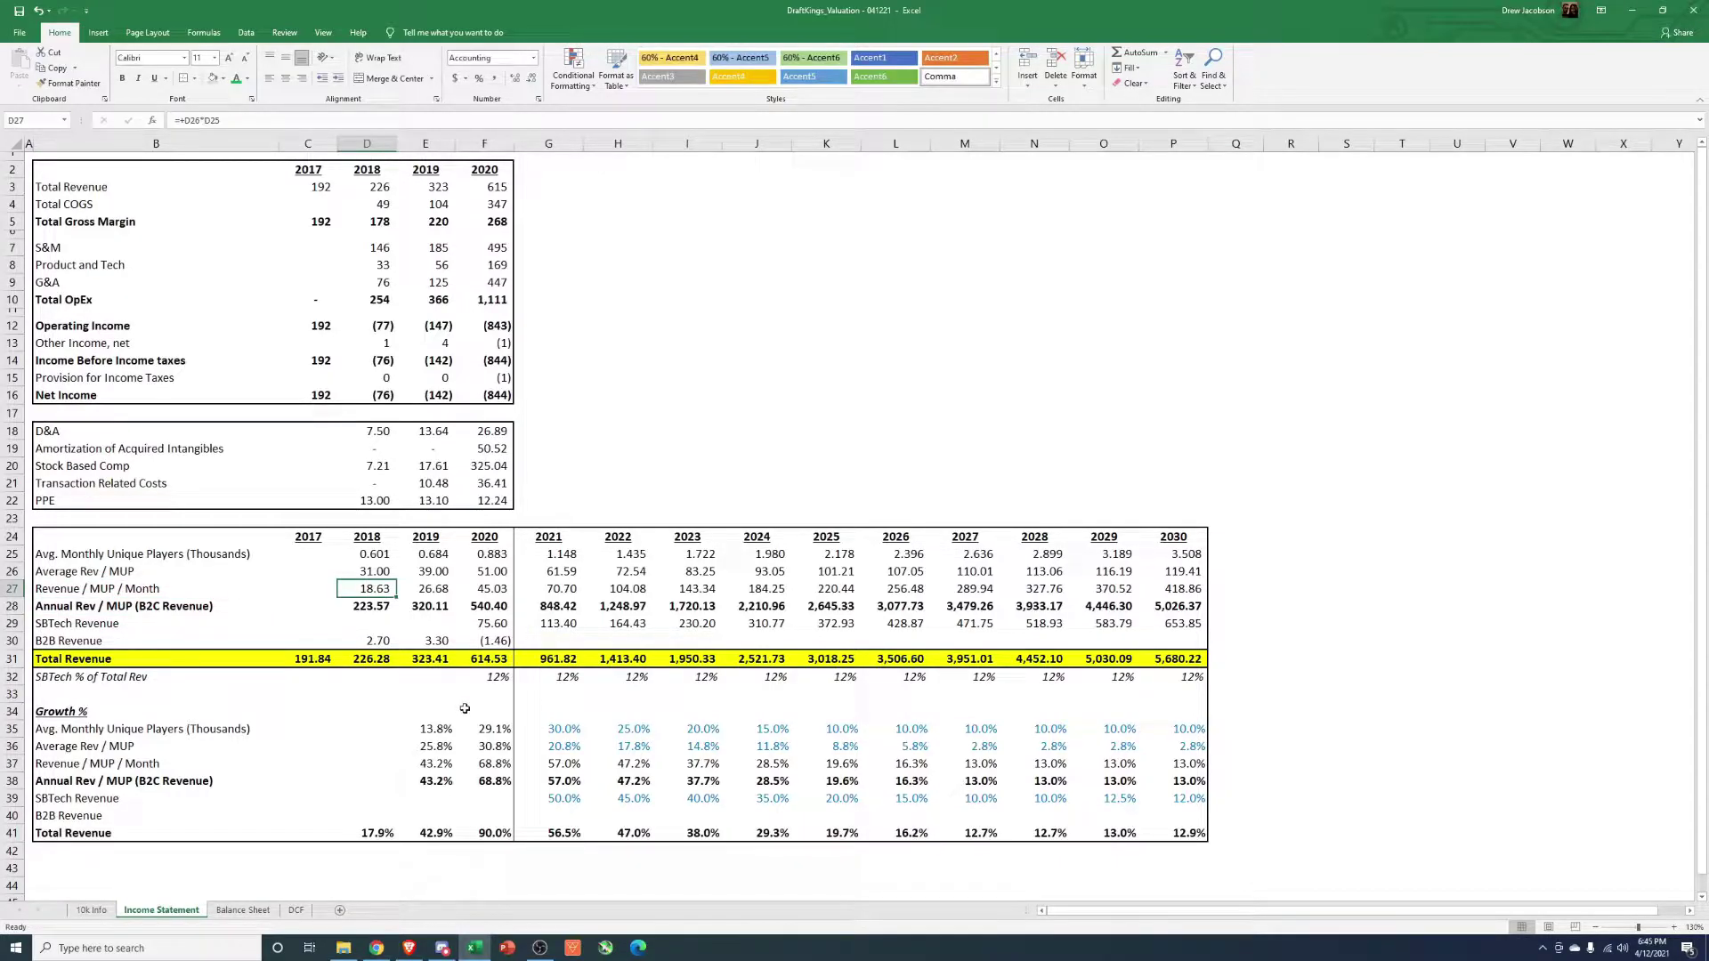
{"action": "left_click", "coordinate": [448, 590]}
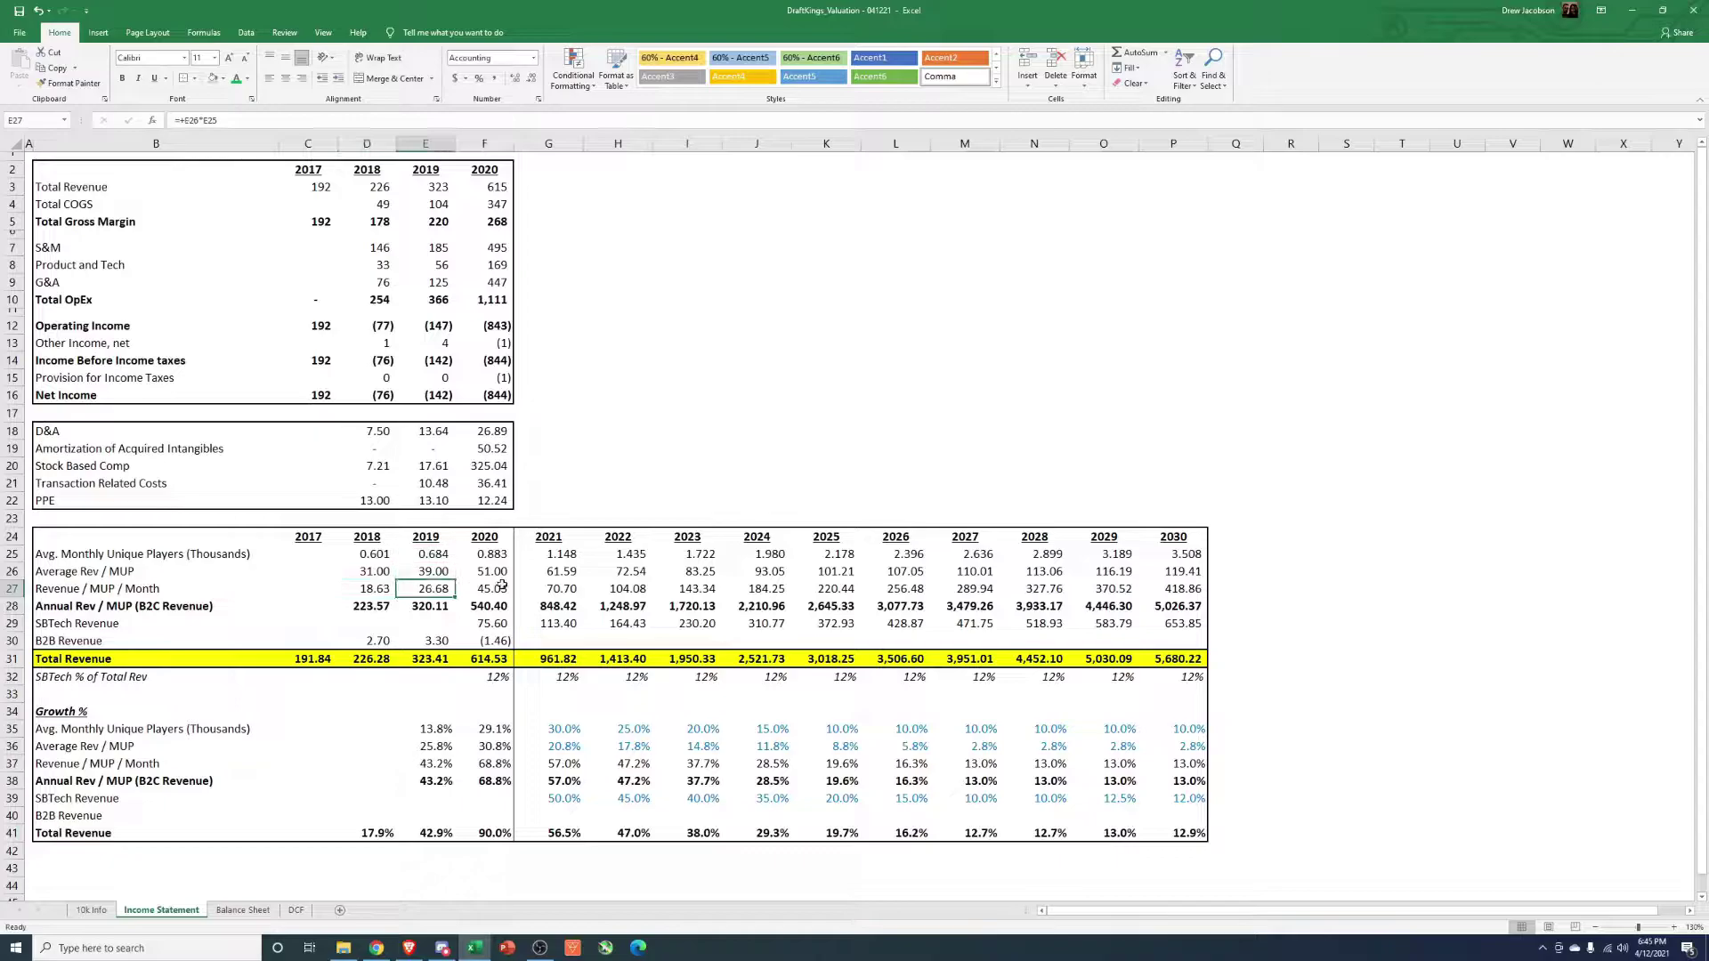
{"action": "left_click", "coordinate": [489, 590]}
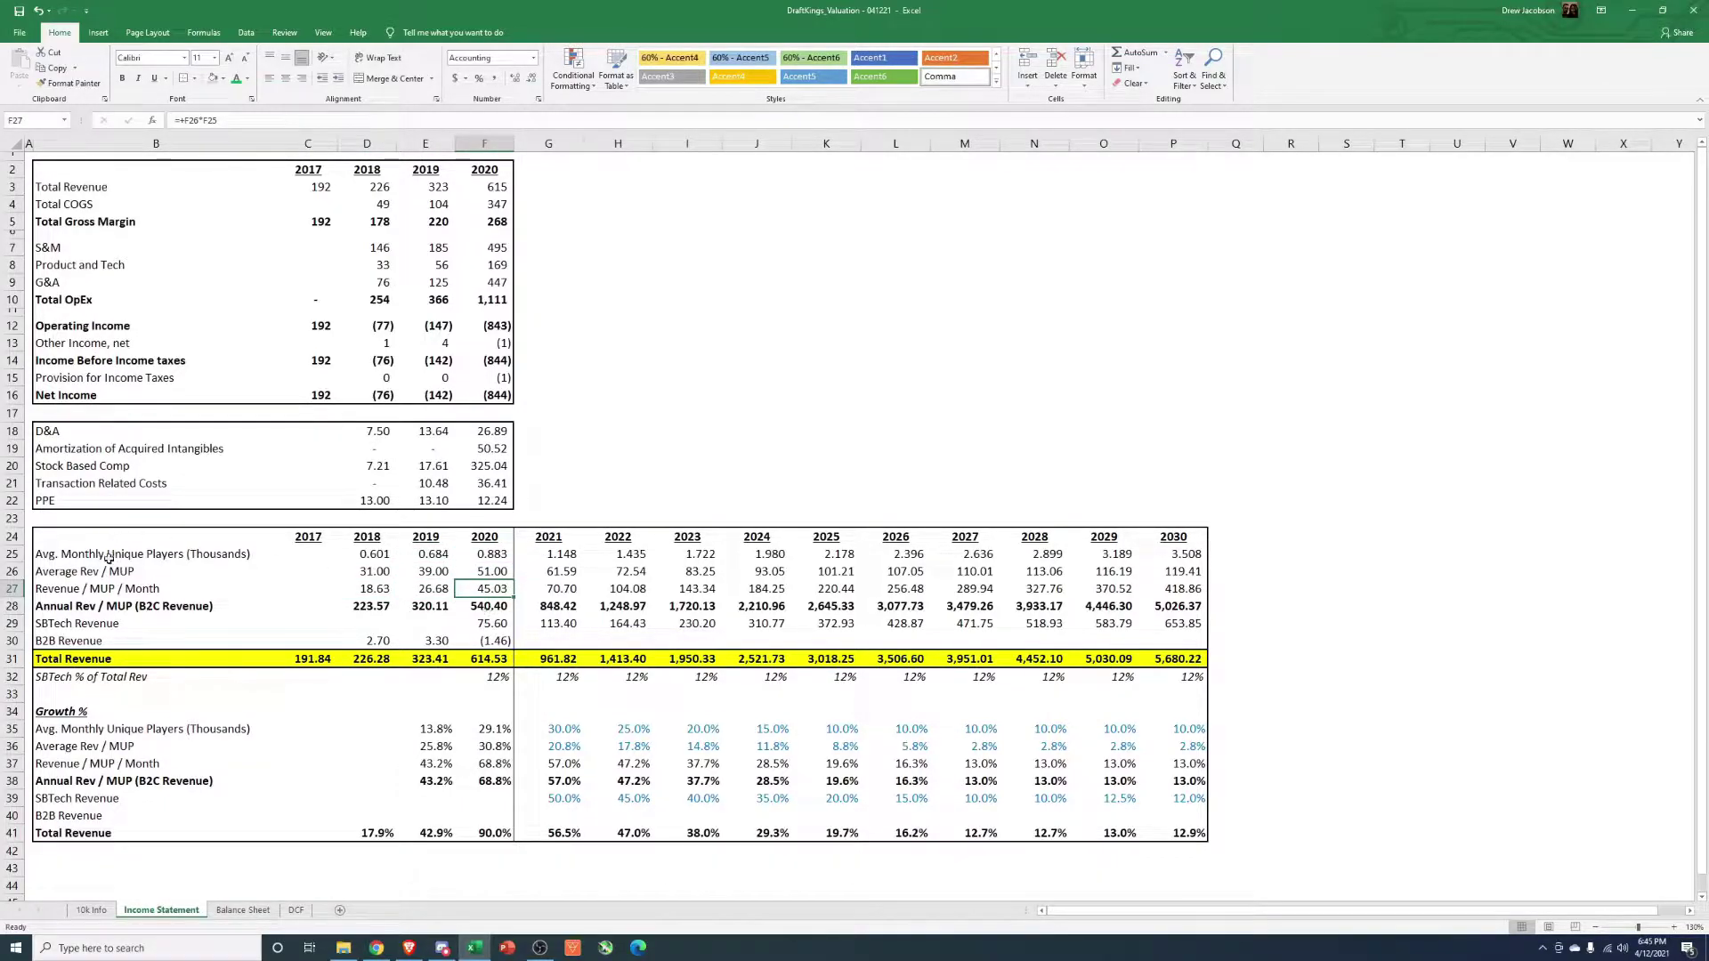
{"action": "left_click", "coordinate": [461, 610]}
{"action": "key", "text": "F1"}
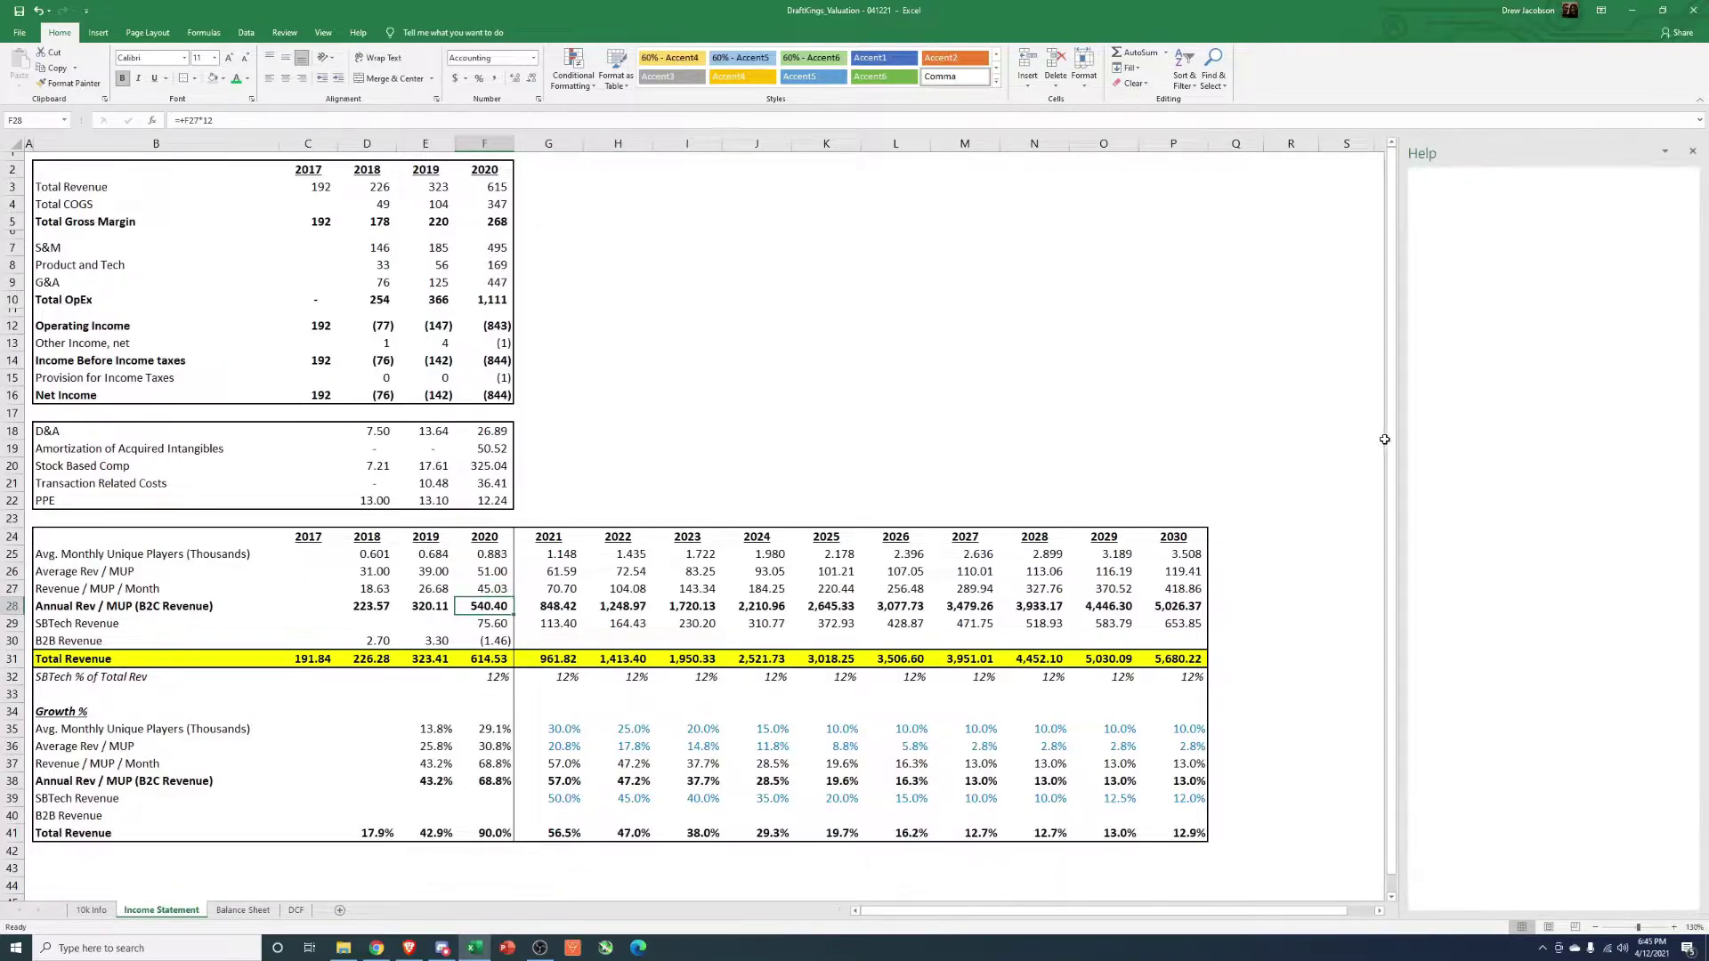
{"action": "left_click", "coordinate": [1692, 152]}
{"action": "key", "text": "F2"}
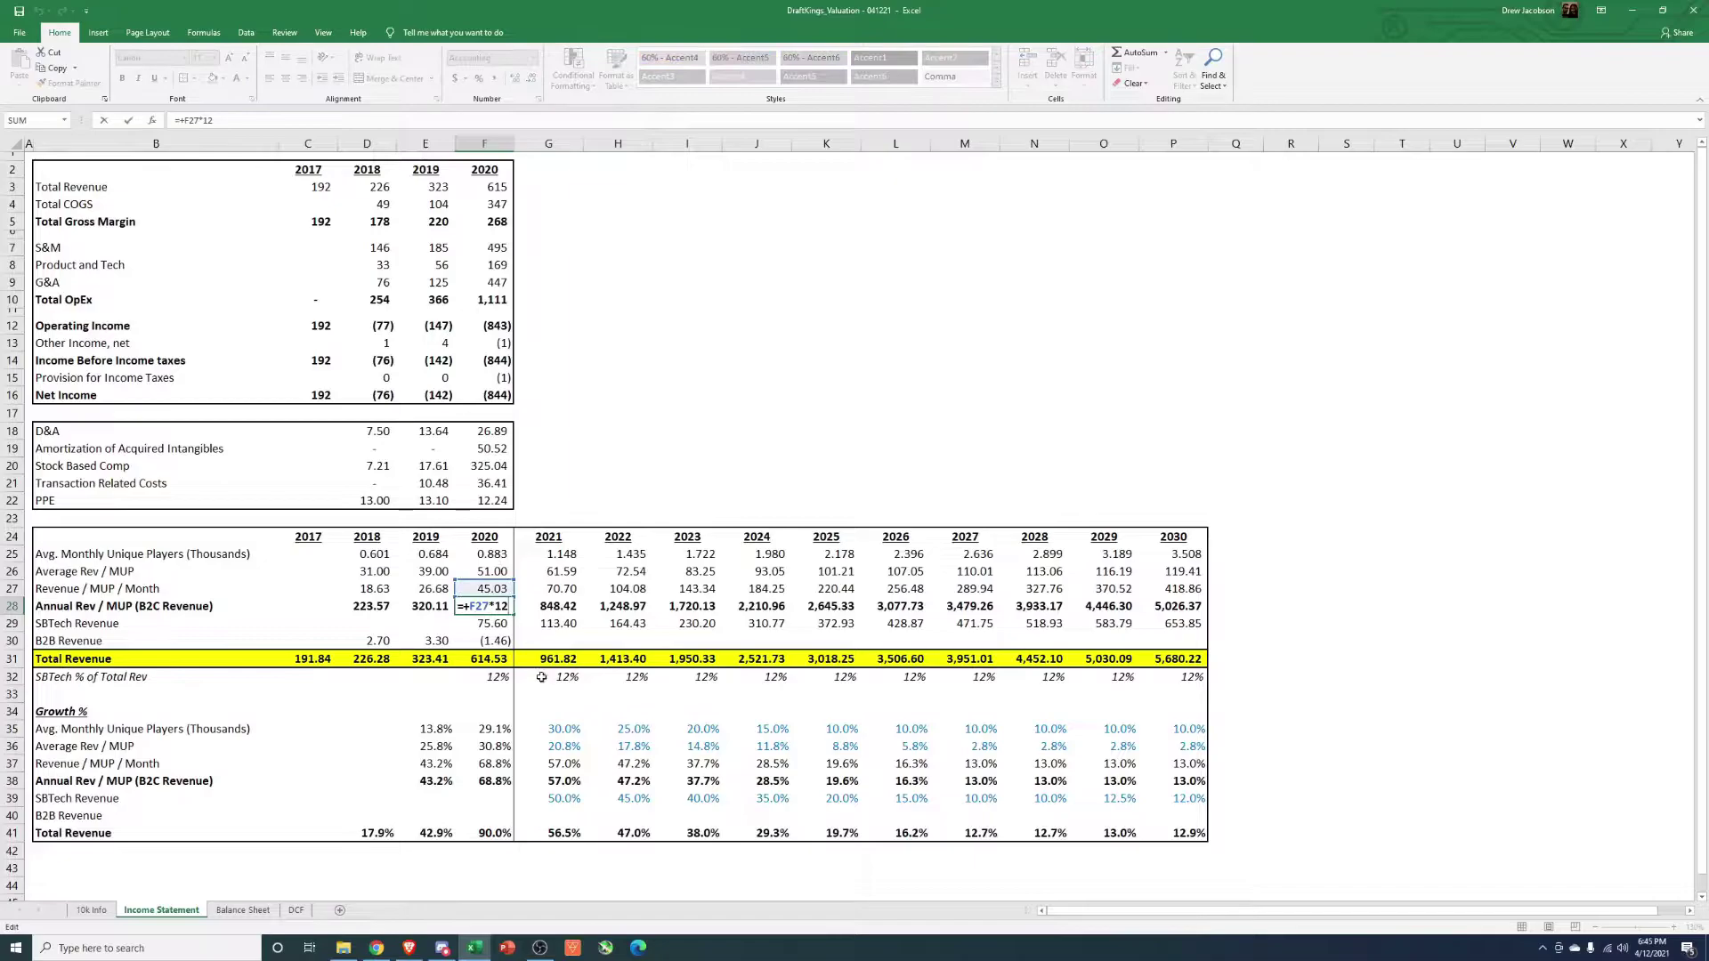
{"action": "key", "text": "Escape"}
{"action": "left_click", "coordinate": [436, 605]}
{"action": "left_click", "coordinate": [387, 609]}
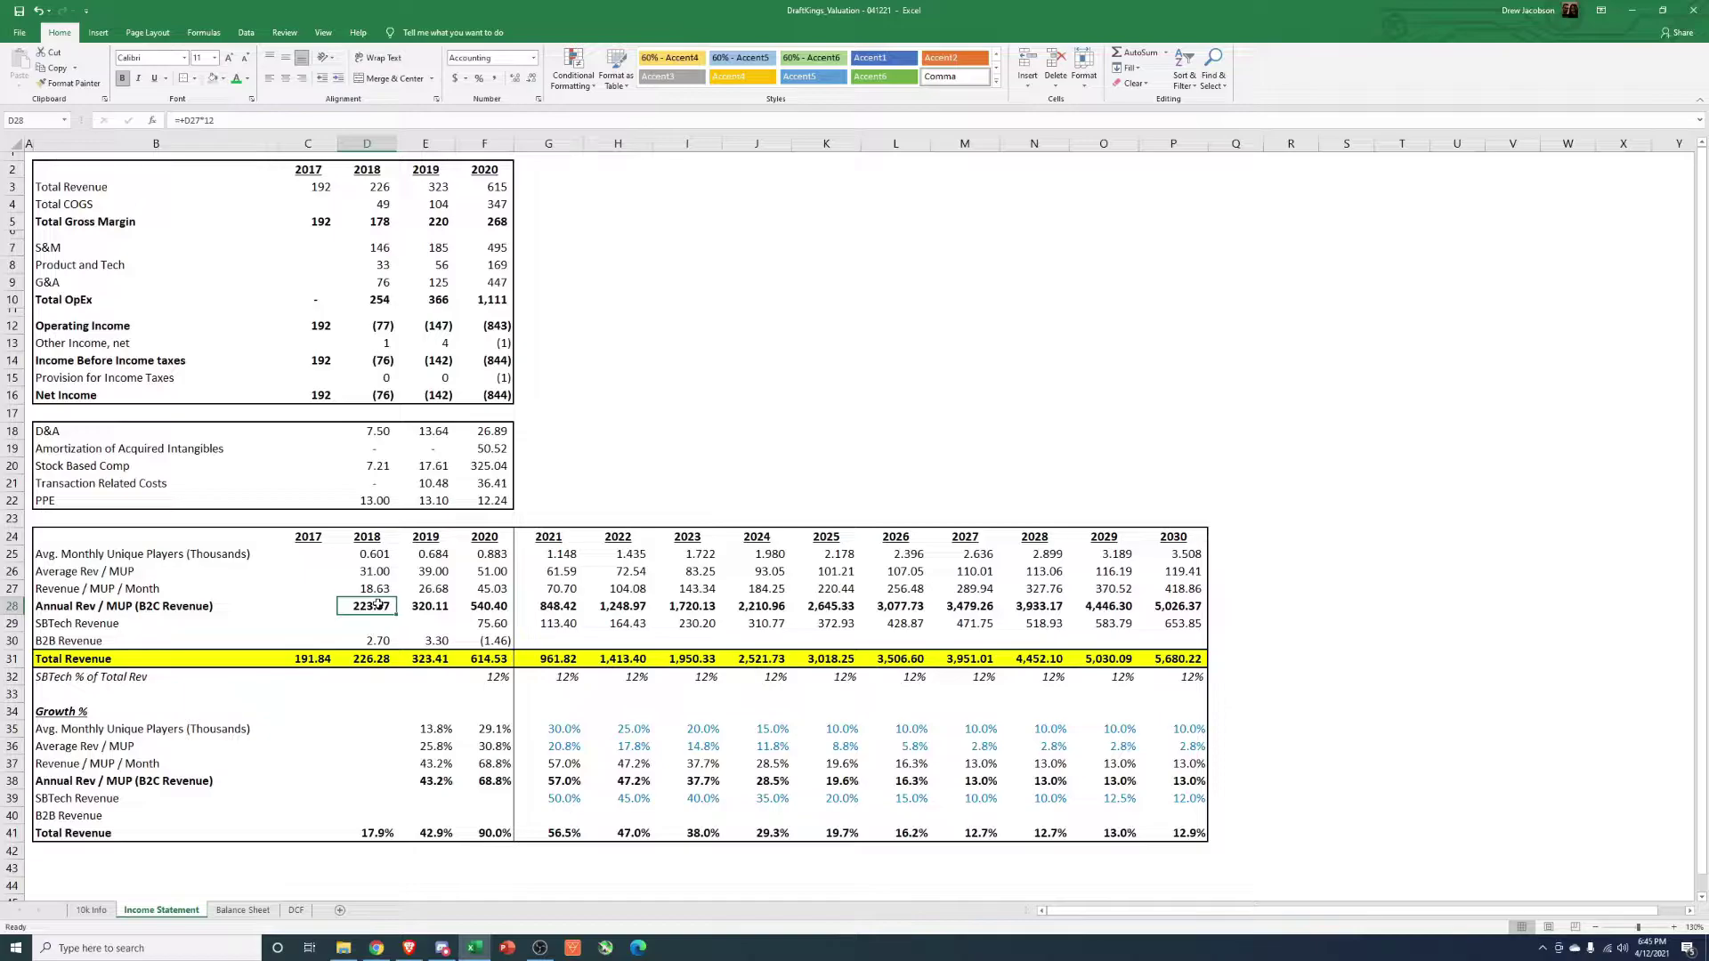
{"action": "left_click", "coordinate": [501, 618]}
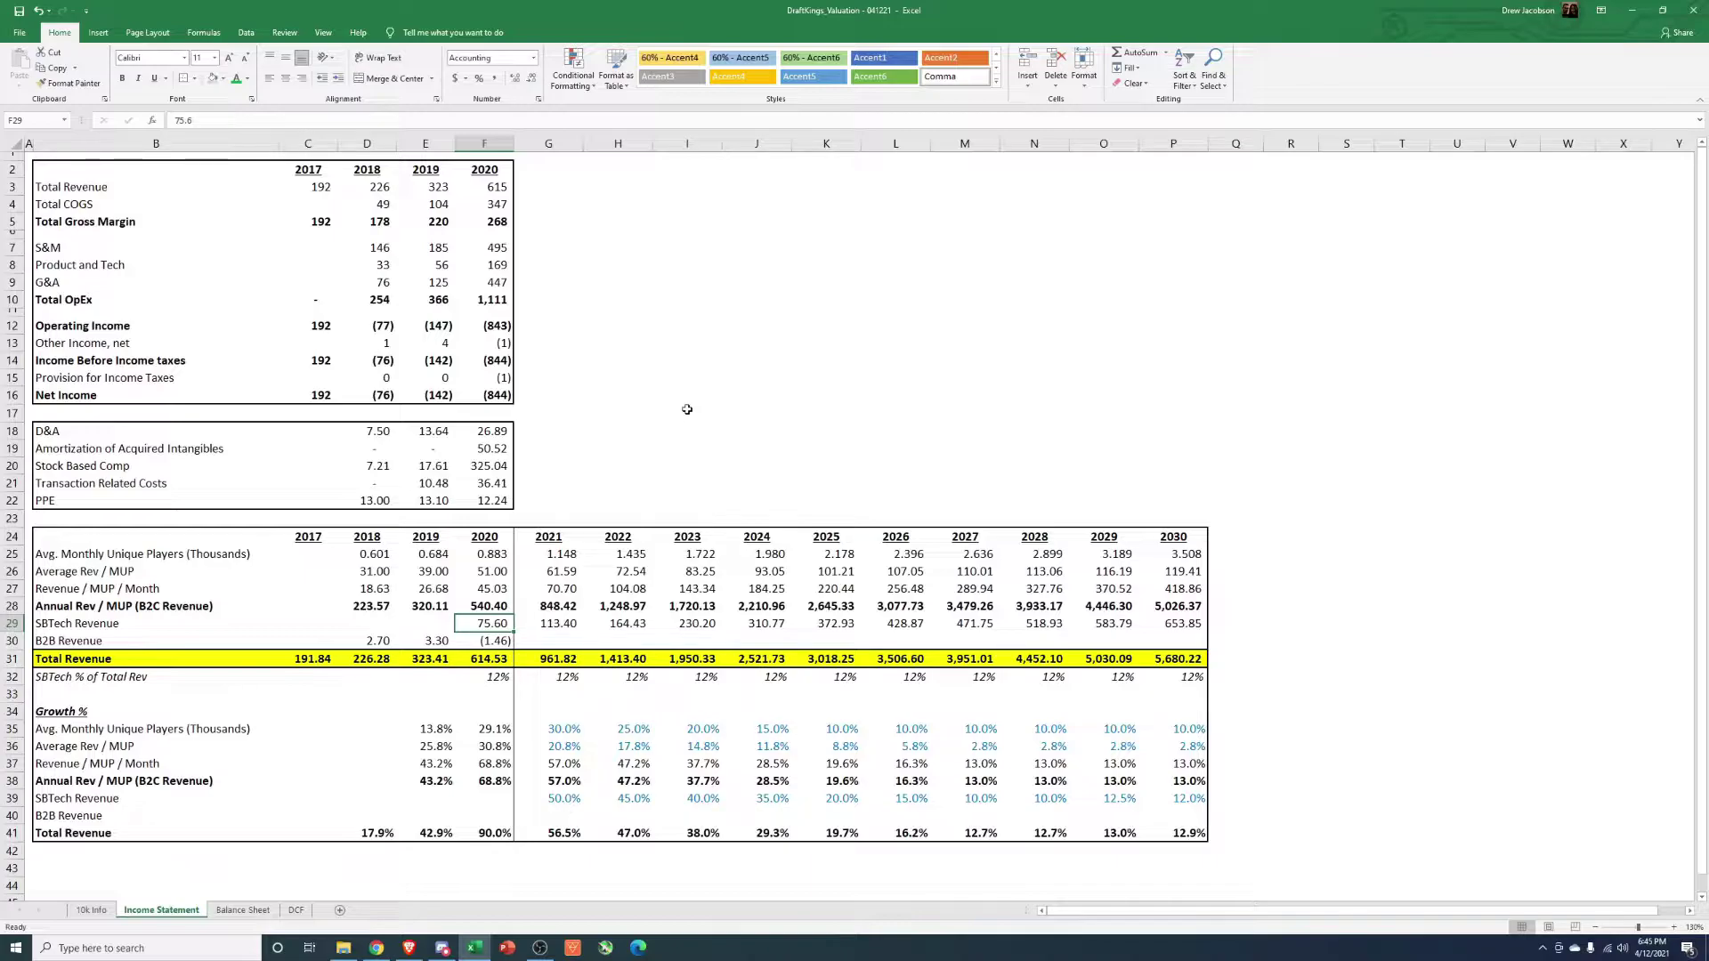
{"action": "left_click", "coordinate": [389, 554]}
{"action": "left_click_drag", "start_coordinate": [389, 555], "coordinate": [485, 606]}
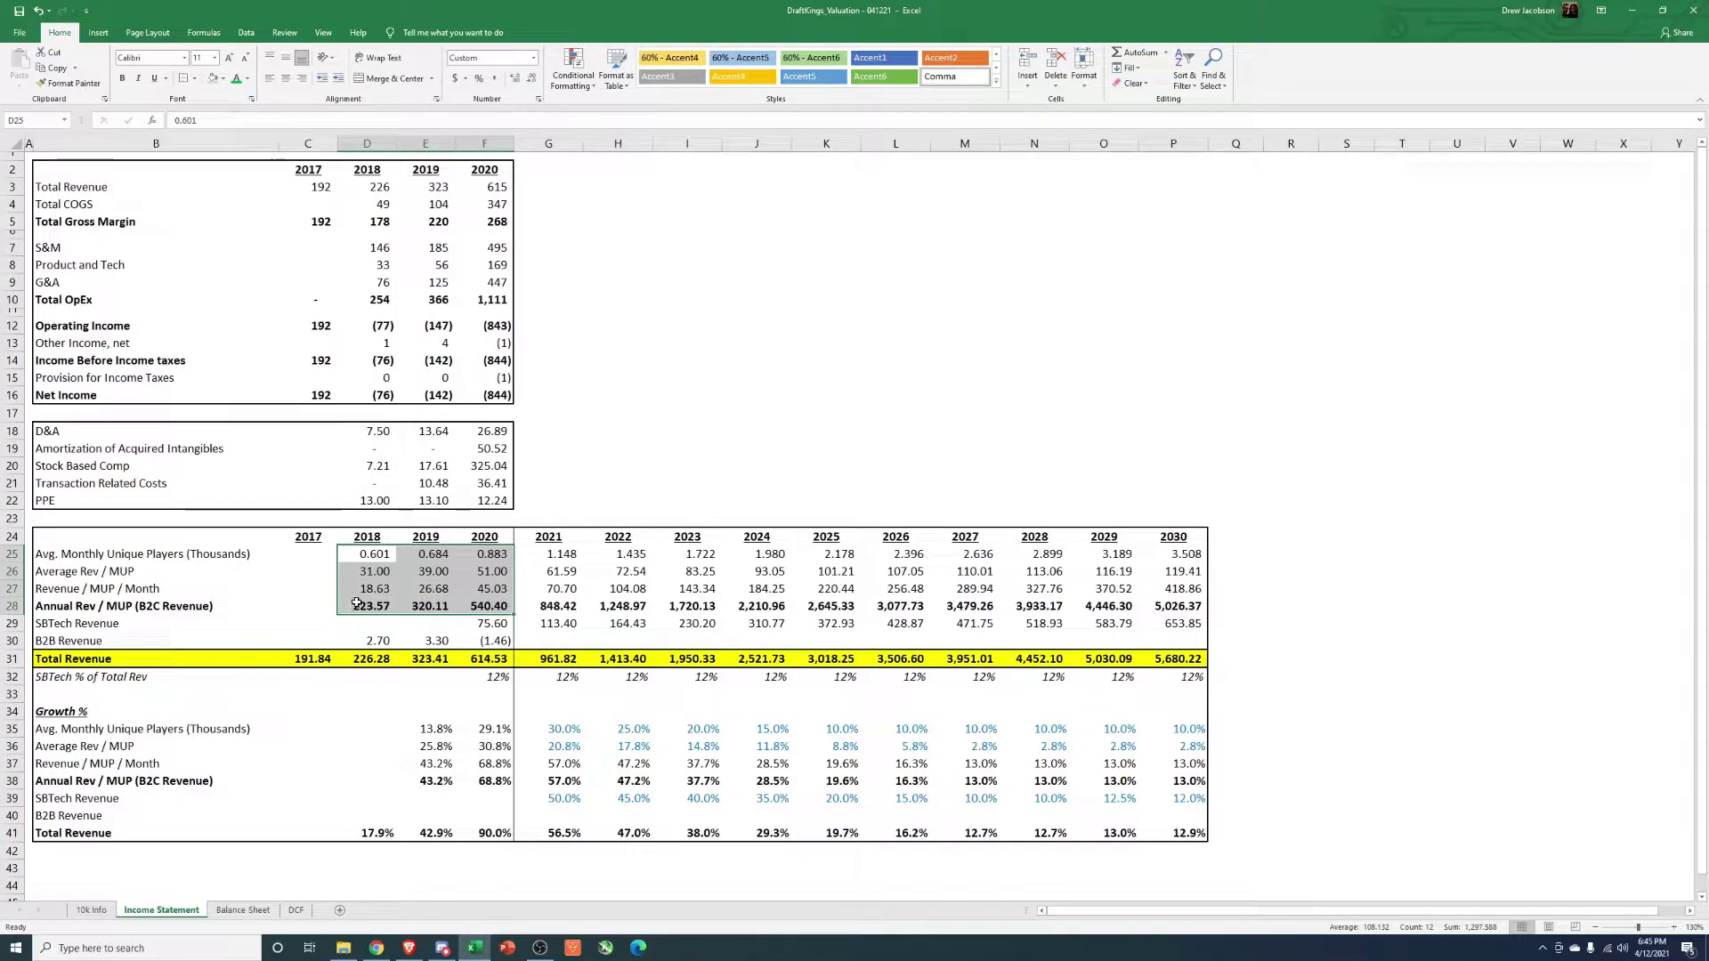
{"action": "left_click", "coordinate": [383, 625]}
{"action": "left_click", "coordinate": [480, 623]}
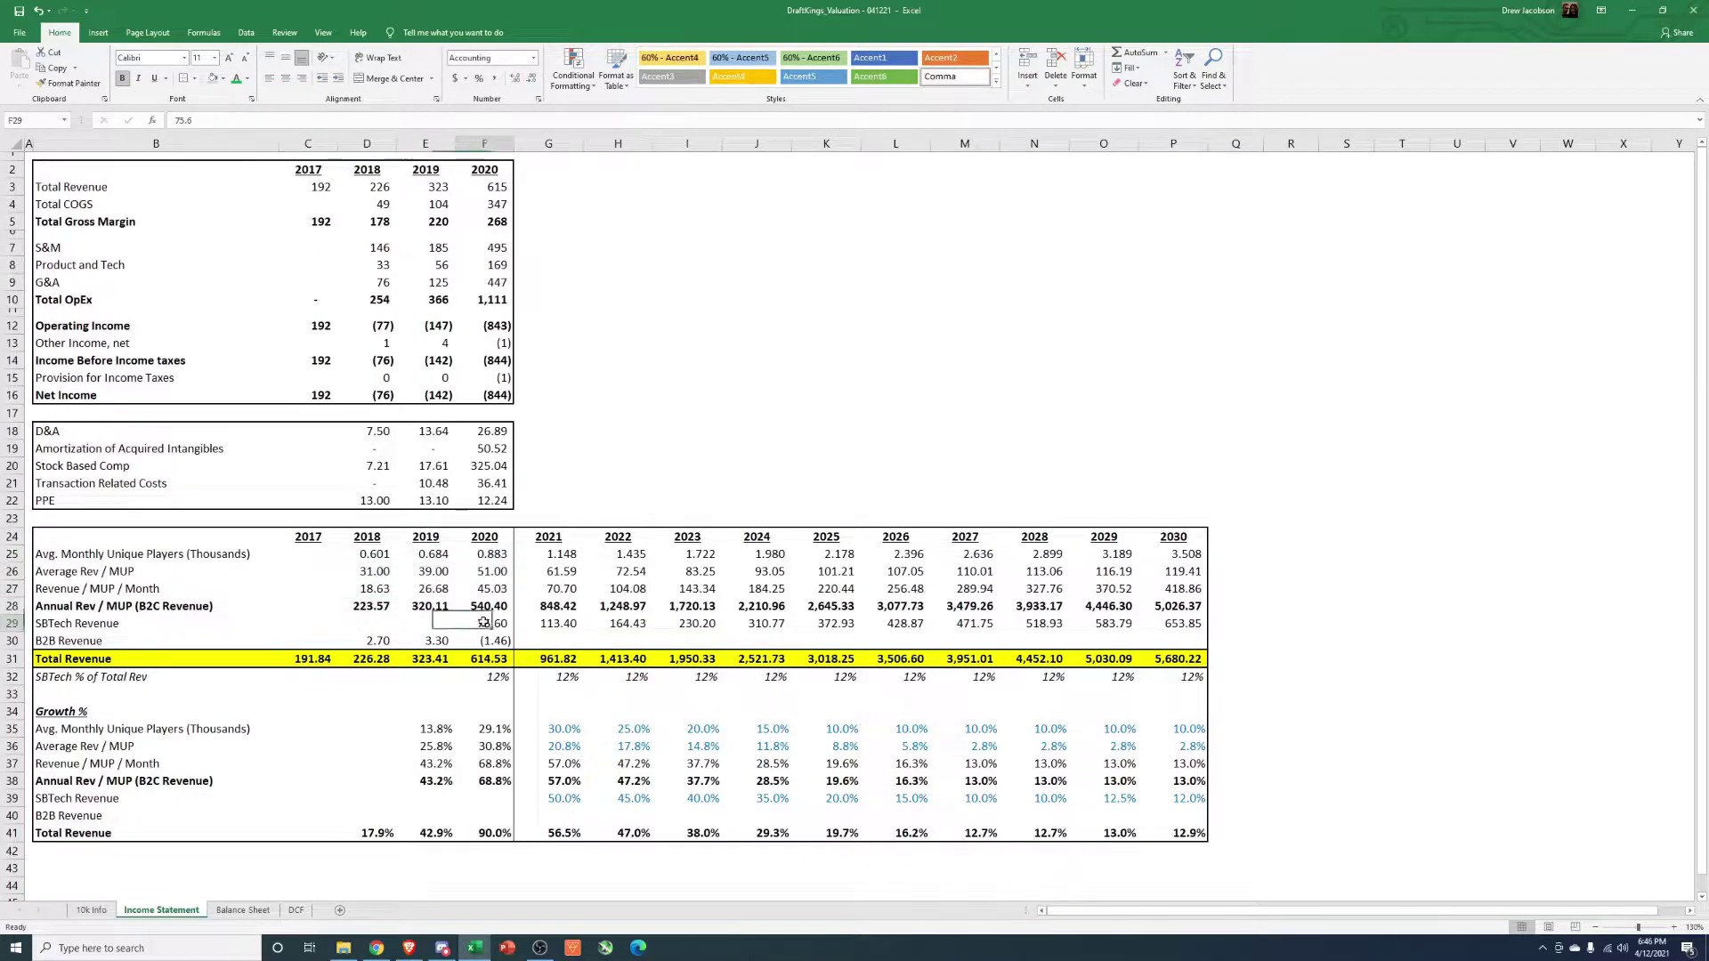
{"action": "left_click", "coordinate": [46, 625]}
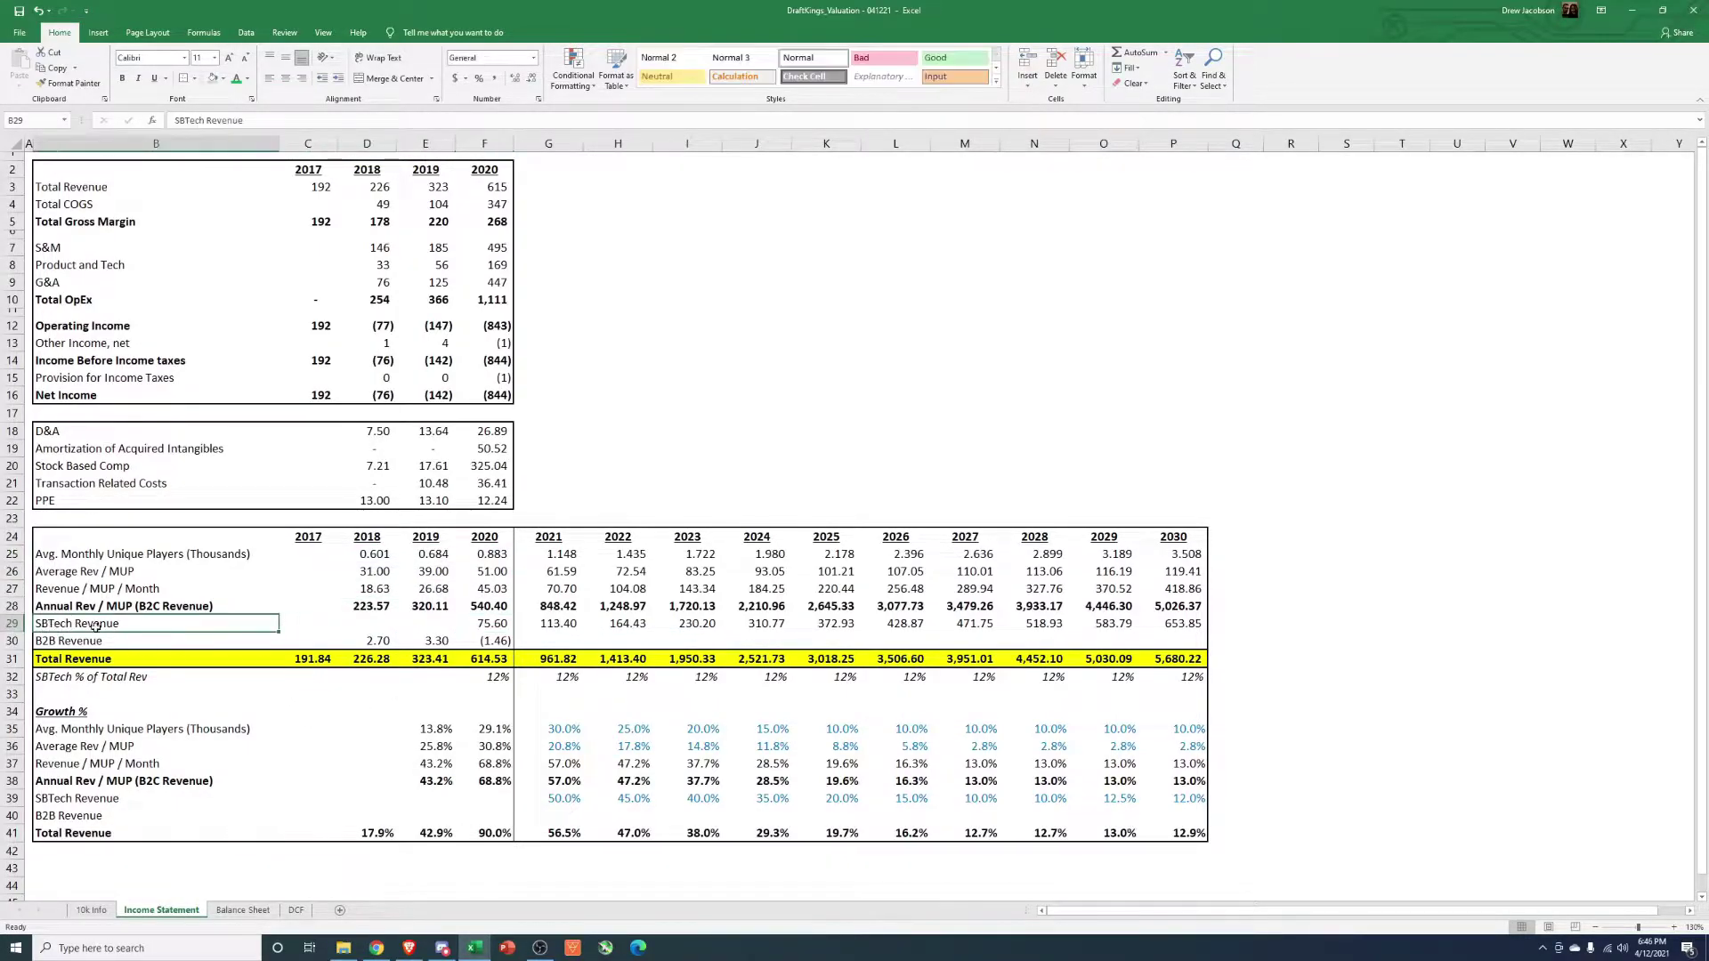
{"action": "left_click", "coordinate": [494, 626]}
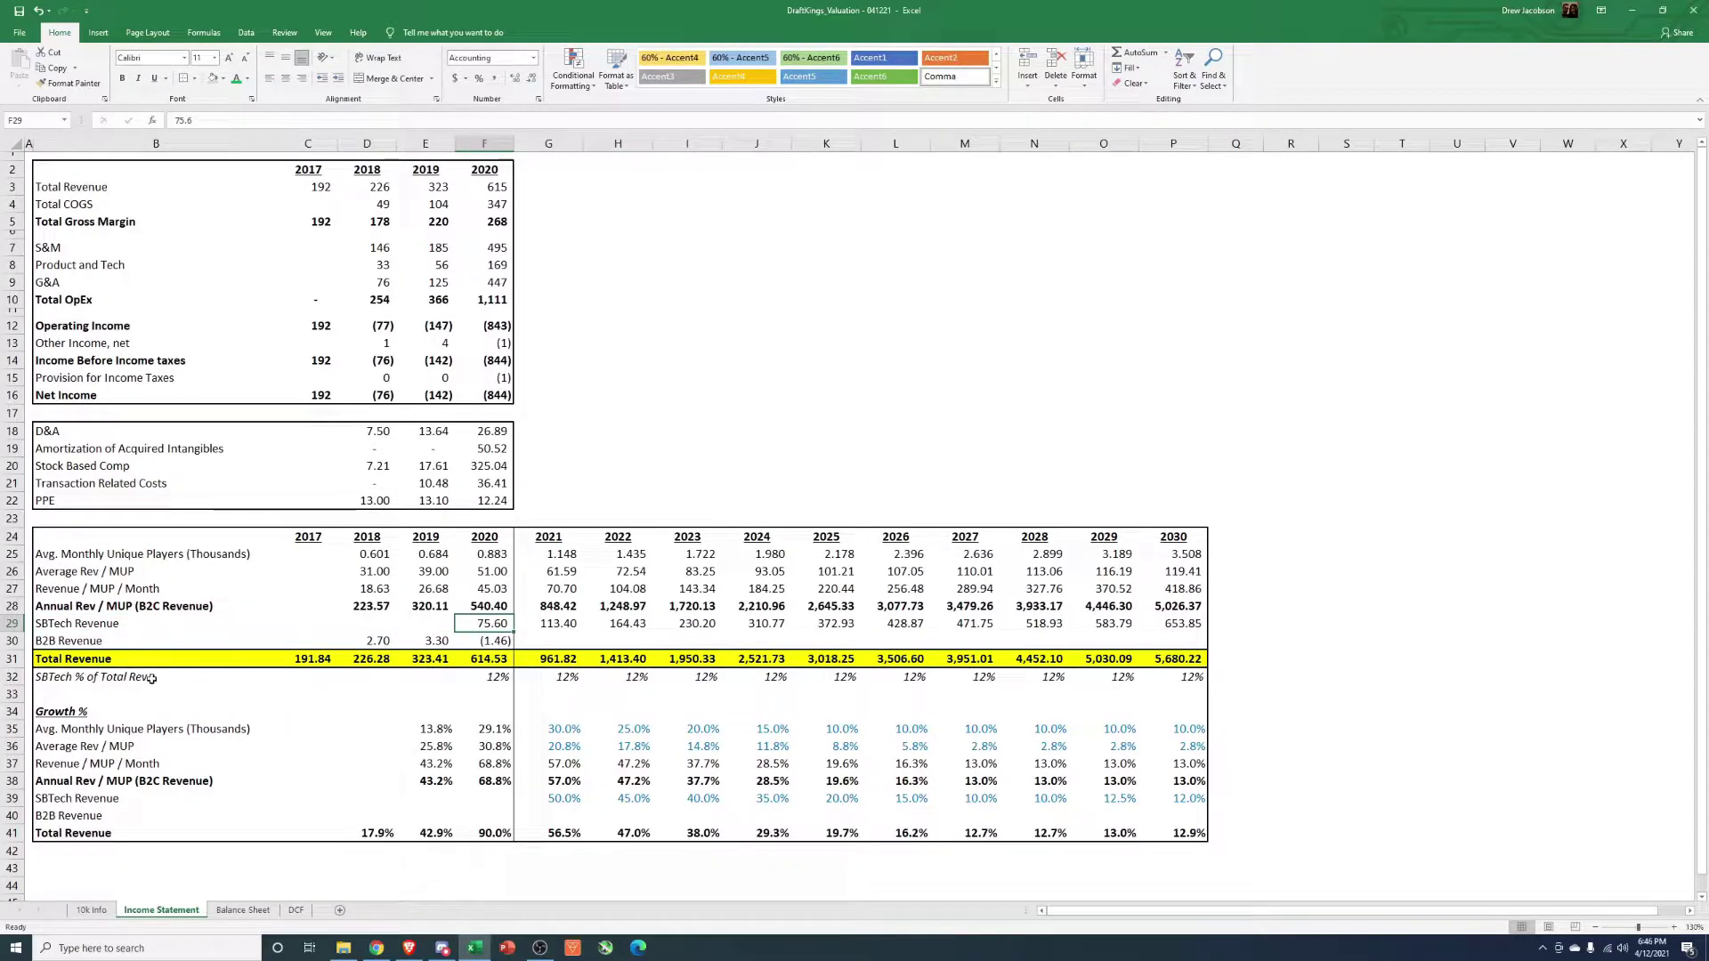
{"action": "left_click_drag", "start_coordinate": [426, 623], "coordinate": [485, 641]}
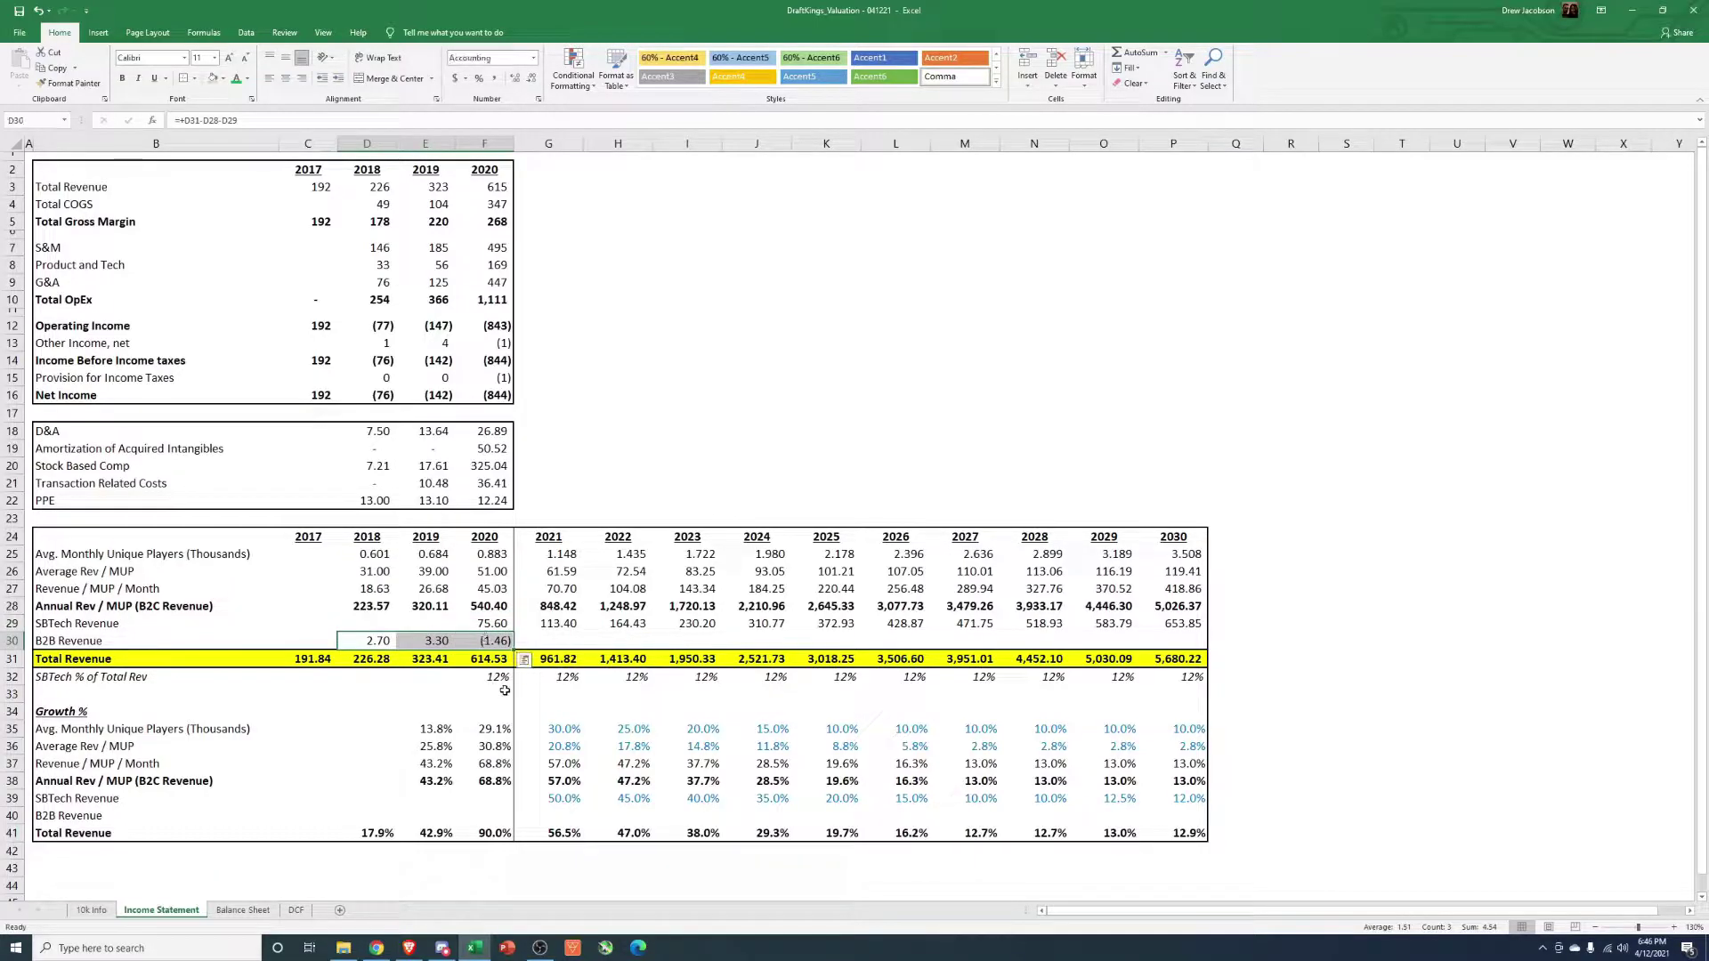
{"action": "left_click", "coordinate": [431, 646]}
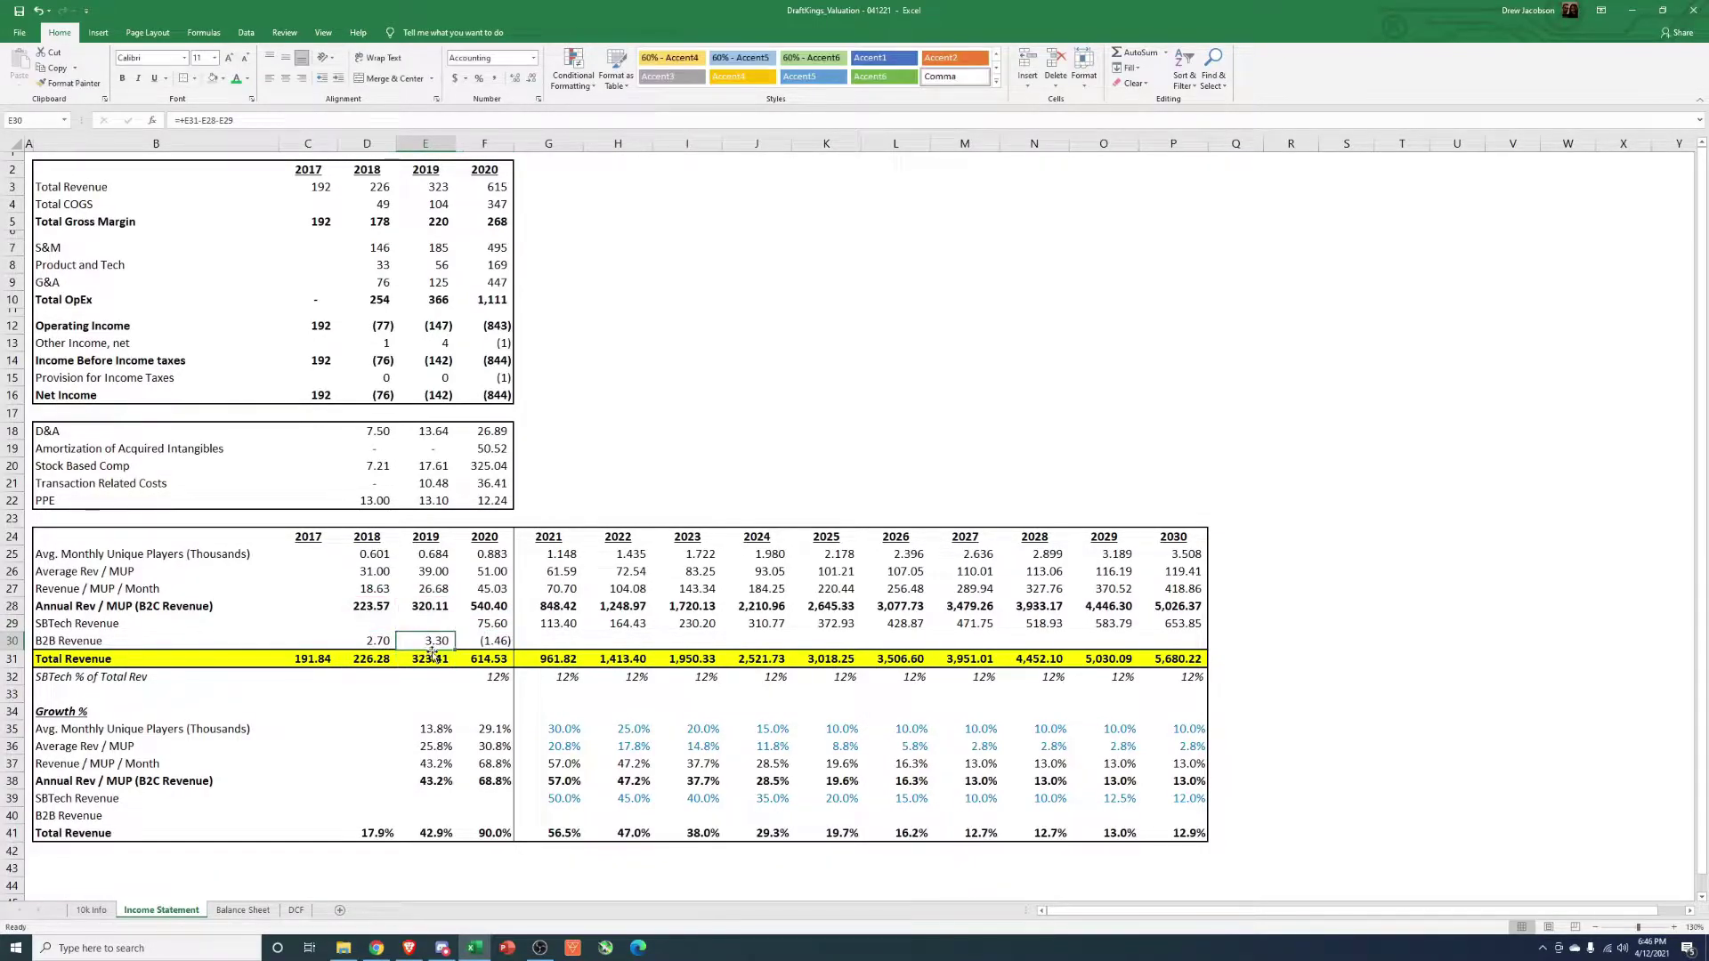
{"action": "left_click", "coordinate": [495, 643]}
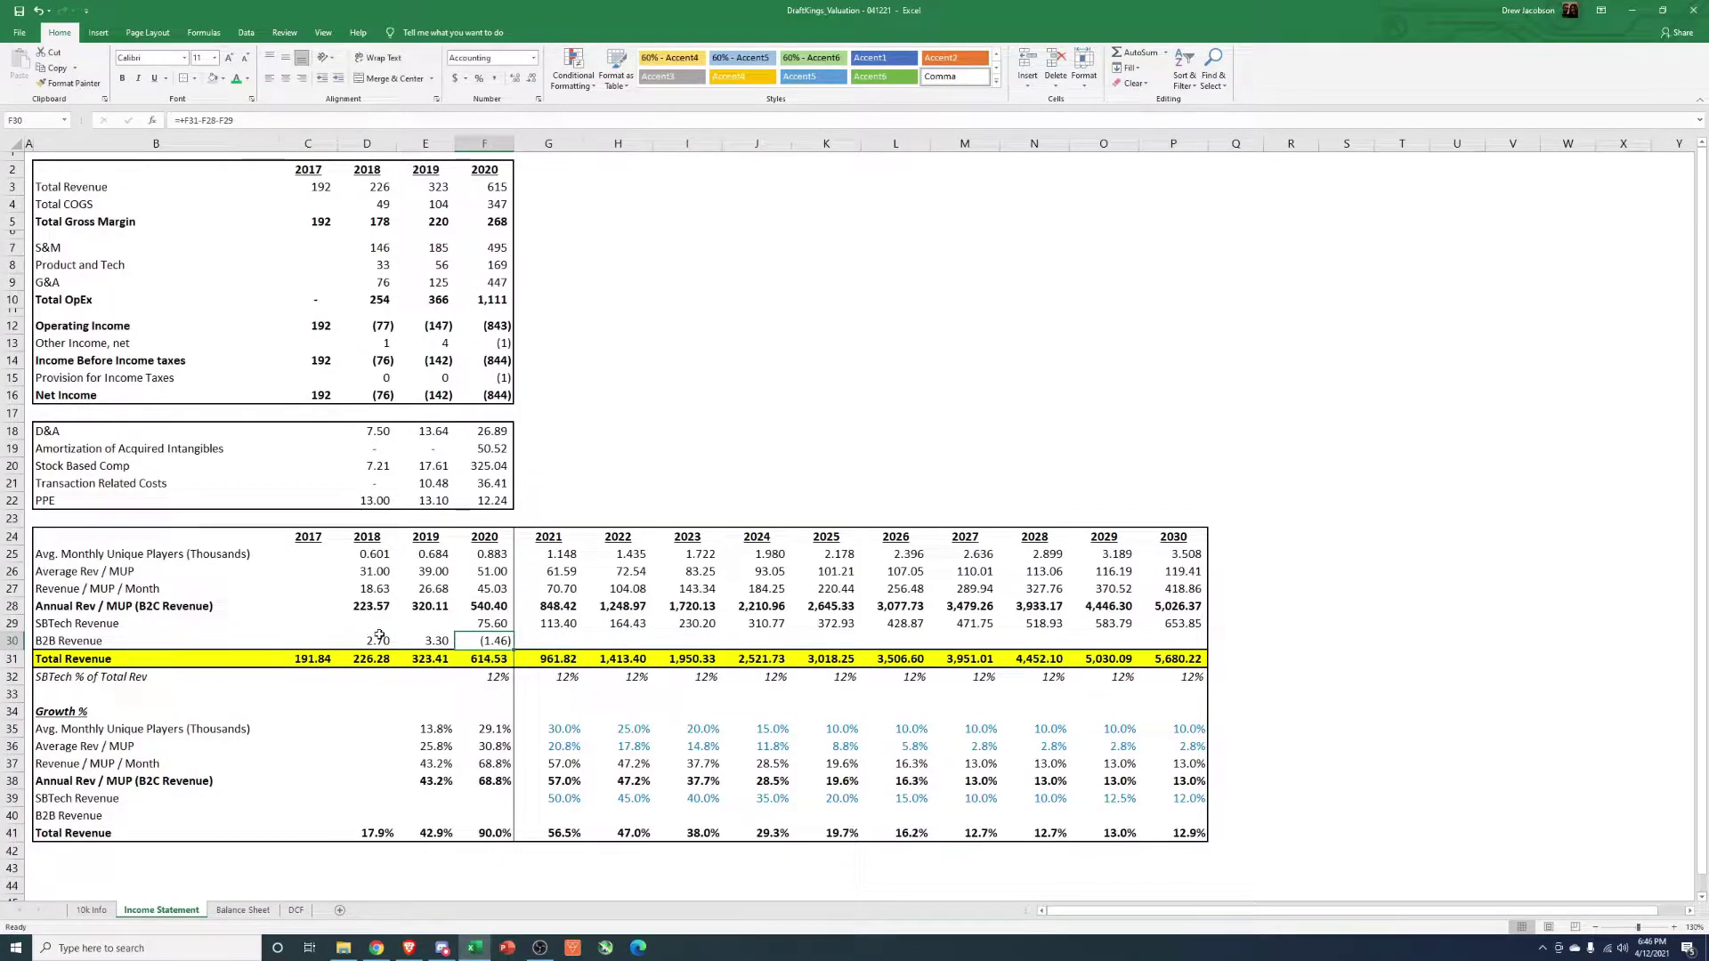
{"action": "left_click_drag", "start_coordinate": [372, 641], "coordinate": [476, 626]}
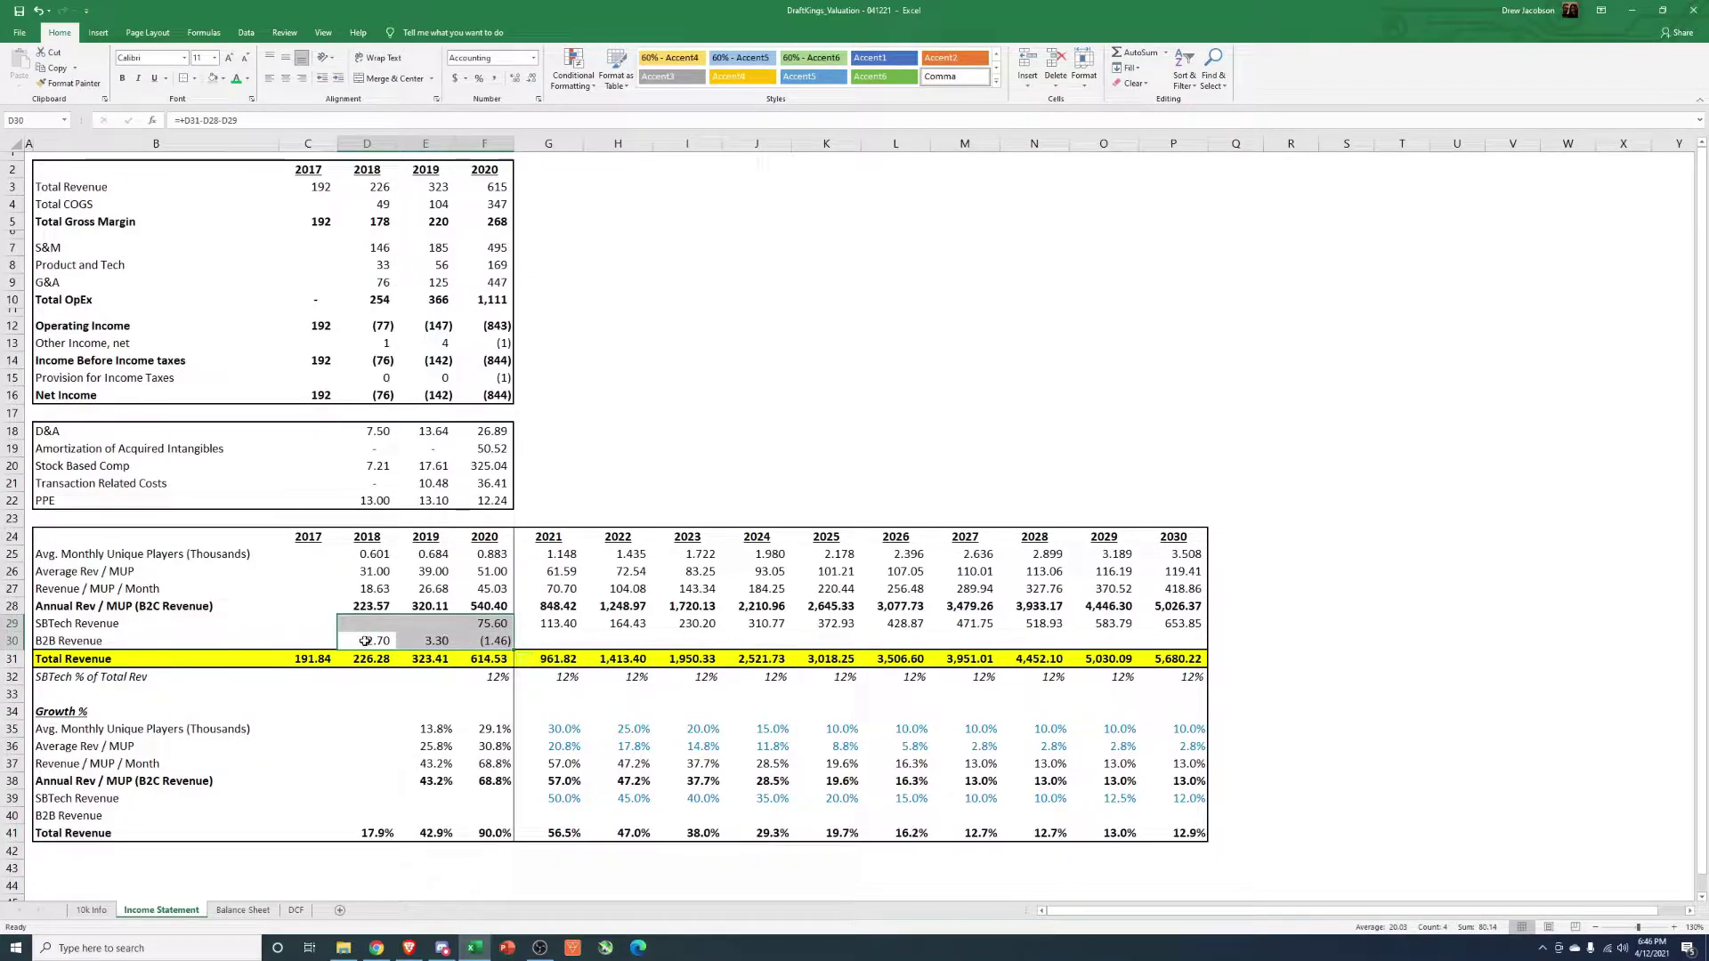
{"action": "left_click", "coordinate": [89, 623]}
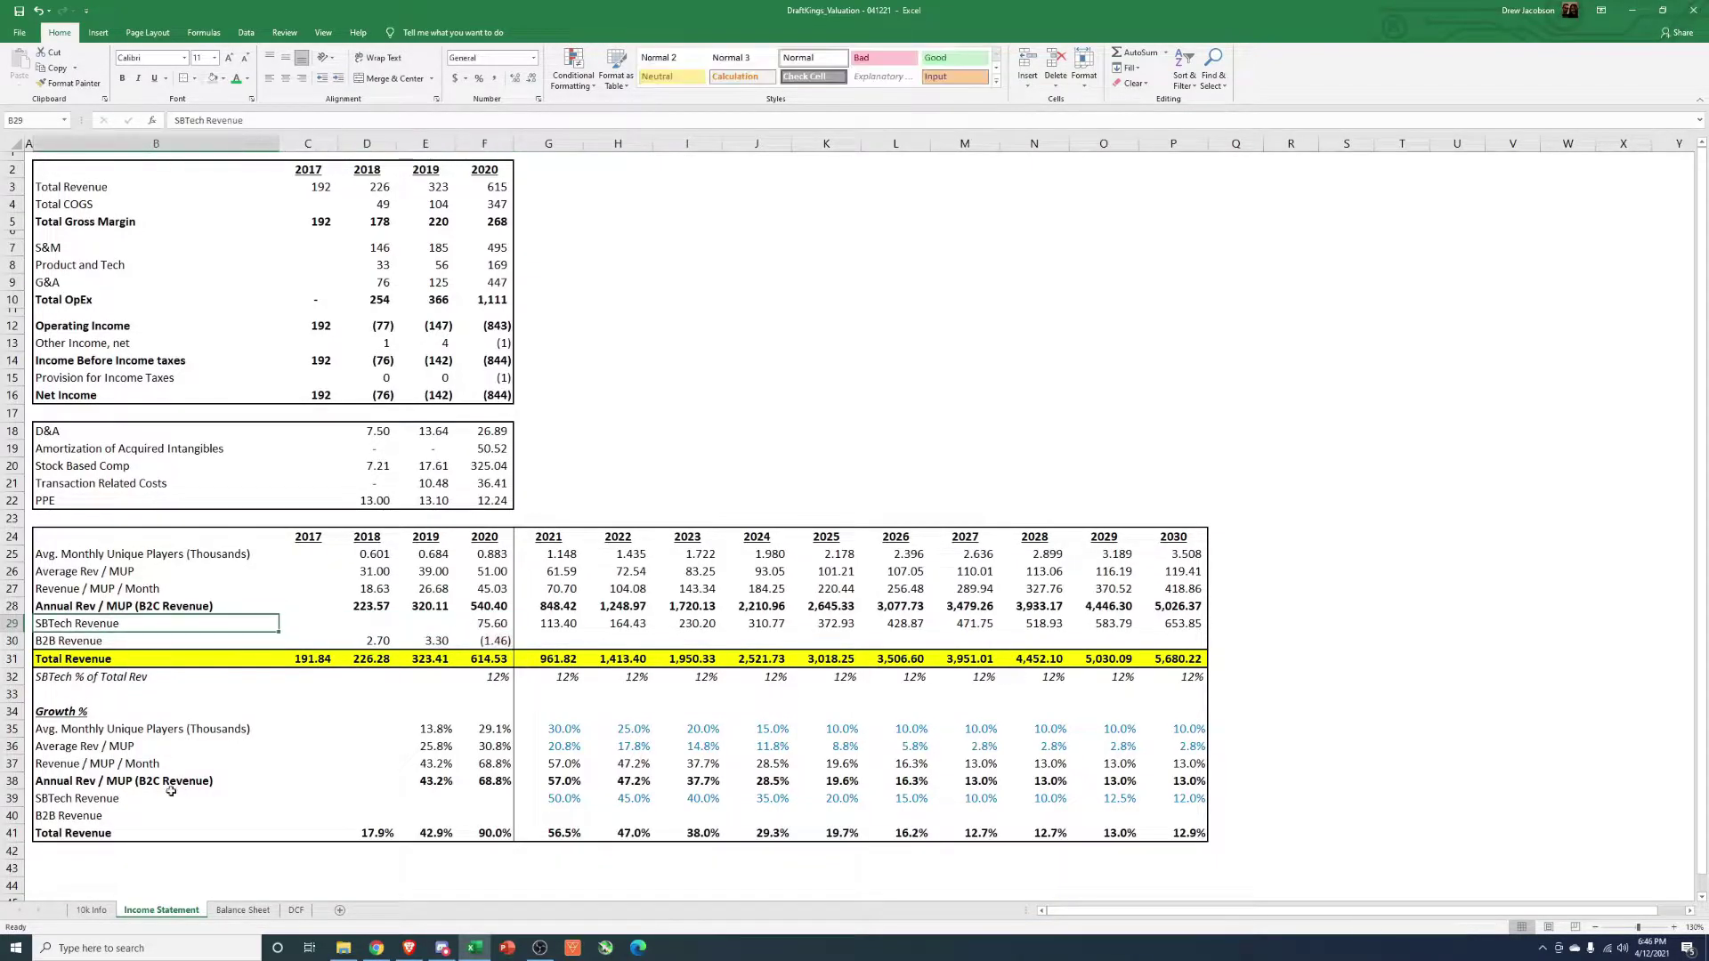
{"action": "left_click", "coordinate": [510, 680]}
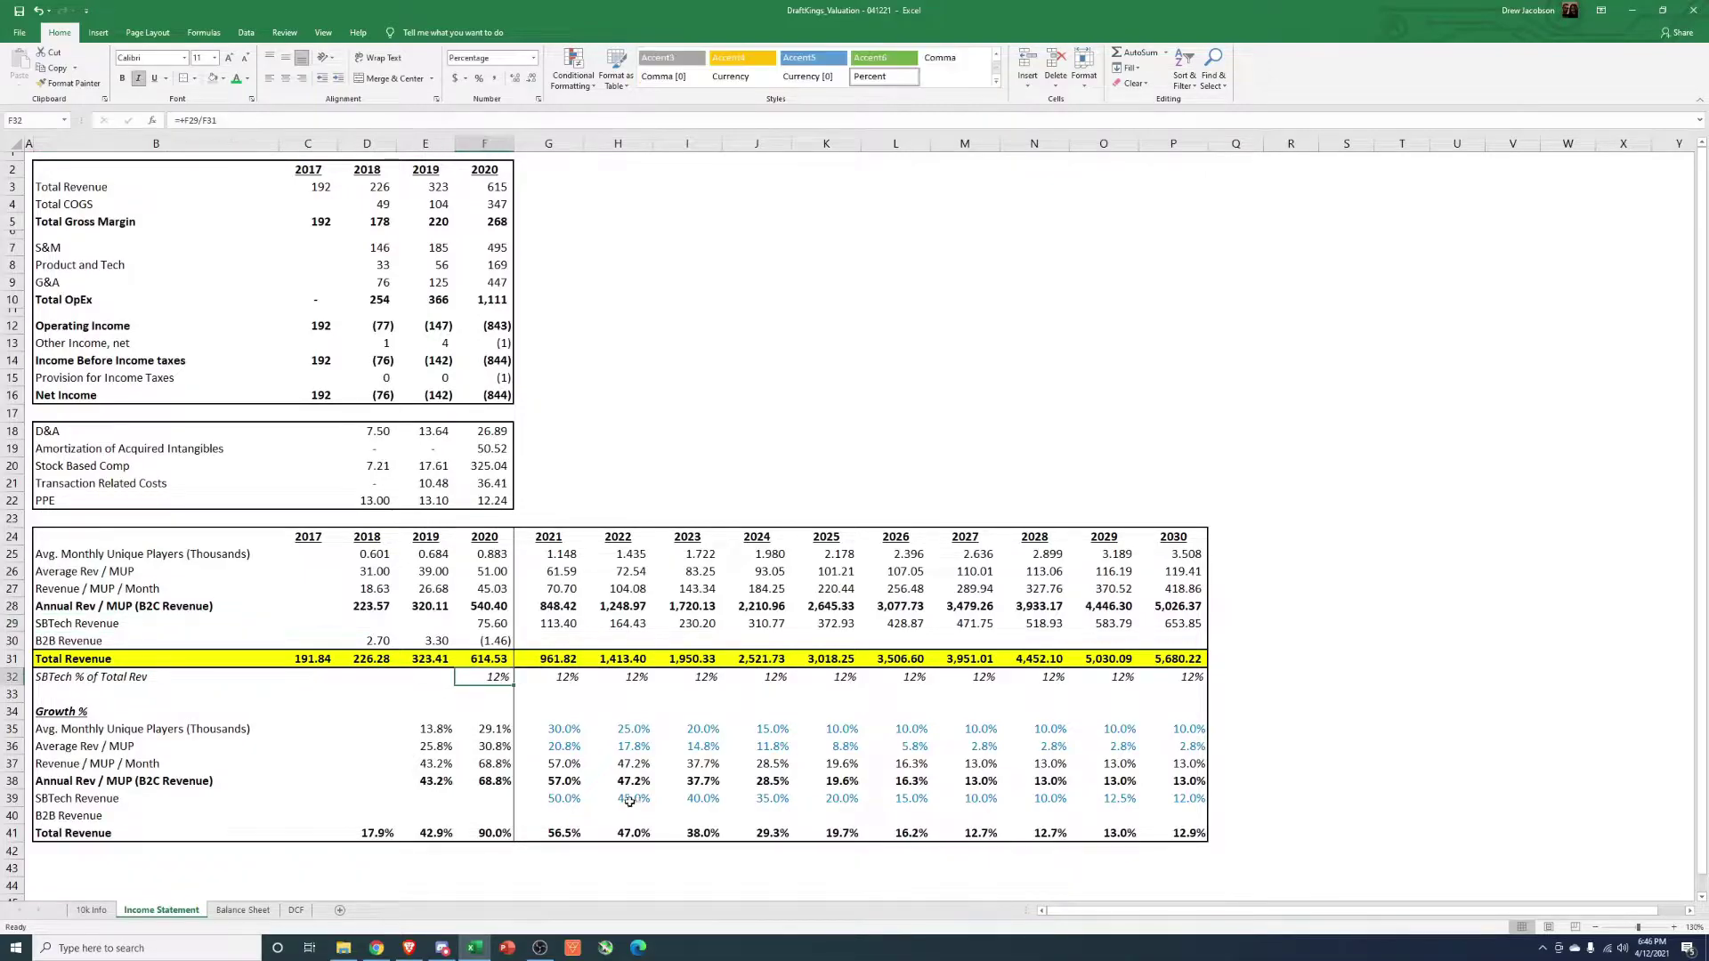
{"action": "key", "text": "F2"}
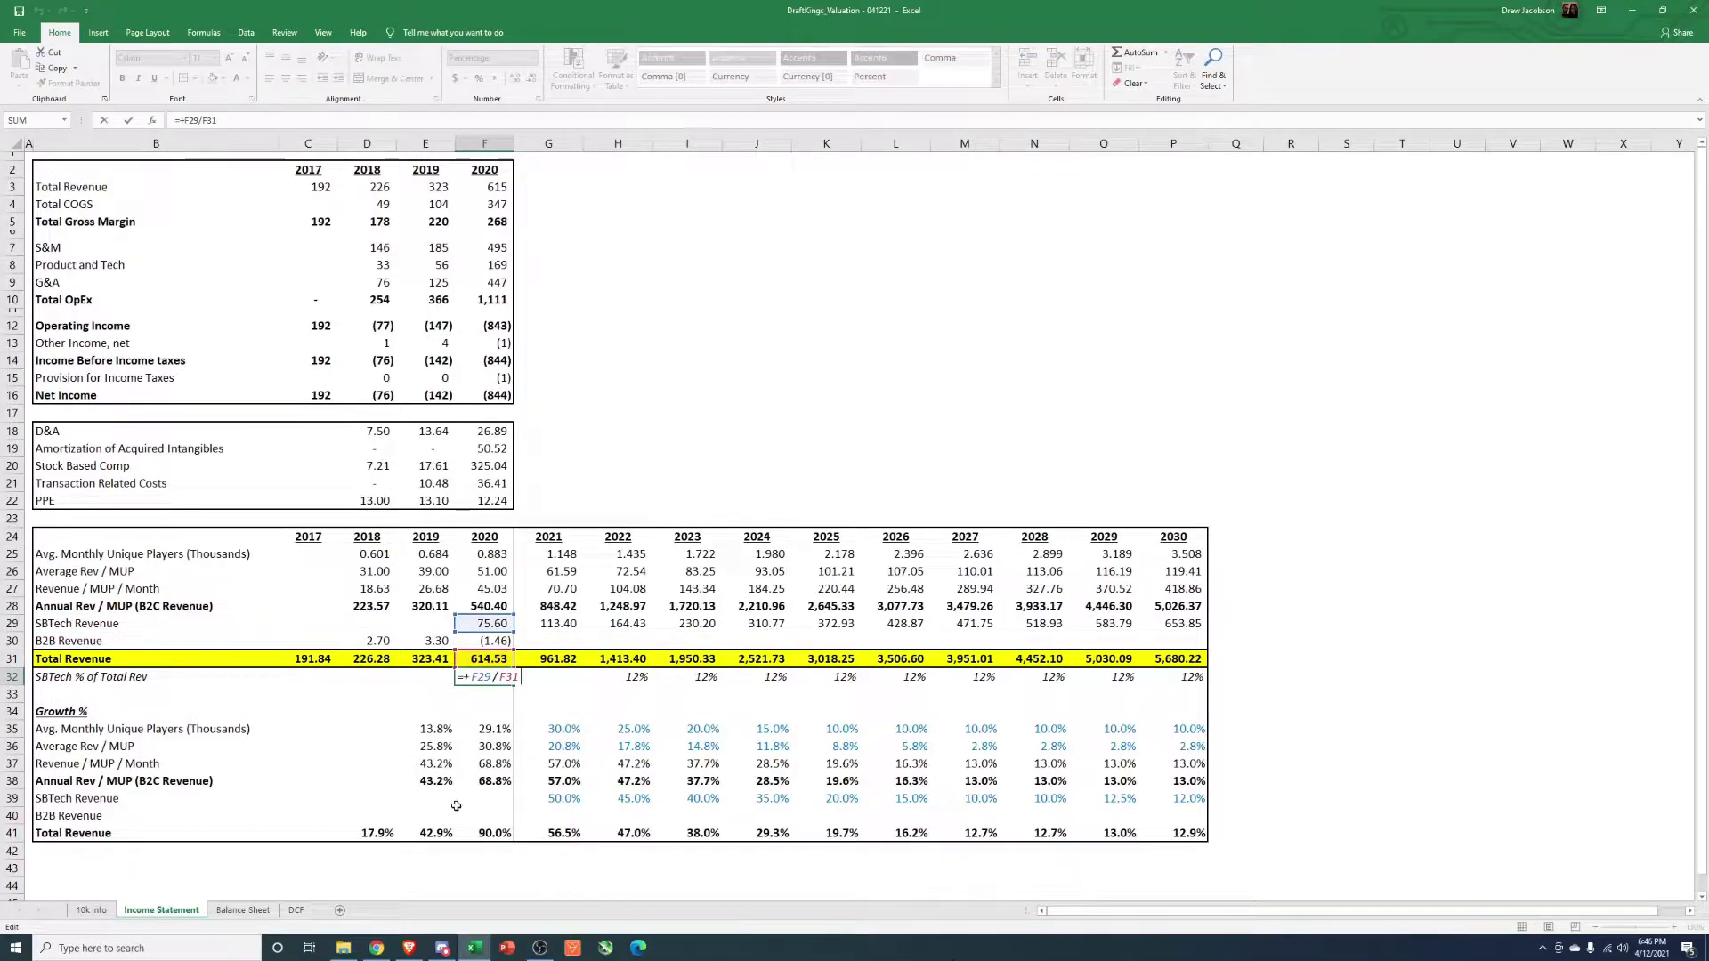
{"action": "key", "text": "Escape"}
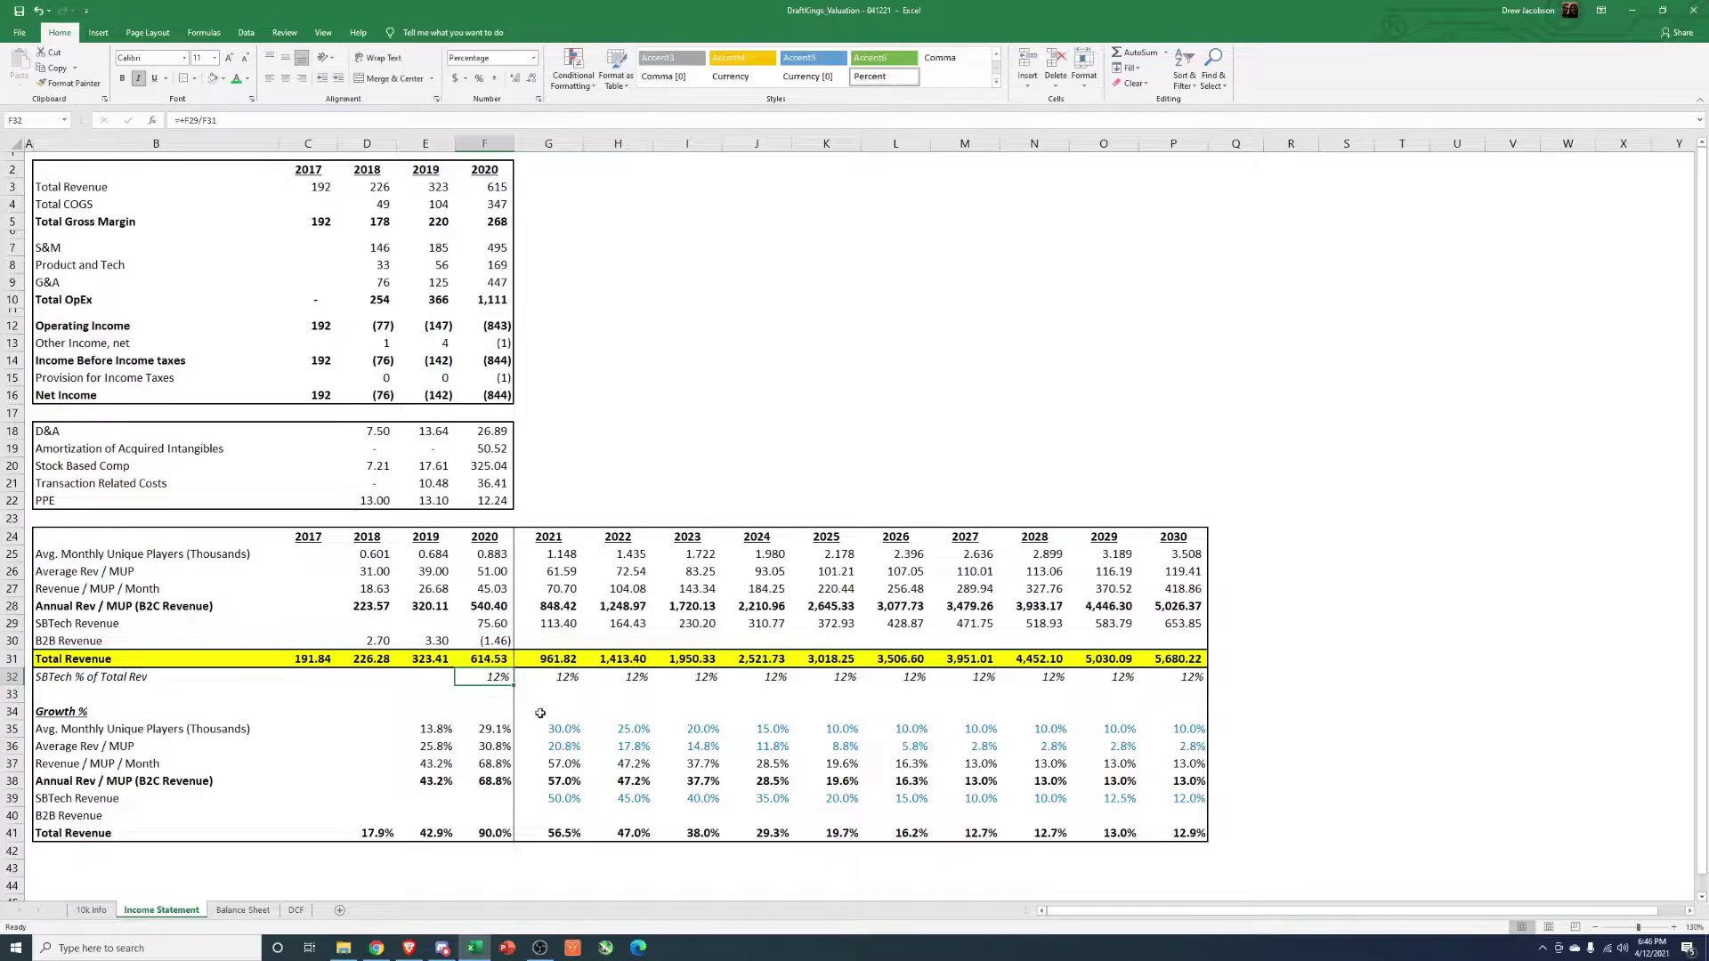
{"action": "left_click", "coordinate": [559, 681]}
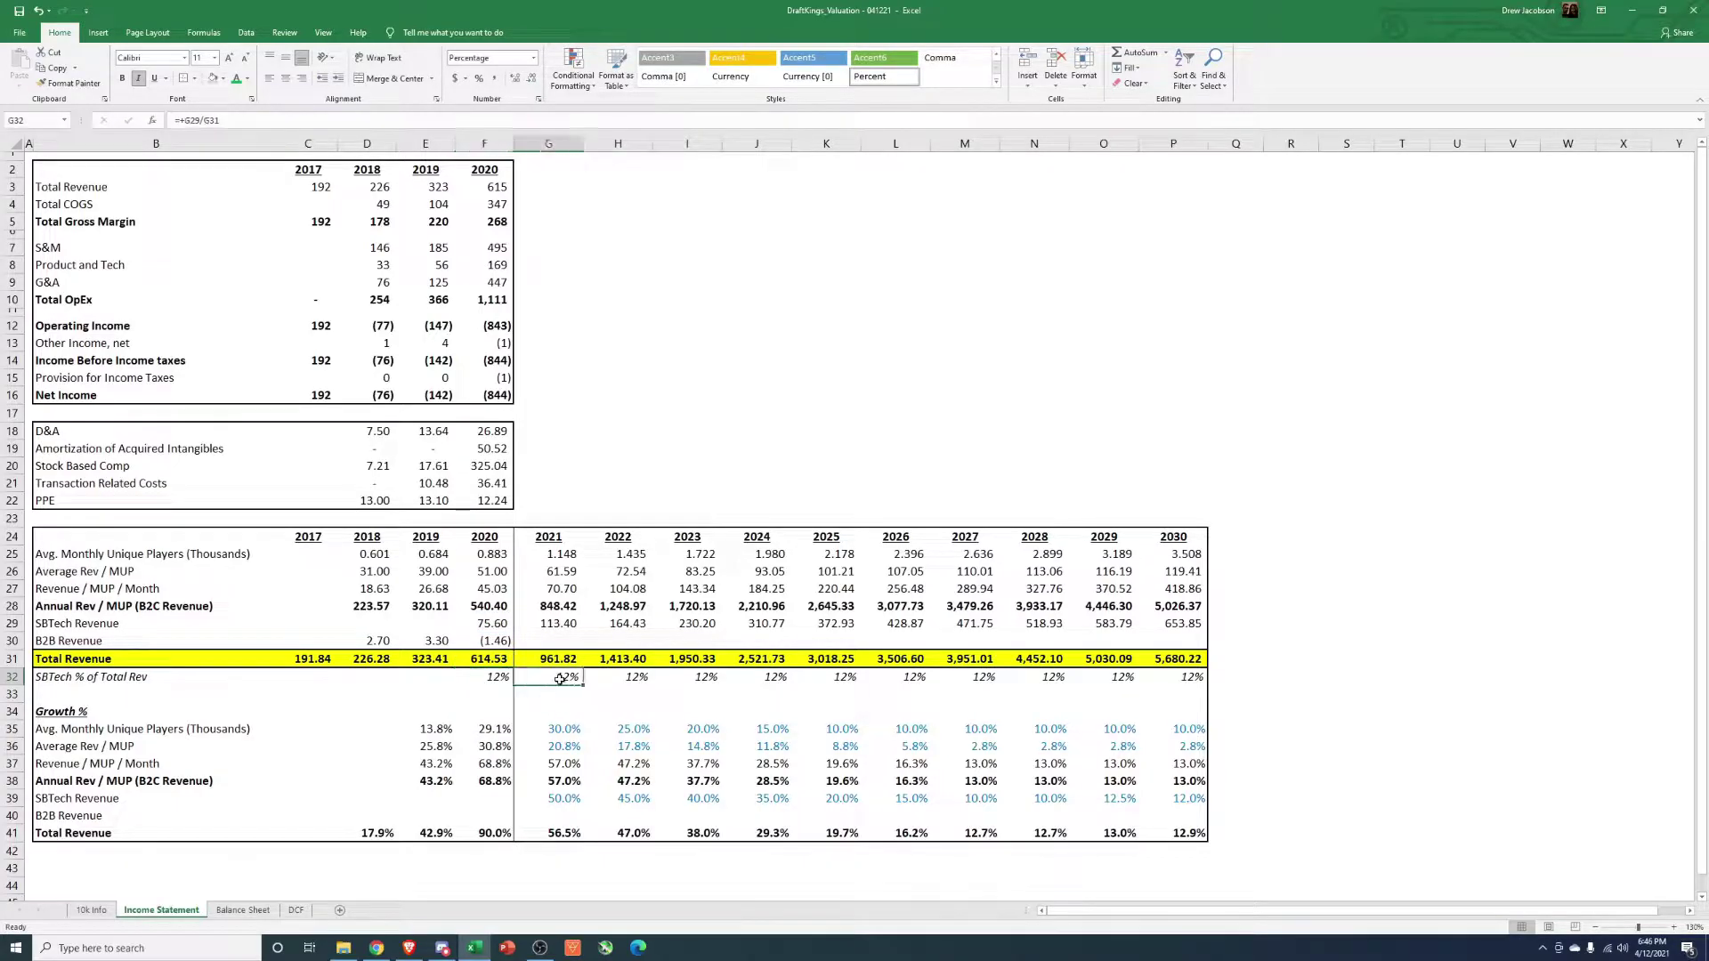
{"action": "left_click_drag", "start_coordinate": [504, 616], "coordinate": [1150, 622]}
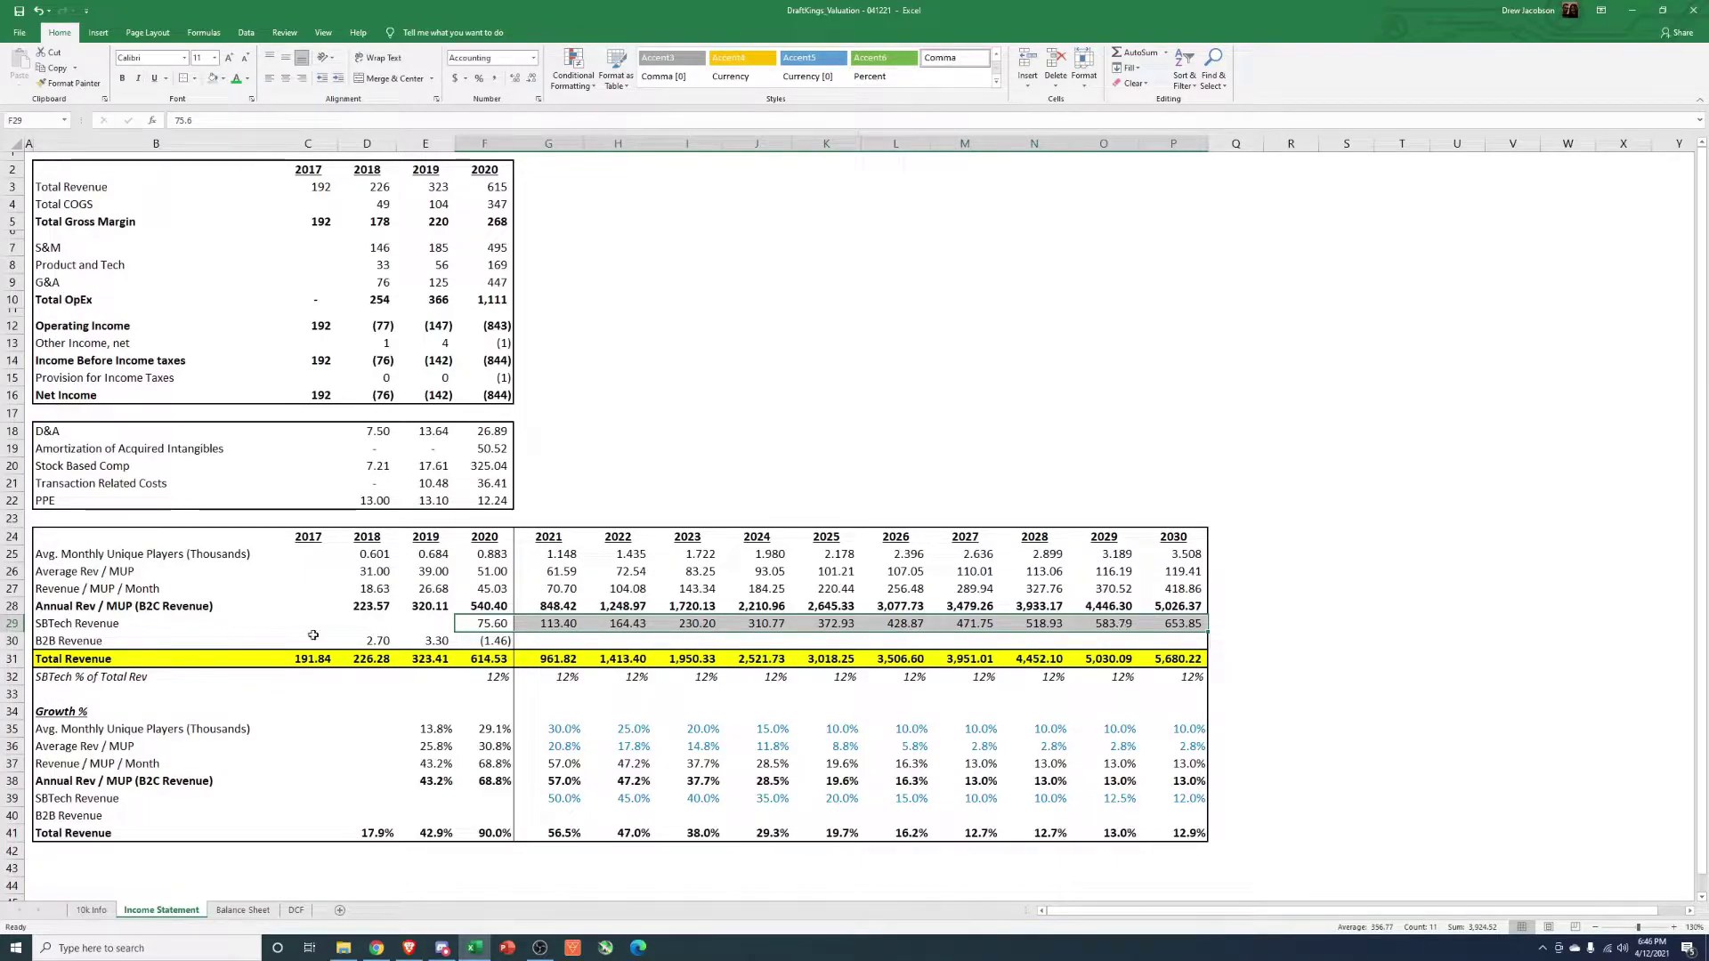
{"action": "left_click_drag", "start_coordinate": [310, 625], "coordinate": [440, 623]}
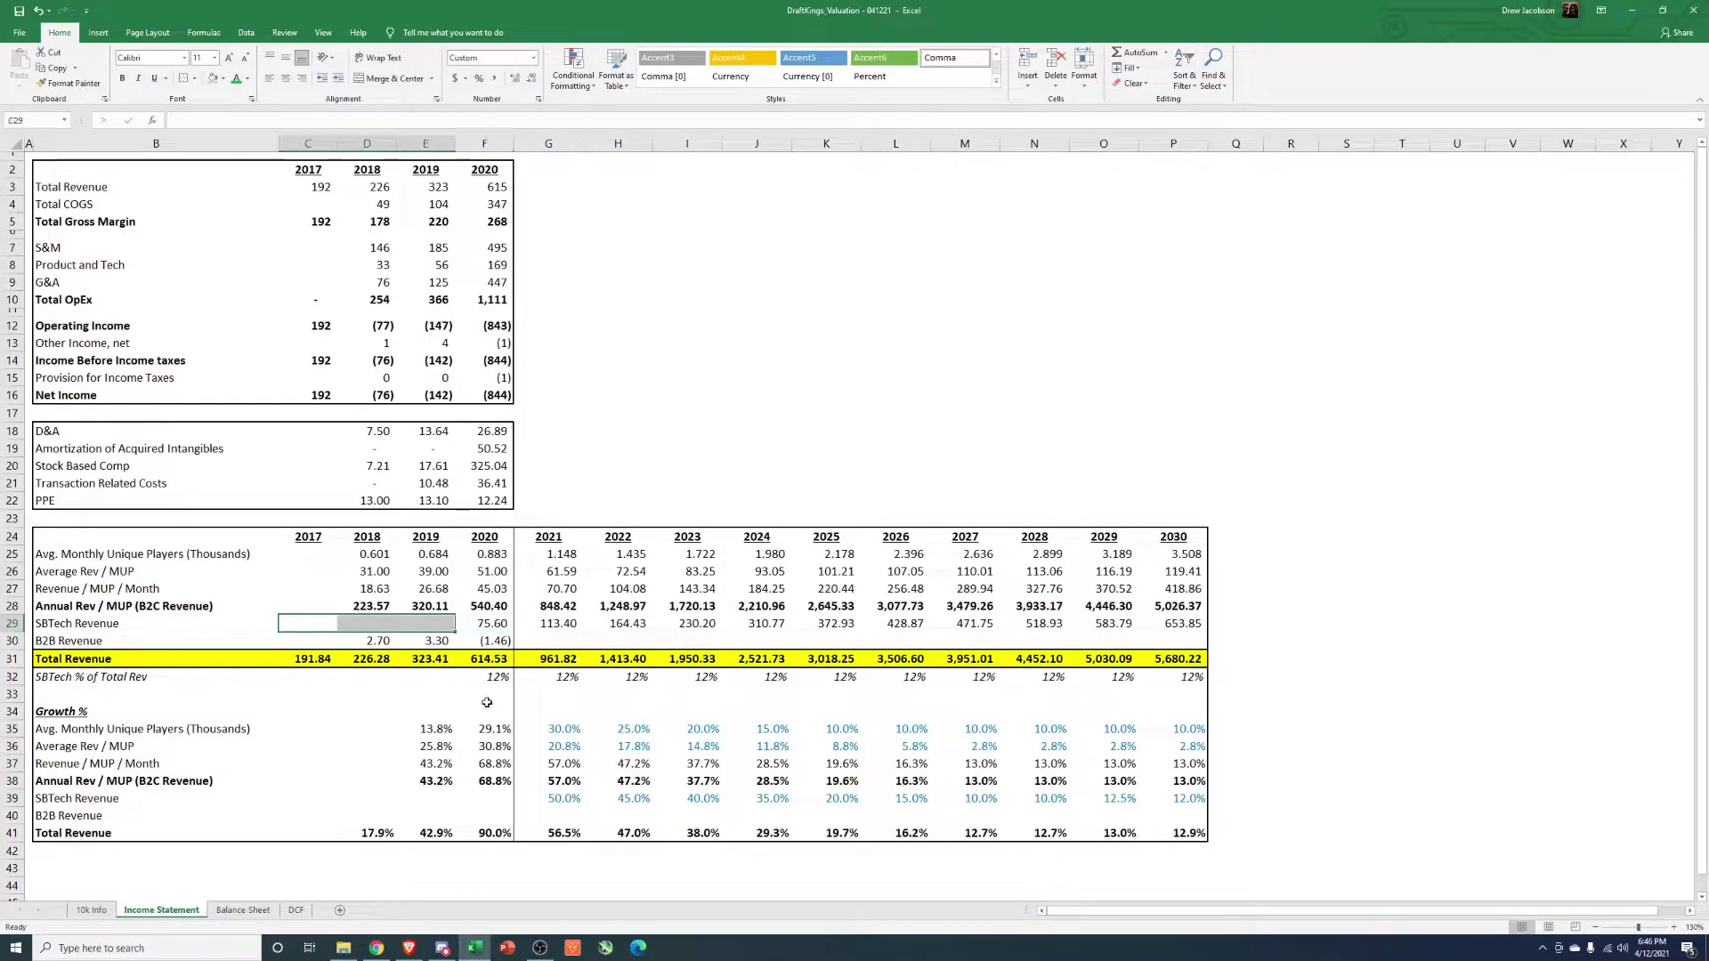
{"action": "left_click_drag", "start_coordinate": [550, 678], "coordinate": [1184, 678]}
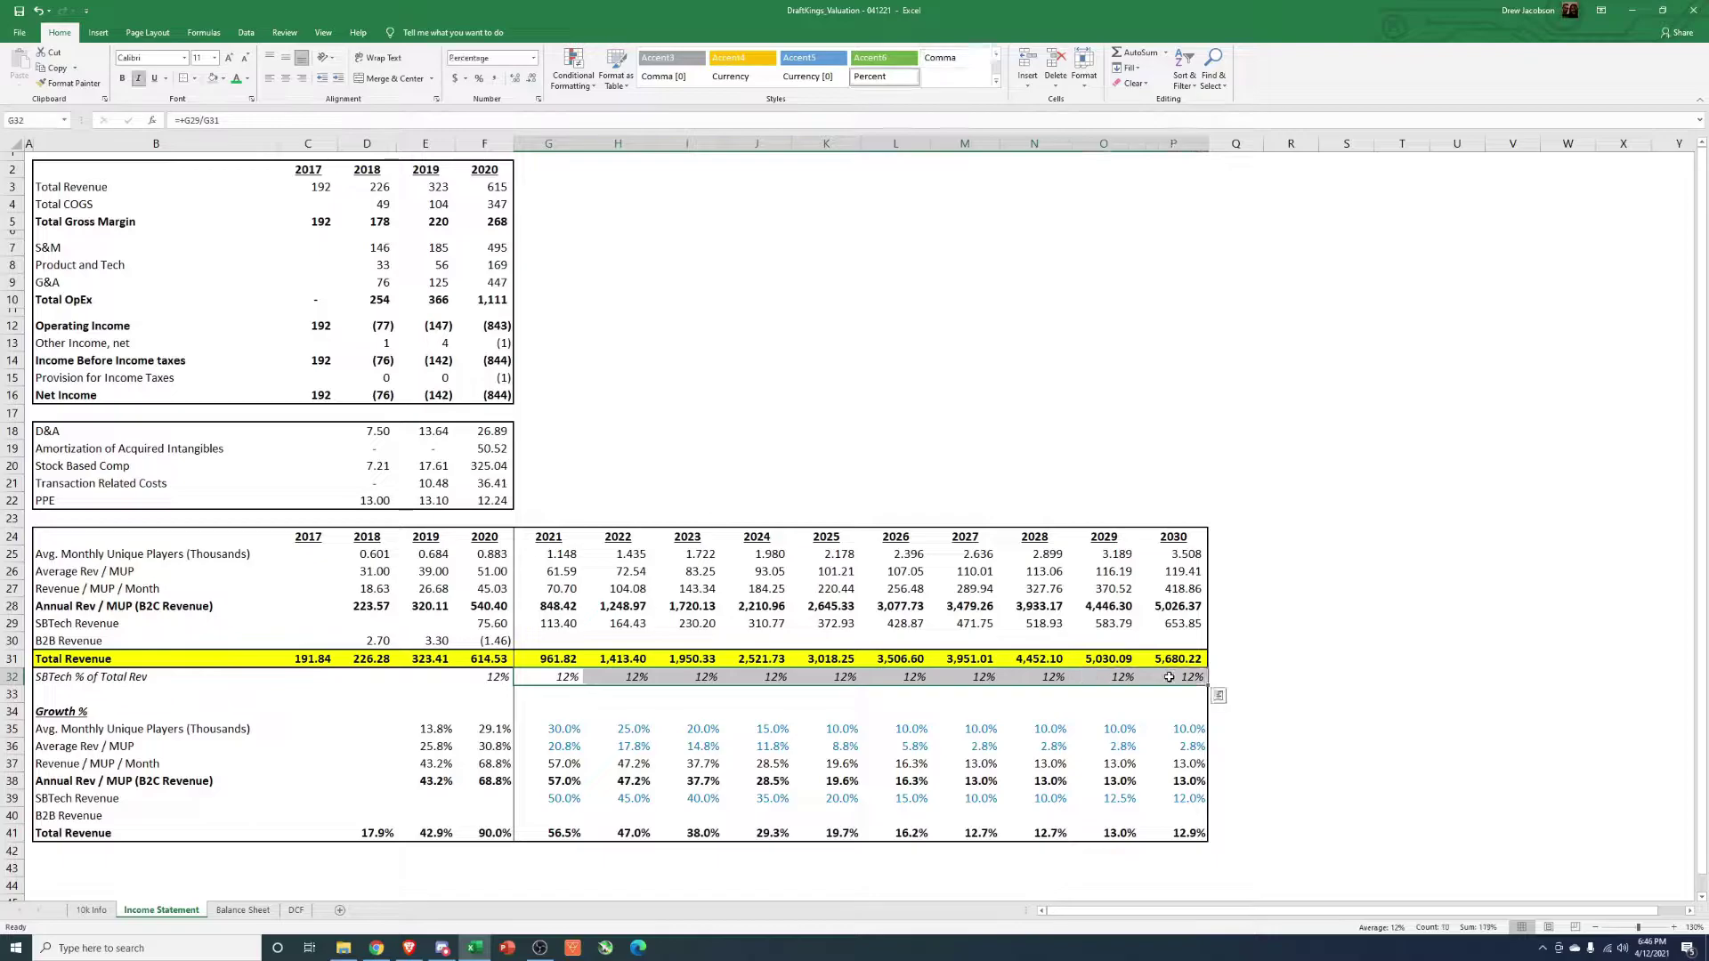
{"action": "left_click", "coordinate": [1357, 676]}
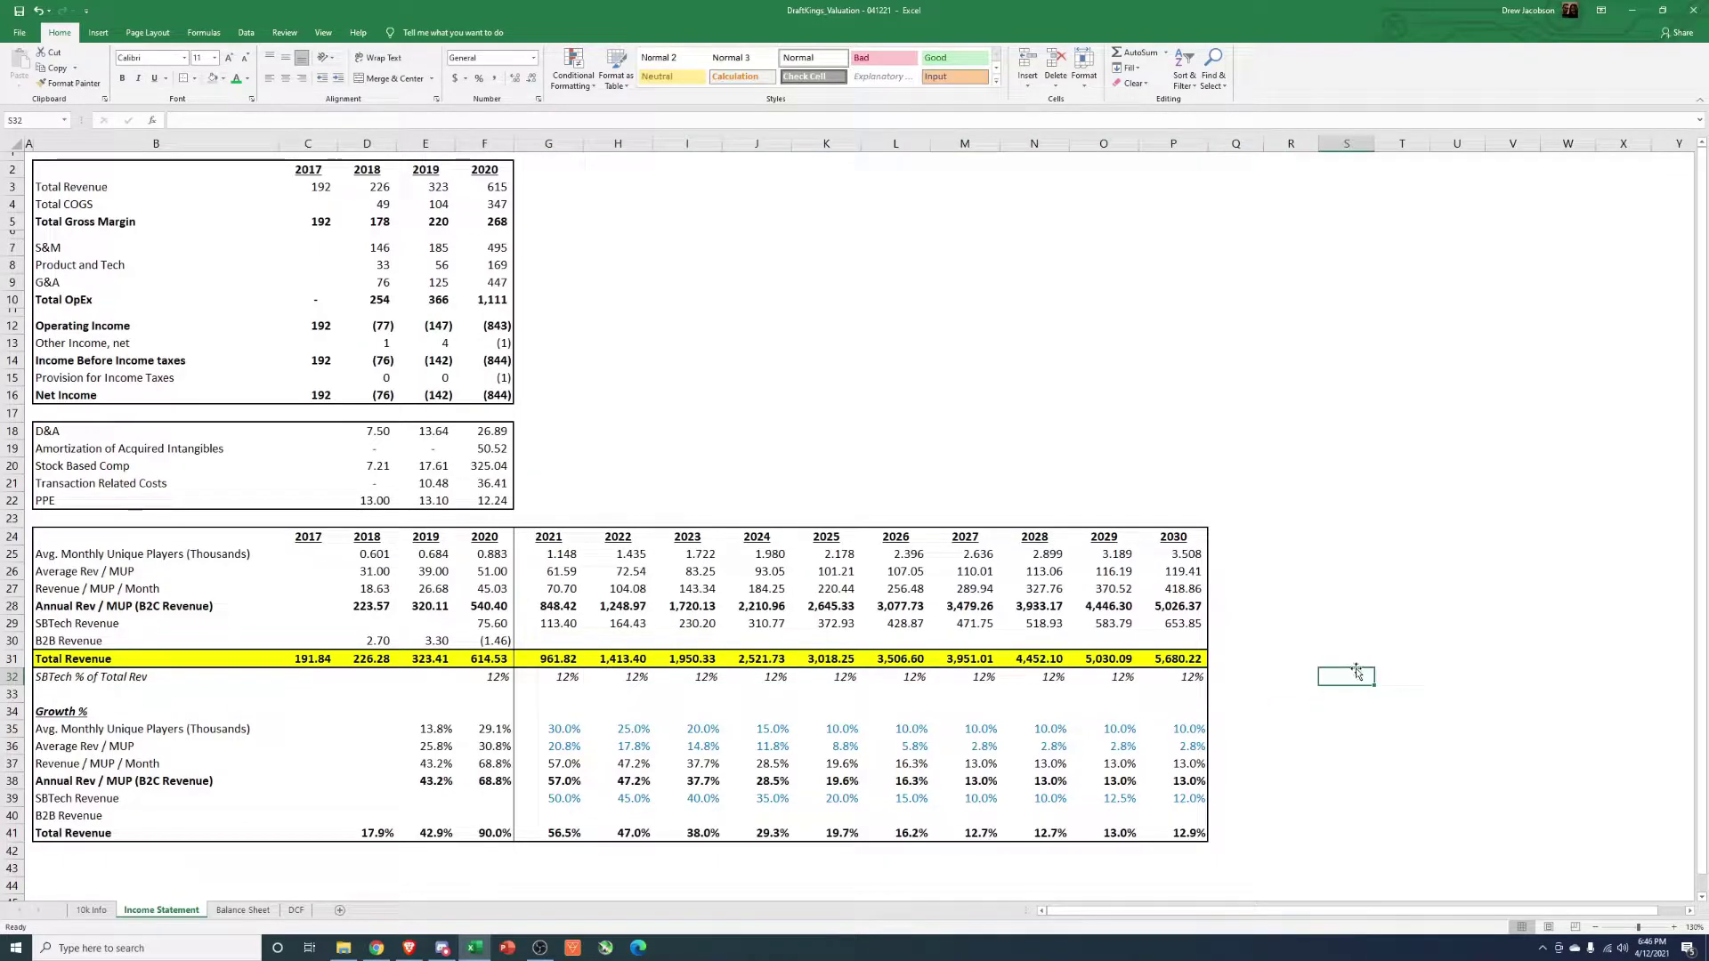
{"action": "left_click", "coordinate": [561, 555]}
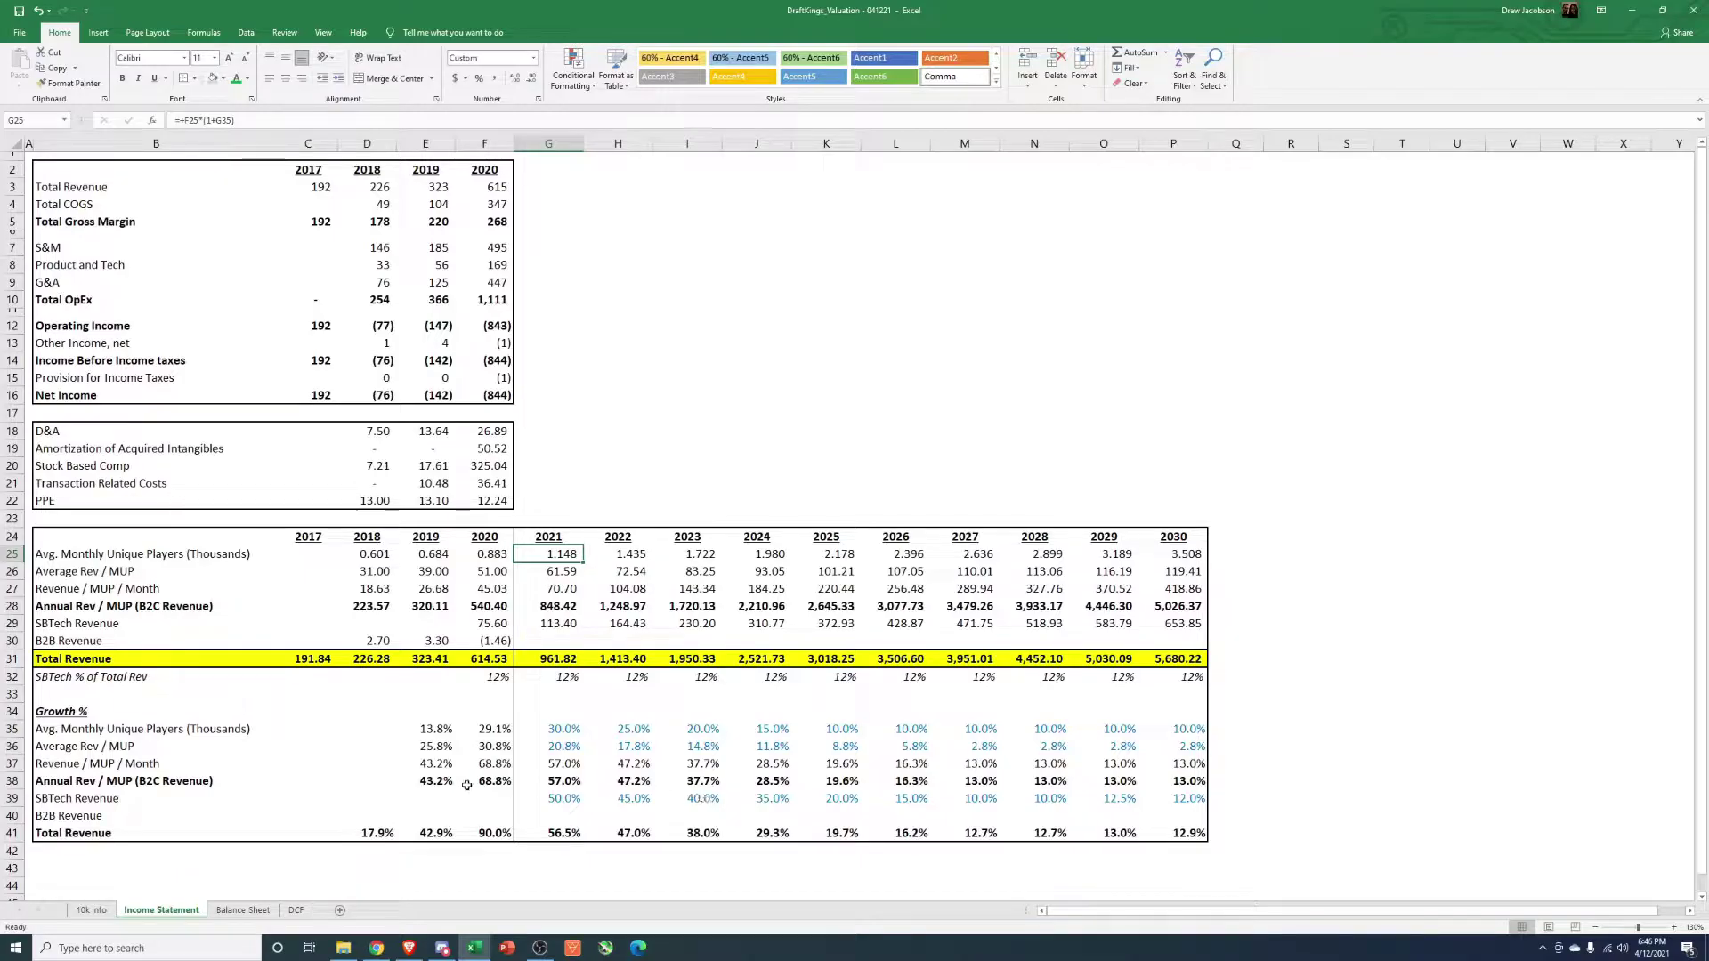
{"action": "left_click", "coordinate": [447, 732]}
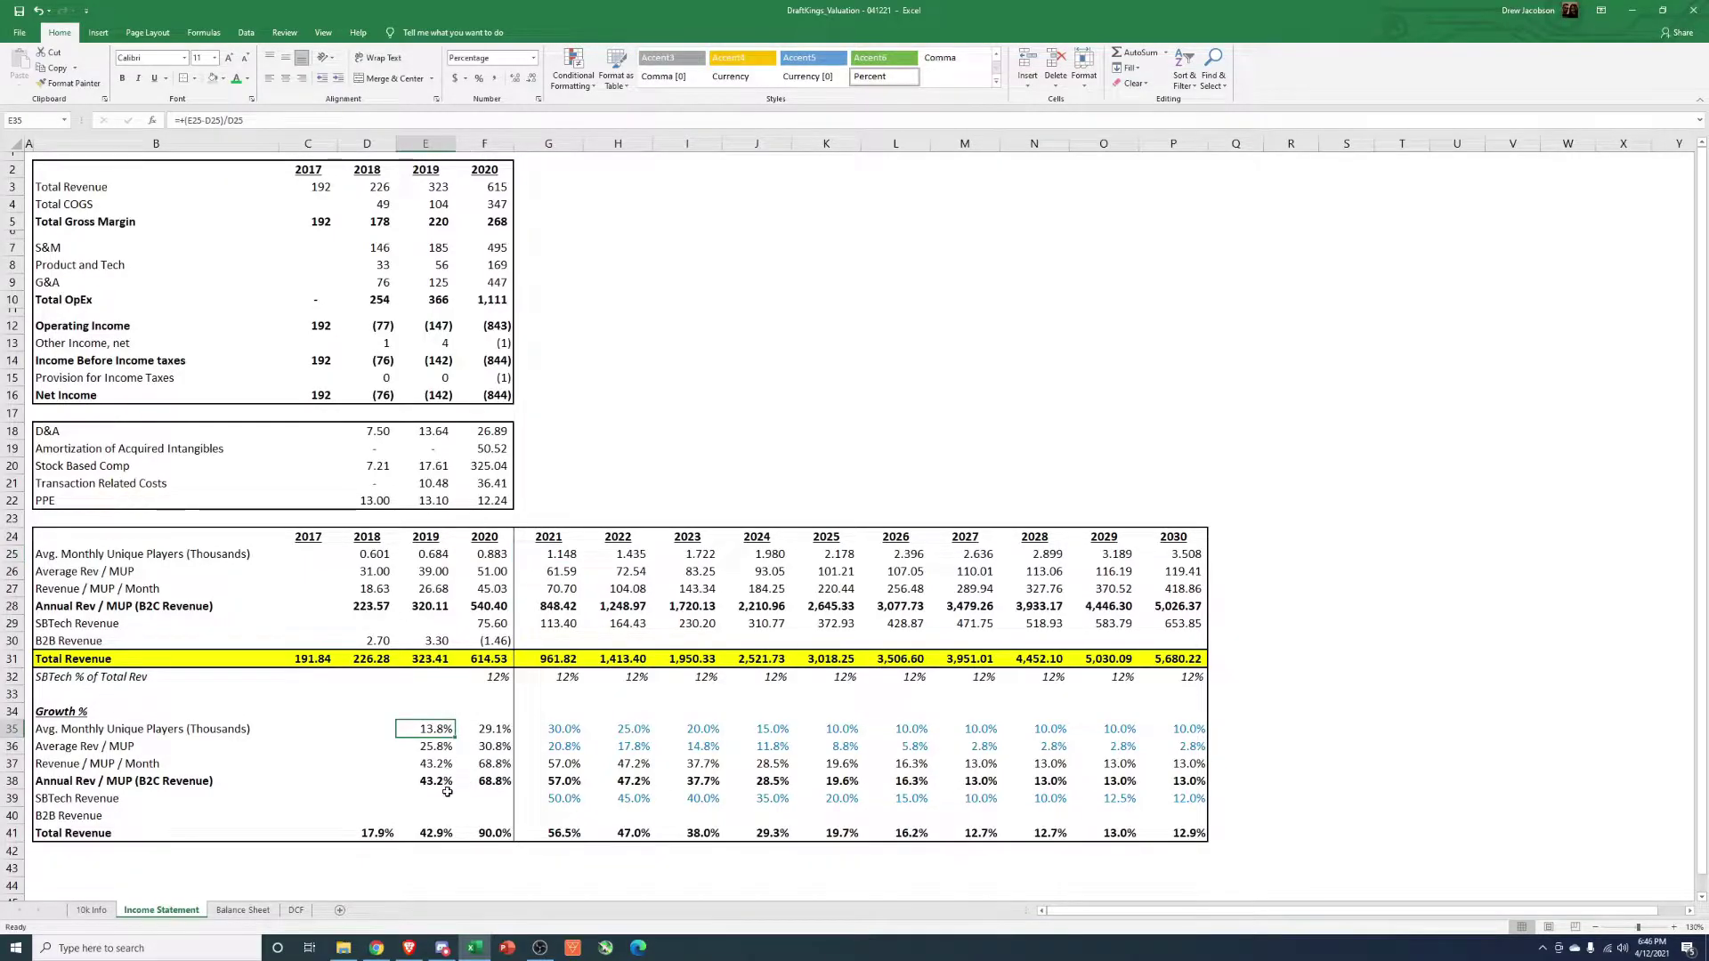
{"action": "left_click", "coordinate": [487, 730]}
{"action": "left_click", "coordinate": [558, 734]}
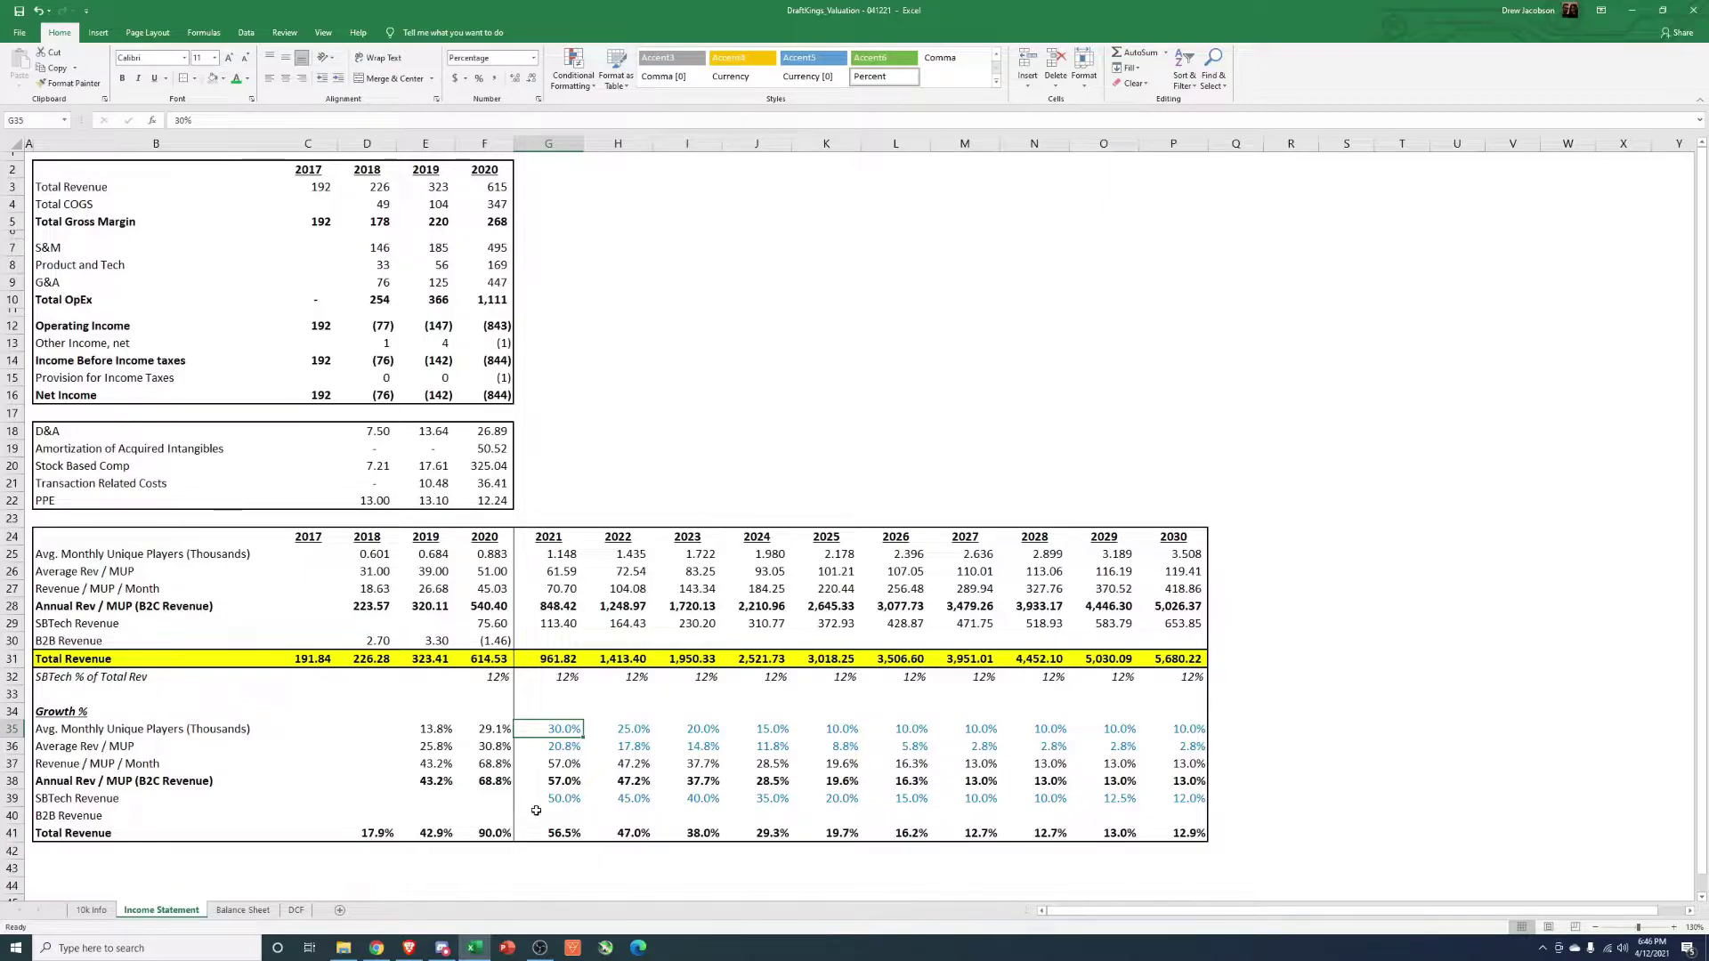
{"action": "left_click", "coordinate": [495, 732]}
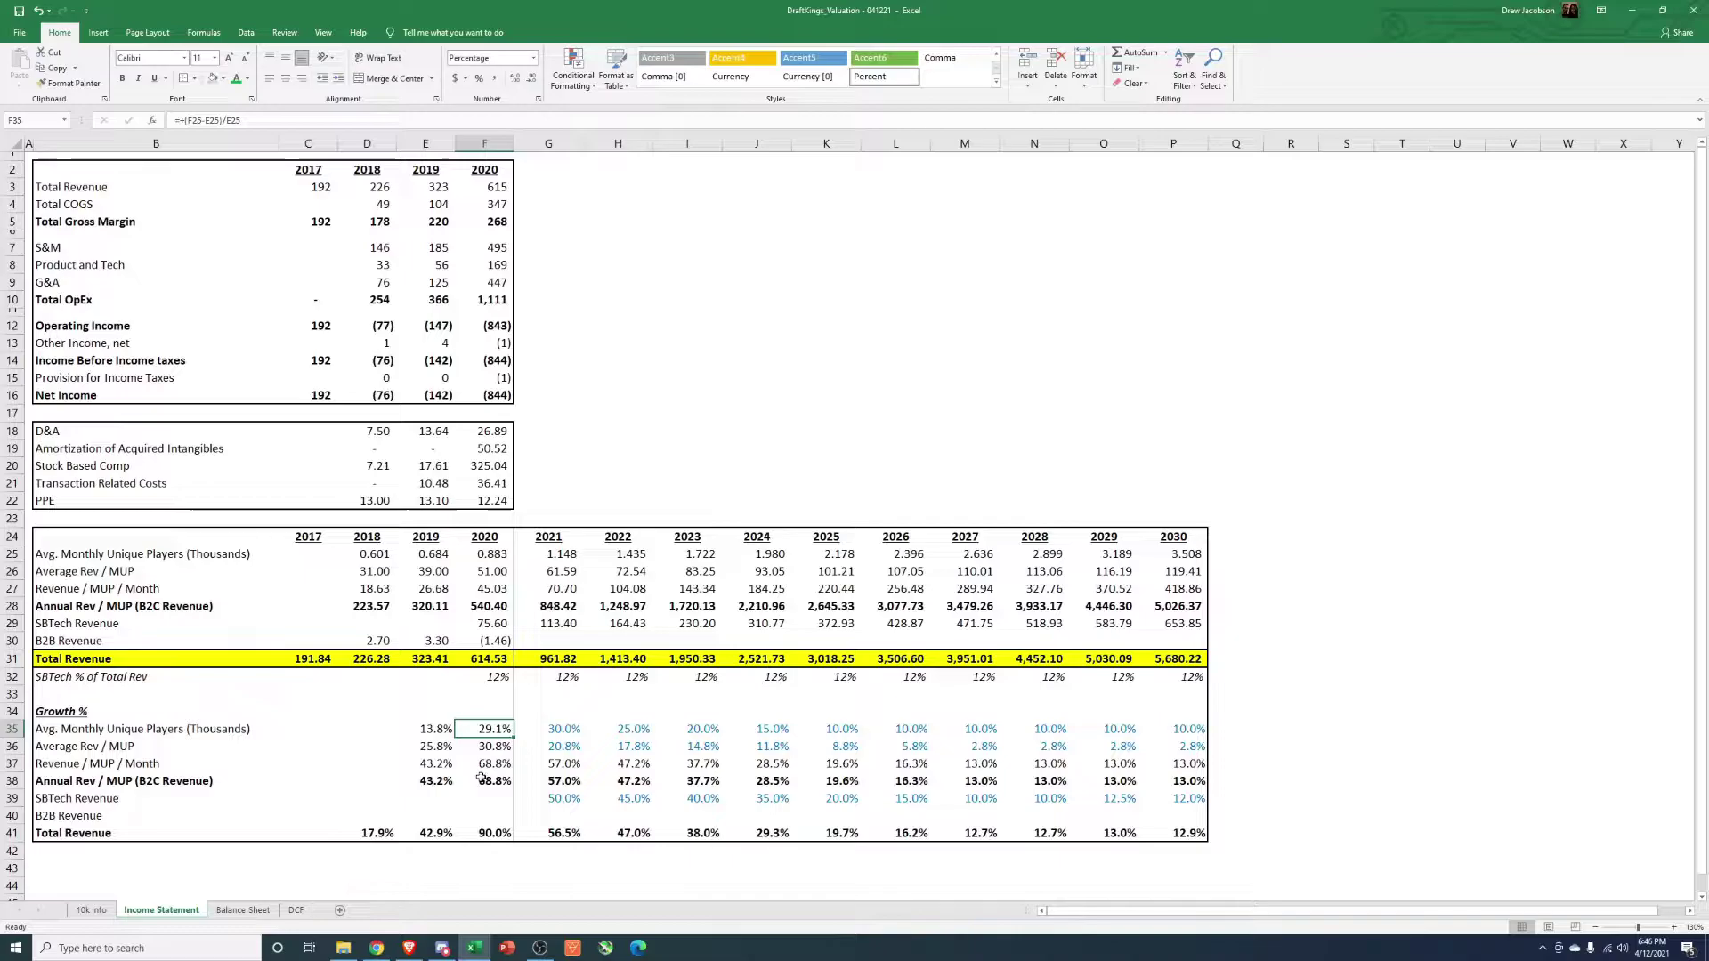
{"action": "left_click", "coordinate": [561, 730]}
{"action": "left_click_drag", "start_coordinate": [627, 730], "coordinate": [1193, 729]}
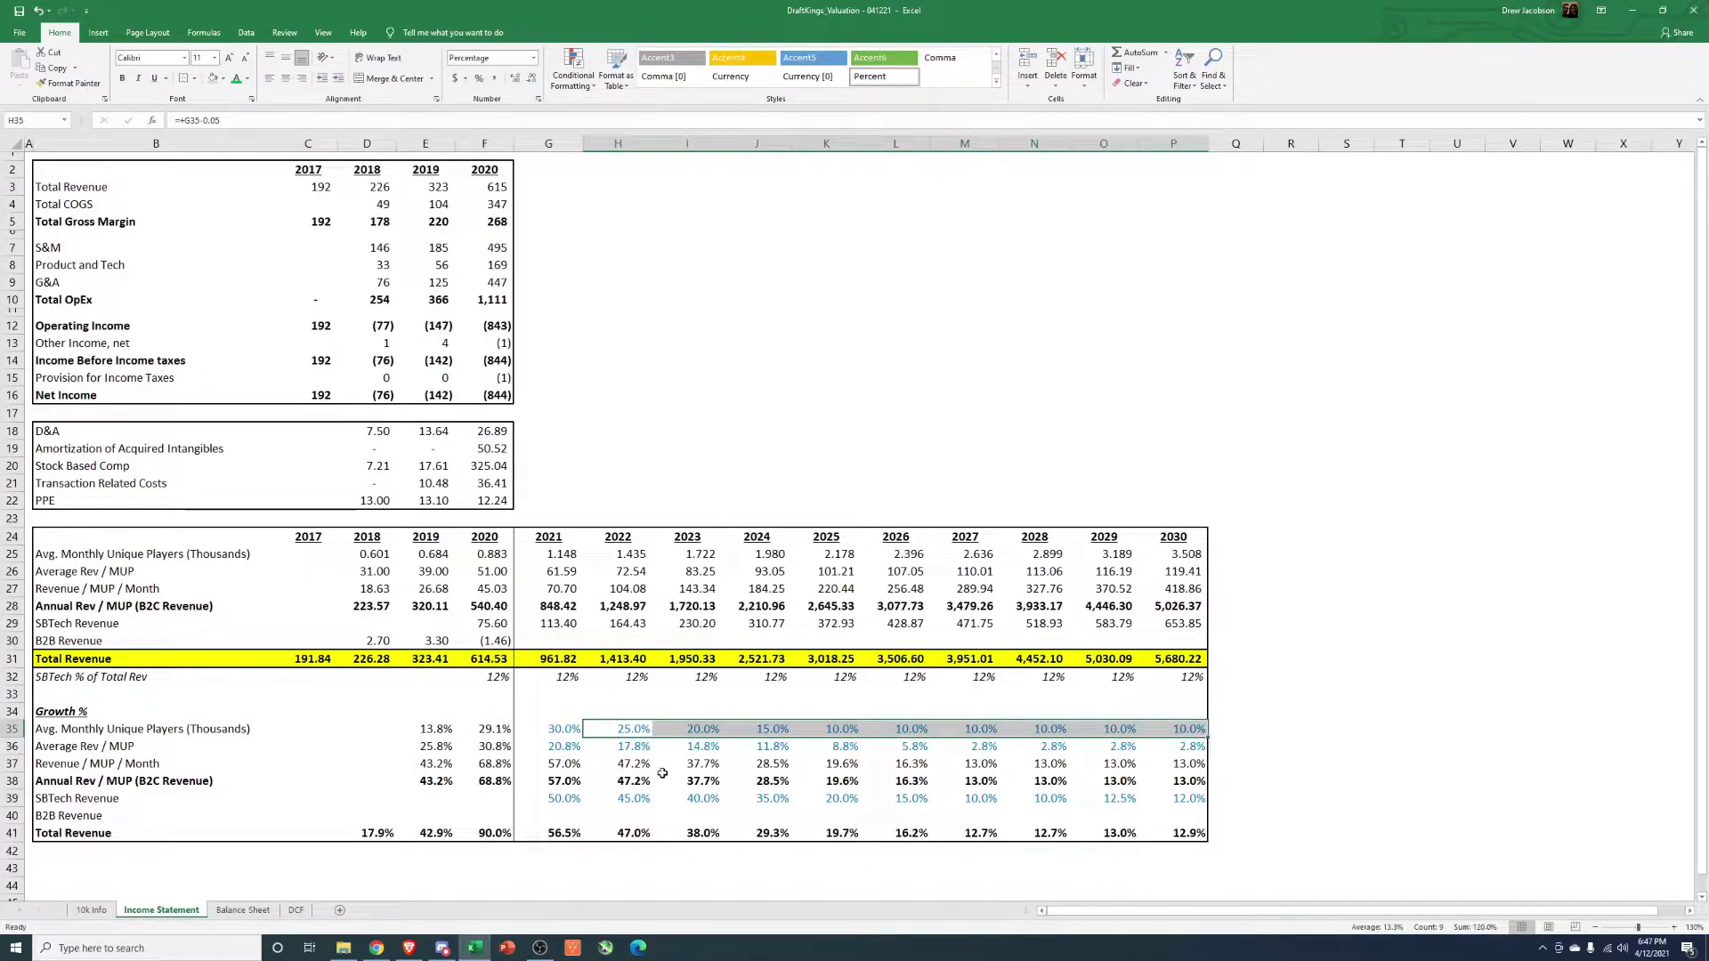
{"action": "left_click", "coordinate": [854, 728]}
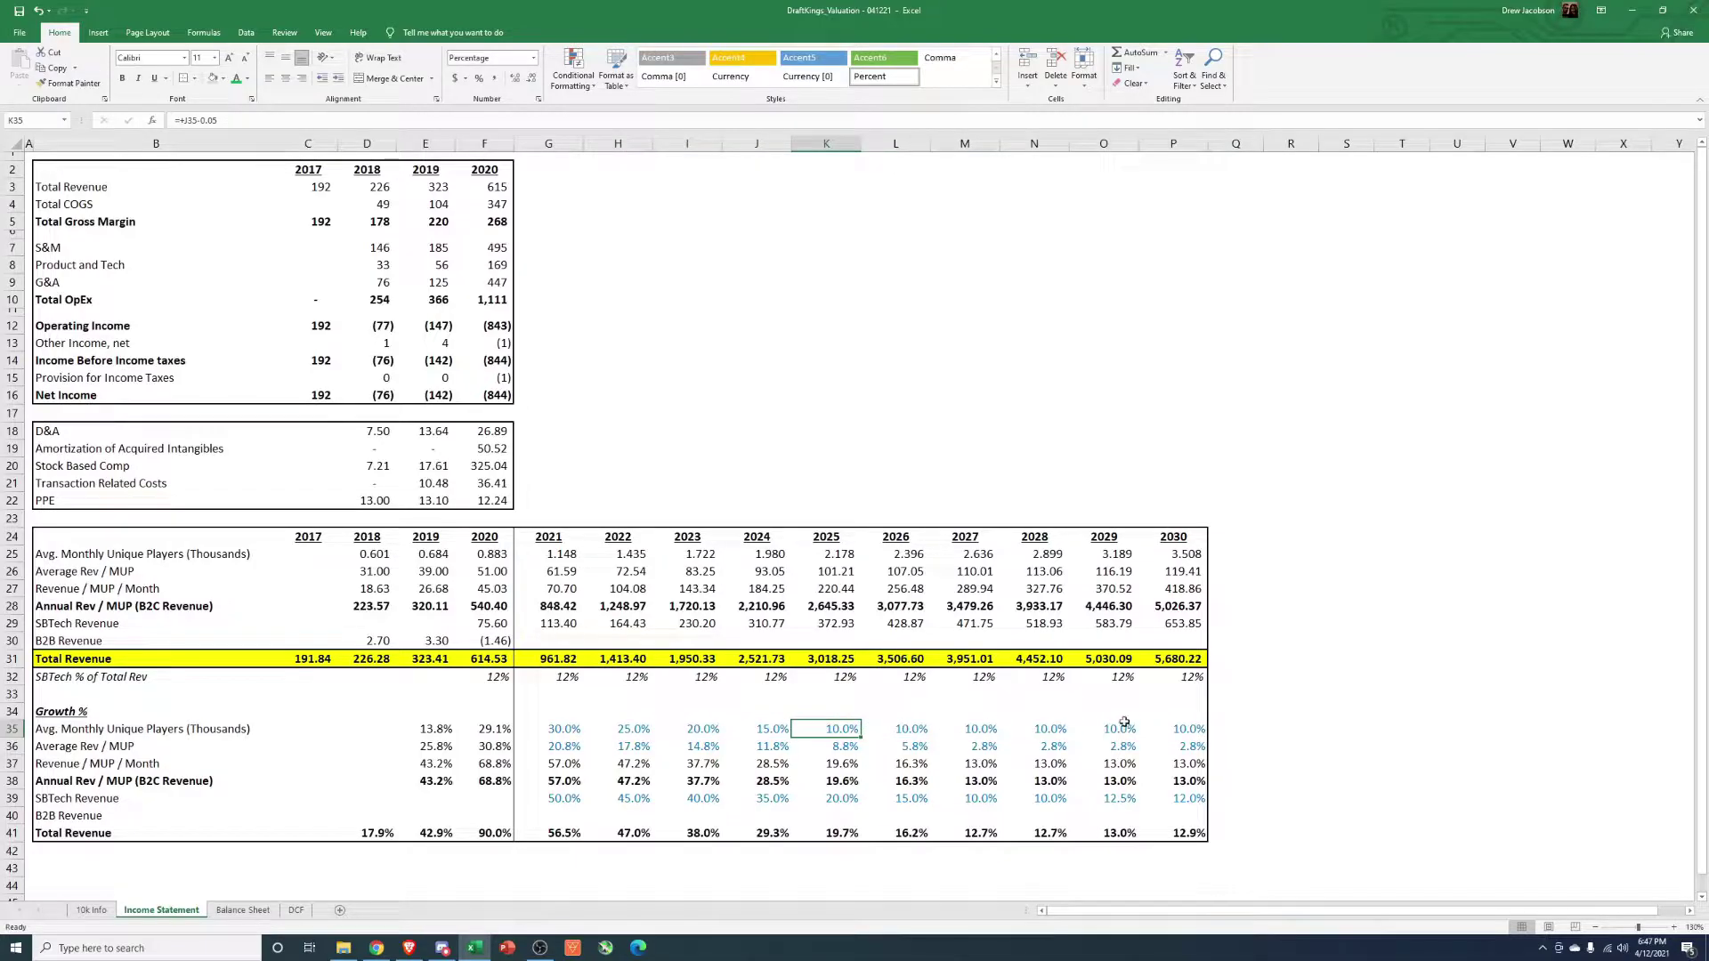
{"action": "left_click", "coordinate": [1184, 557]}
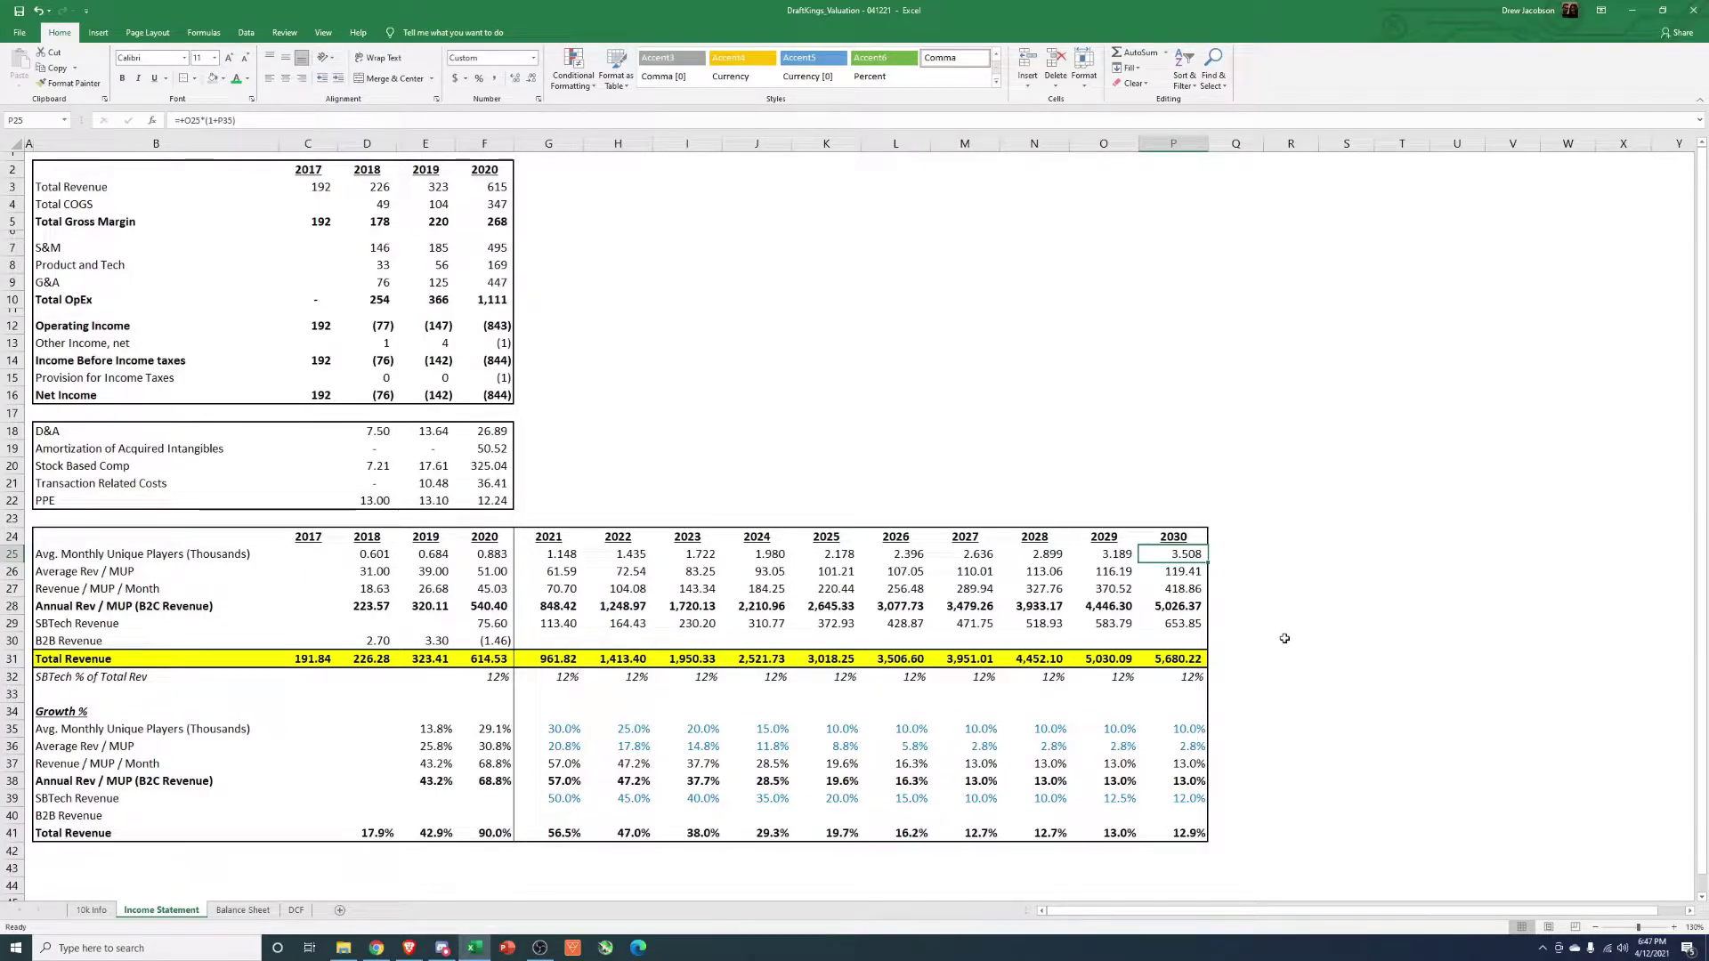
{"action": "left_click_drag", "start_coordinate": [574, 555], "coordinate": [1202, 561]}
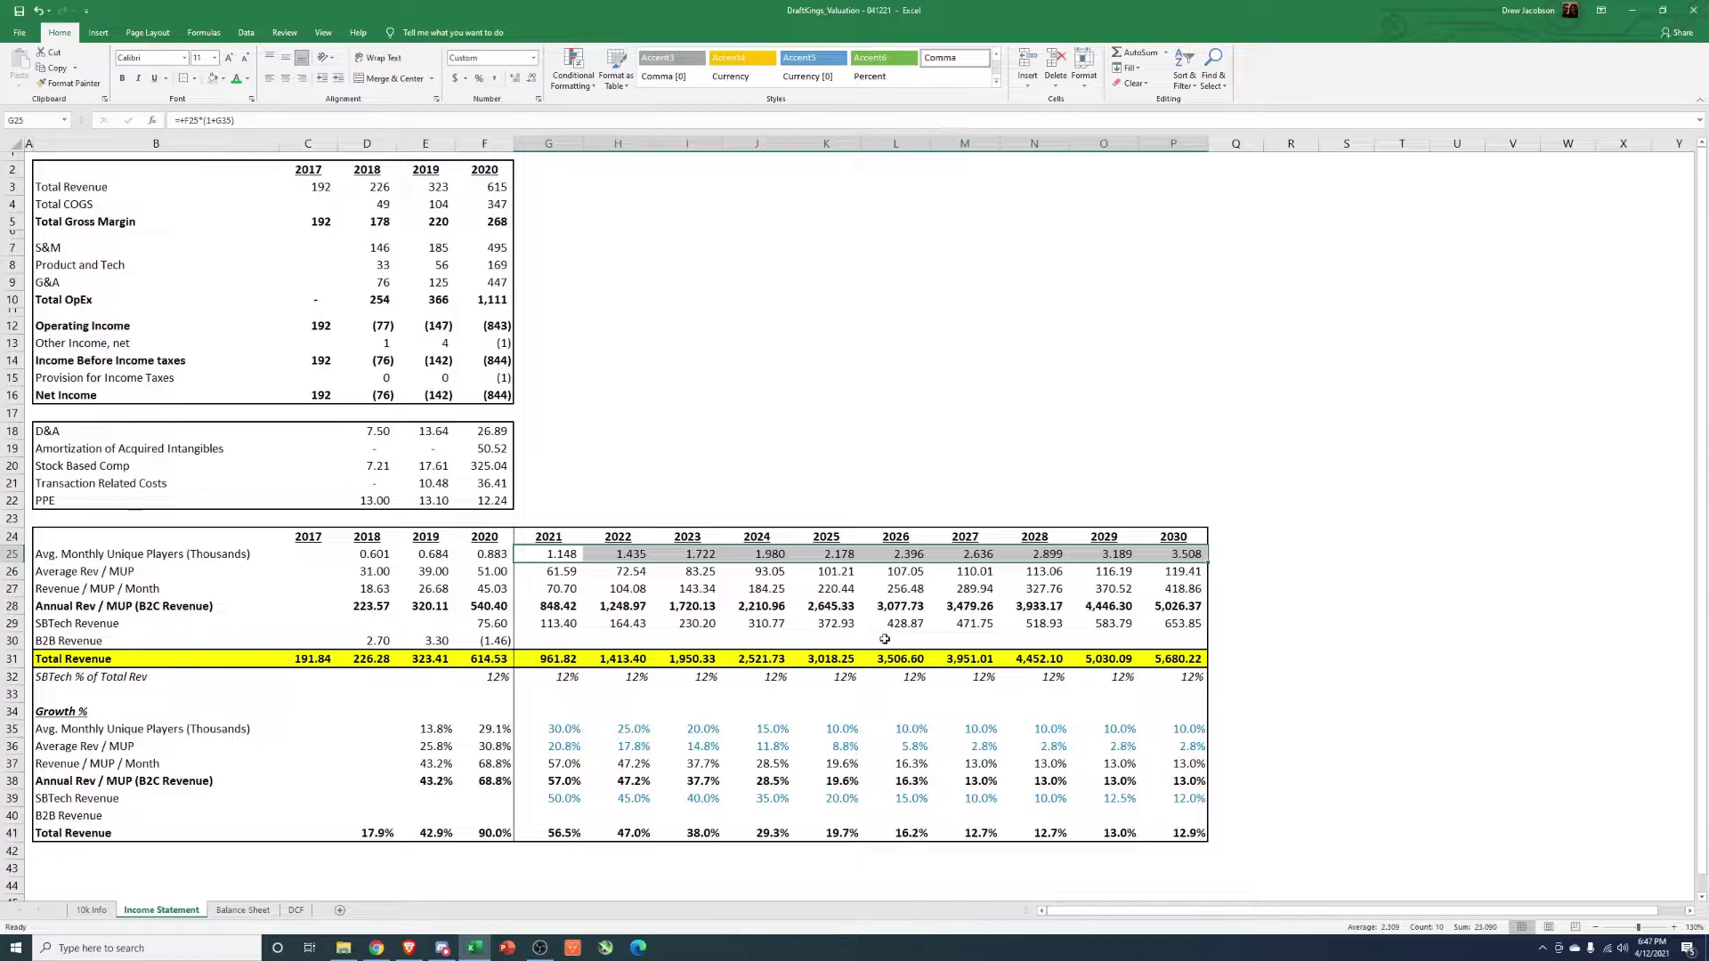
{"action": "left_click", "coordinate": [556, 571]}
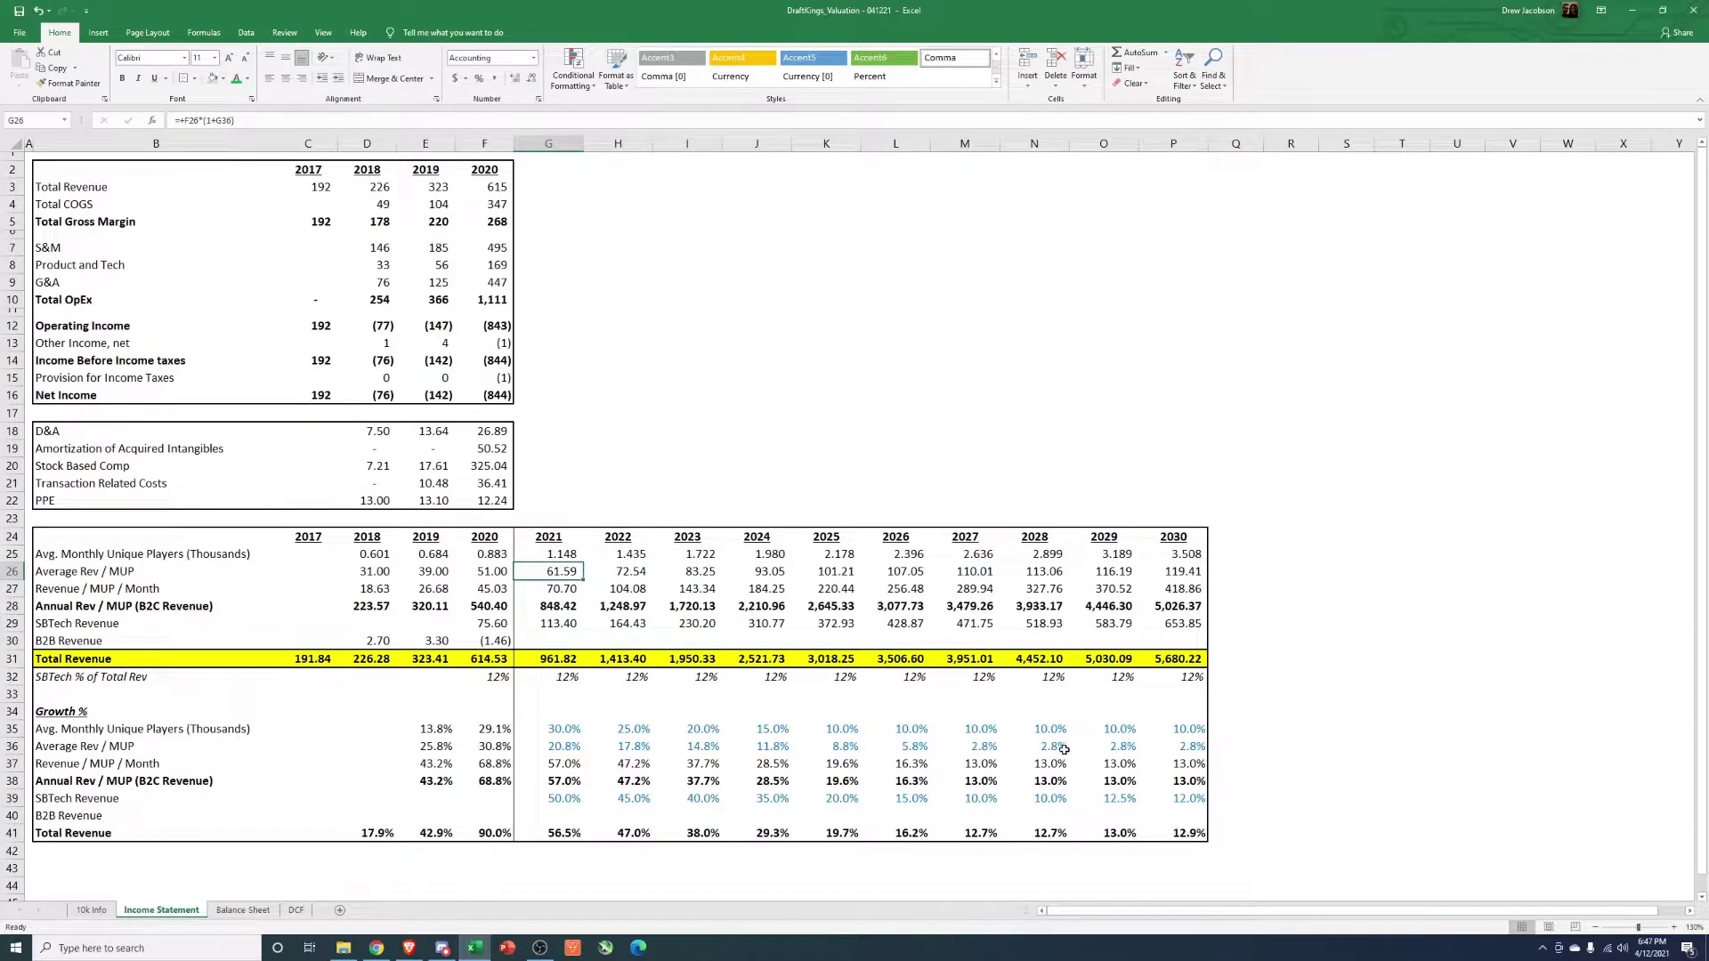
{"action": "left_click", "coordinate": [560, 748]}
{"action": "left_click_drag", "start_coordinate": [419, 746], "coordinate": [469, 747]}
{"action": "left_click", "coordinate": [490, 748]}
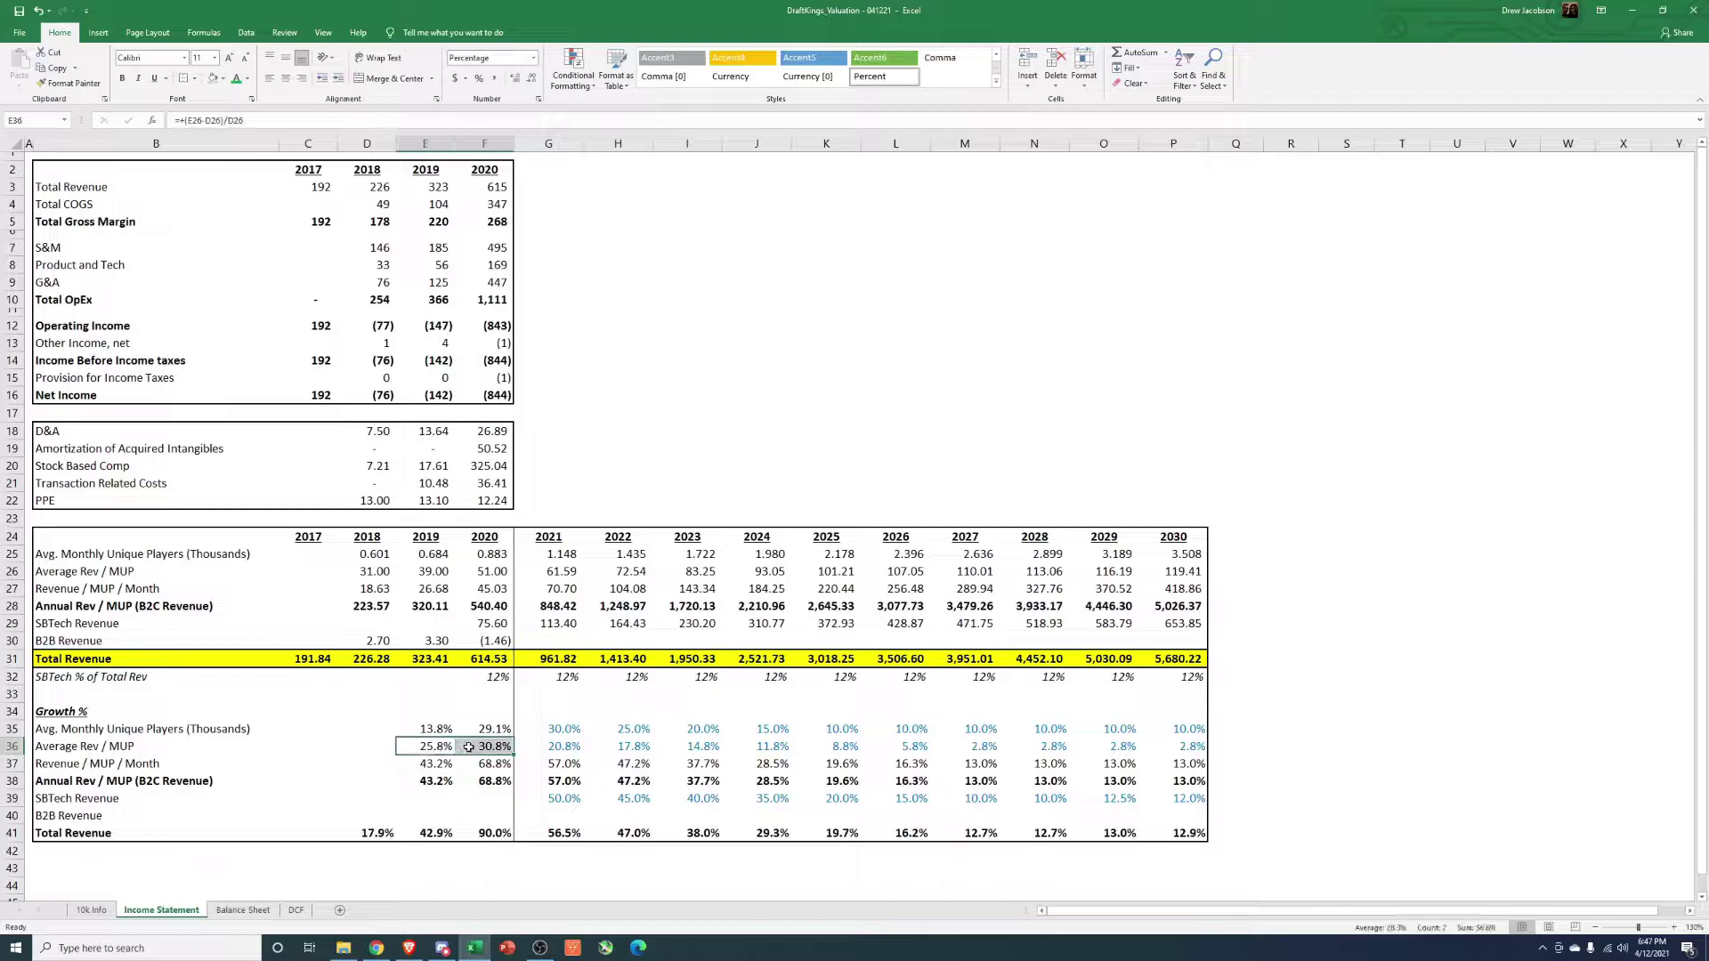
{"action": "left_click_drag", "start_coordinate": [374, 572], "coordinate": [429, 571]}
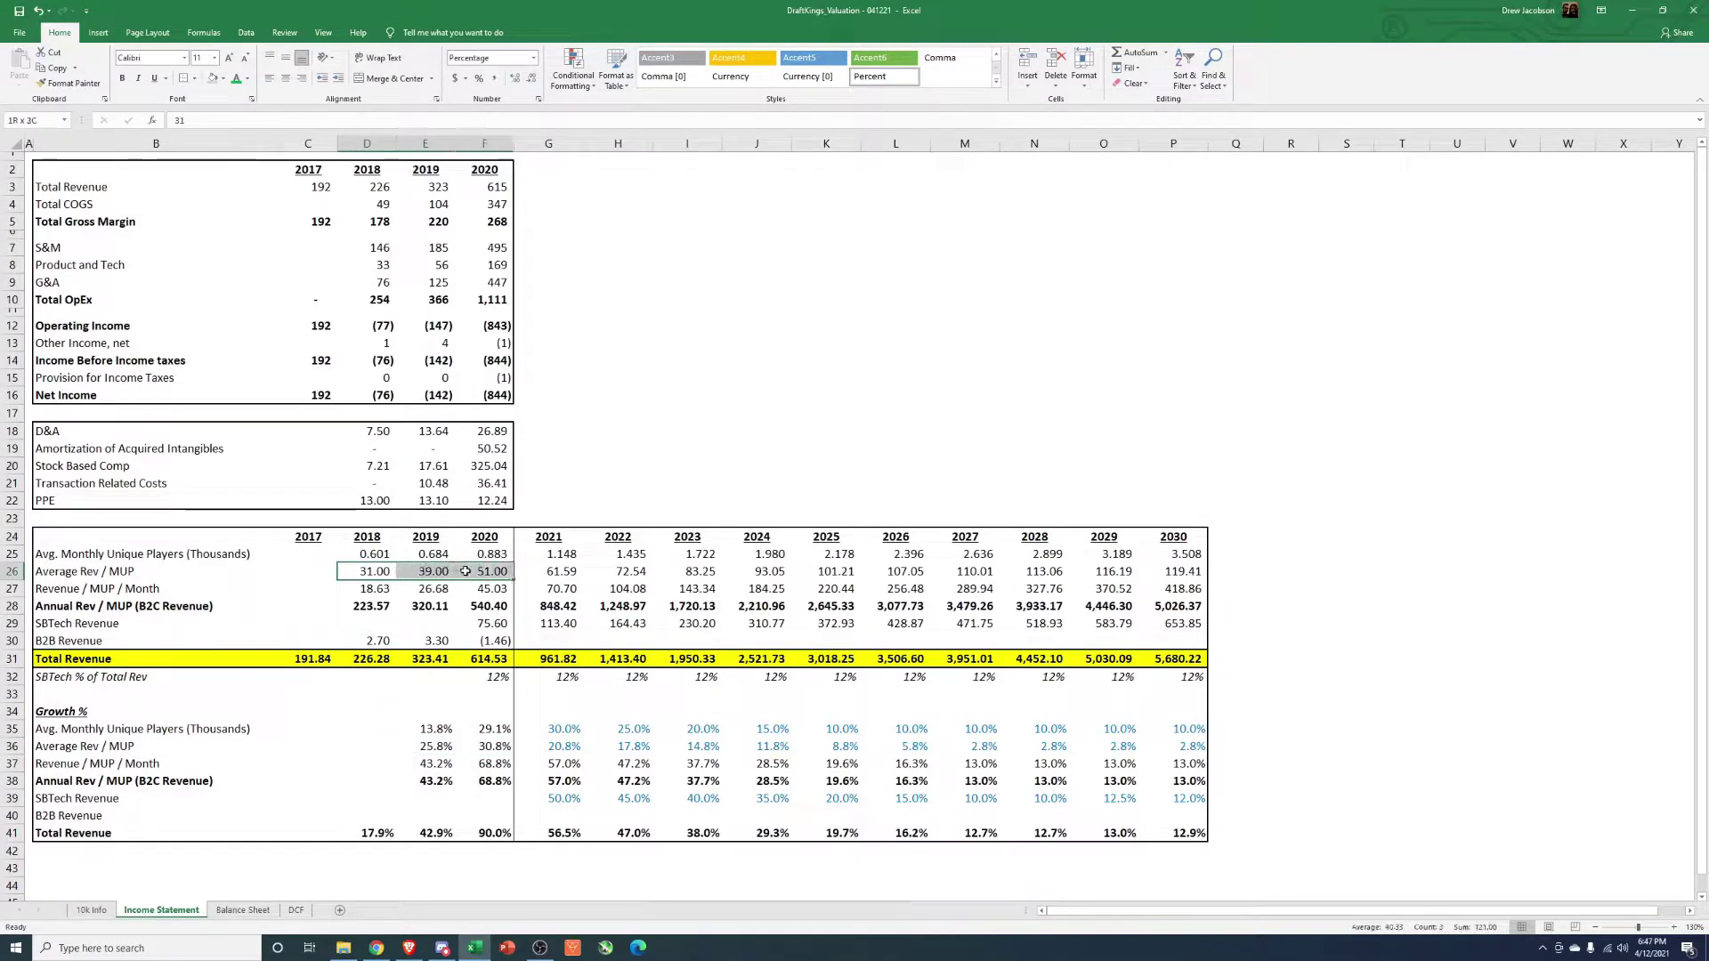
{"action": "left_click_drag", "start_coordinate": [464, 571], "coordinate": [463, 576]}
{"action": "left_click", "coordinate": [374, 574]}
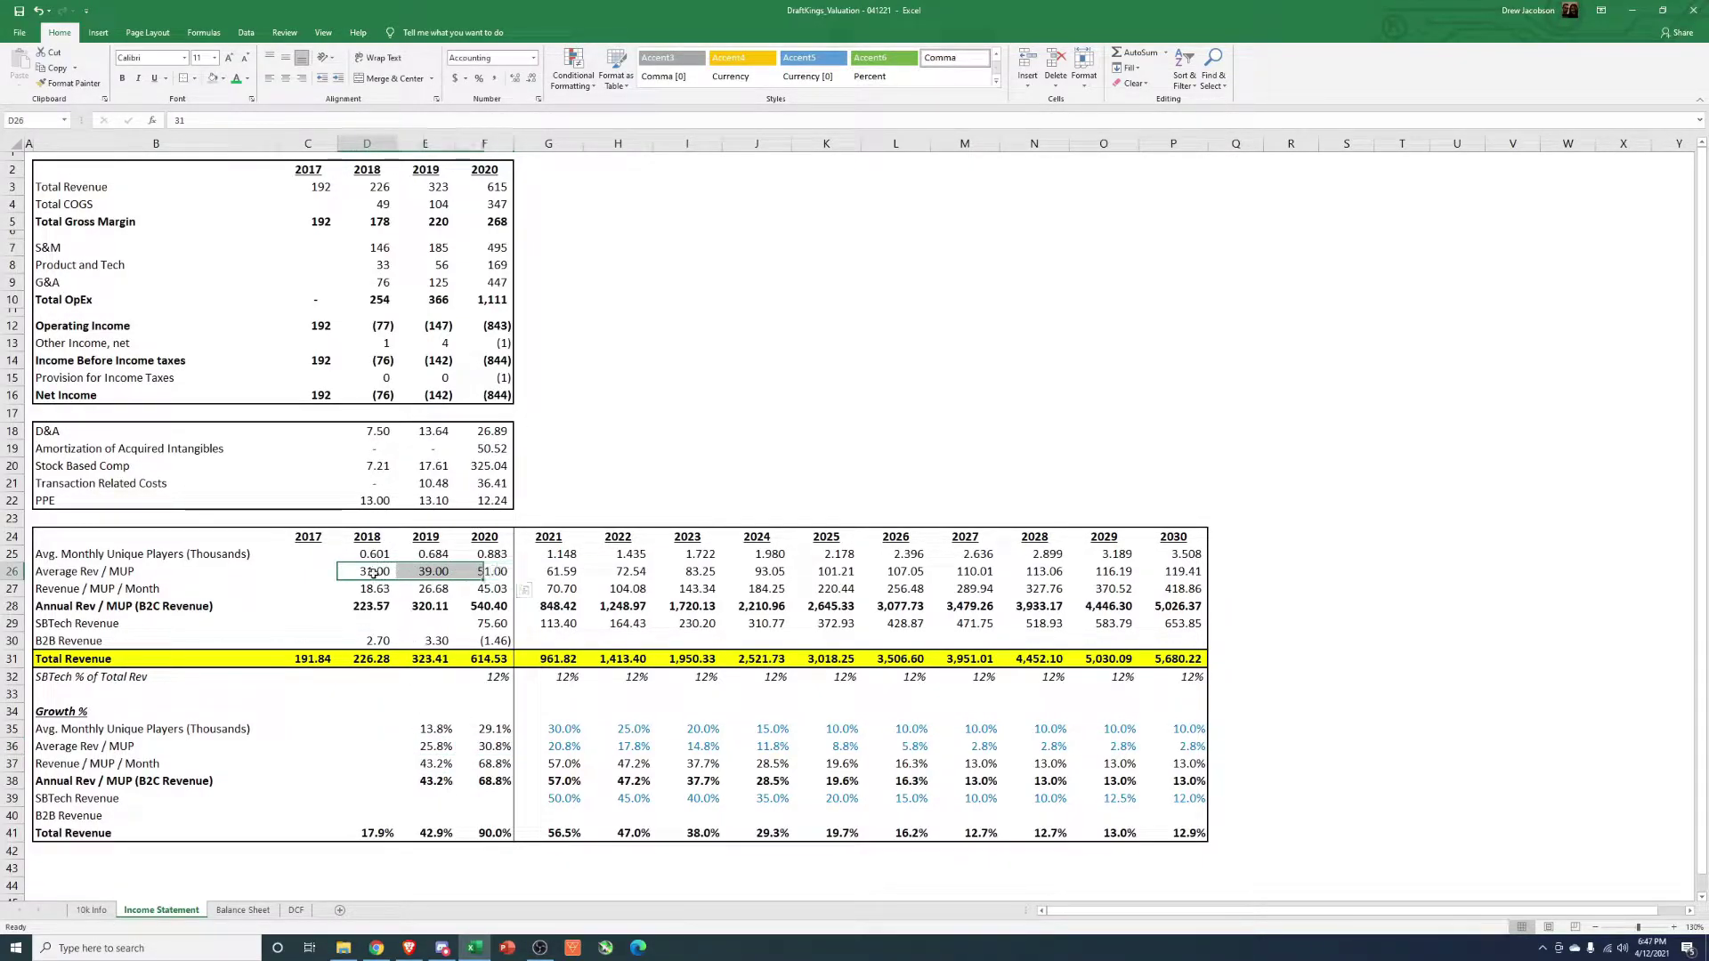
{"action": "left_click", "coordinate": [489, 572]}
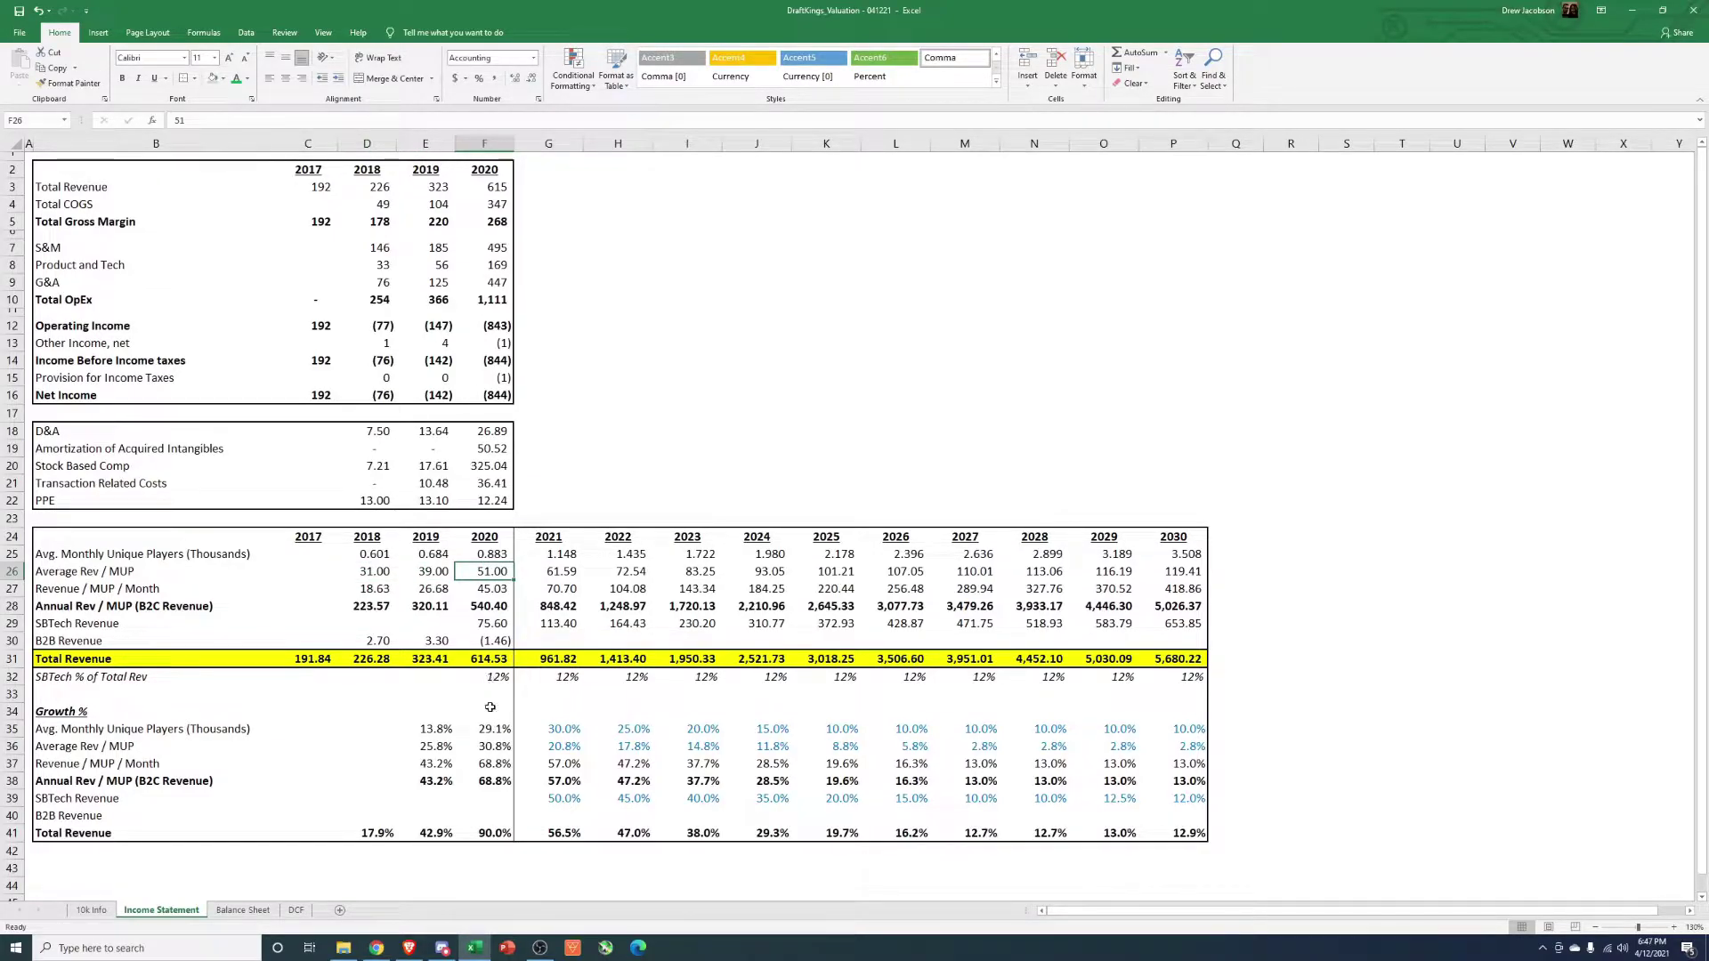
{"action": "left_click", "coordinate": [532, 574]}
{"action": "left_click", "coordinate": [626, 574]}
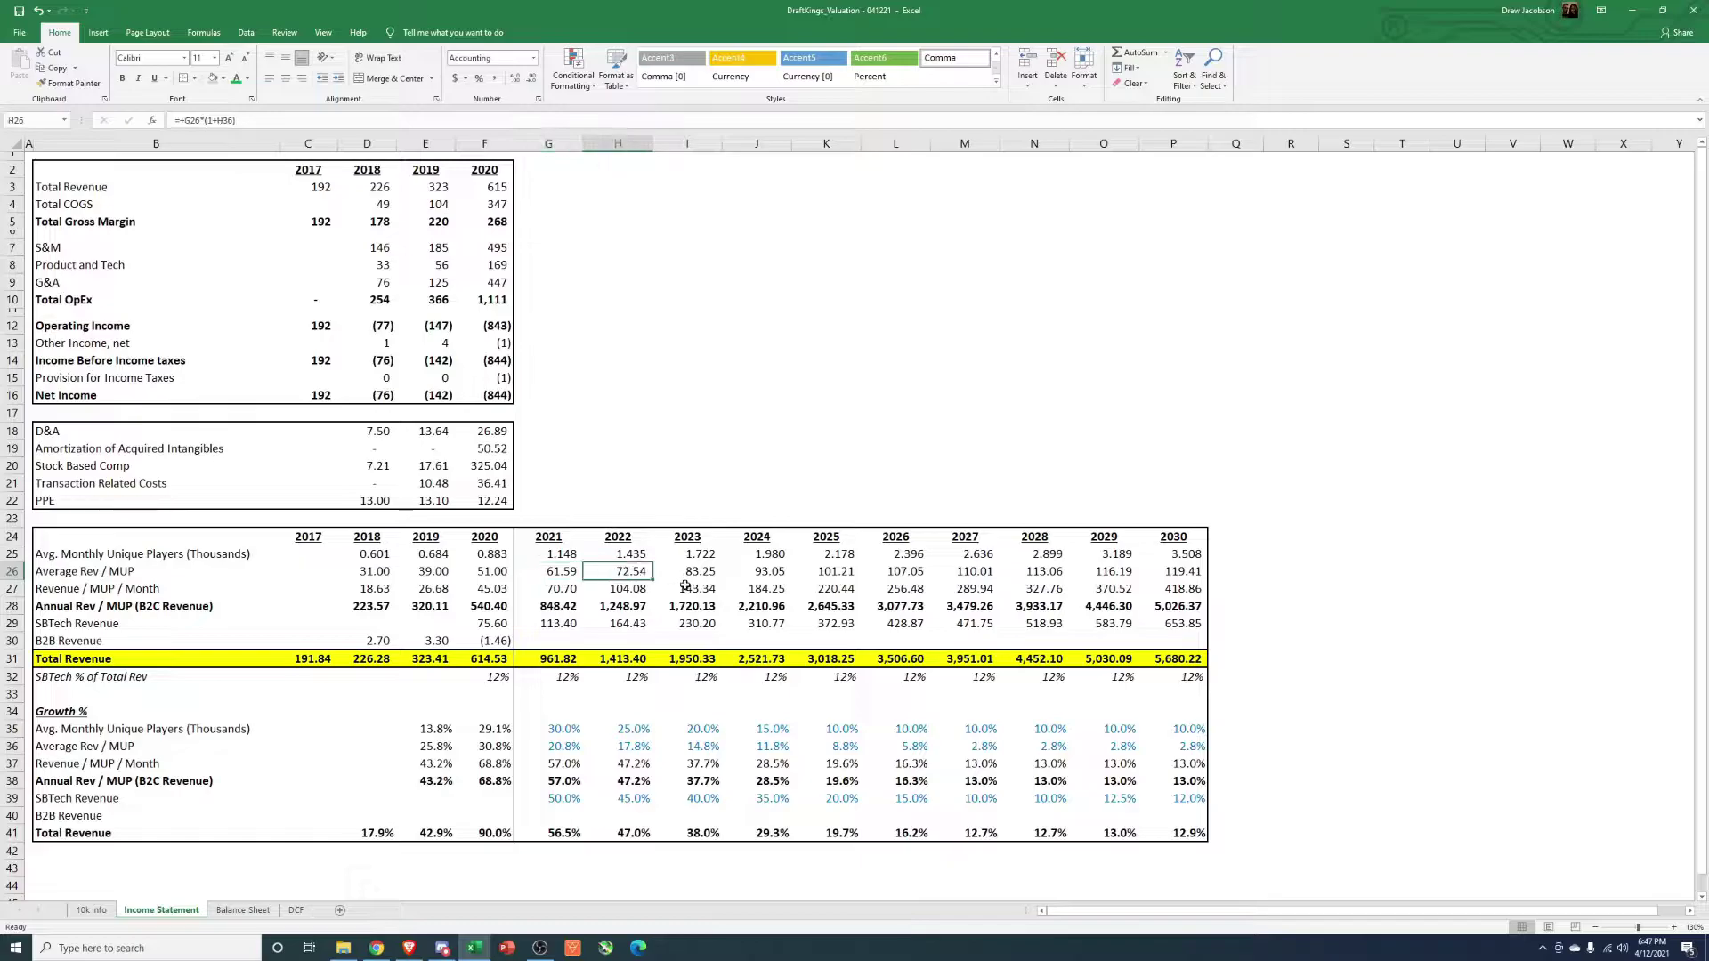
{"action": "left_click", "coordinate": [690, 574]}
{"action": "left_click", "coordinate": [771, 572]}
{"action": "left_click", "coordinate": [838, 574]}
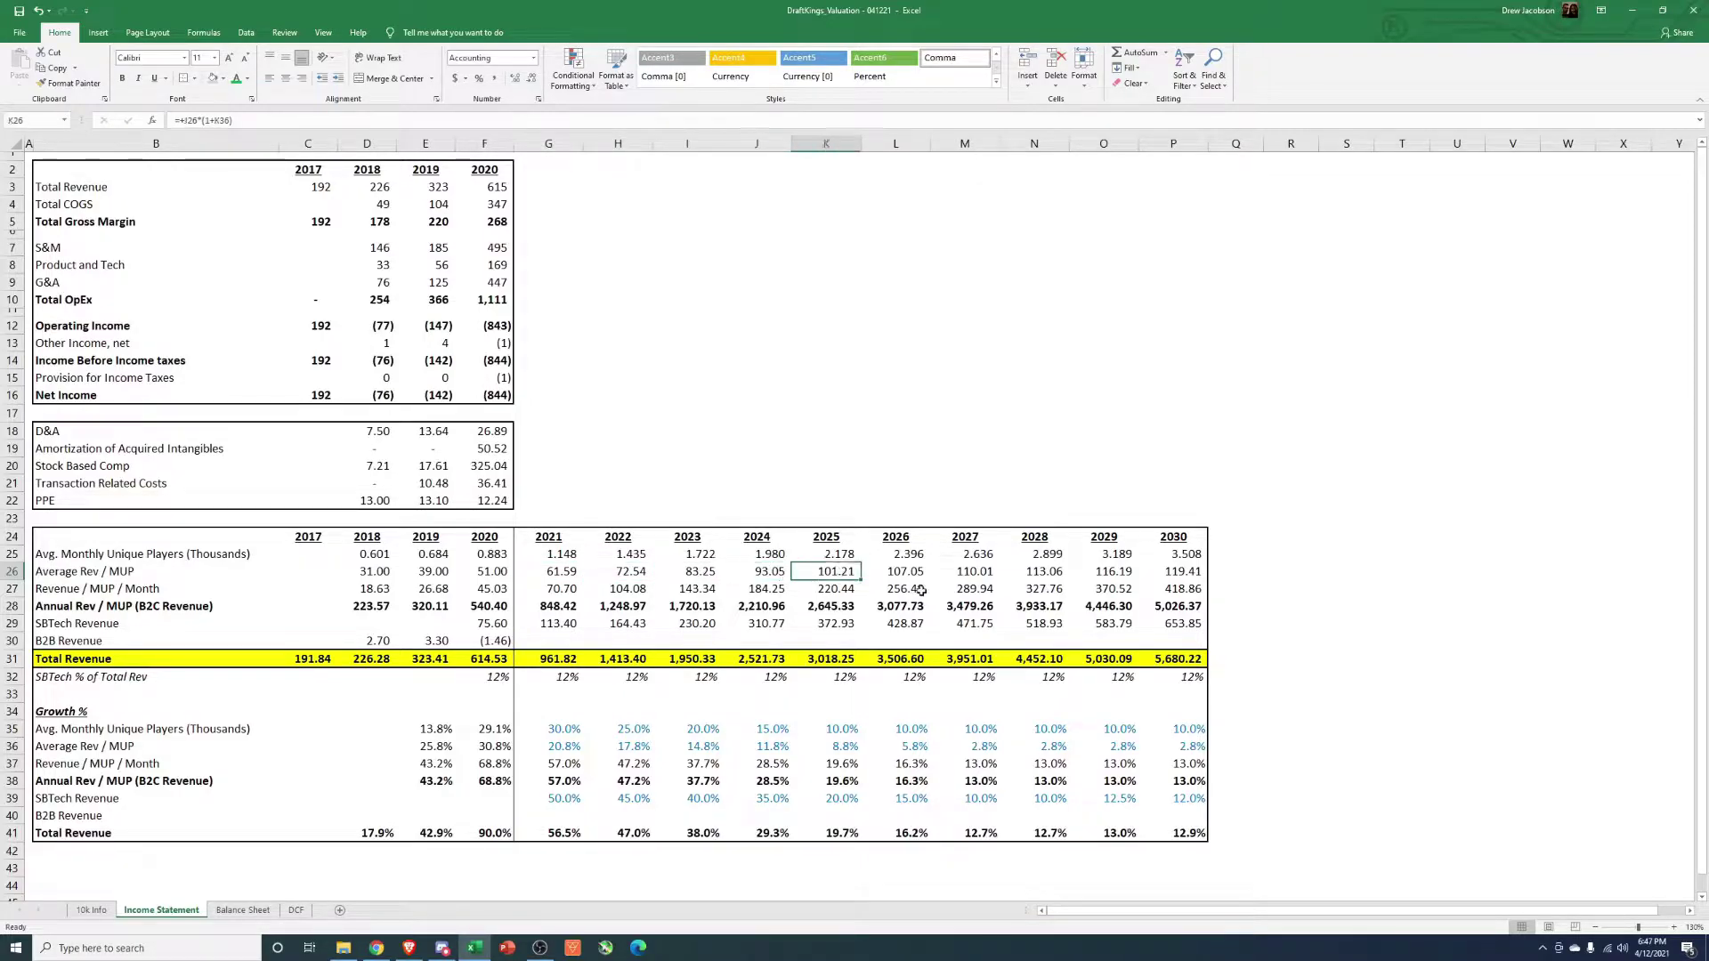
{"action": "left_click", "coordinate": [922, 573]}
{"action": "left_click", "coordinate": [970, 574]}
{"action": "left_click", "coordinate": [1045, 575]}
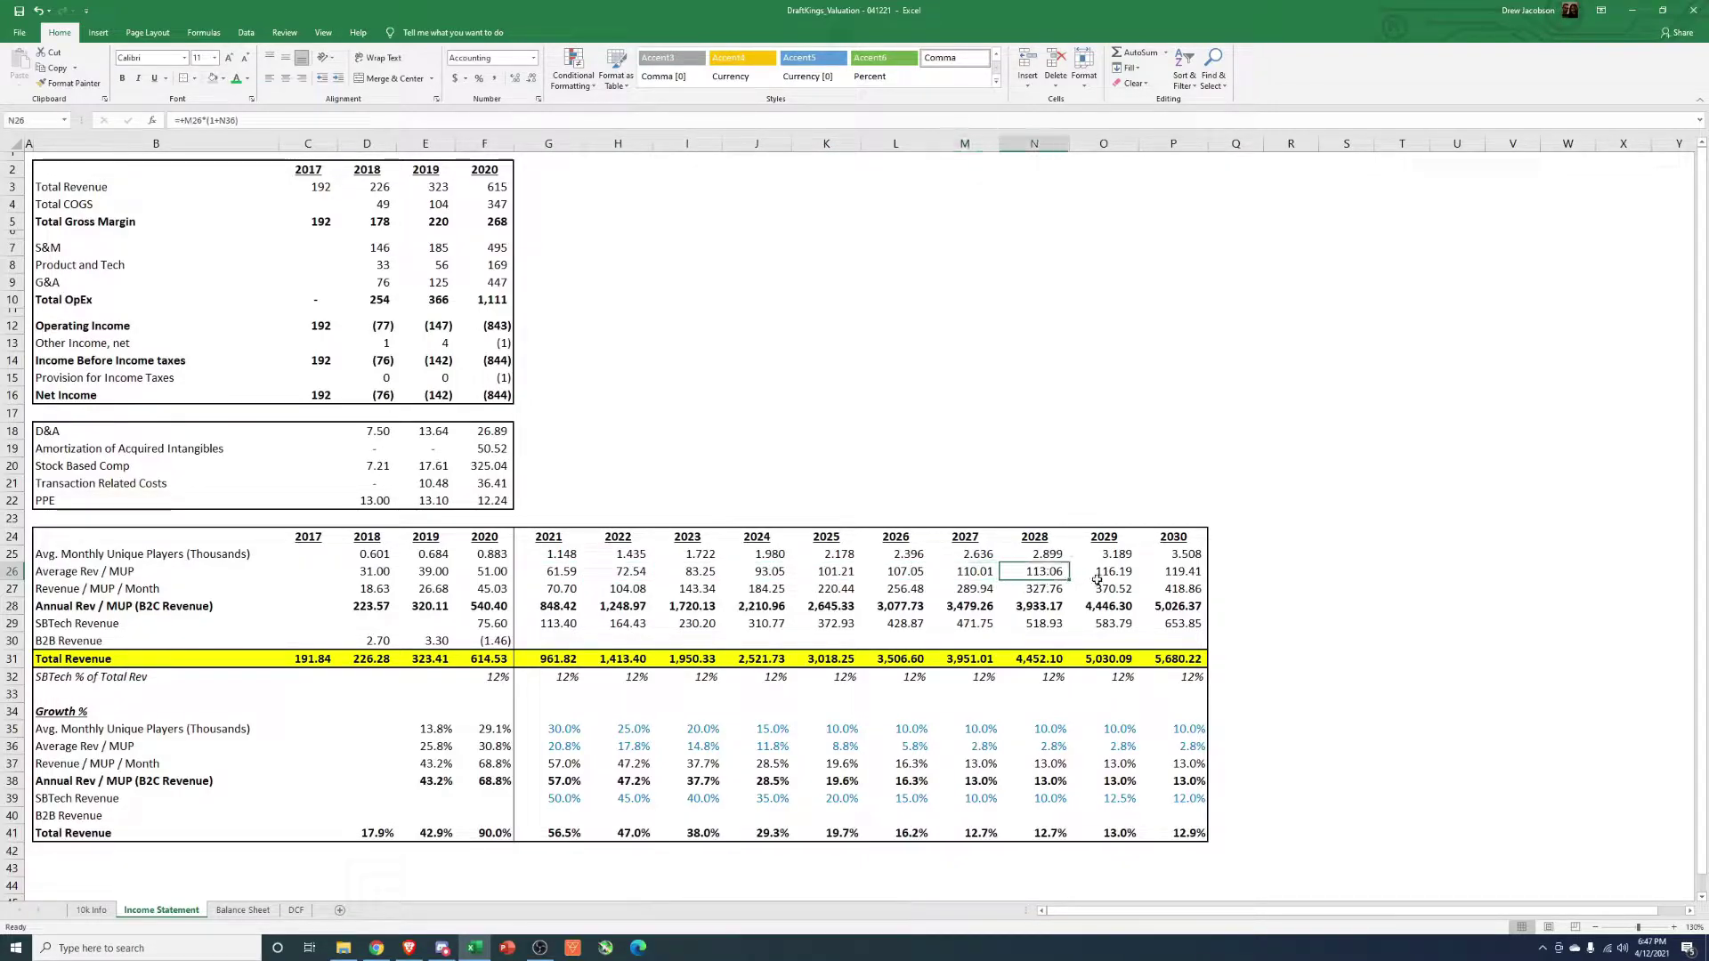
{"action": "left_click", "coordinate": [1104, 574]}
{"action": "left_click", "coordinate": [1175, 574]}
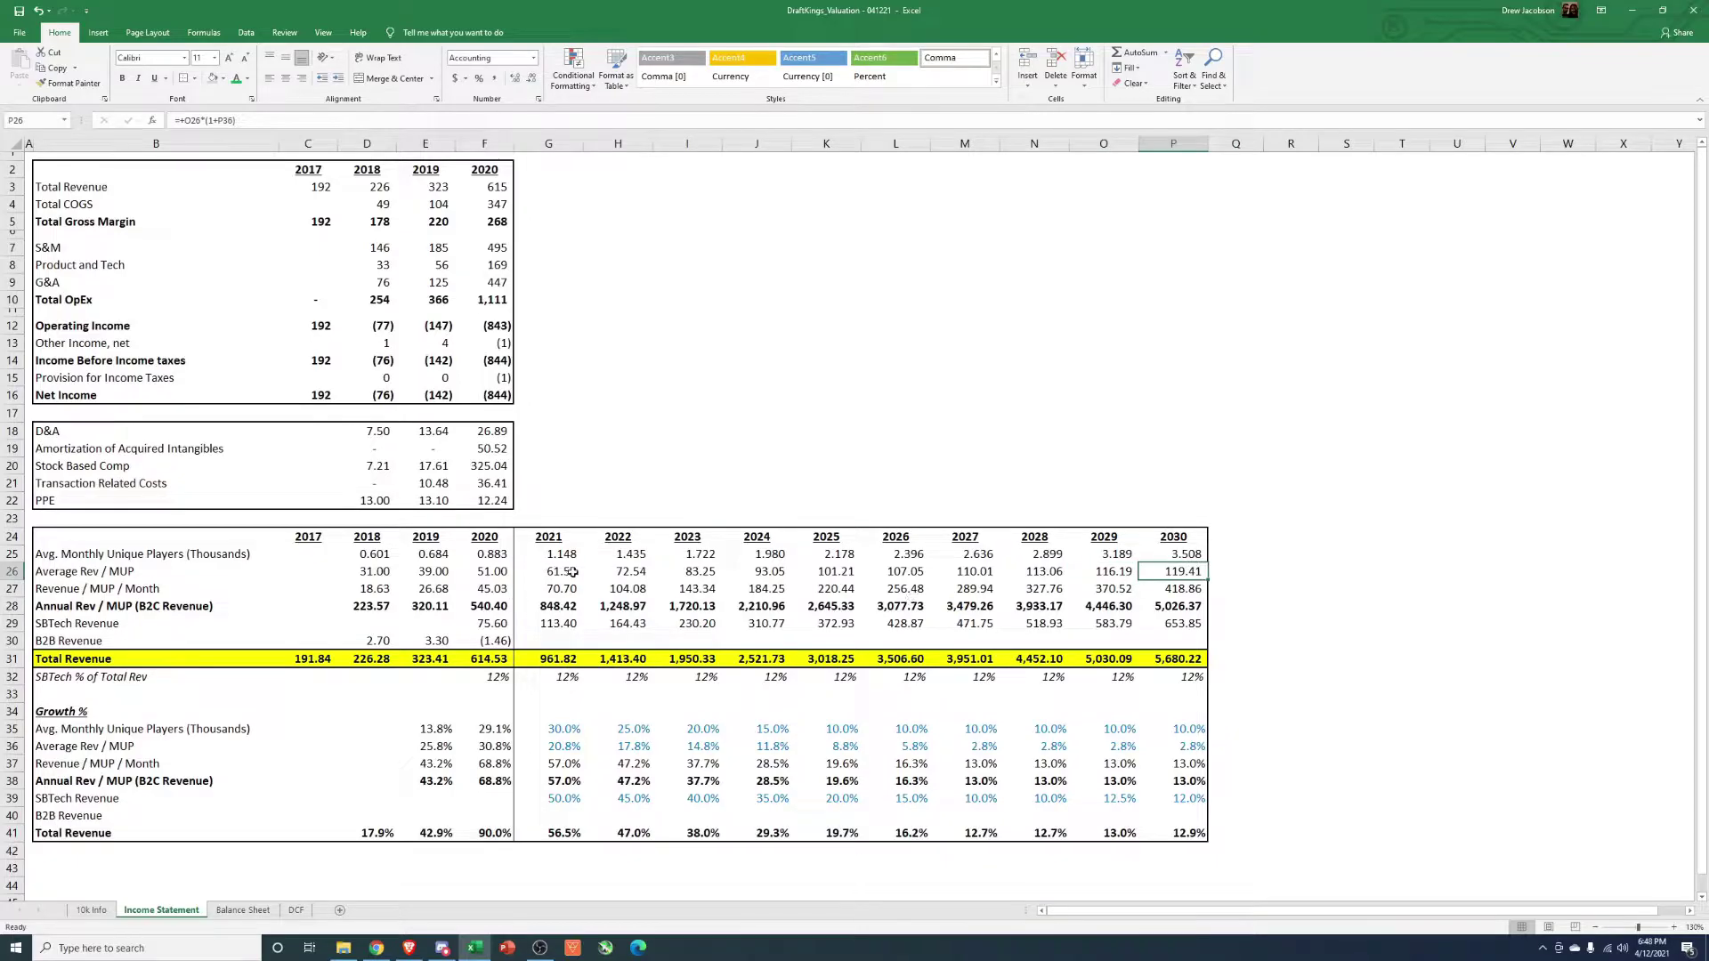
{"action": "left_click_drag", "start_coordinate": [572, 572], "coordinate": [1162, 577]}
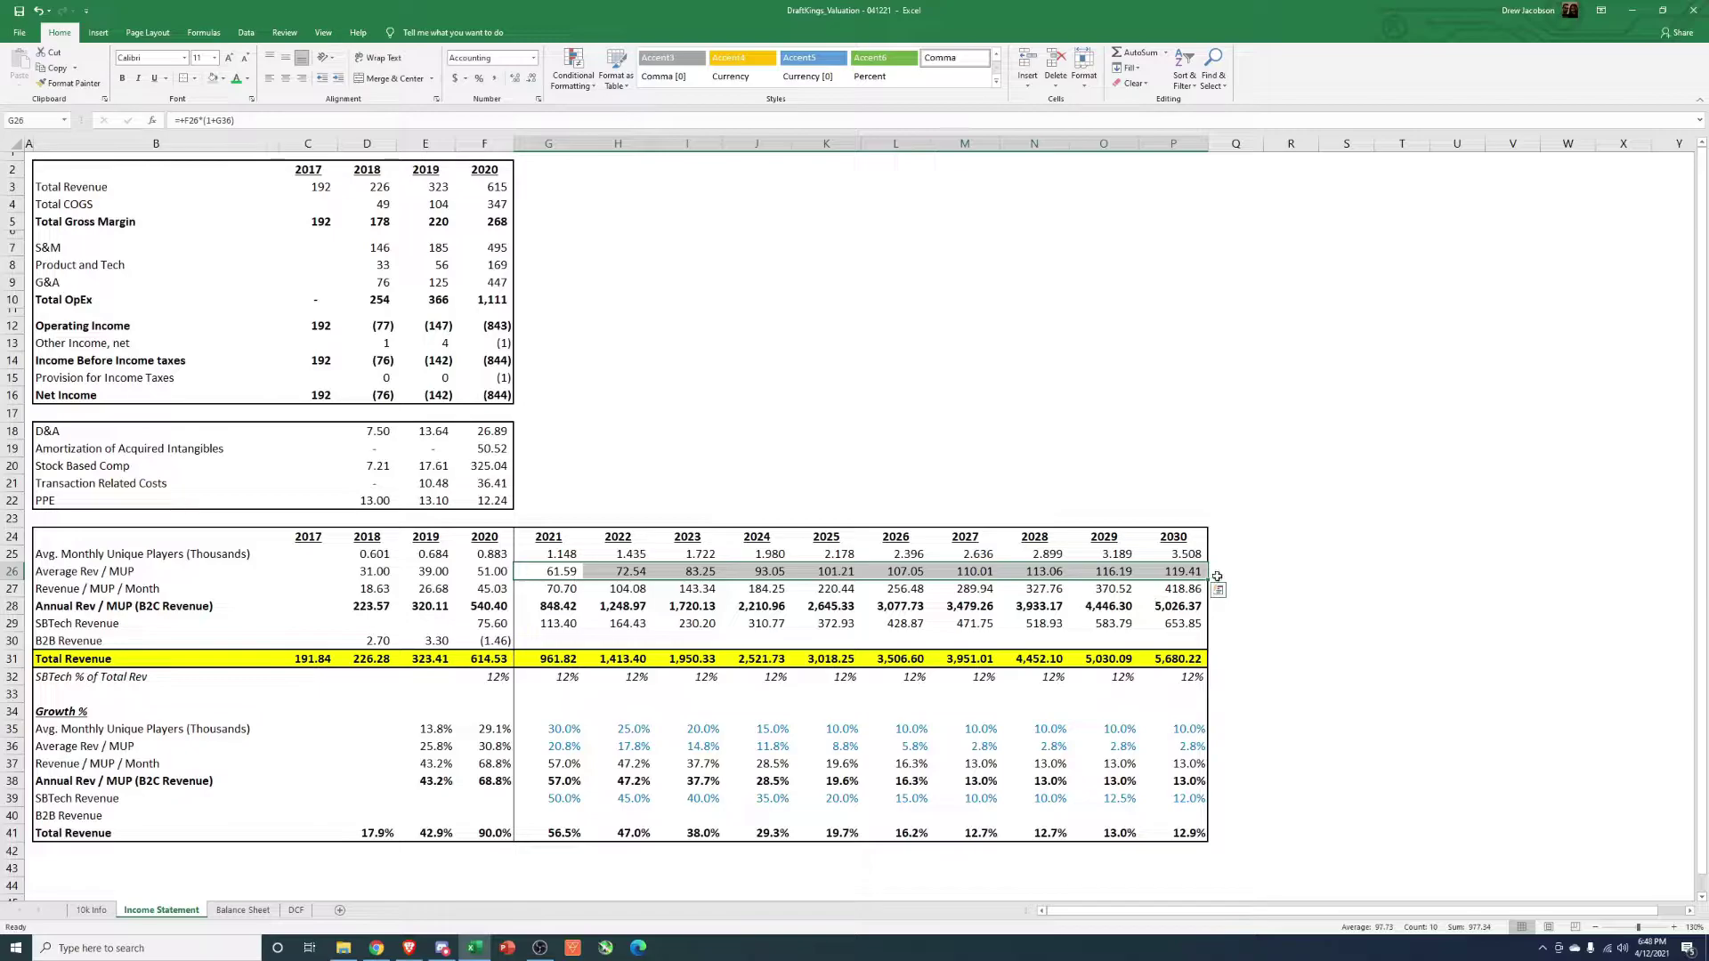
{"action": "left_click", "coordinate": [1240, 575]}
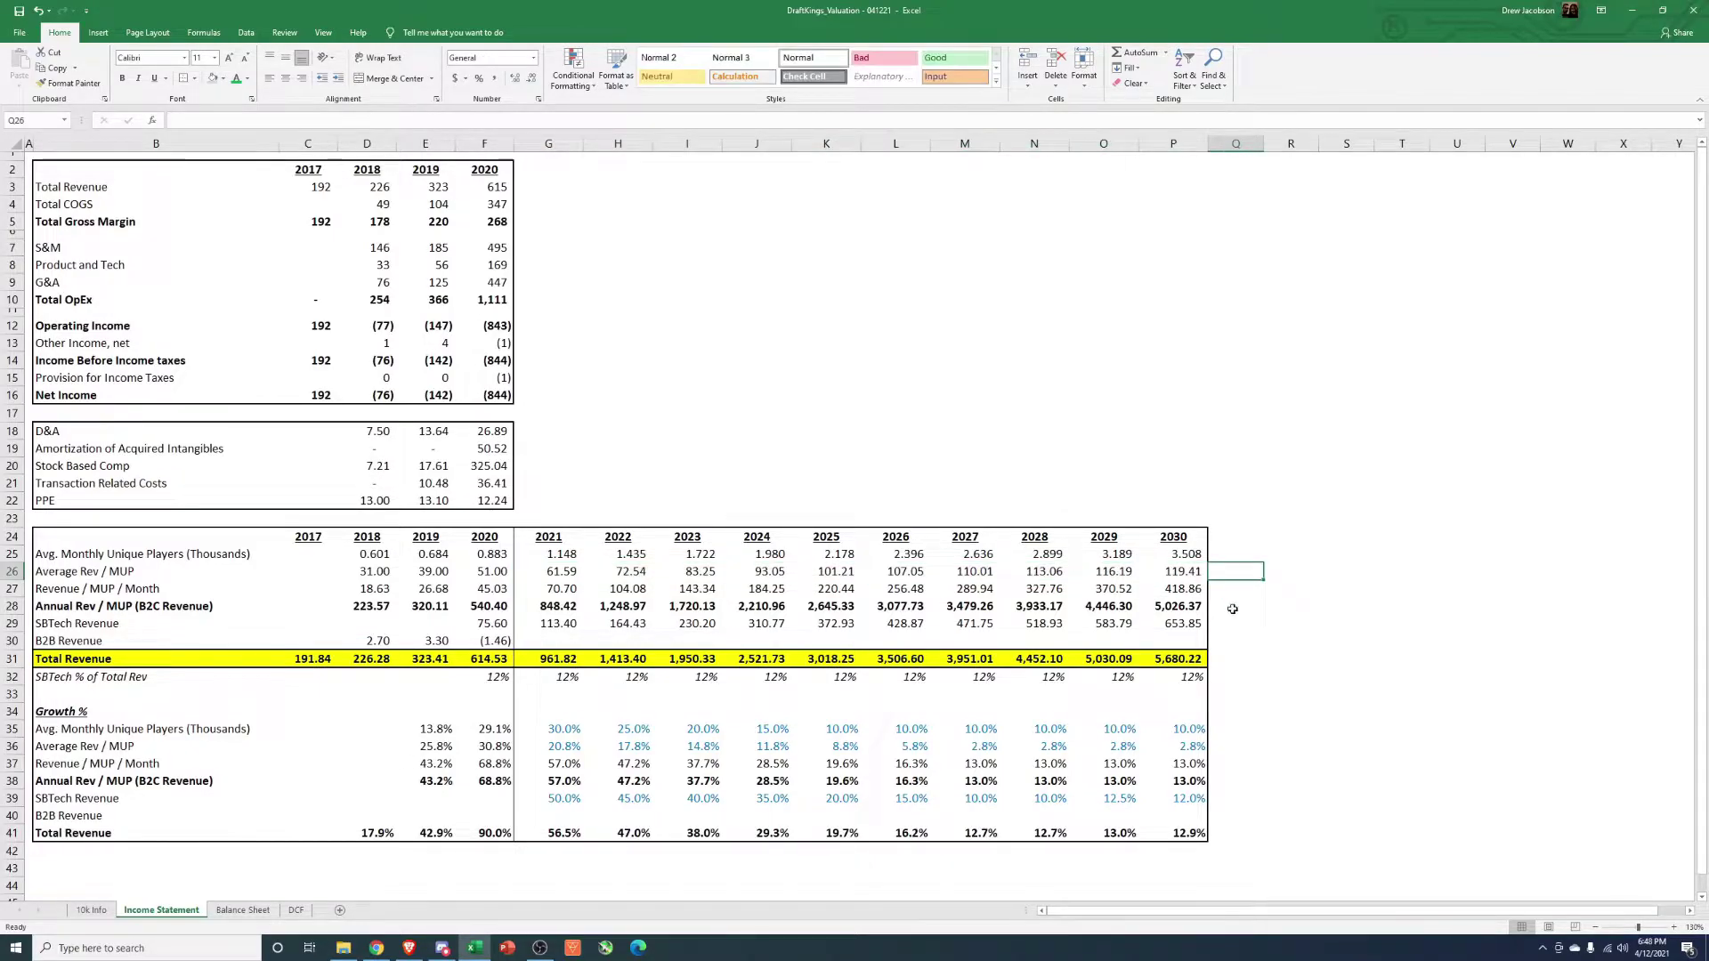
{"action": "left_click", "coordinate": [1289, 574]}
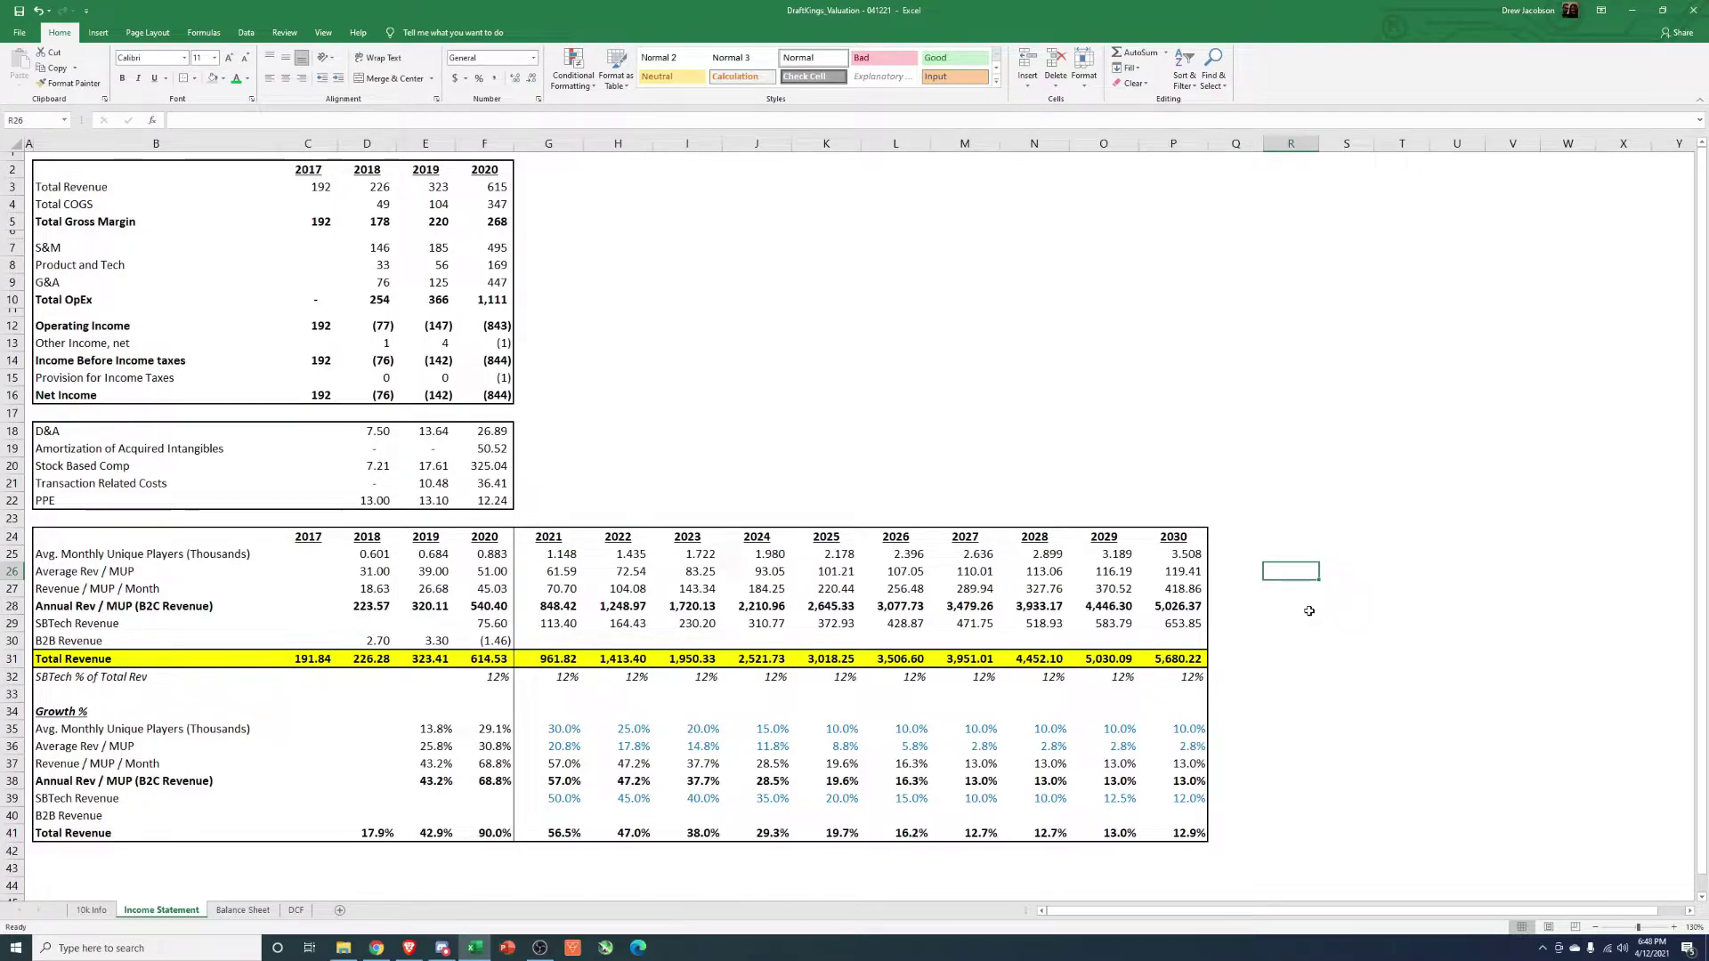
{"action": "left_click", "coordinate": [1249, 571]}
{"action": "left_click_drag", "start_coordinate": [559, 571], "coordinate": [1157, 571]}
{"action": "left_click", "coordinate": [1157, 571]}
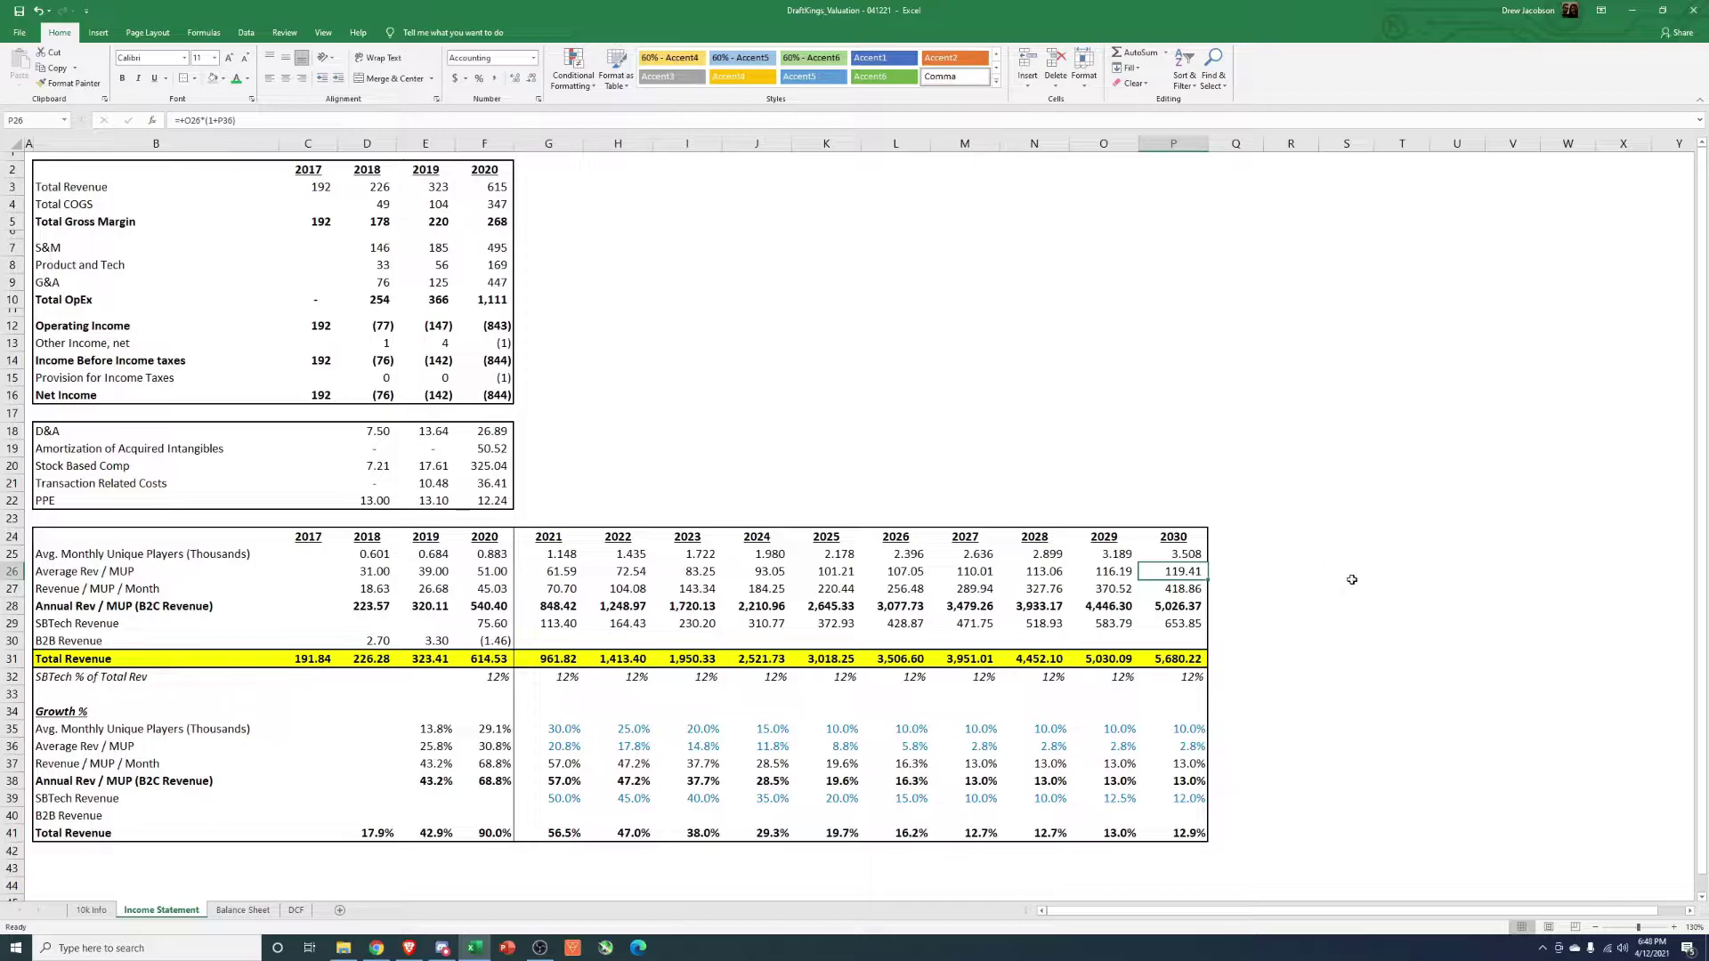
{"action": "left_click", "coordinate": [570, 604]}
{"action": "left_click", "coordinate": [1183, 623]}
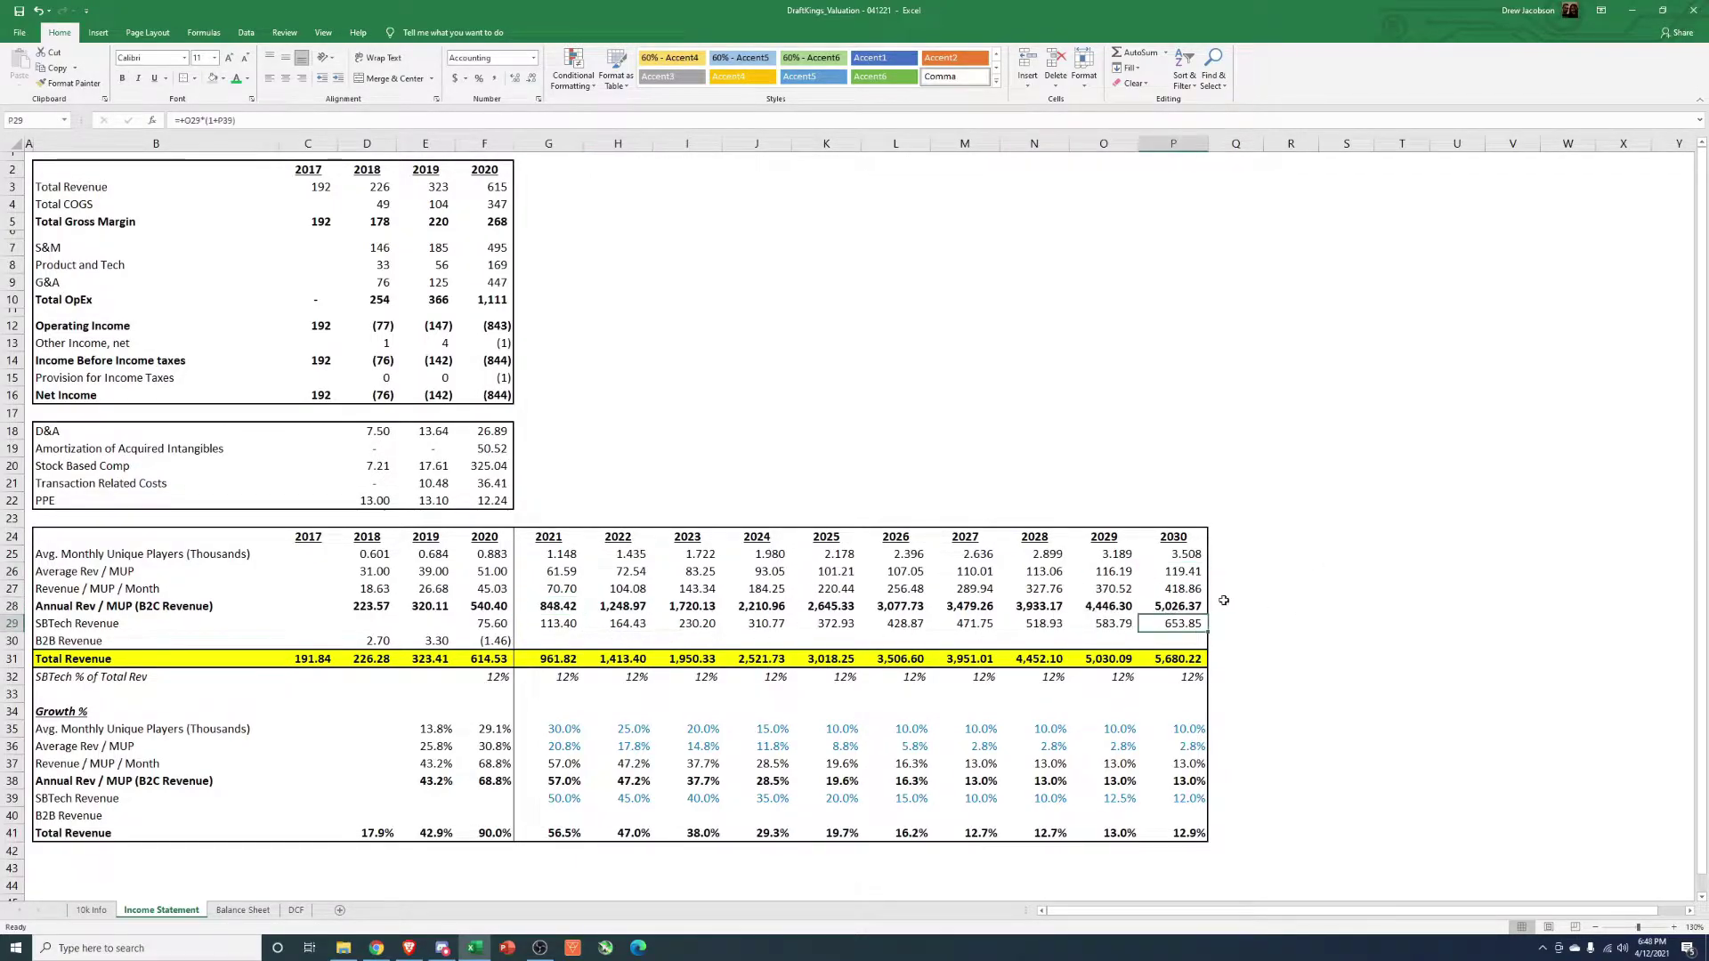
{"action": "left_click", "coordinate": [1184, 606]}
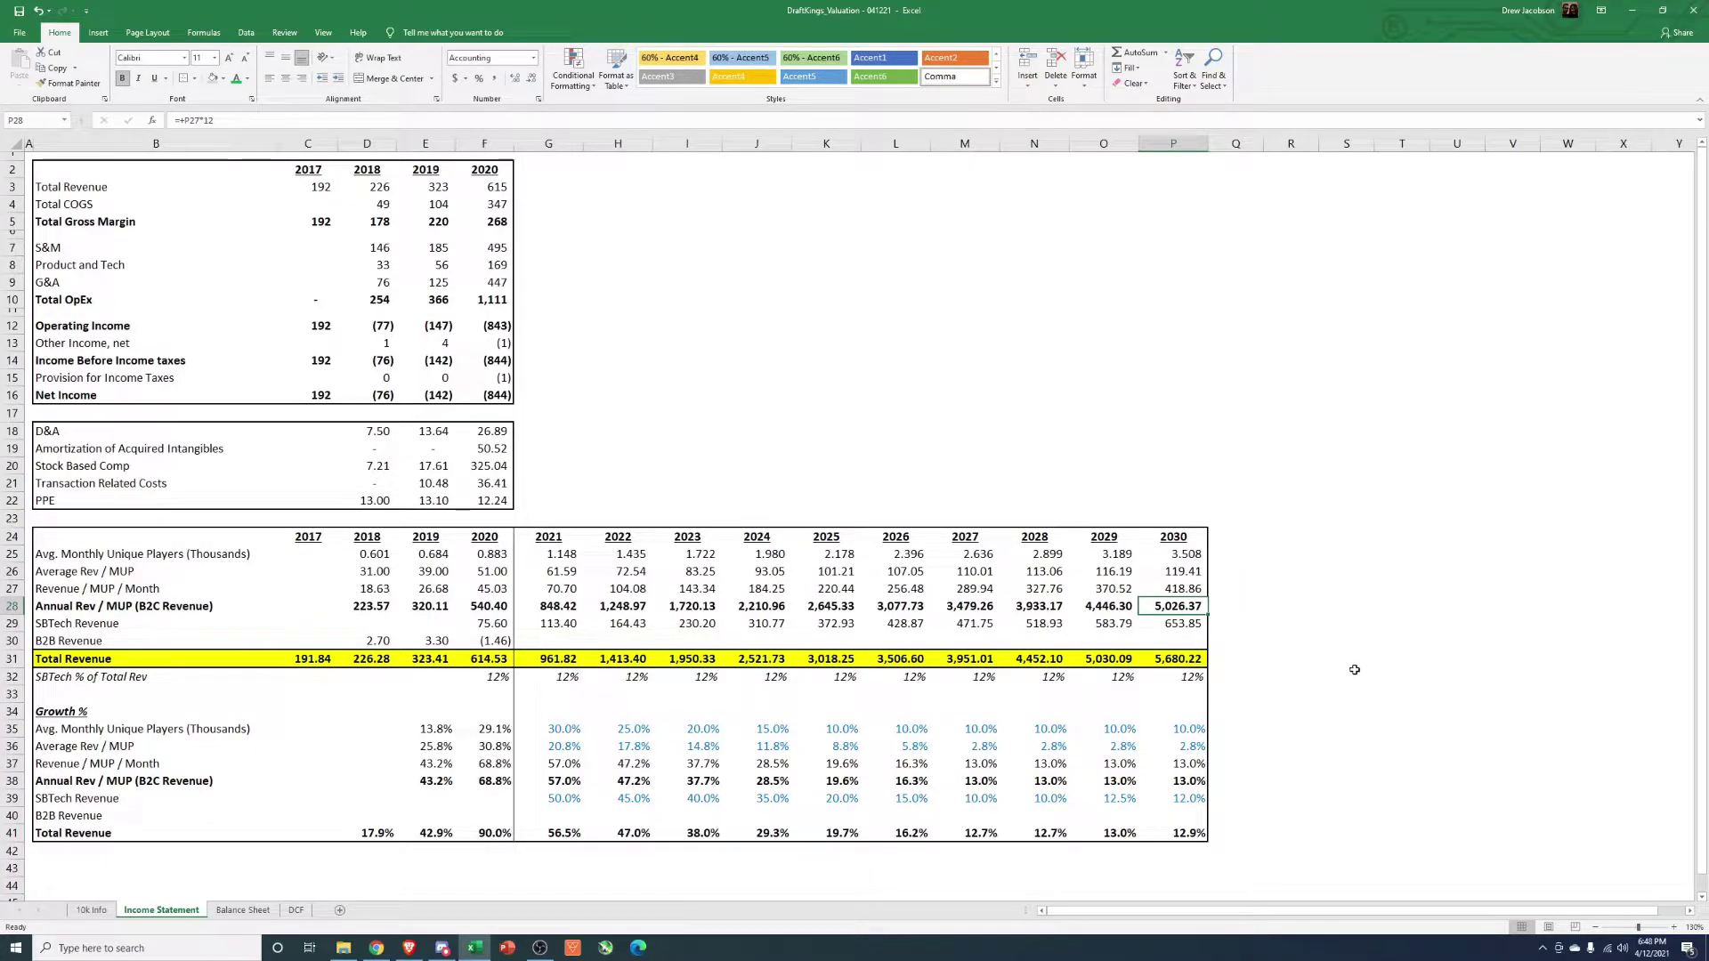
{"action": "left_click", "coordinate": [498, 605]}
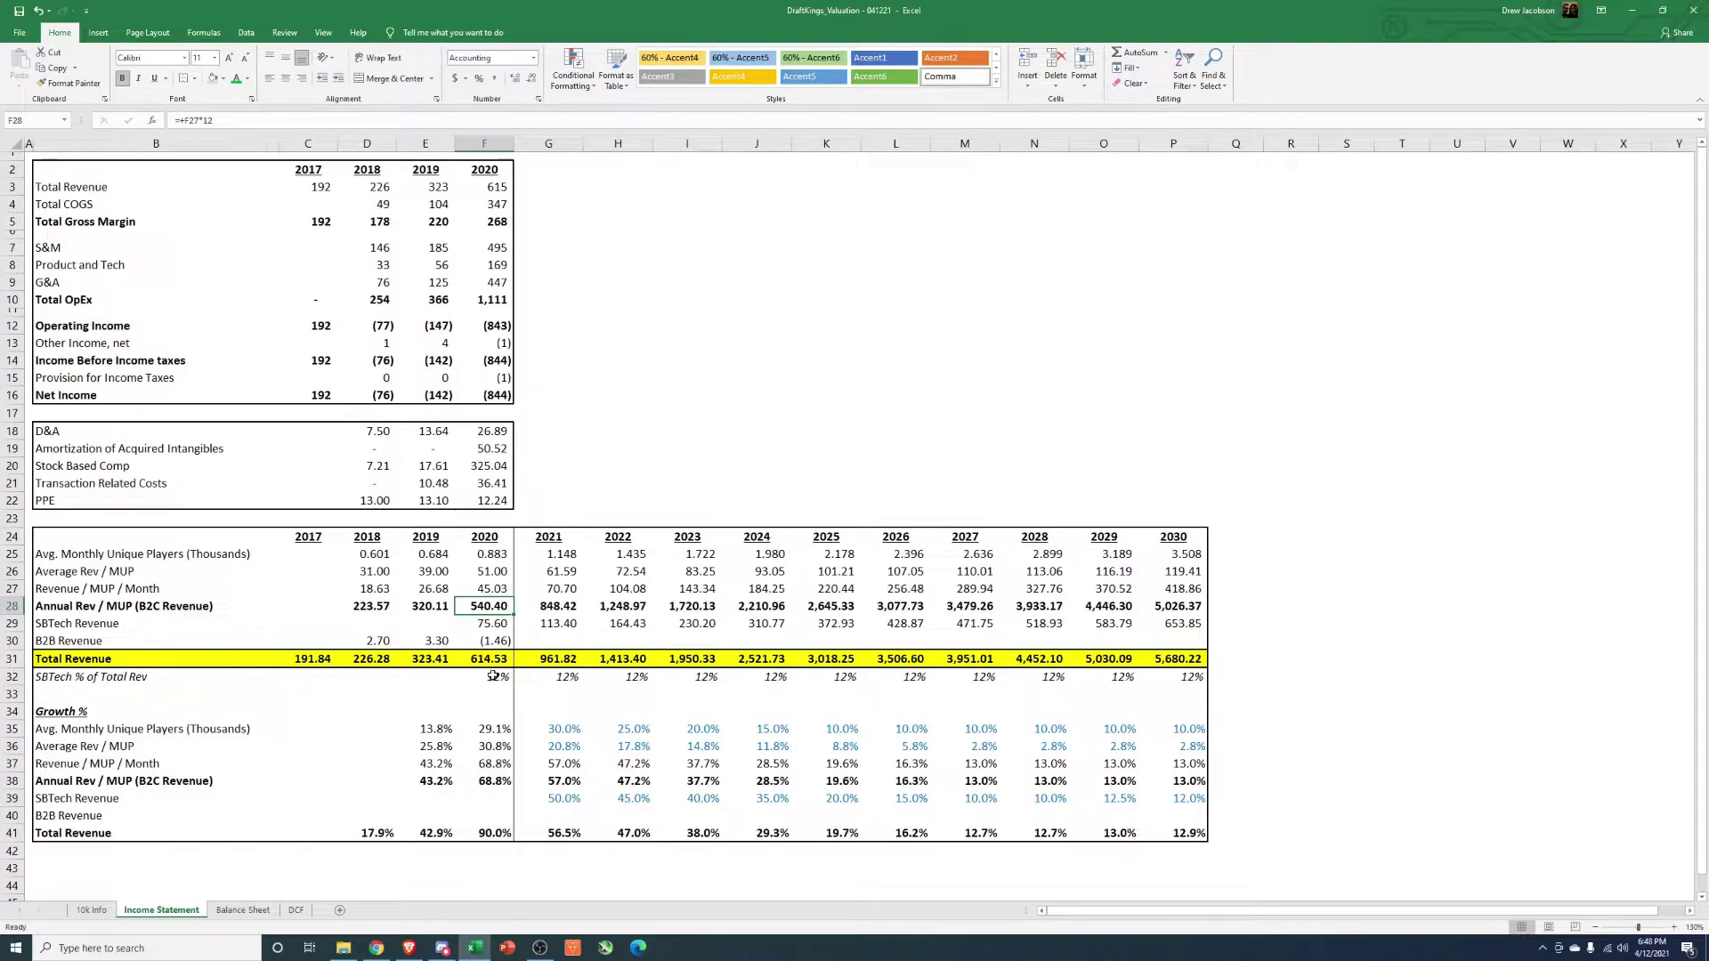
{"action": "left_click", "coordinate": [488, 782]}
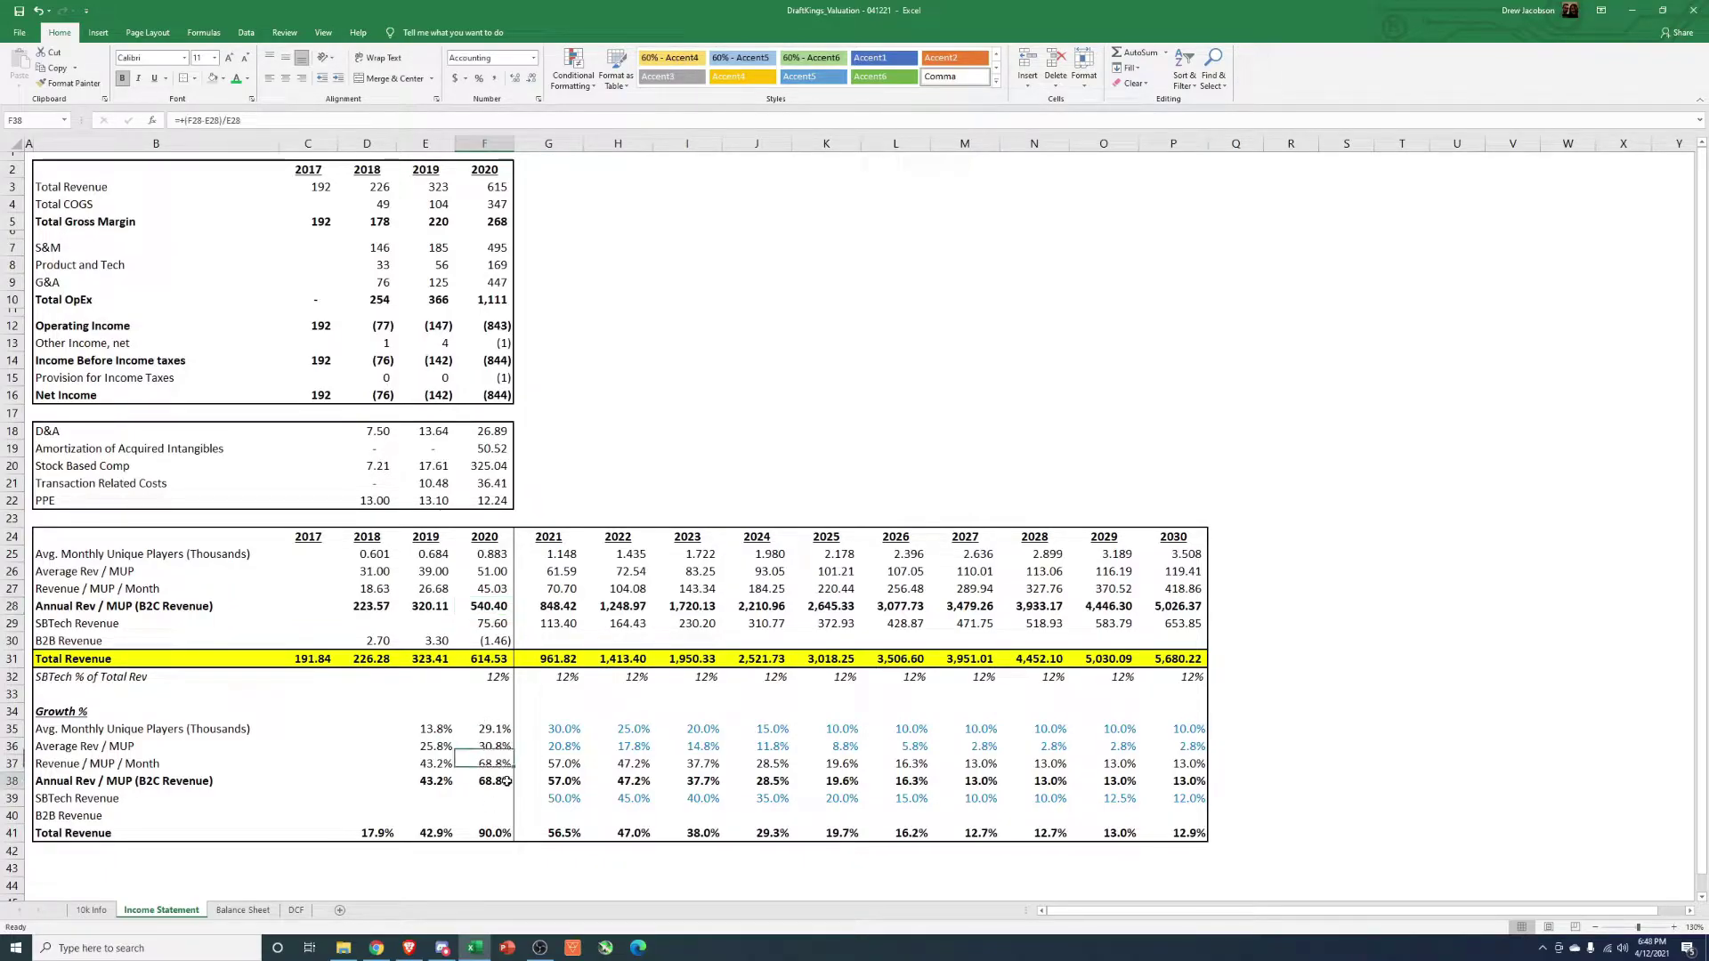
{"action": "left_click_drag", "start_coordinate": [1182, 783], "coordinate": [557, 785]}
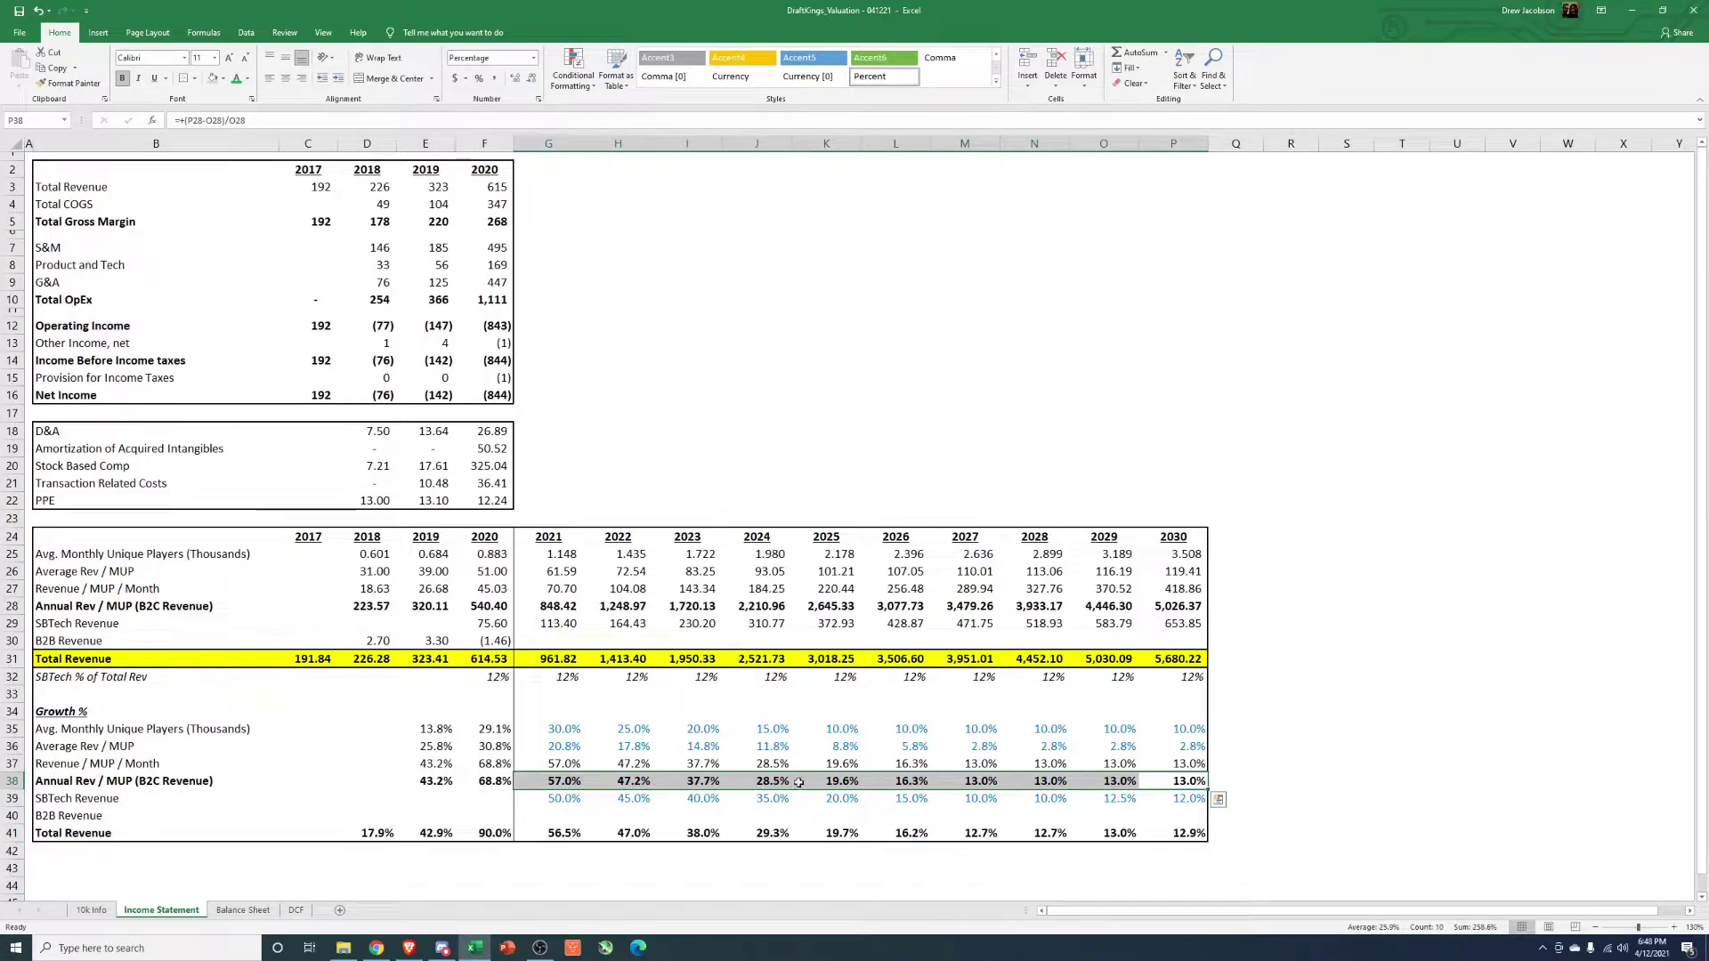
{"action": "left_click", "coordinate": [1334, 776]}
{"action": "left_click", "coordinate": [1175, 784]}
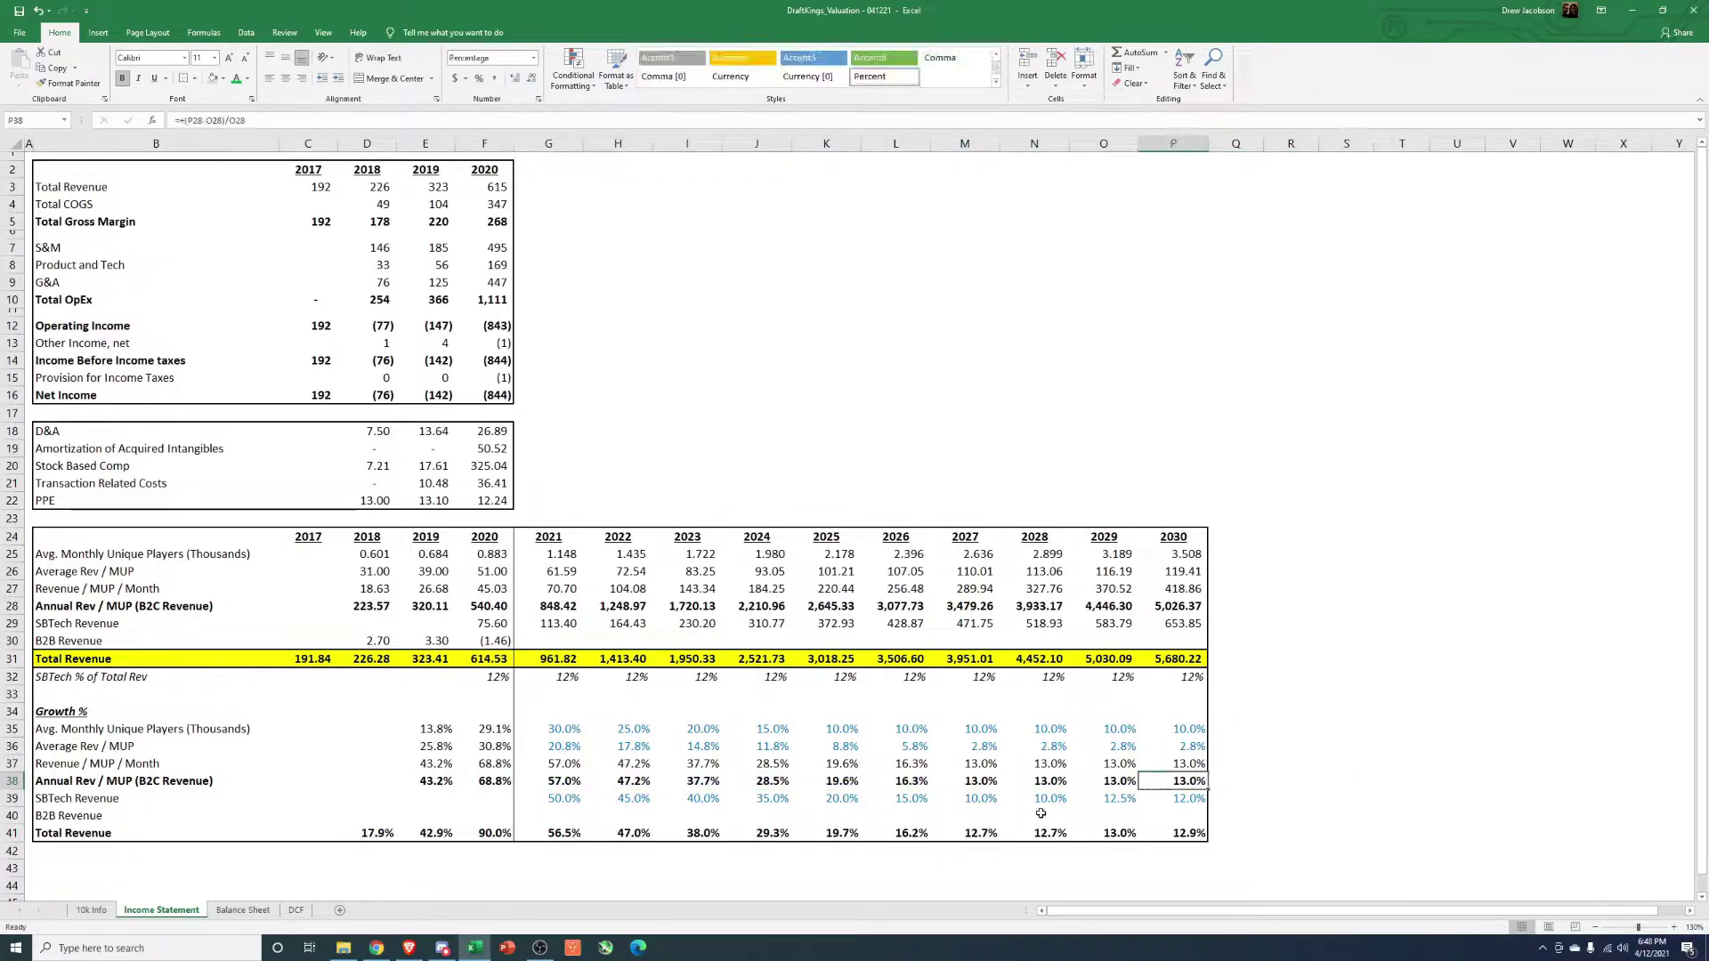
Review the 2021 SBTech Revenue formula, its projected values and its 2029 share of total revenue
{"action": "left_click", "coordinate": [544, 628]}
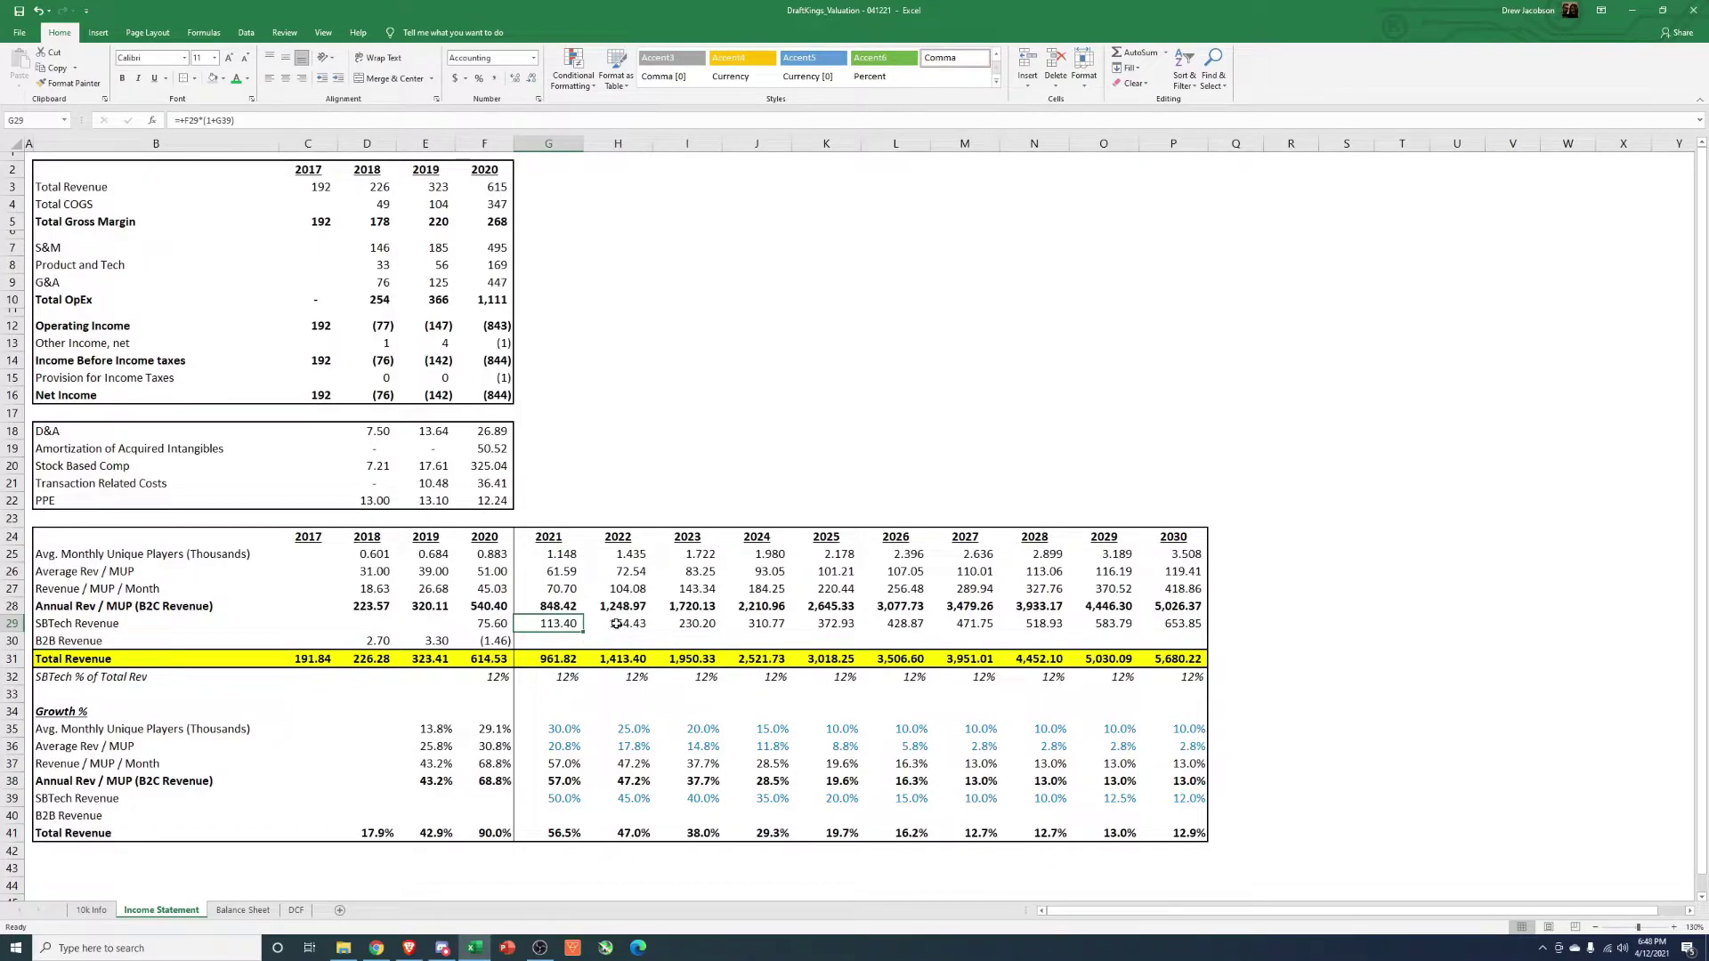
{"action": "left_click_drag", "start_coordinate": [615, 623], "coordinate": [1184, 616]}
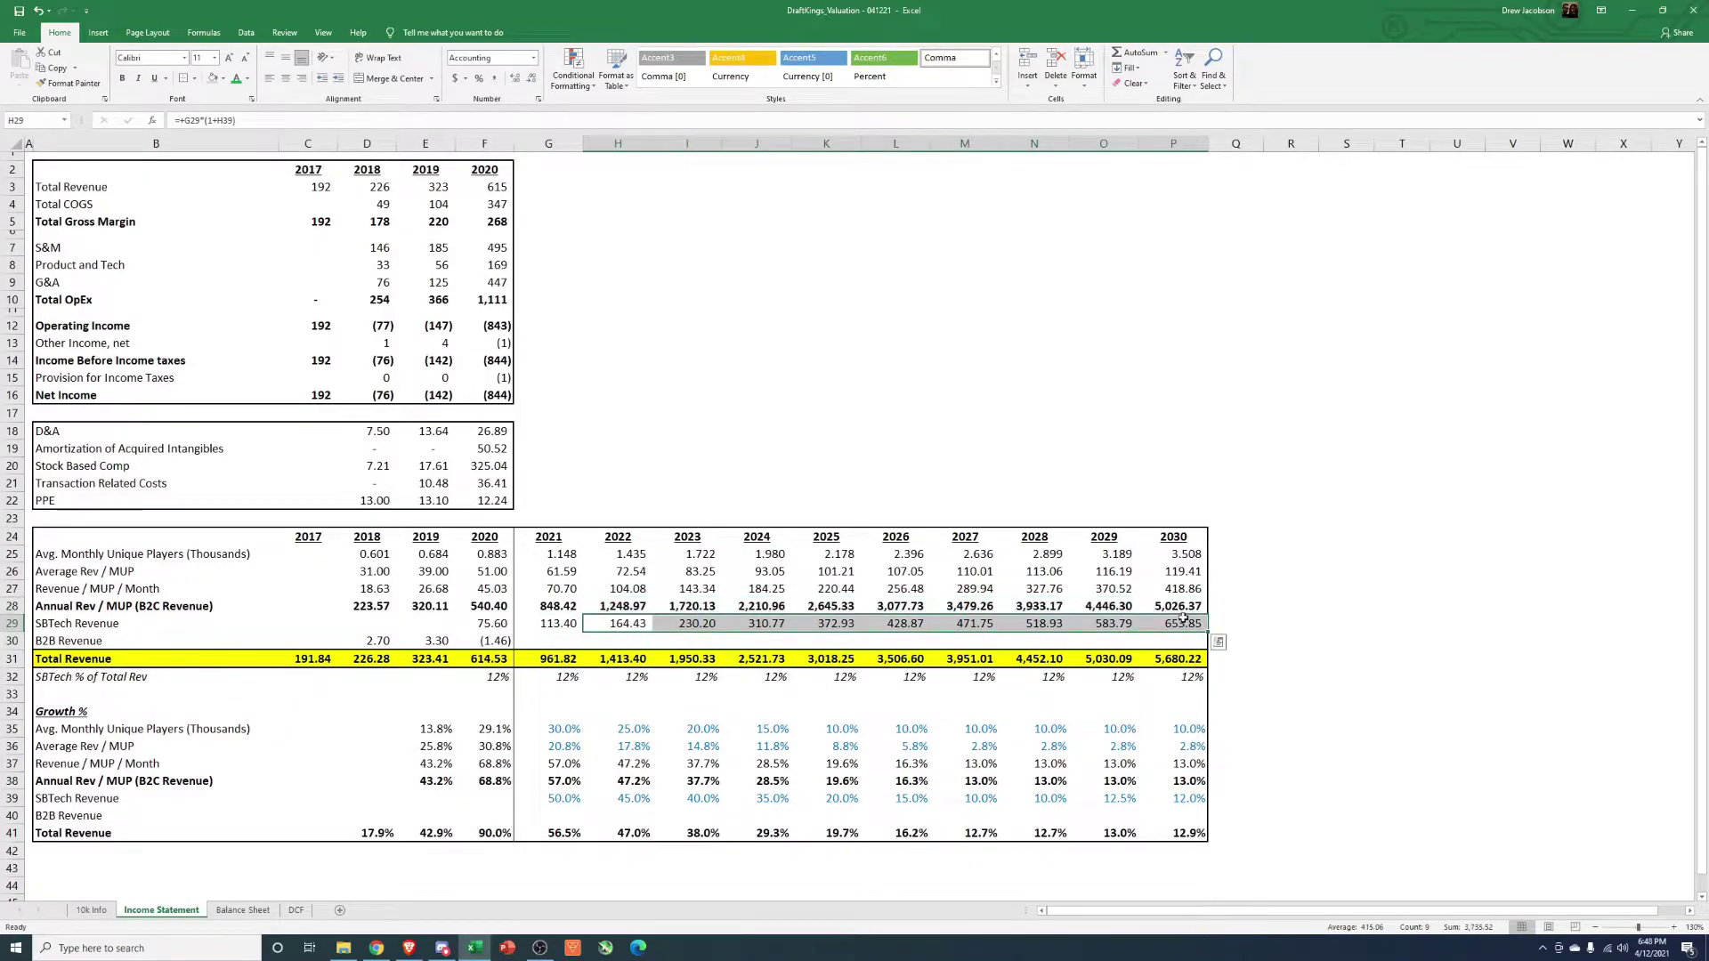
{"action": "left_click", "coordinate": [1114, 682]}
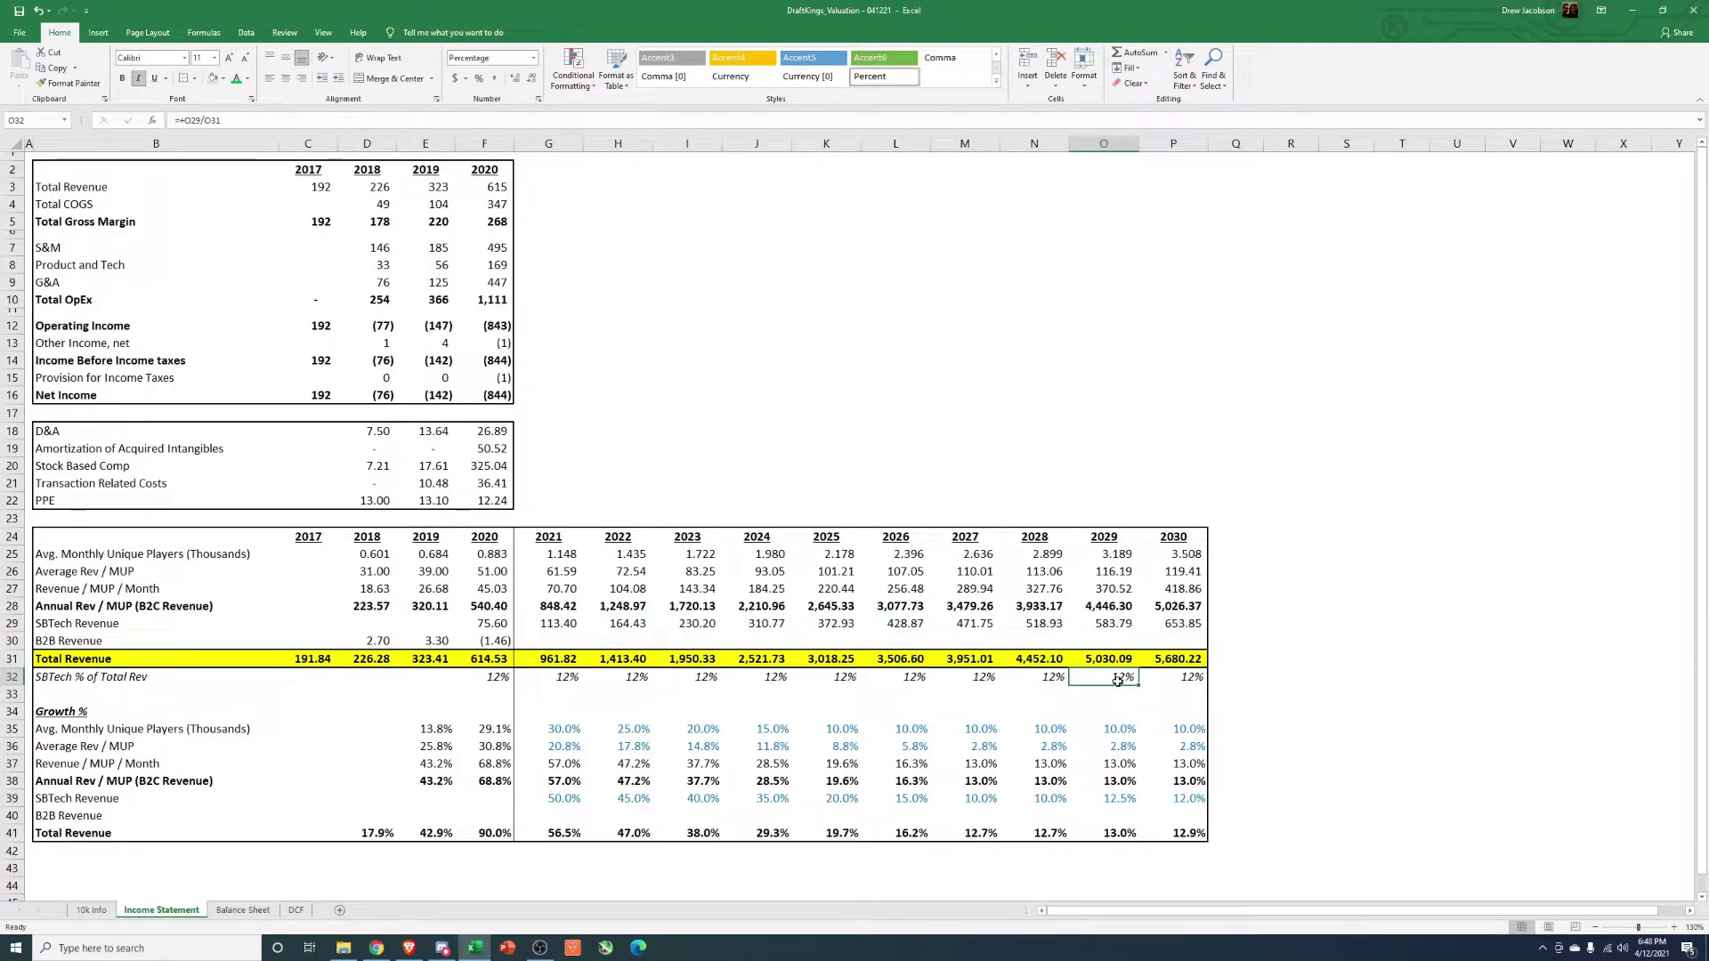
Check the 2021 and 2030 Total Revenue formulas and the 2018–2030 growth rates, then return to DCF
{"action": "left_click", "coordinate": [567, 660]}
{"action": "left_click", "coordinate": [575, 829]}
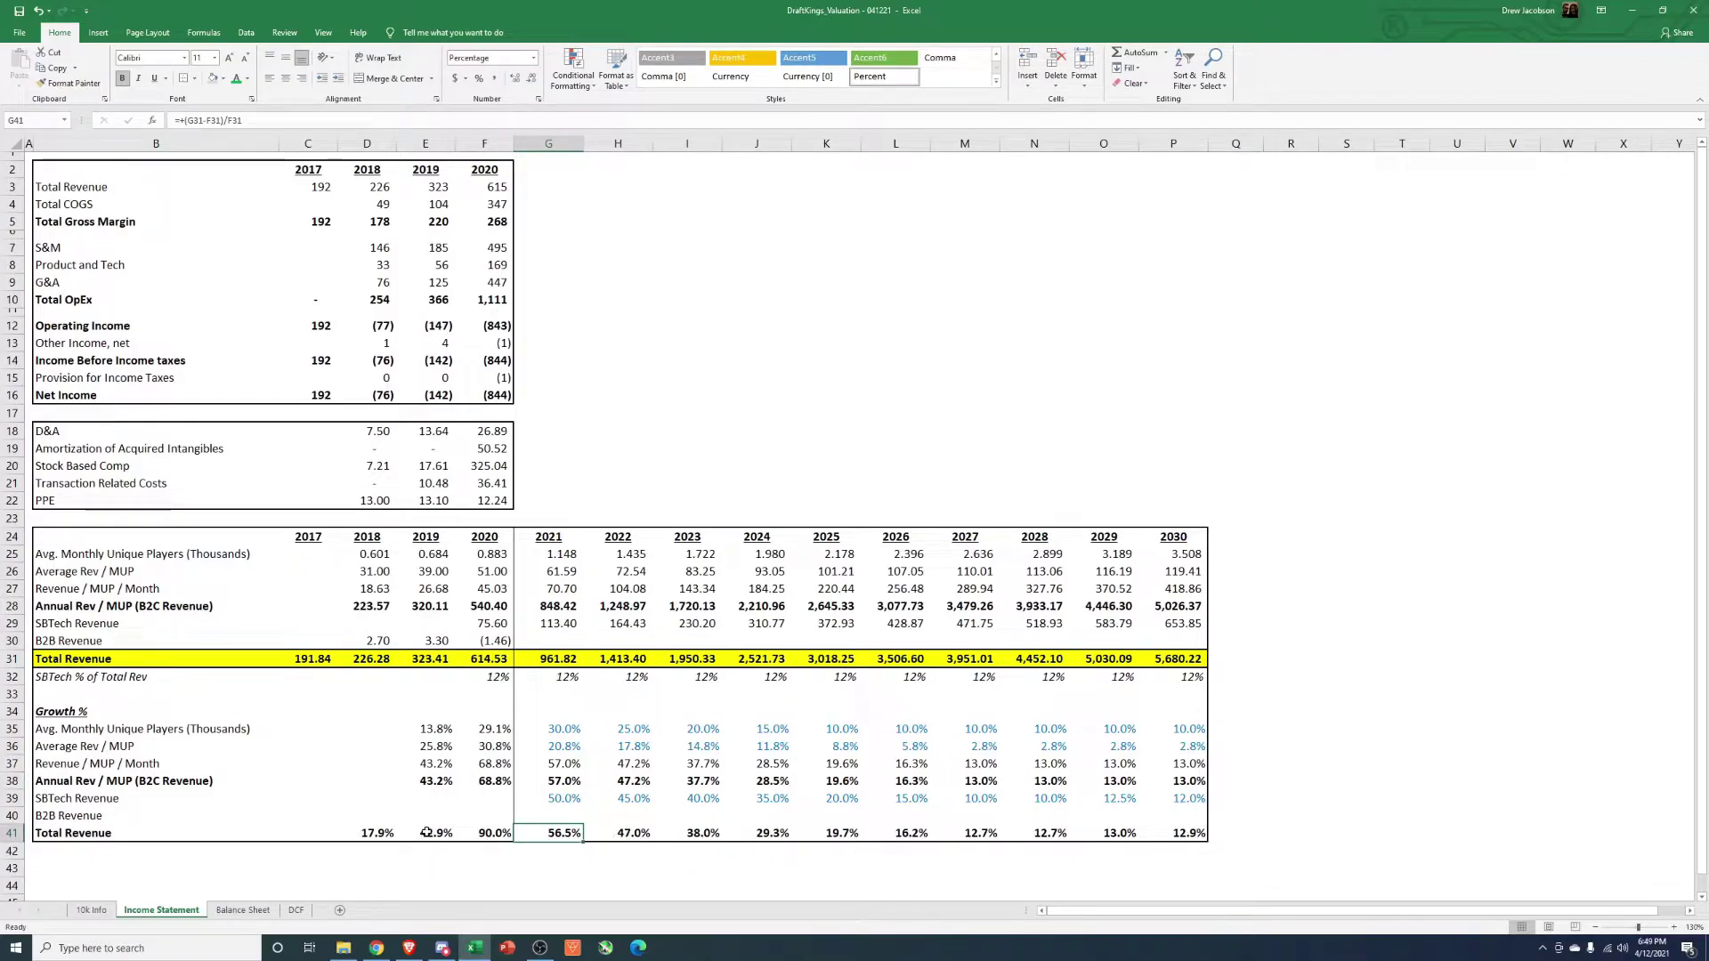
{"action": "mouse_move", "coordinate": [384, 831]}
{"action": "left_mouse_down"}
{"action": "mouse_move", "coordinate": [551, 837]}
{"action": "mouse_move", "coordinate": [525, 853]}
{"action": "mouse_move", "coordinate": [392, 841]}
{"action": "left_mouse_up"}
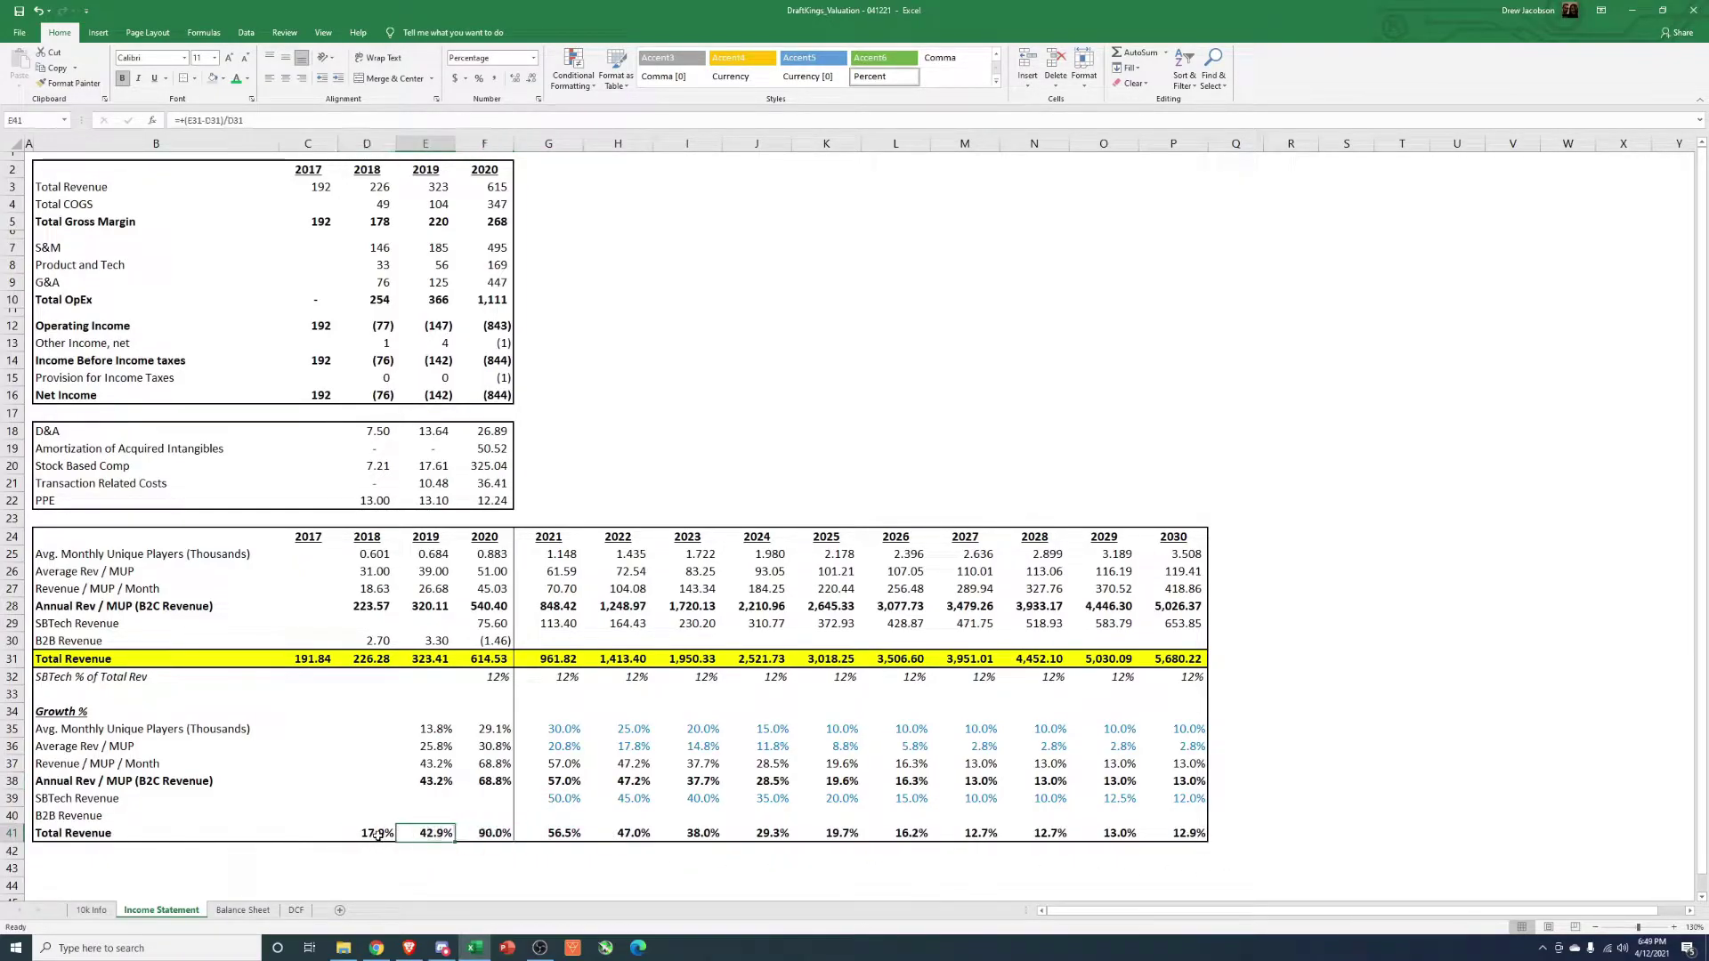
{"action": "left_click", "coordinate": [439, 837]}
{"action": "left_click_drag", "start_coordinate": [530, 837], "coordinate": [1184, 836]}
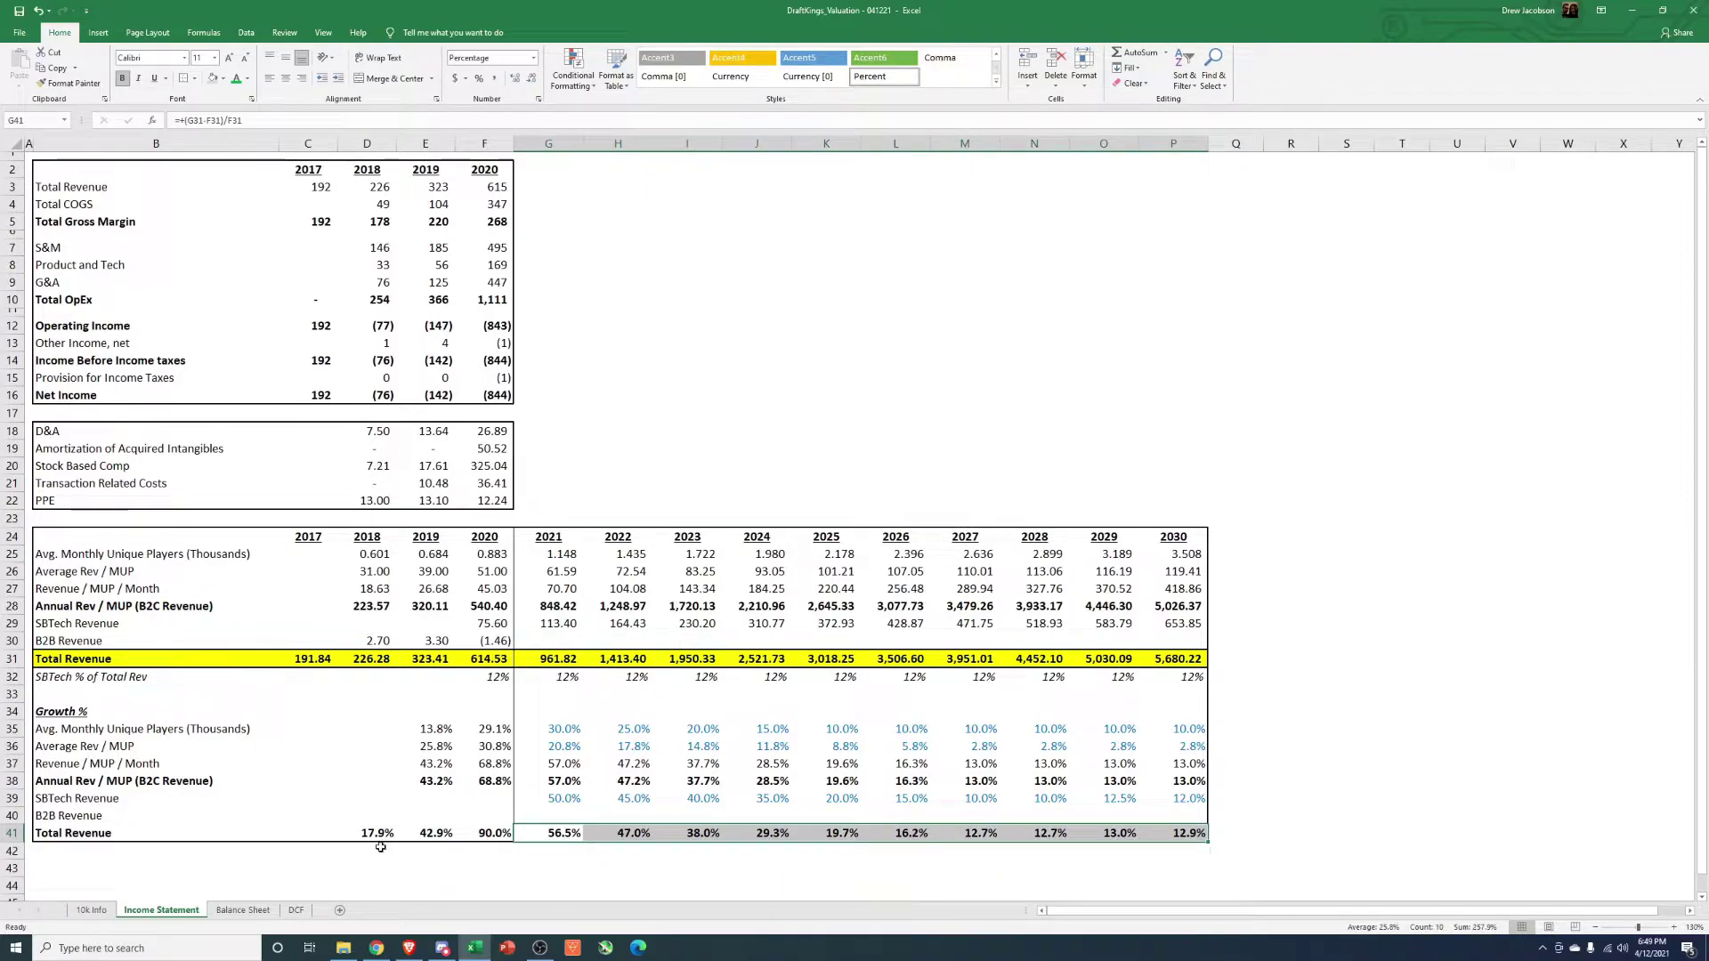
{"action": "left_click", "coordinate": [456, 872]}
{"action": "left_click", "coordinate": [1175, 661]}
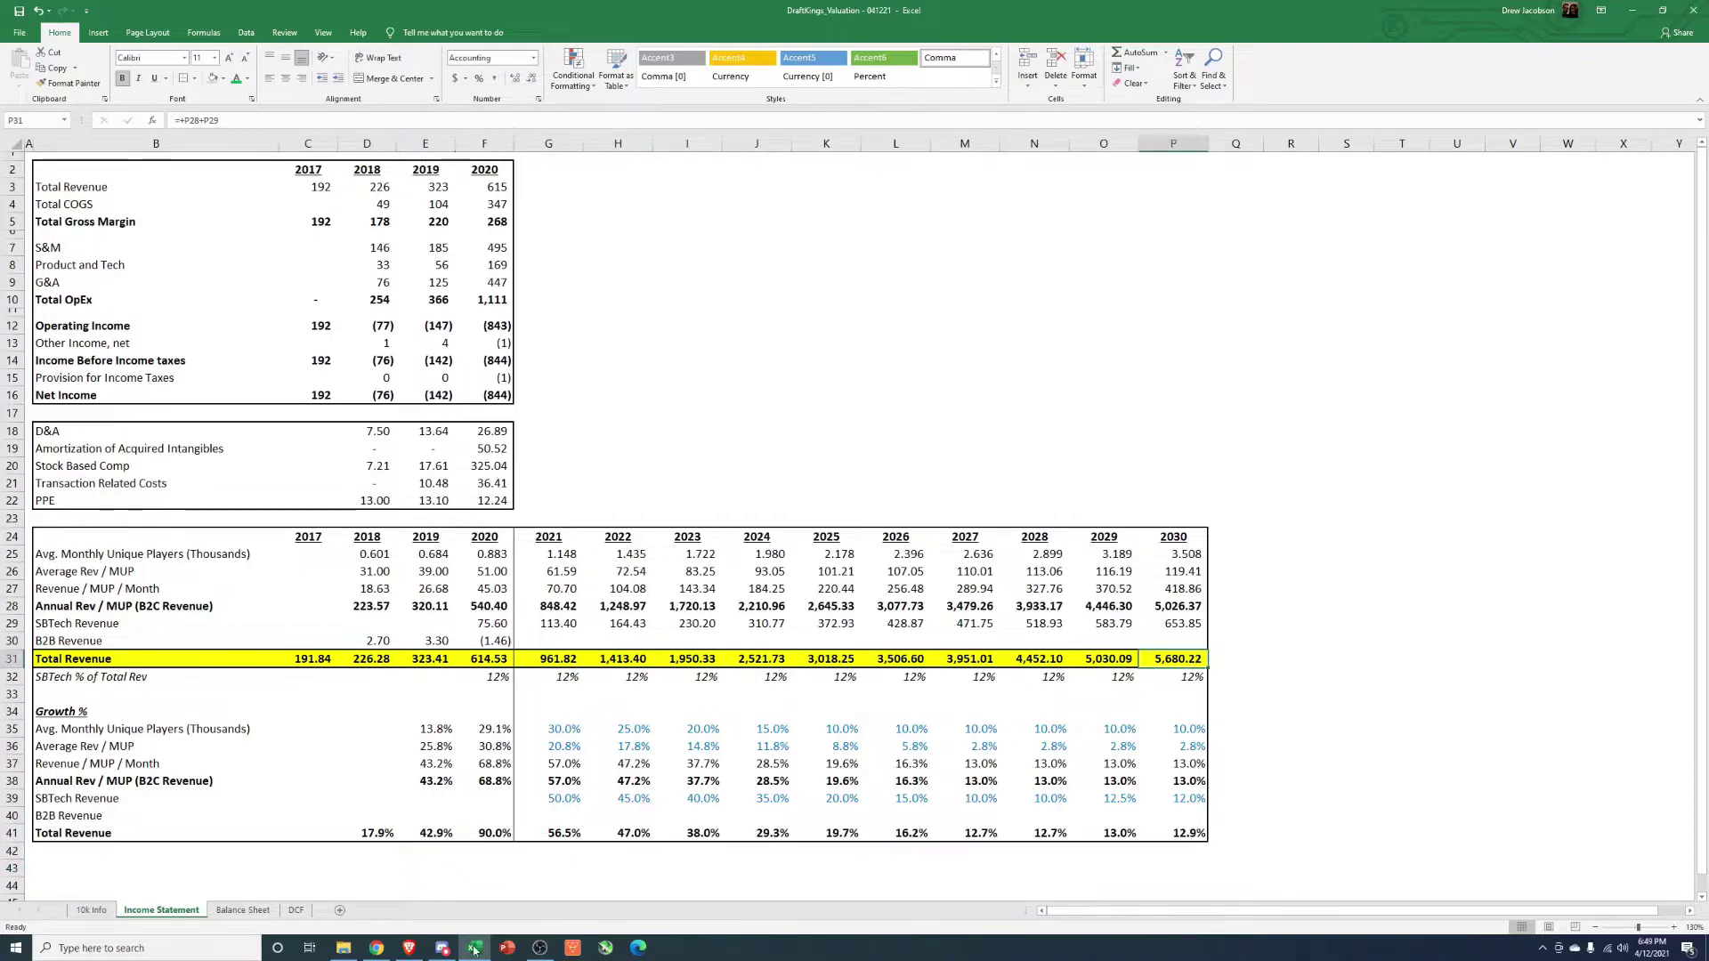
{"action": "left_click", "coordinate": [296, 910]}
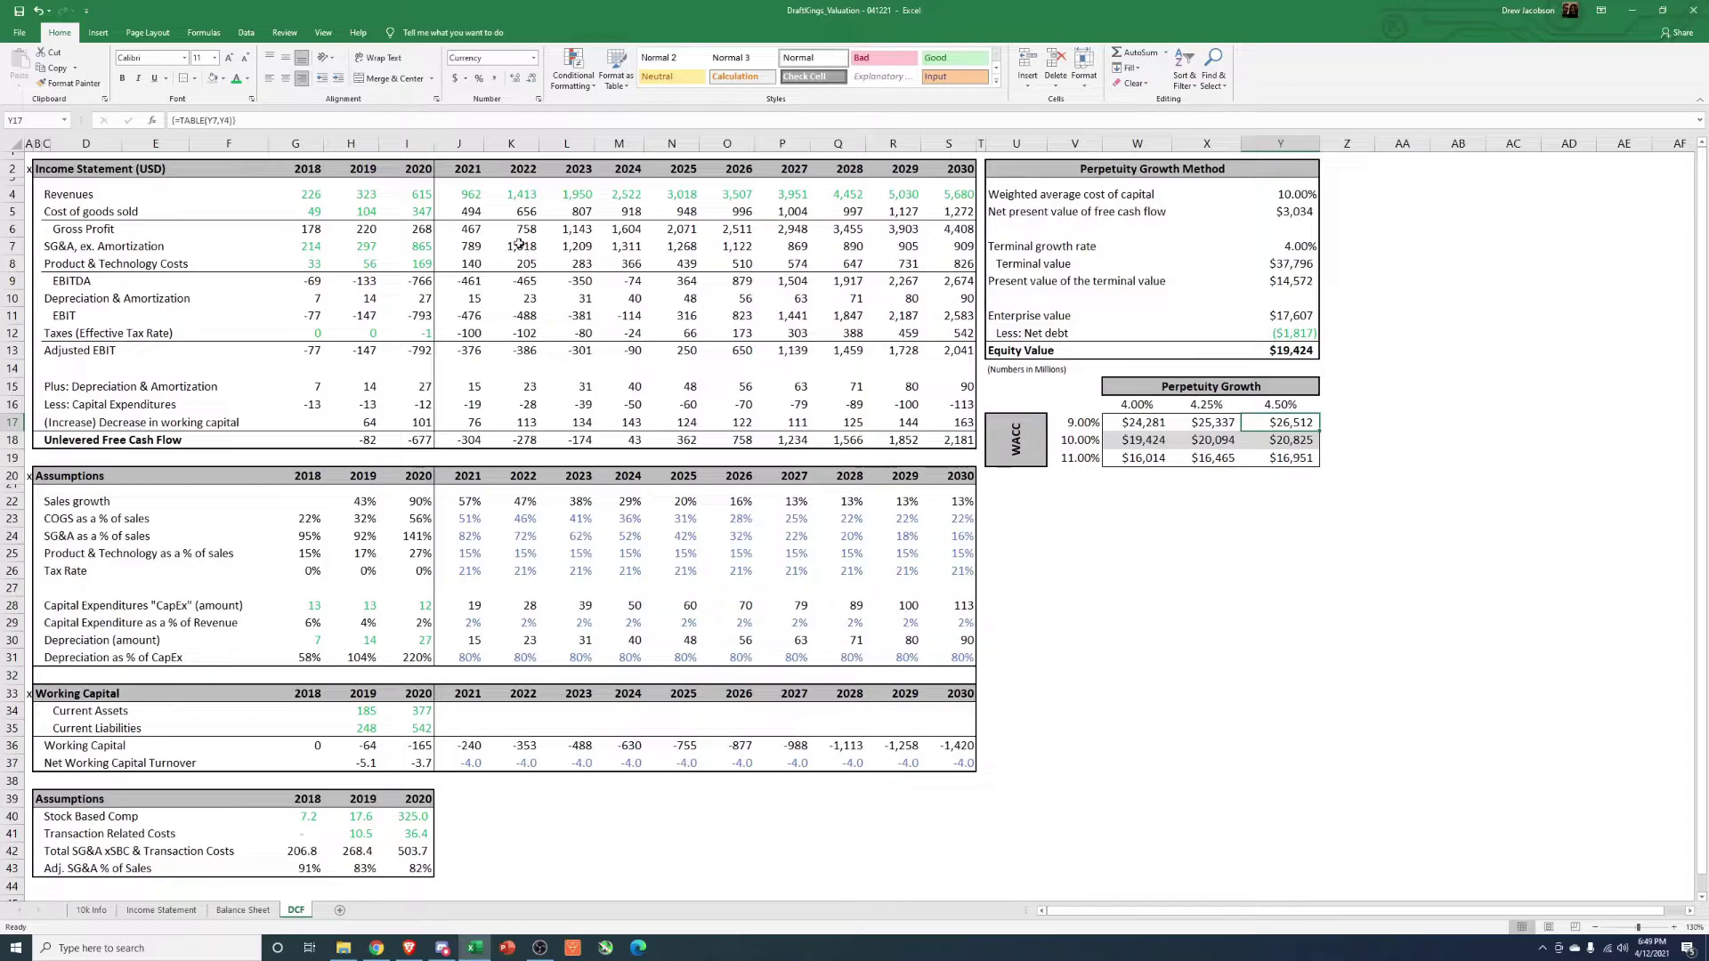
{"action": "left_click", "coordinate": [460, 518]}
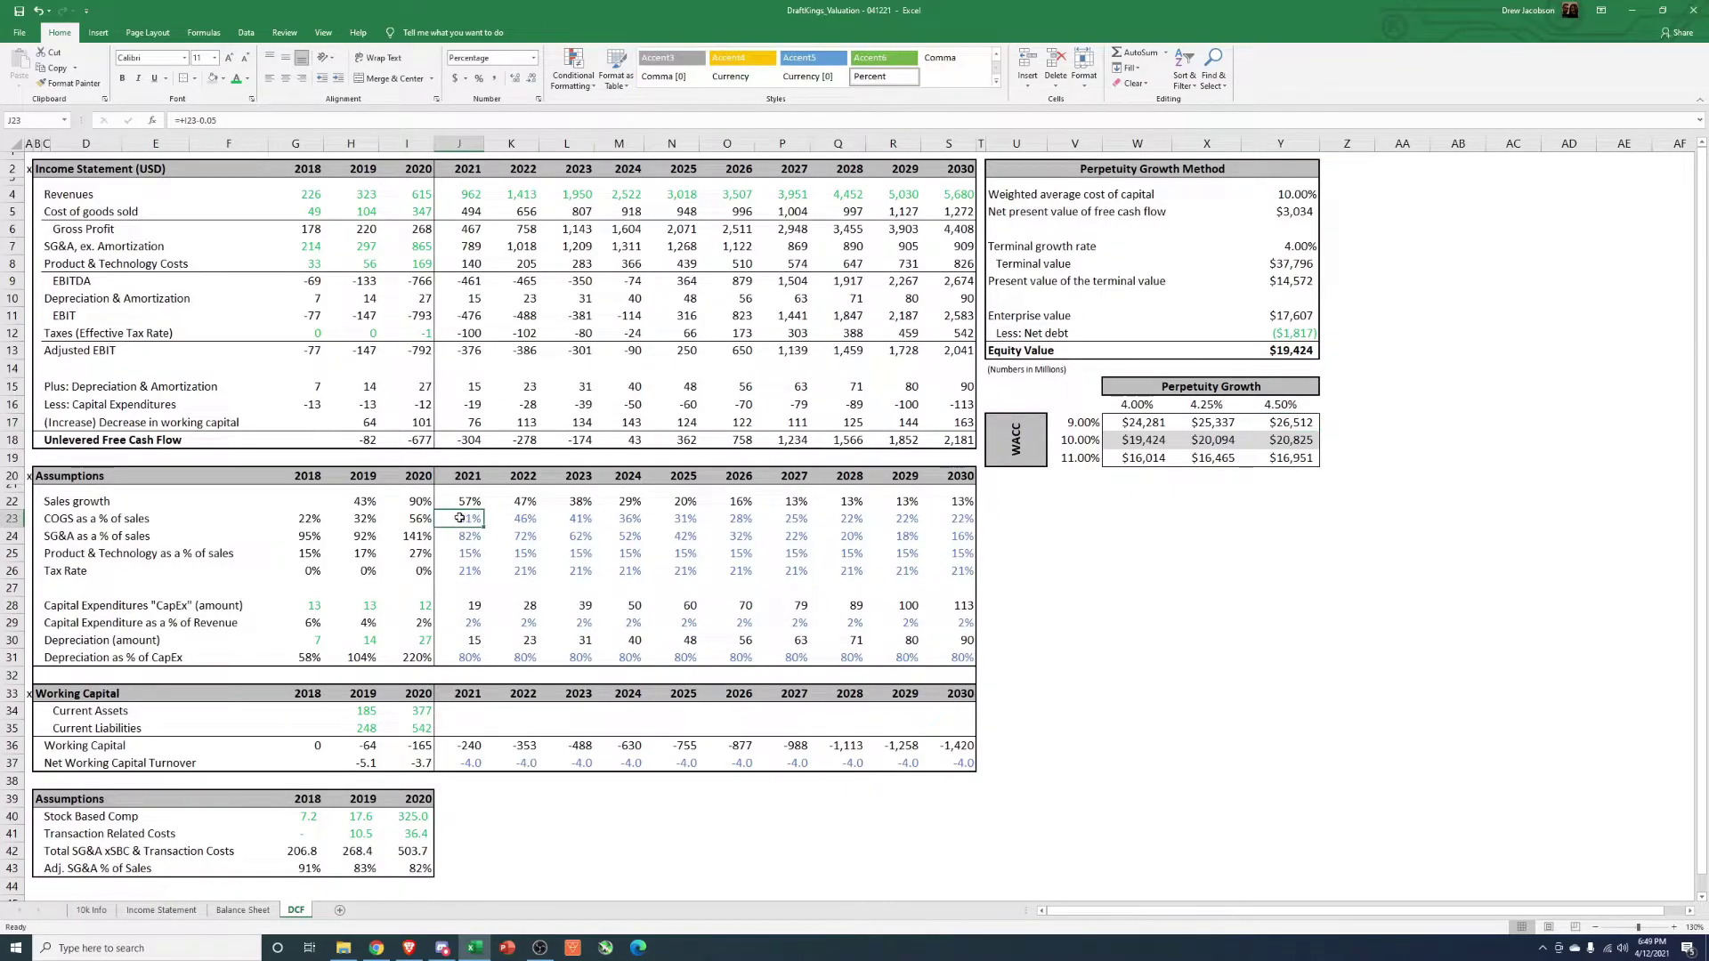
{"action": "left_click", "coordinate": [461, 532]}
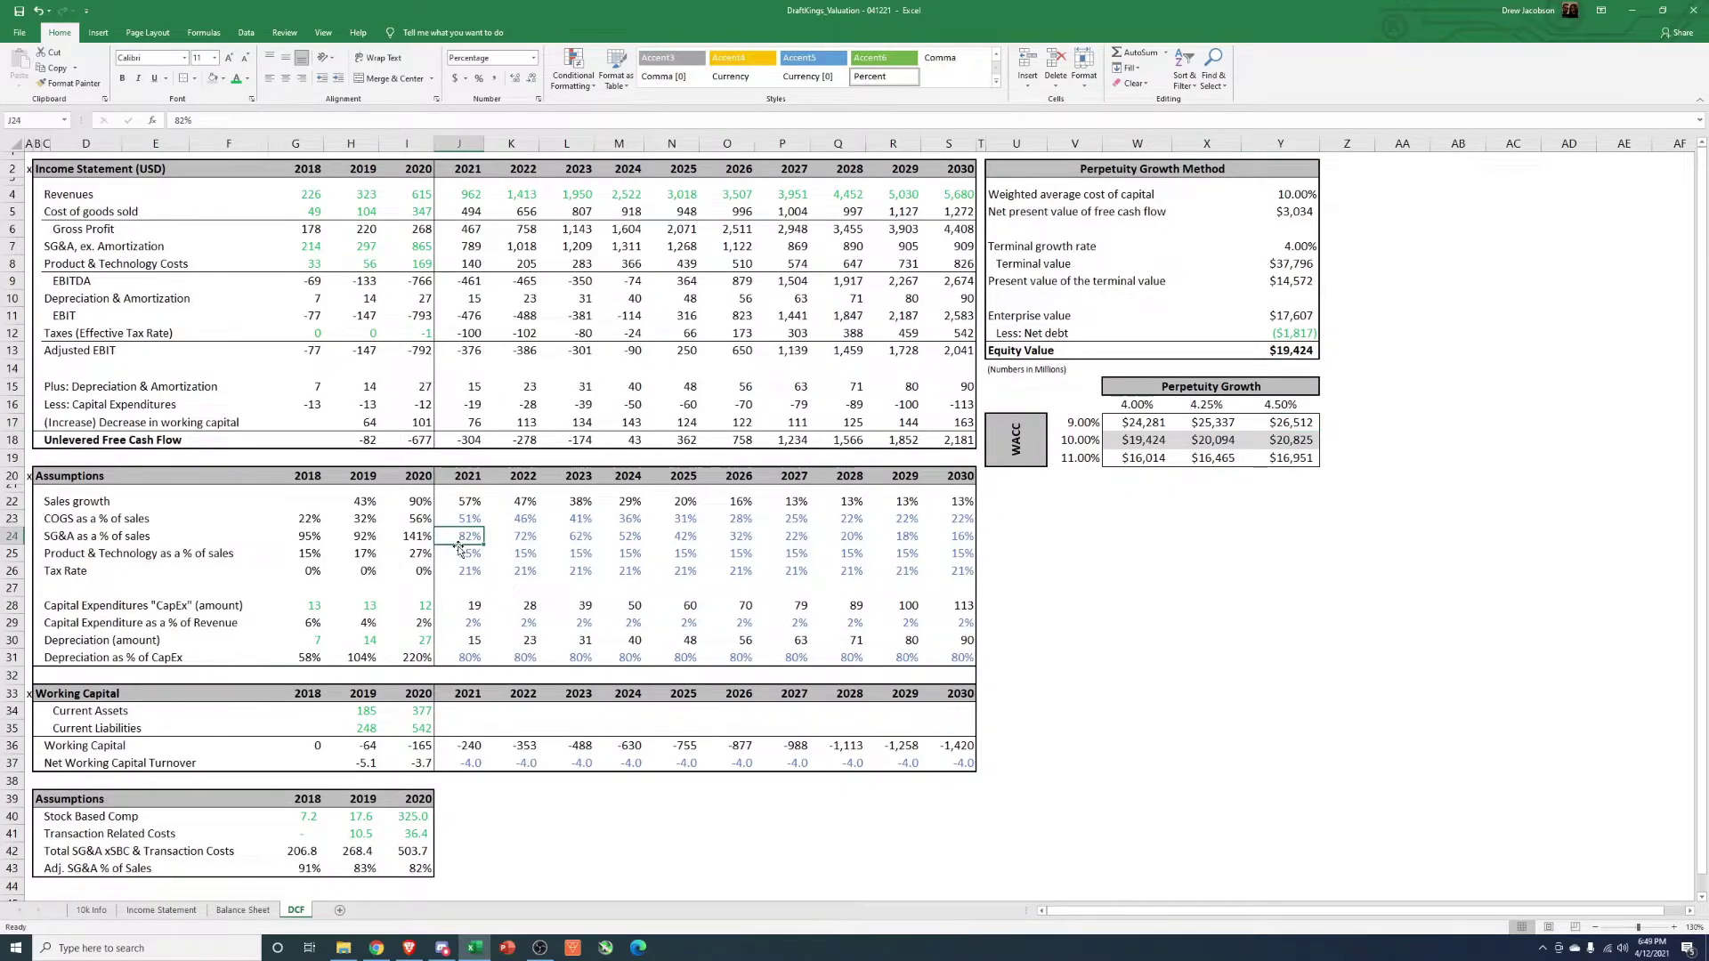
{"action": "left_click", "coordinate": [456, 554]}
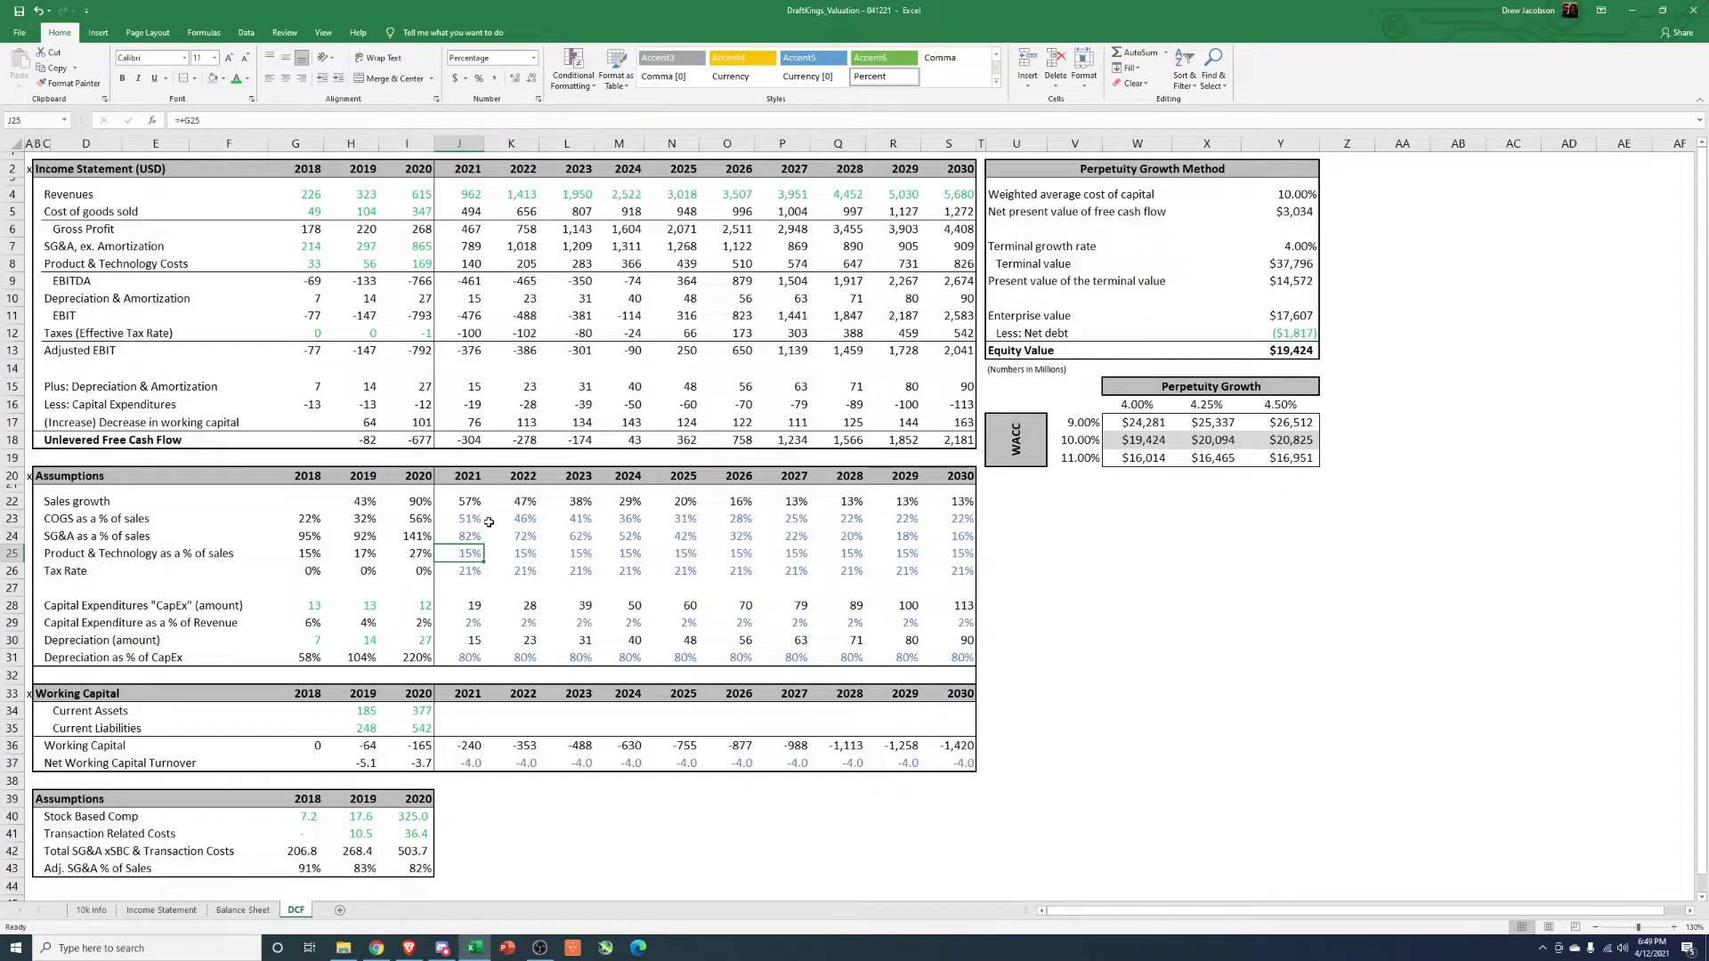
{"action": "left_click", "coordinate": [420, 522]}
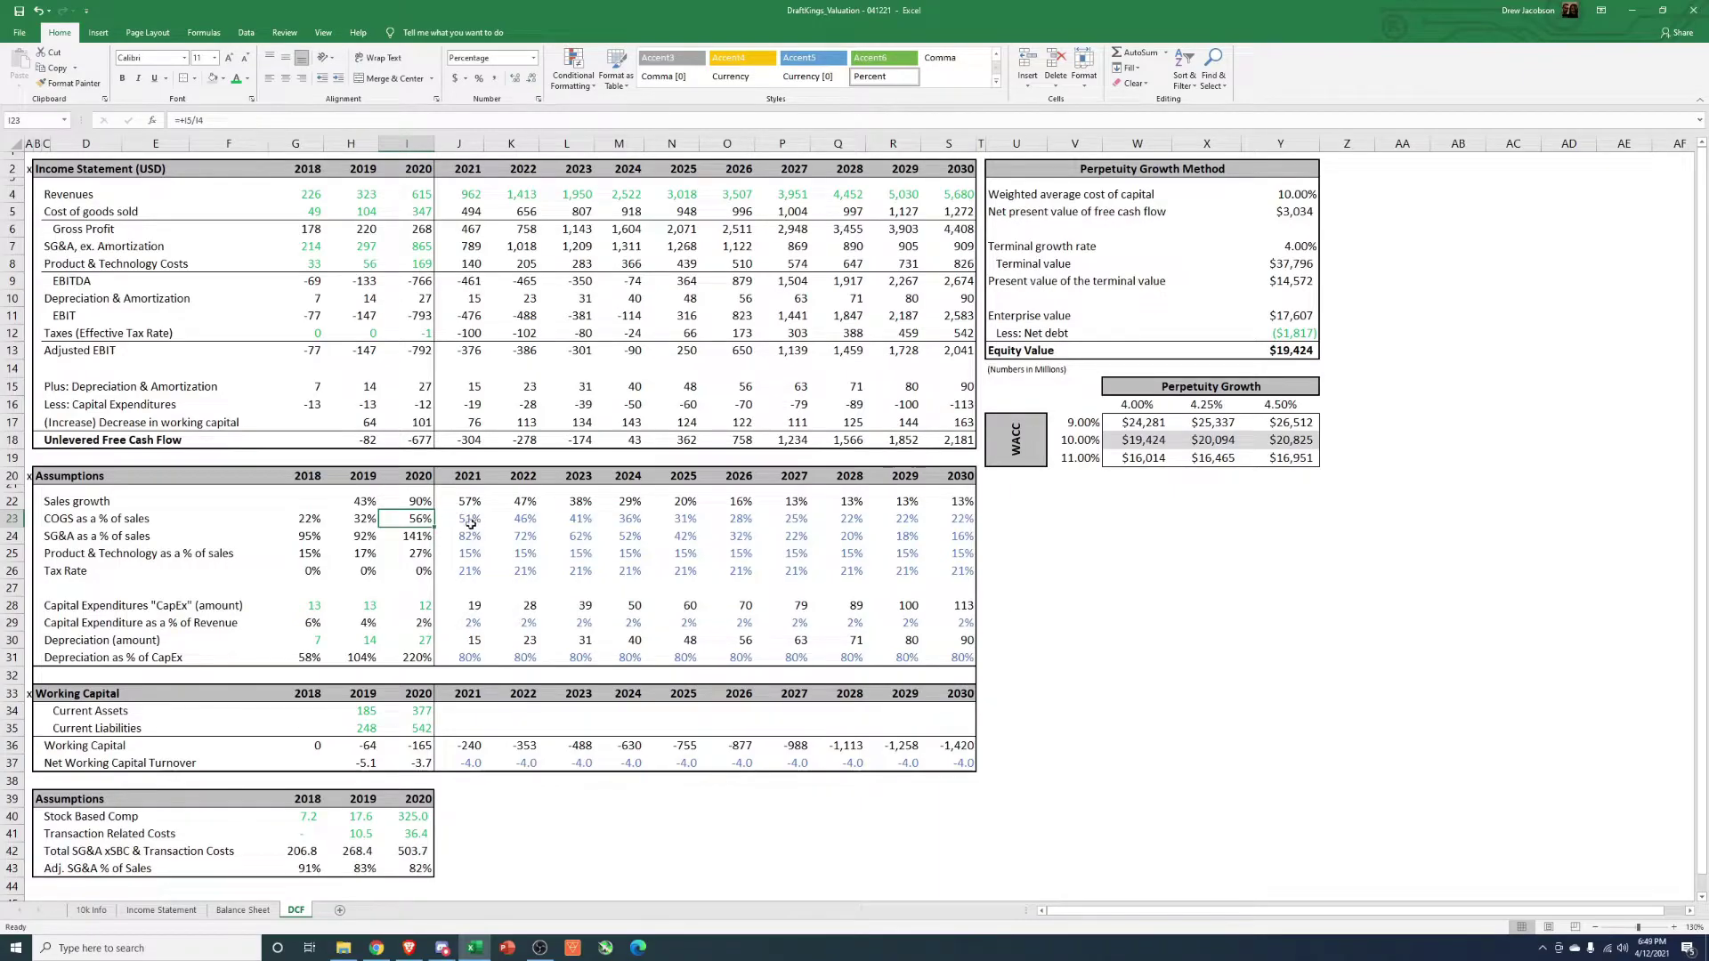
{"action": "left_click_drag", "start_coordinate": [471, 523], "coordinate": [966, 524]}
{"action": "left_click", "coordinate": [935, 520]}
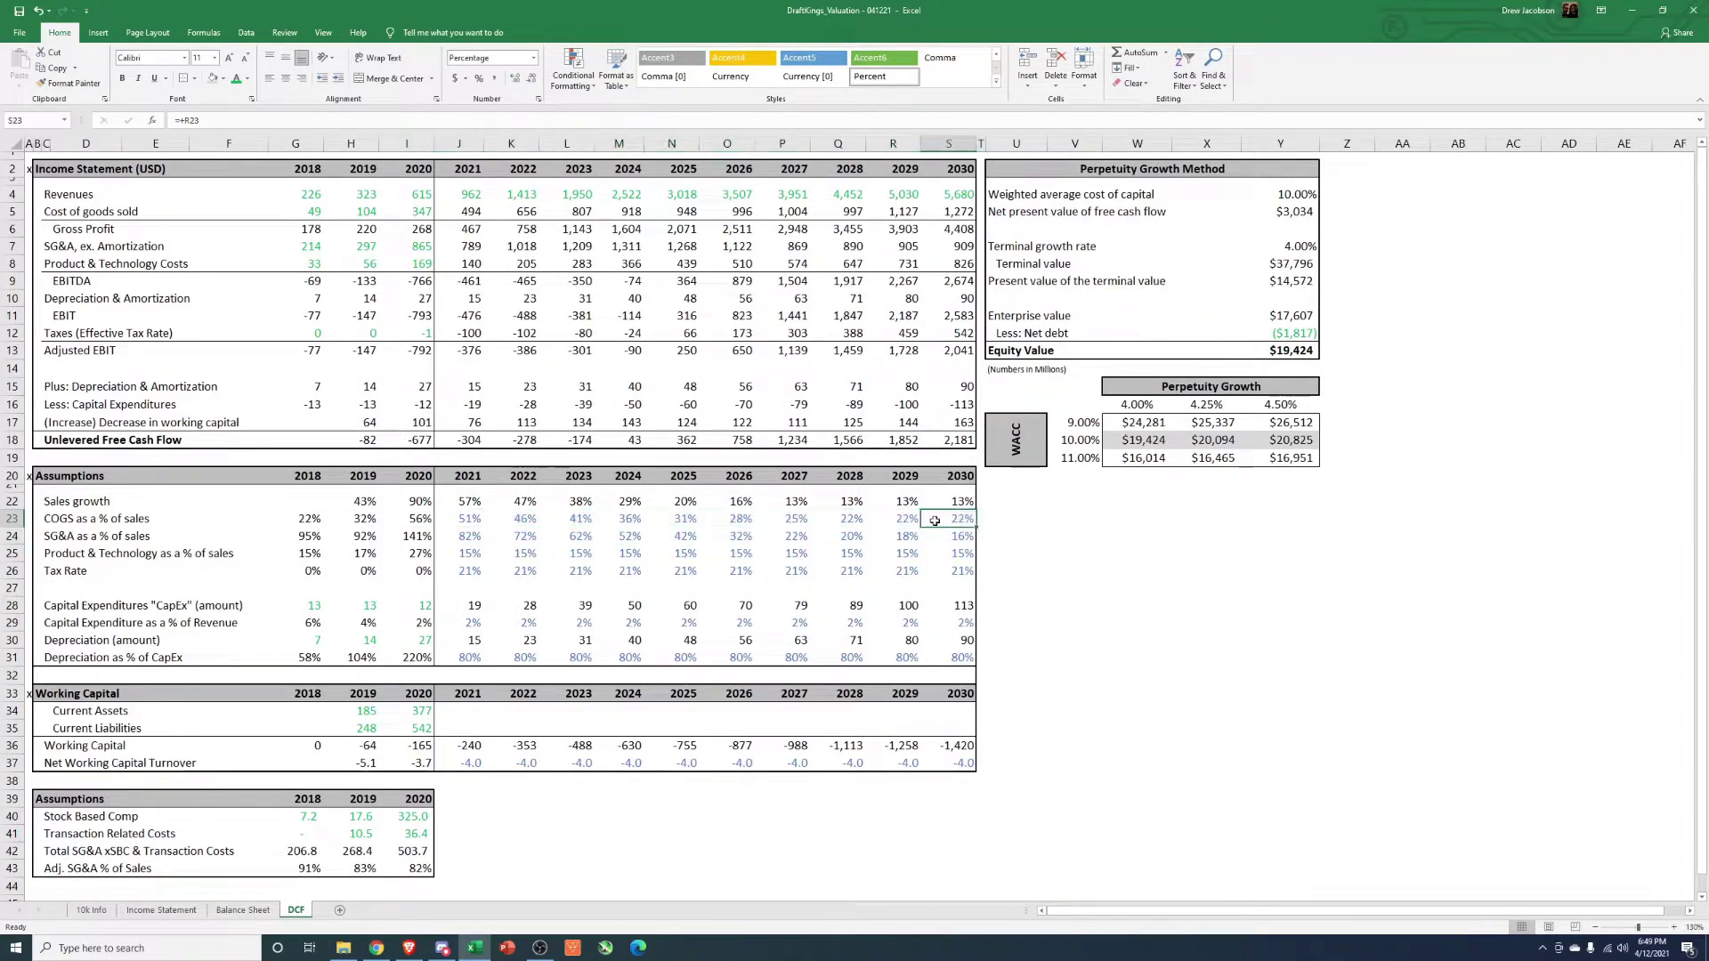
{"action": "left_click_drag", "start_coordinate": [312, 519], "coordinate": [361, 519]}
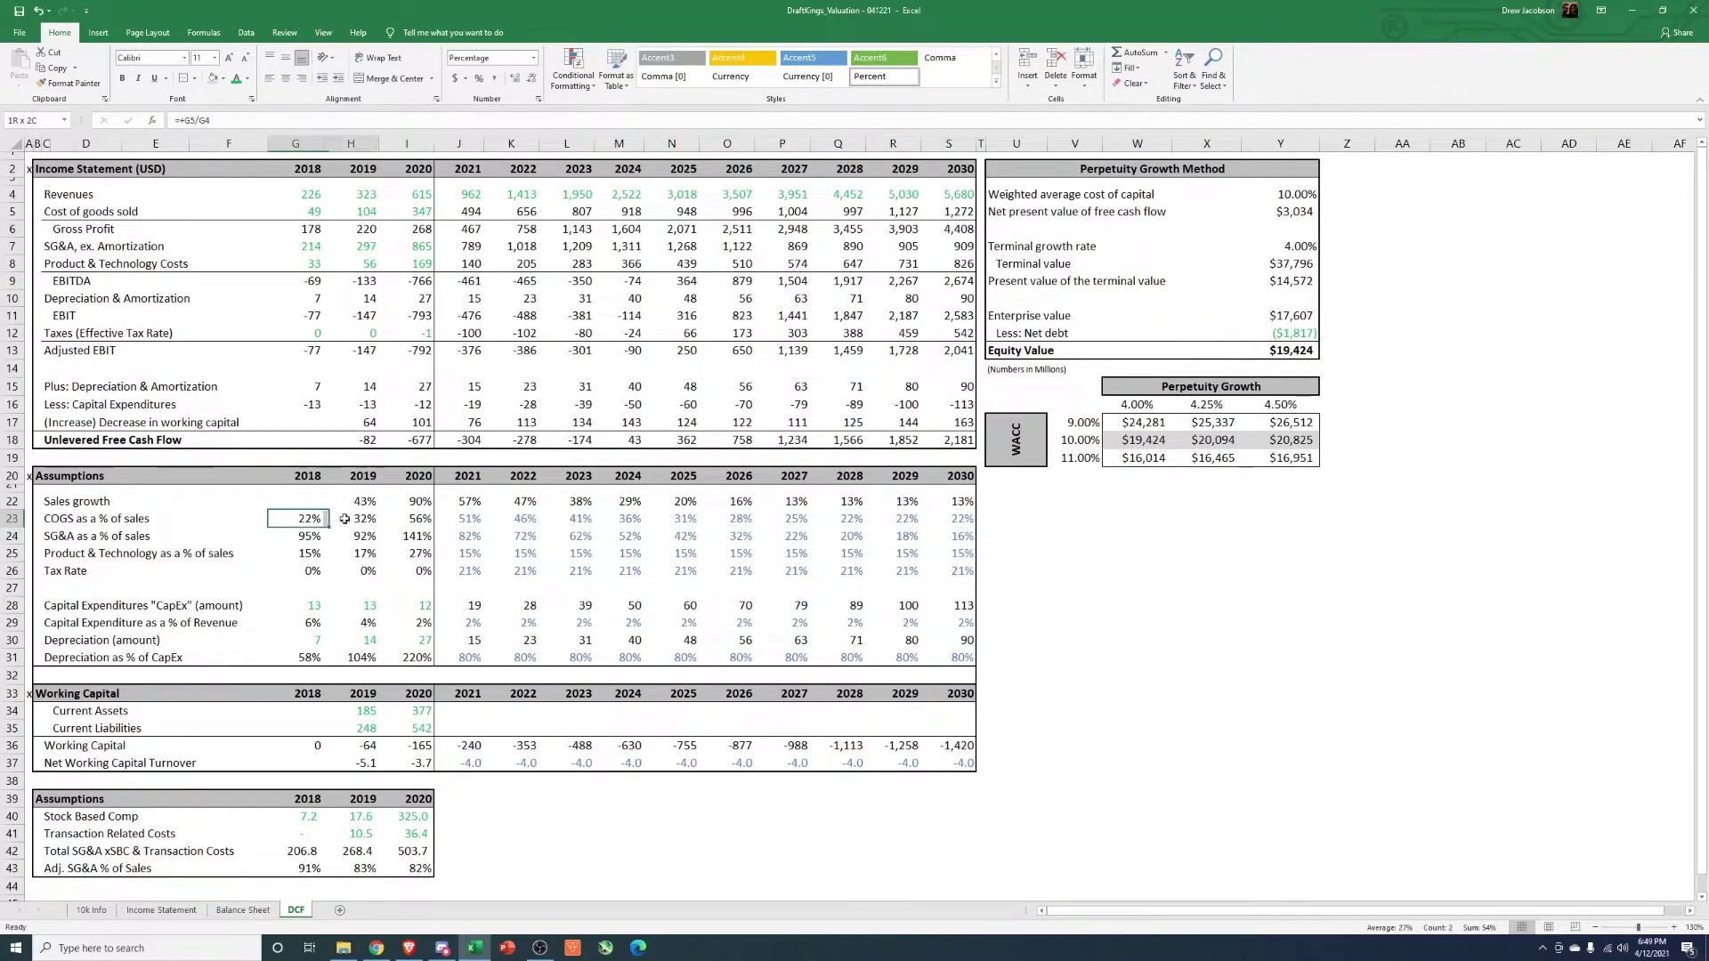
{"action": "left_click", "coordinate": [954, 523]}
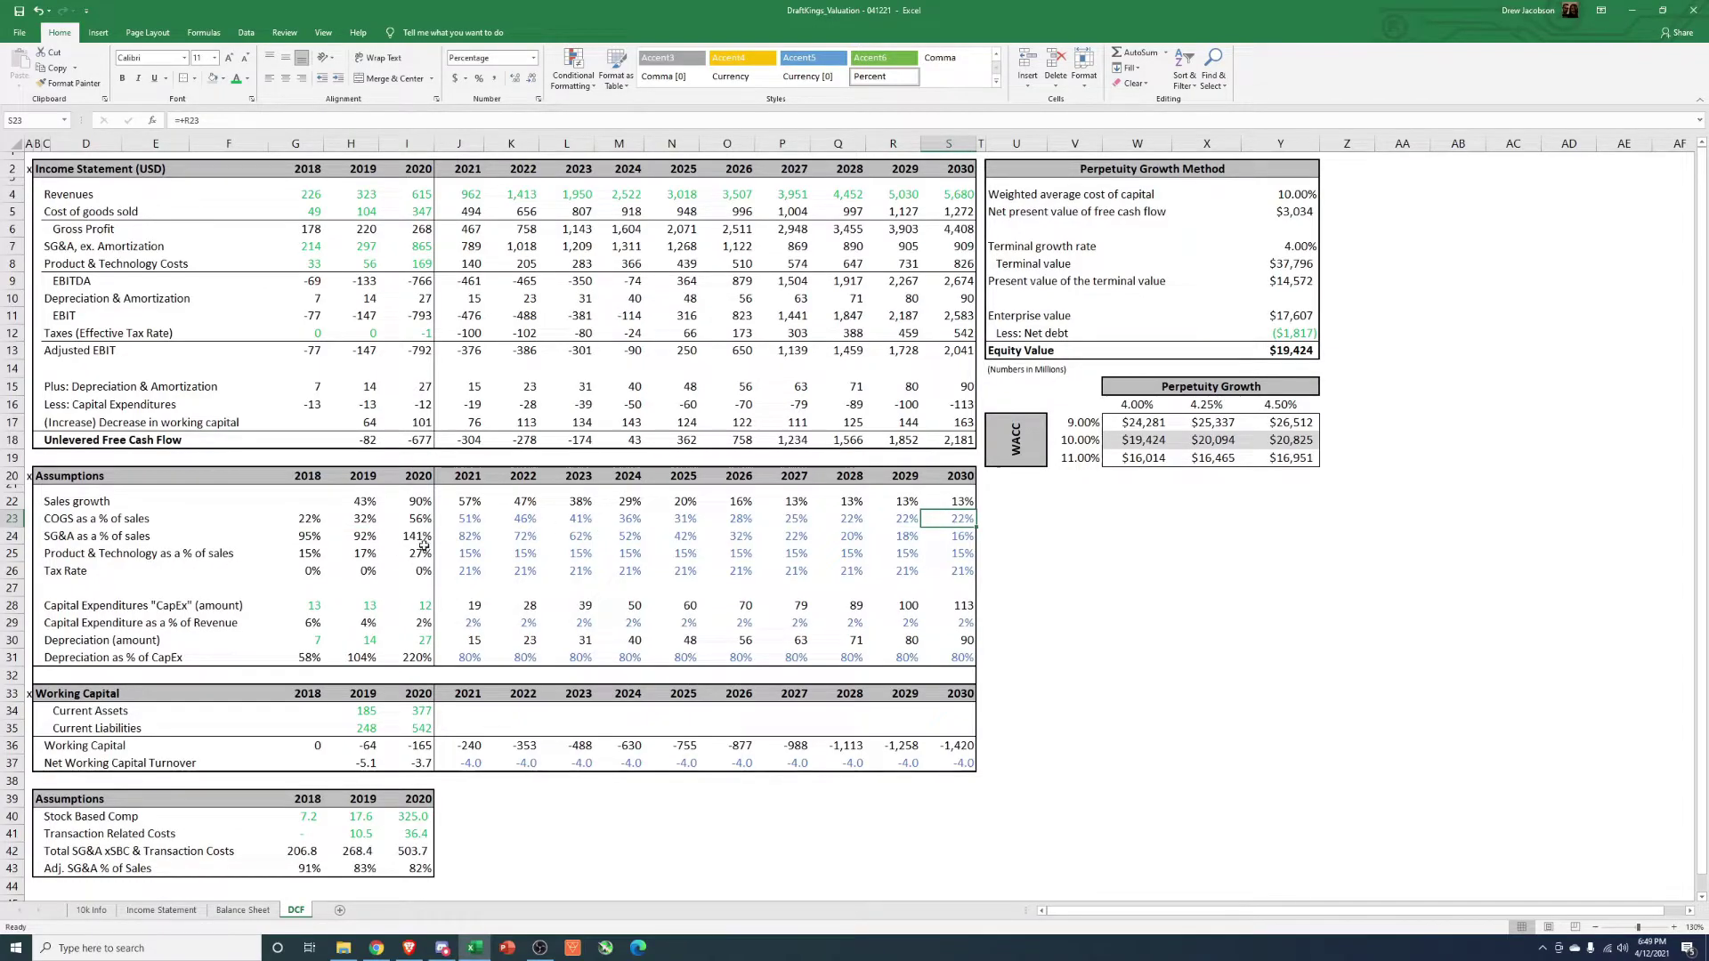
{"action": "left_click", "coordinate": [512, 536]}
{"action": "left_click", "coordinate": [468, 536]}
{"action": "scroll", "coordinate": [299, 808], "scroll_direction": "down", "scroll_amount": 1}
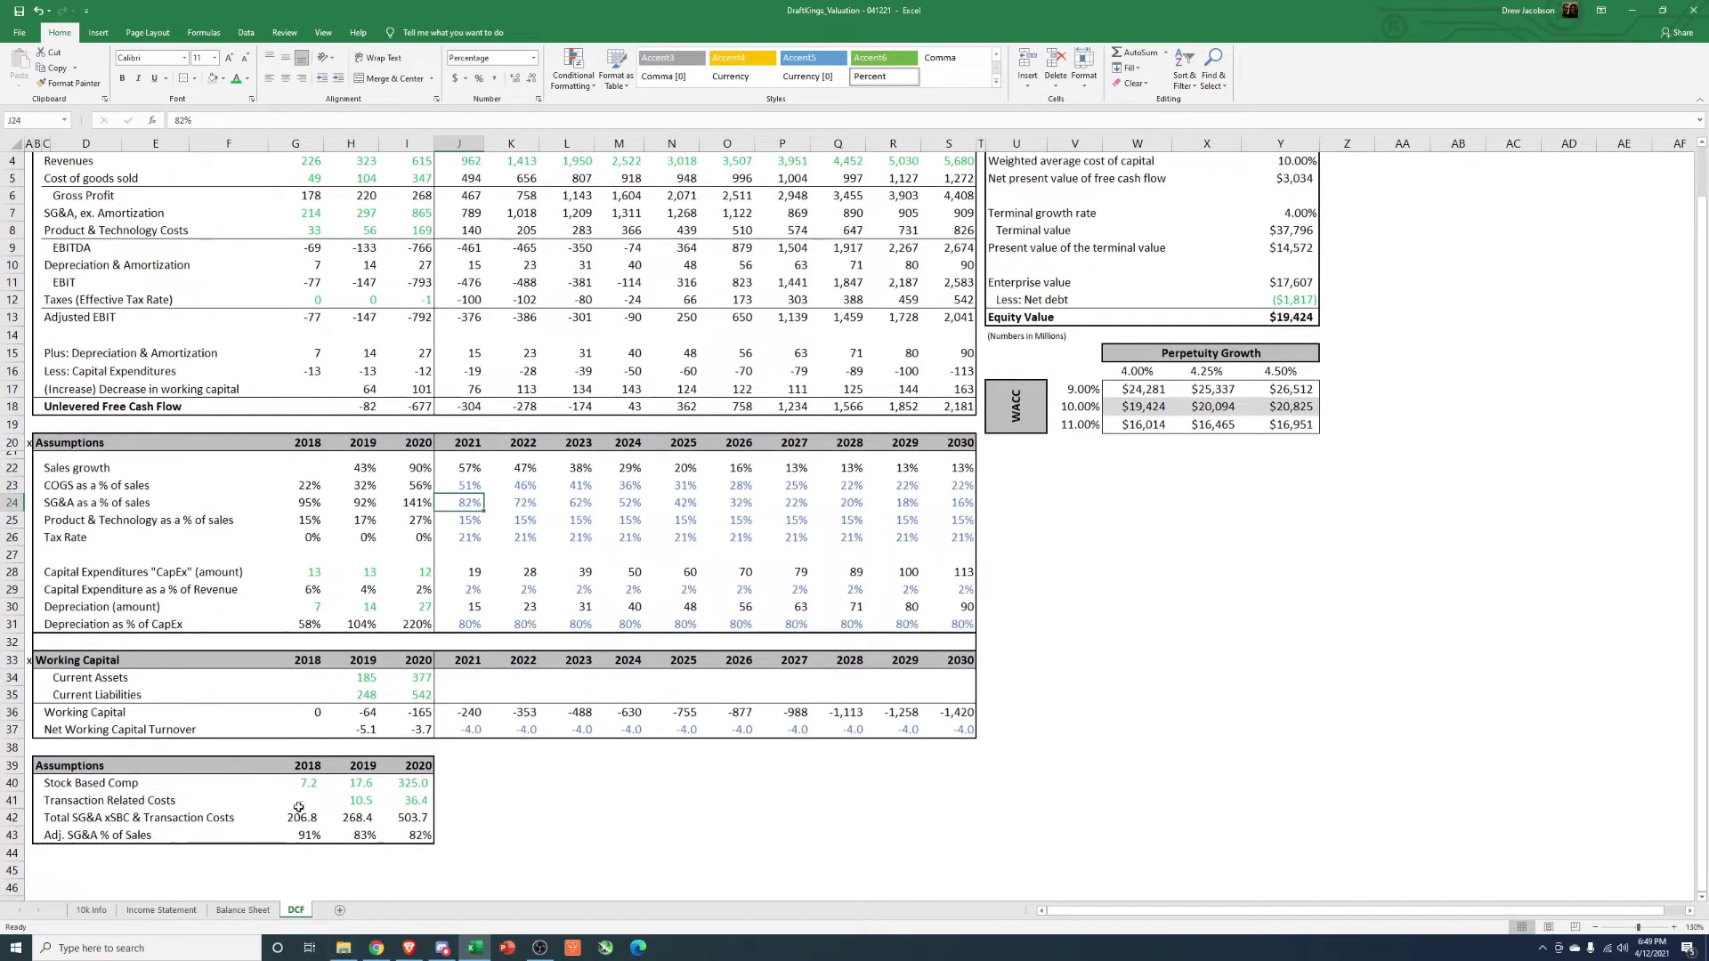
{"action": "left_click_drag", "start_coordinate": [301, 784], "coordinate": [399, 802]}
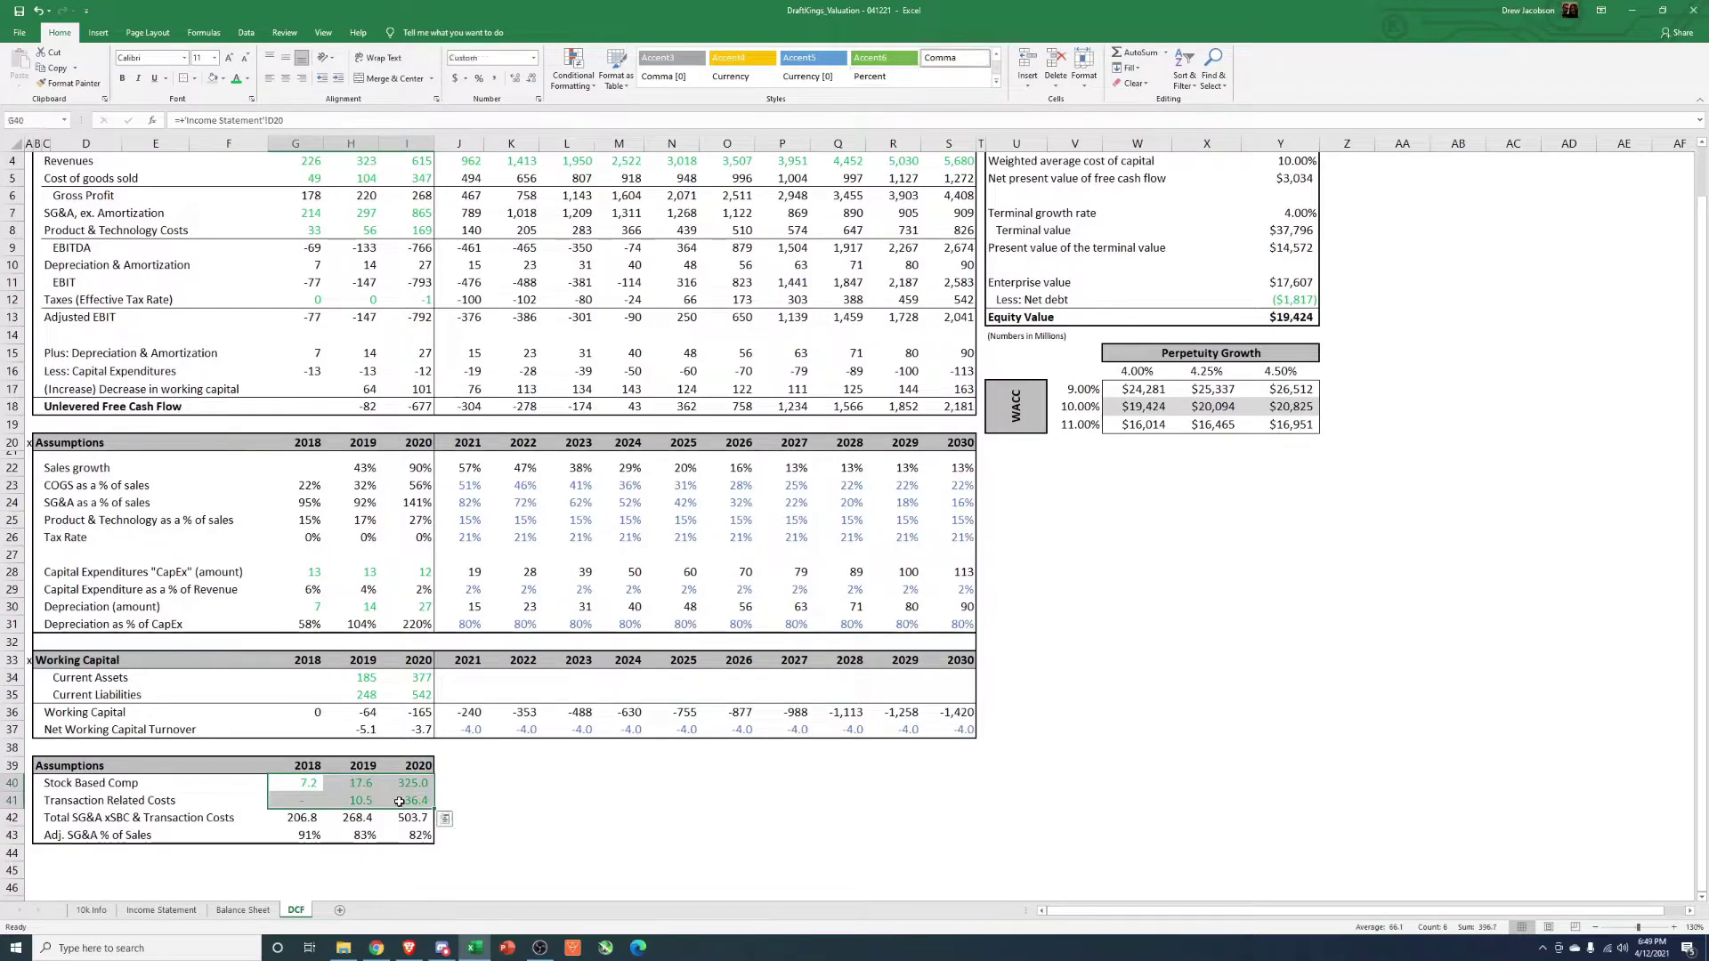
{"action": "left_click", "coordinate": [307, 819]}
{"action": "left_click", "coordinate": [408, 824]}
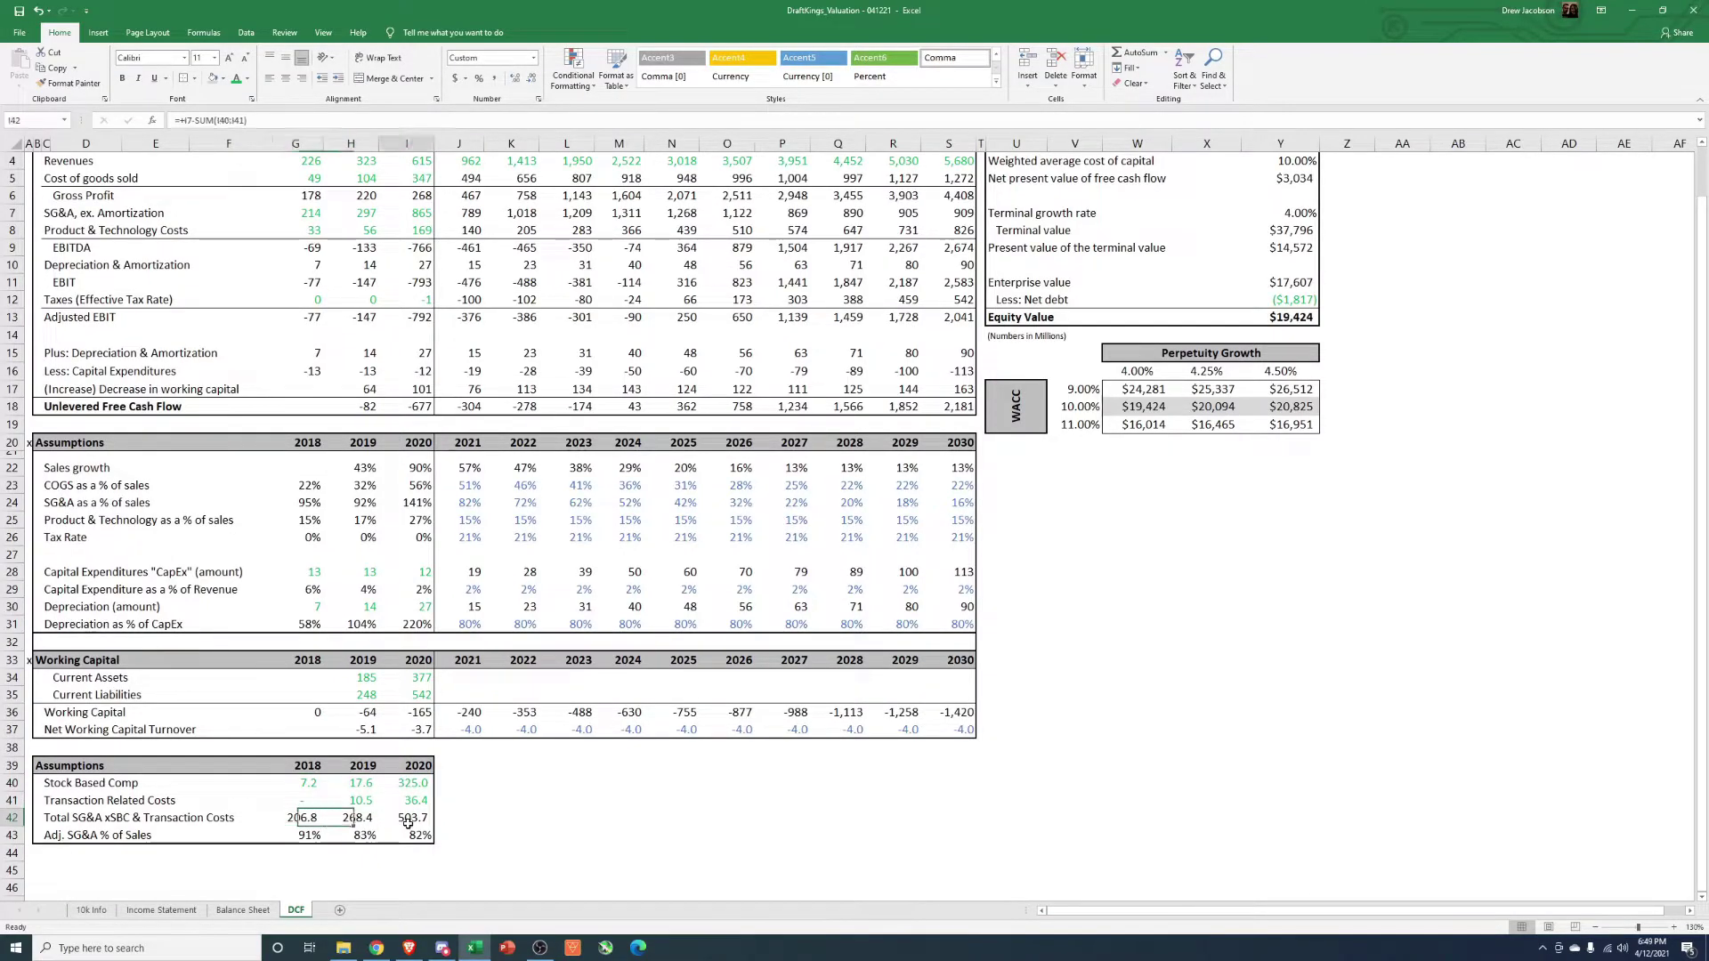
{"action": "double_click", "coordinate": [407, 823]}
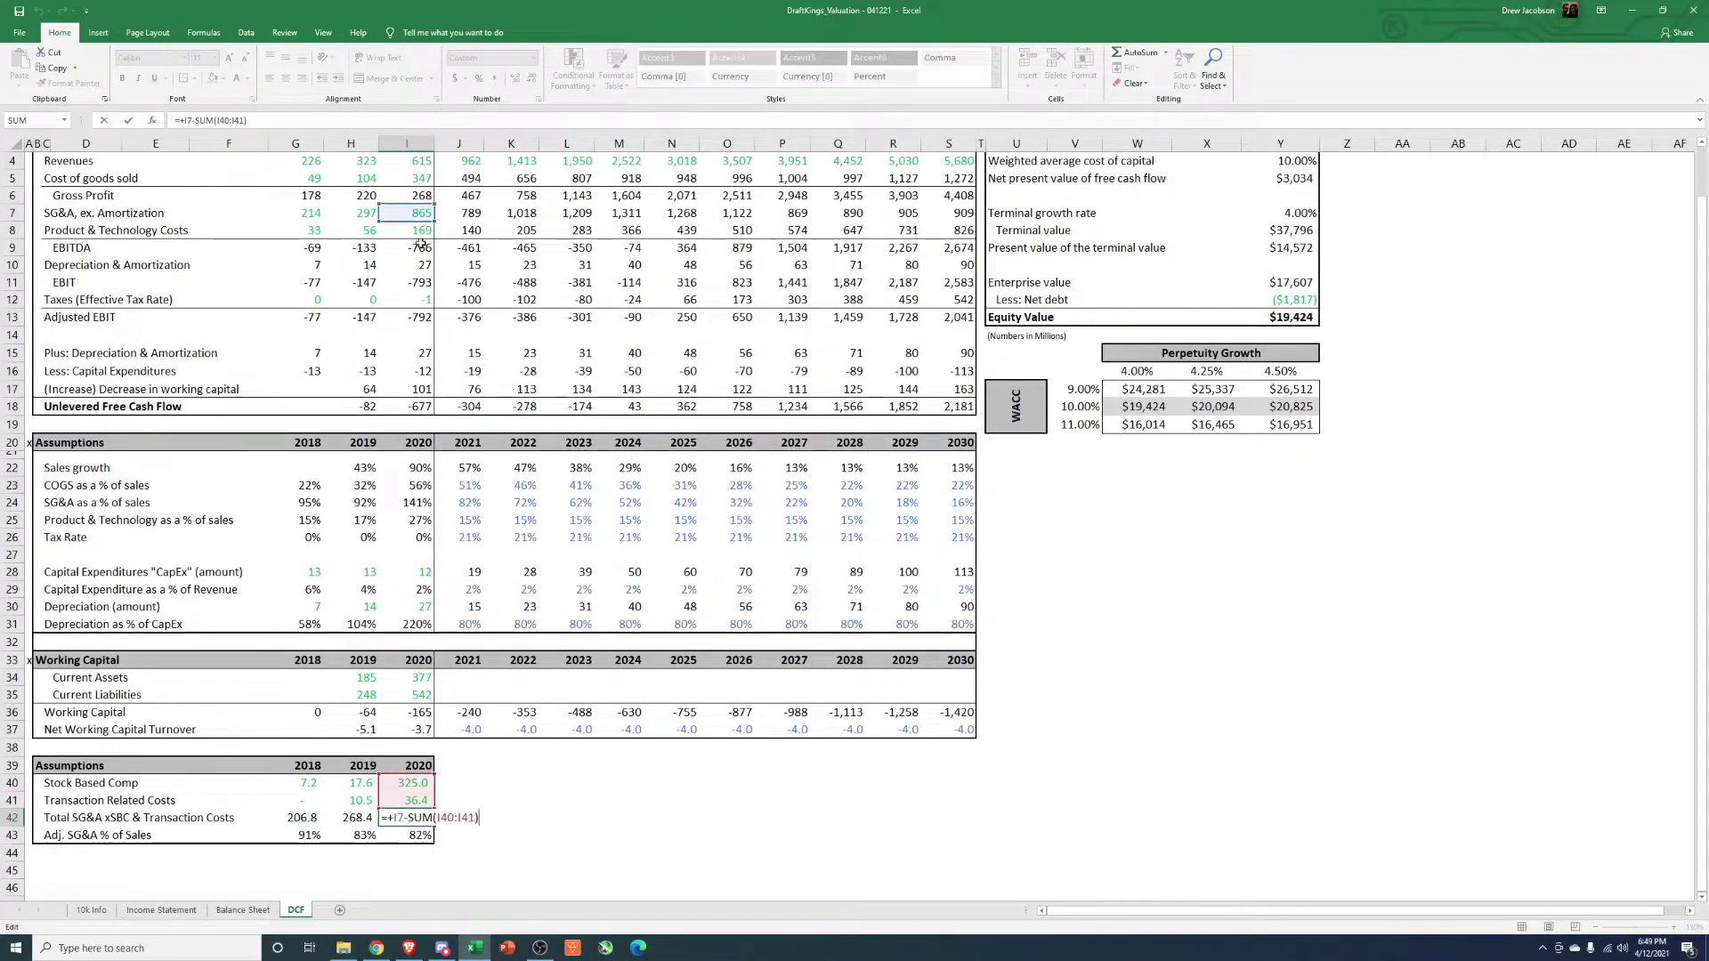
{"action": "key", "text": "ctrl+Return"}
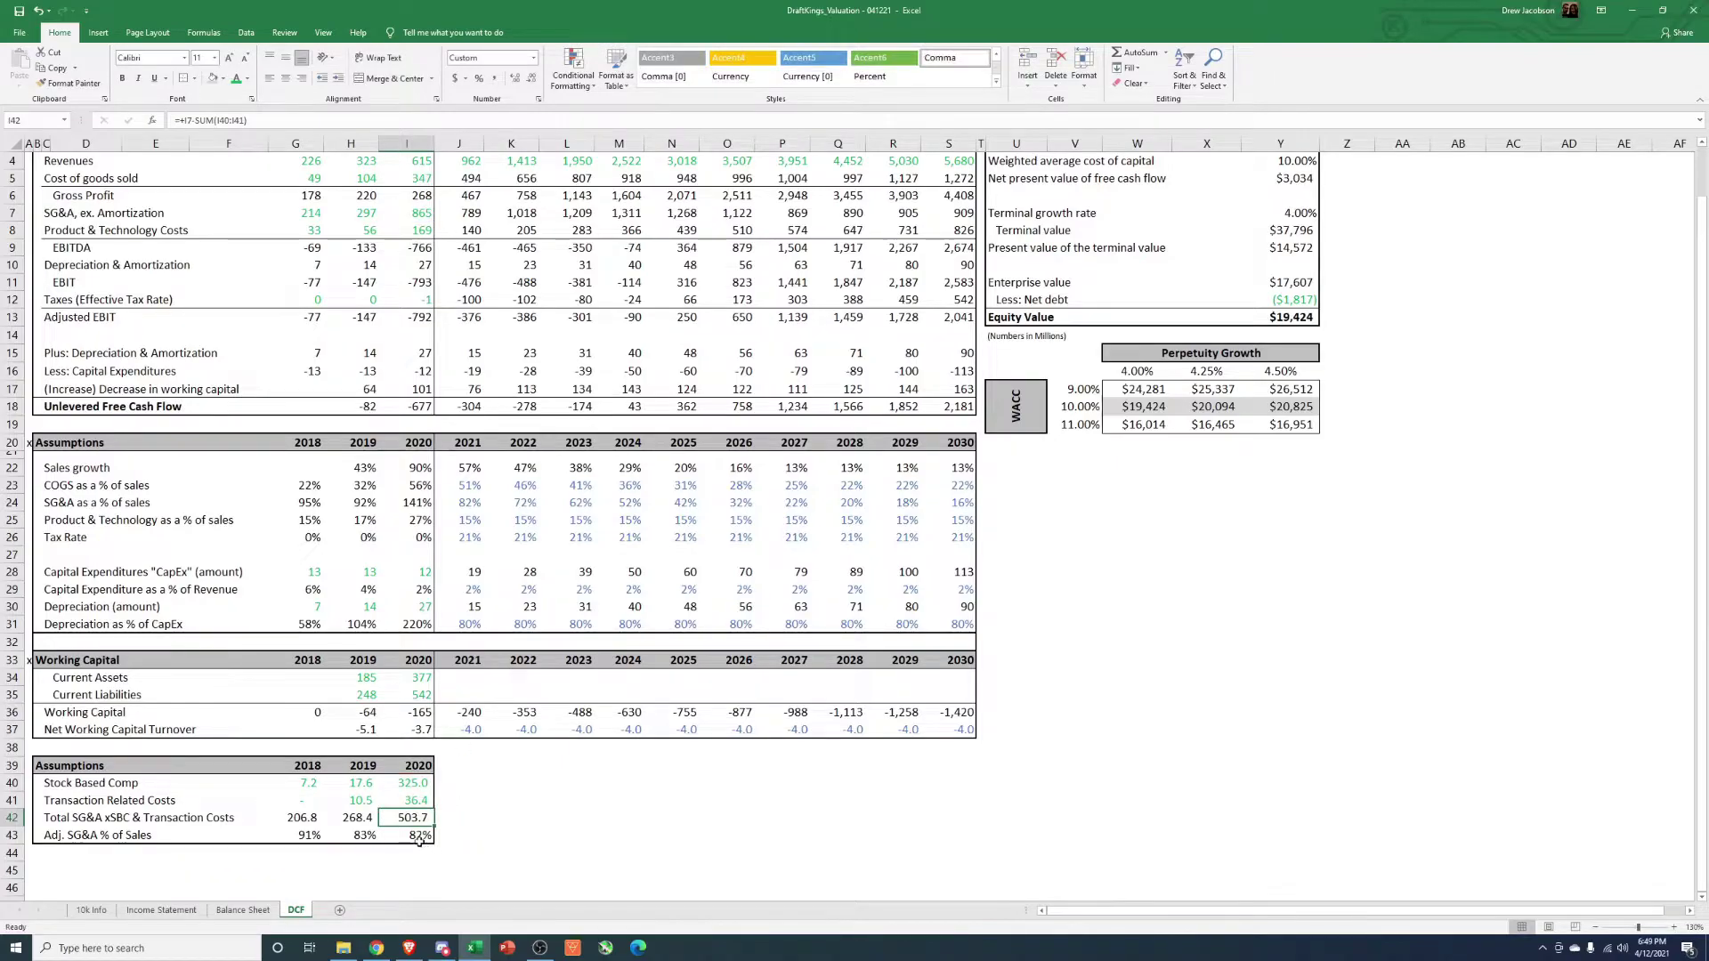
{"action": "left_click", "coordinate": [307, 835]}
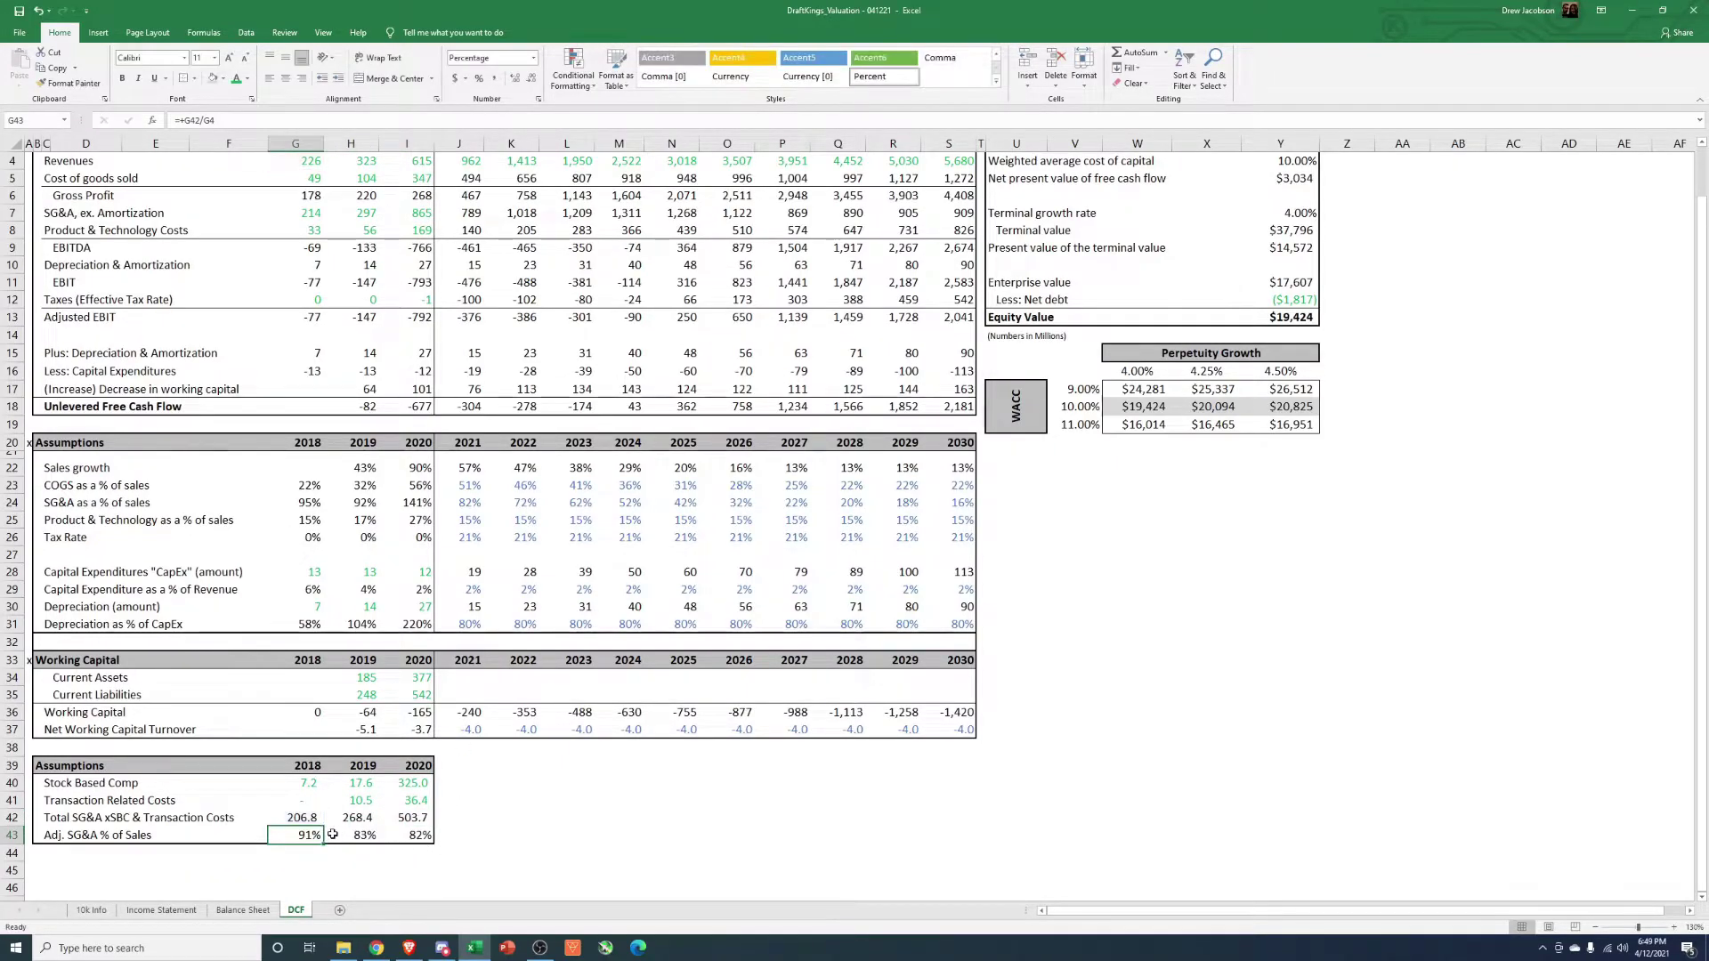
{"action": "left_click", "coordinate": [361, 835]}
{"action": "left_click", "coordinate": [411, 835]}
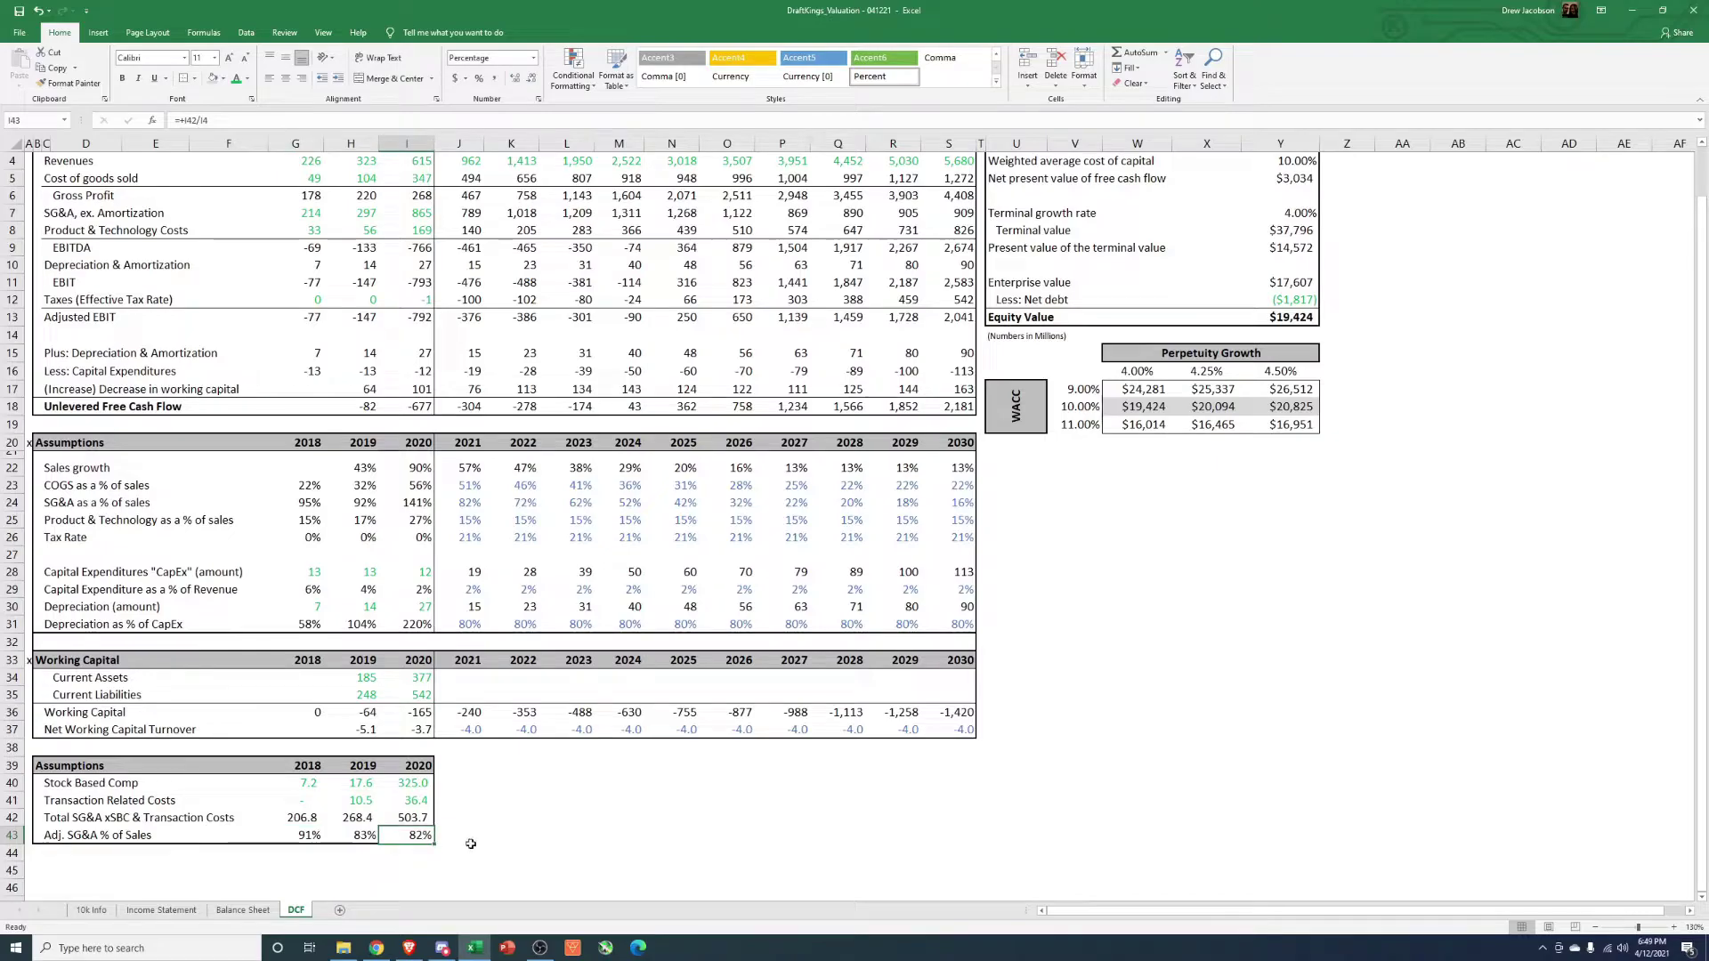
{"action": "left_click", "coordinate": [469, 502]}
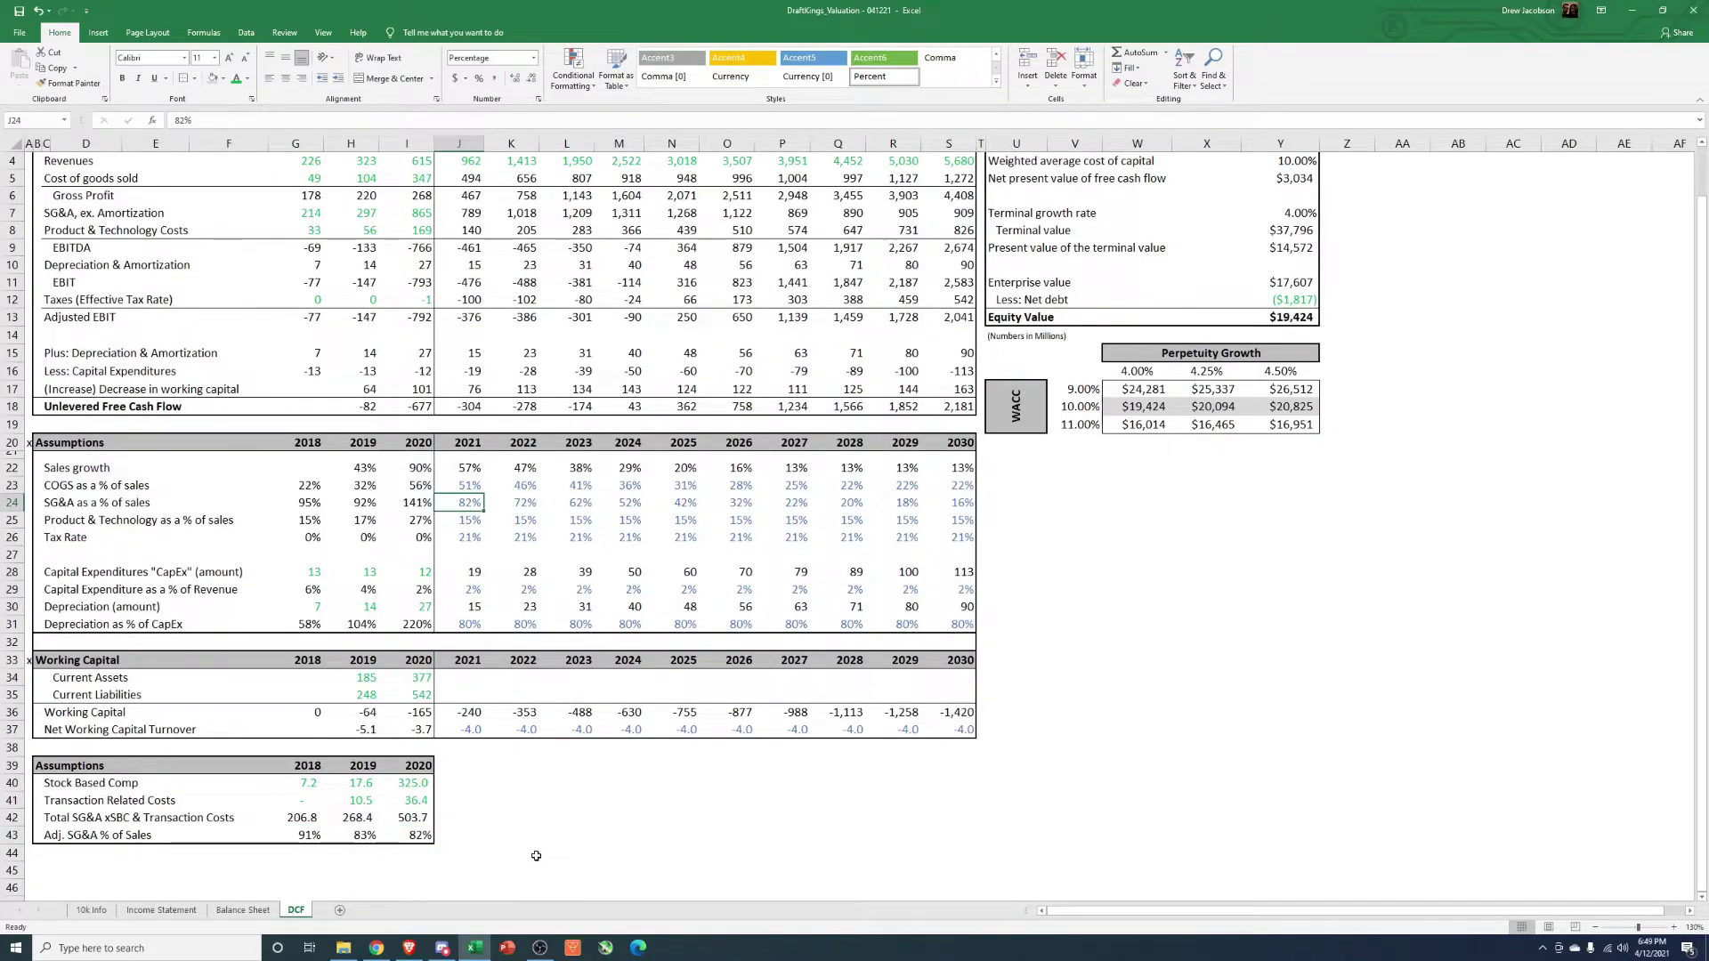
{"action": "scroll", "coordinate": [532, 840], "scroll_direction": "up", "scroll_amount": 1}
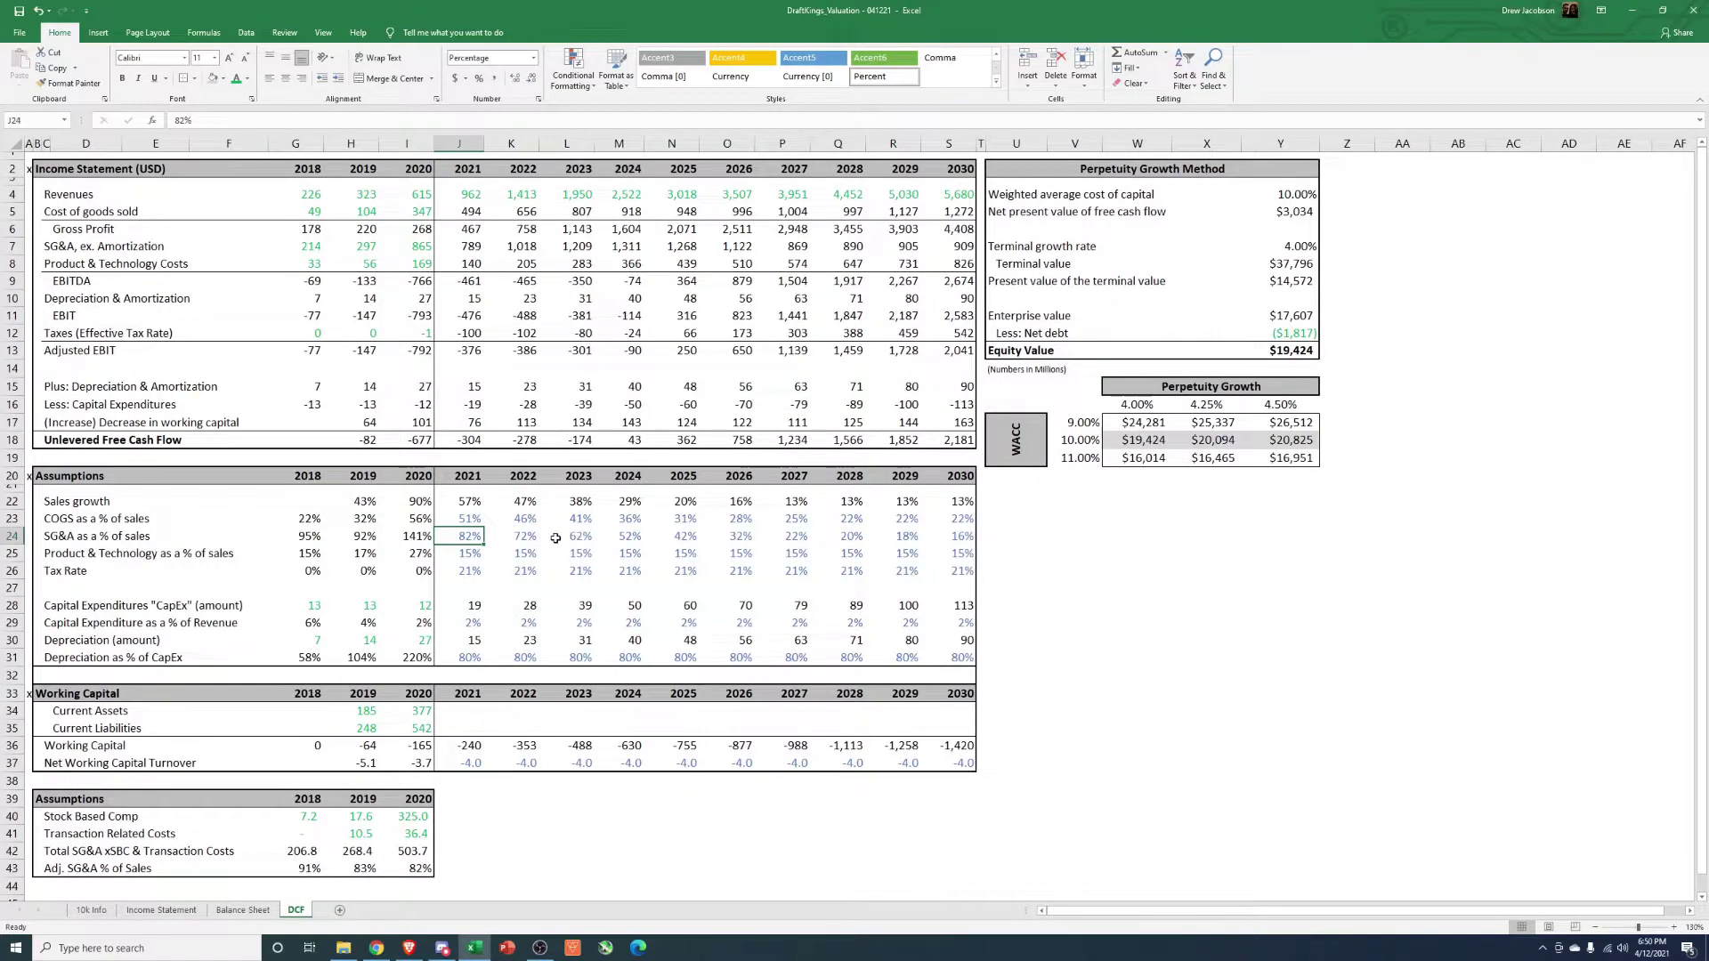
{"action": "left_click", "coordinate": [516, 540]}
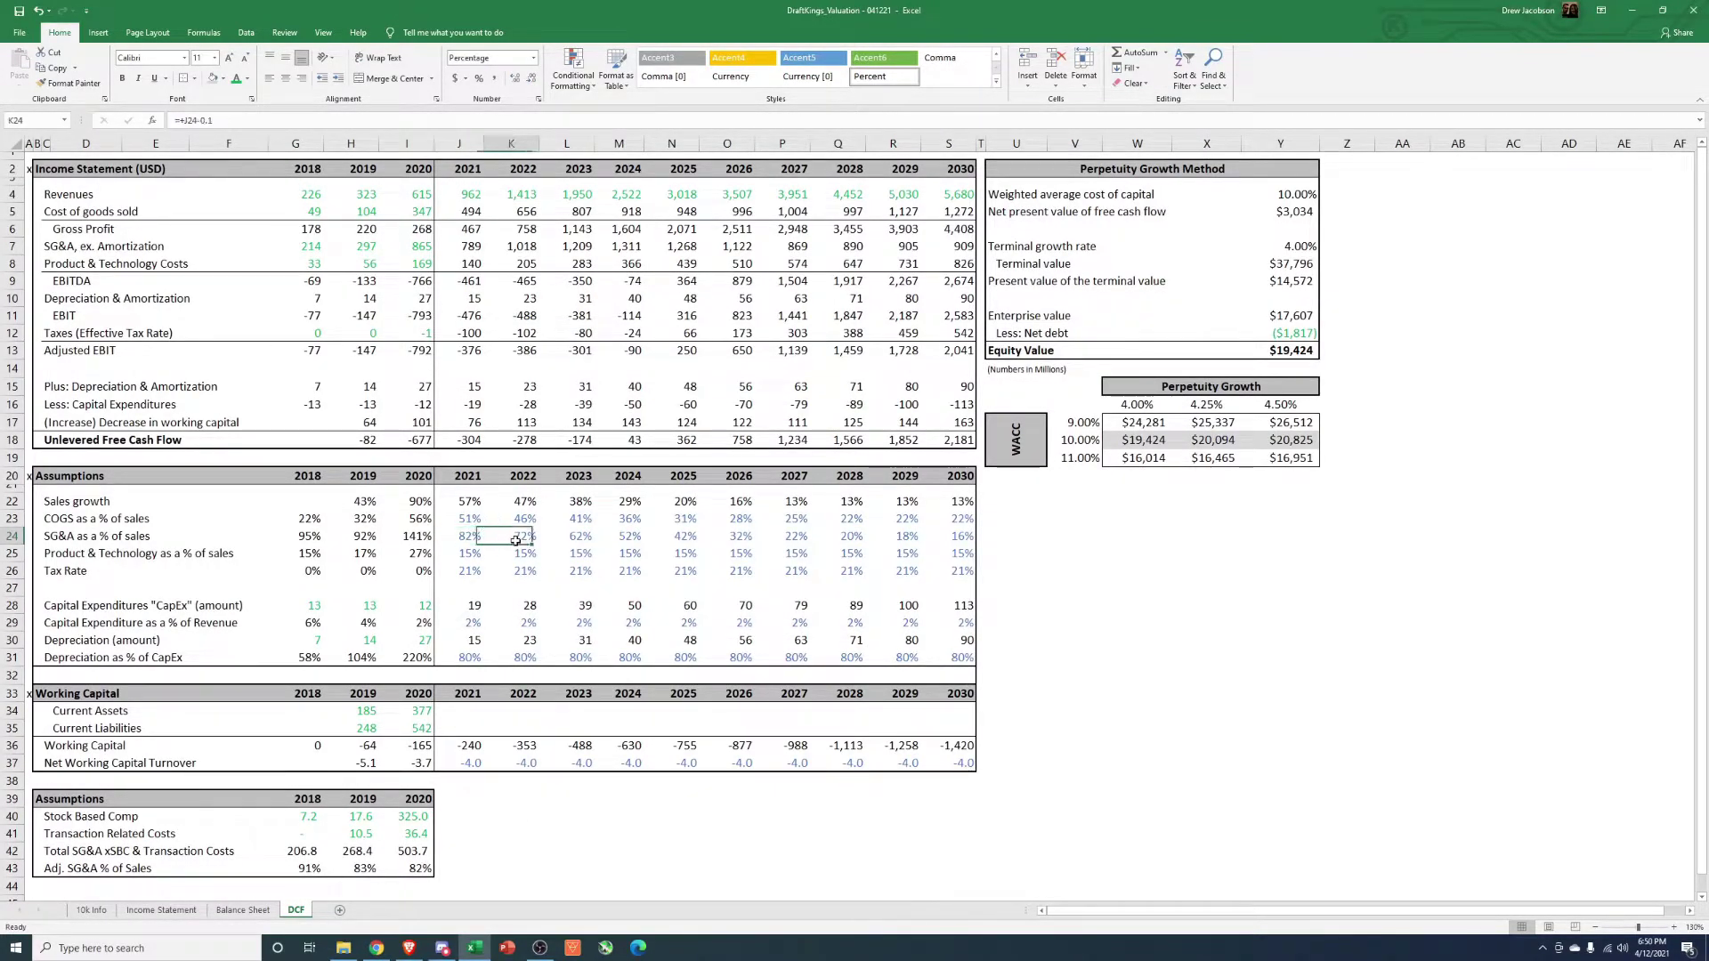
{"action": "left_click", "coordinate": [462, 540]}
{"action": "left_click", "coordinate": [515, 539]}
{"action": "left_click", "coordinate": [462, 539]}
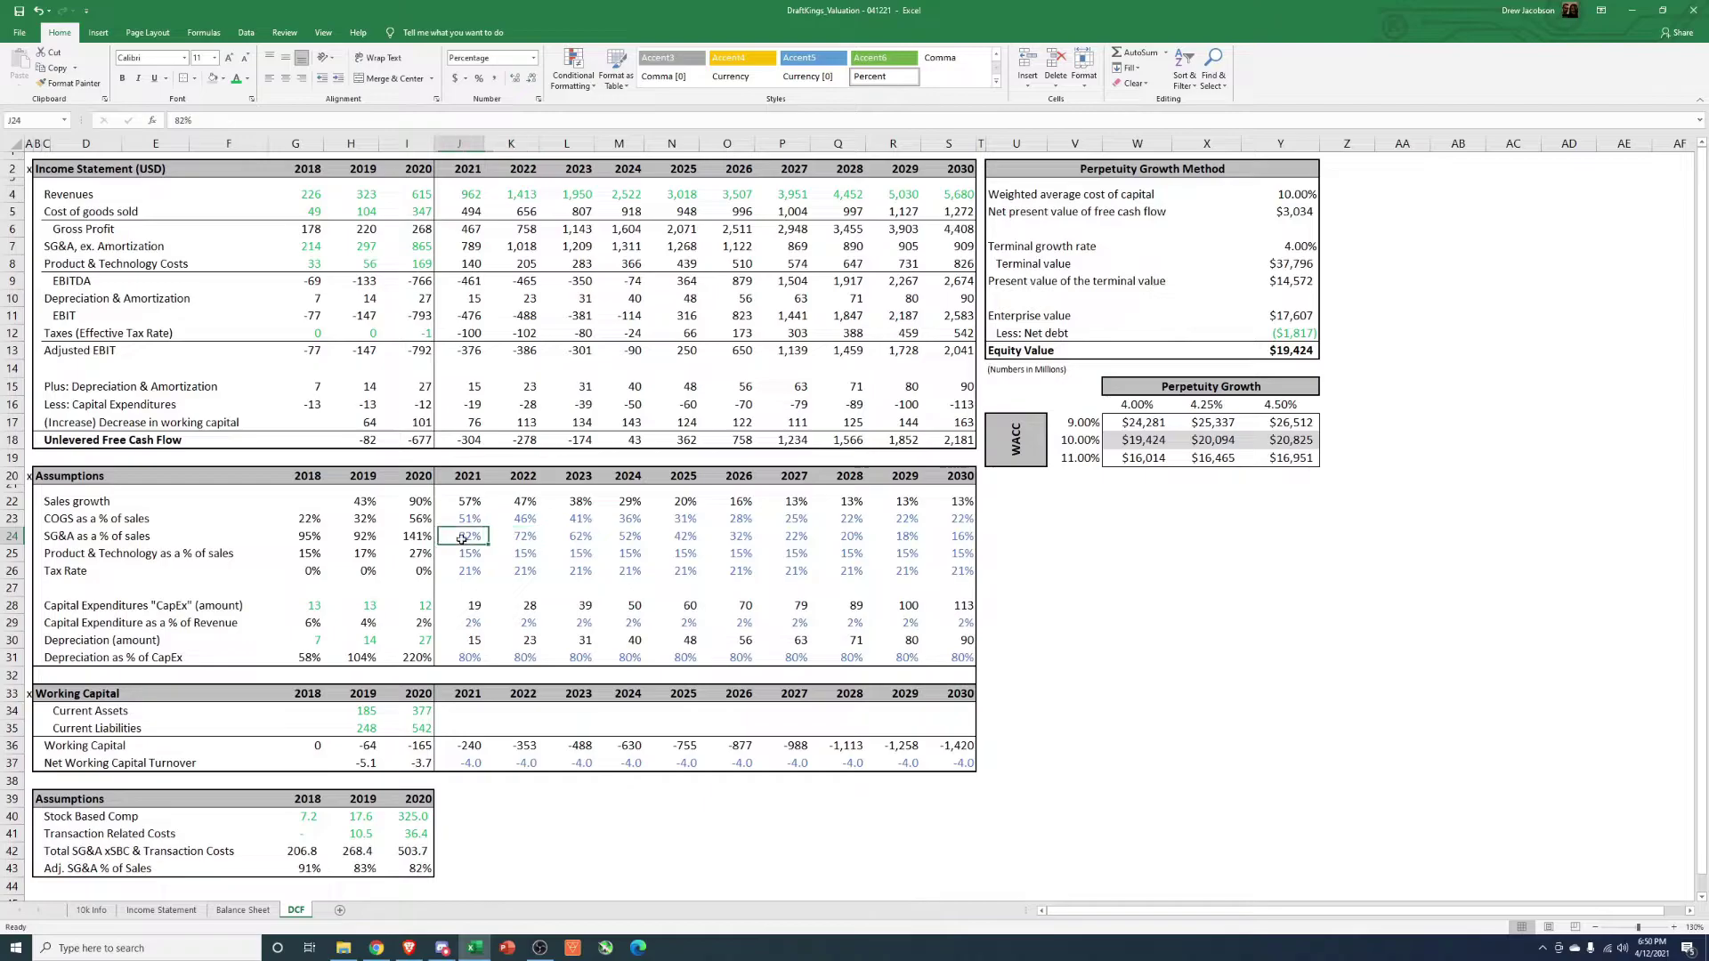
{"action": "left_click", "coordinate": [515, 539]}
{"action": "left_click", "coordinate": [684, 539]}
{"action": "left_click", "coordinate": [796, 541]}
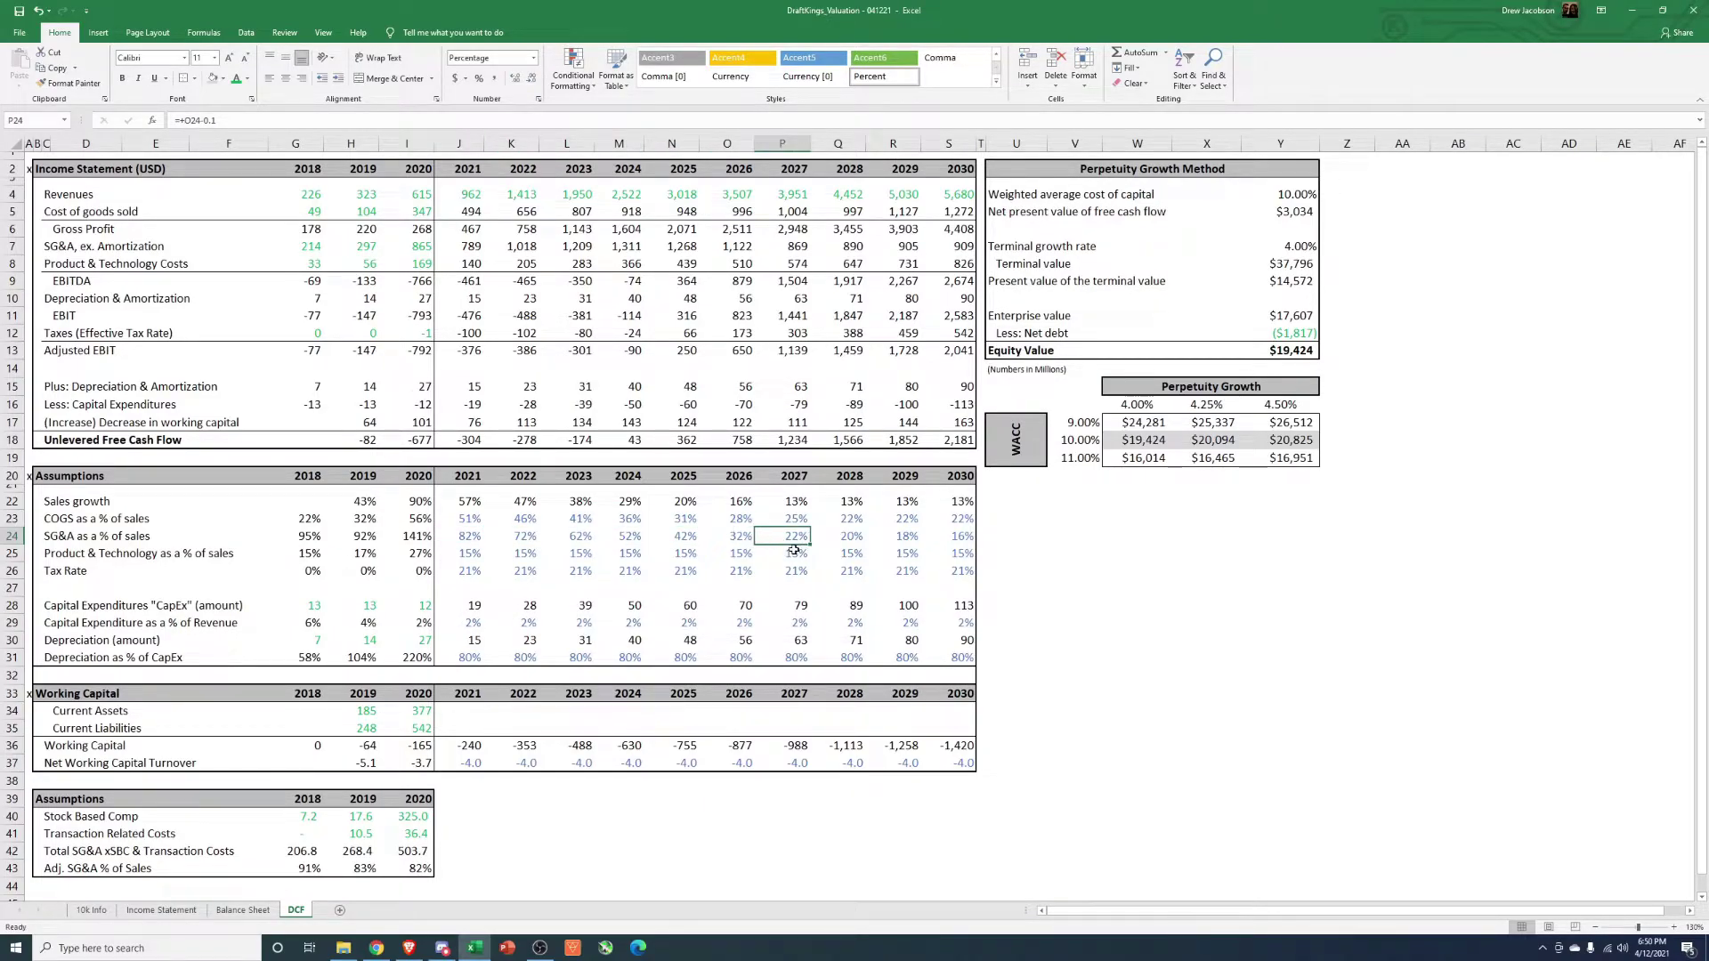
{"action": "left_click", "coordinate": [945, 535]}
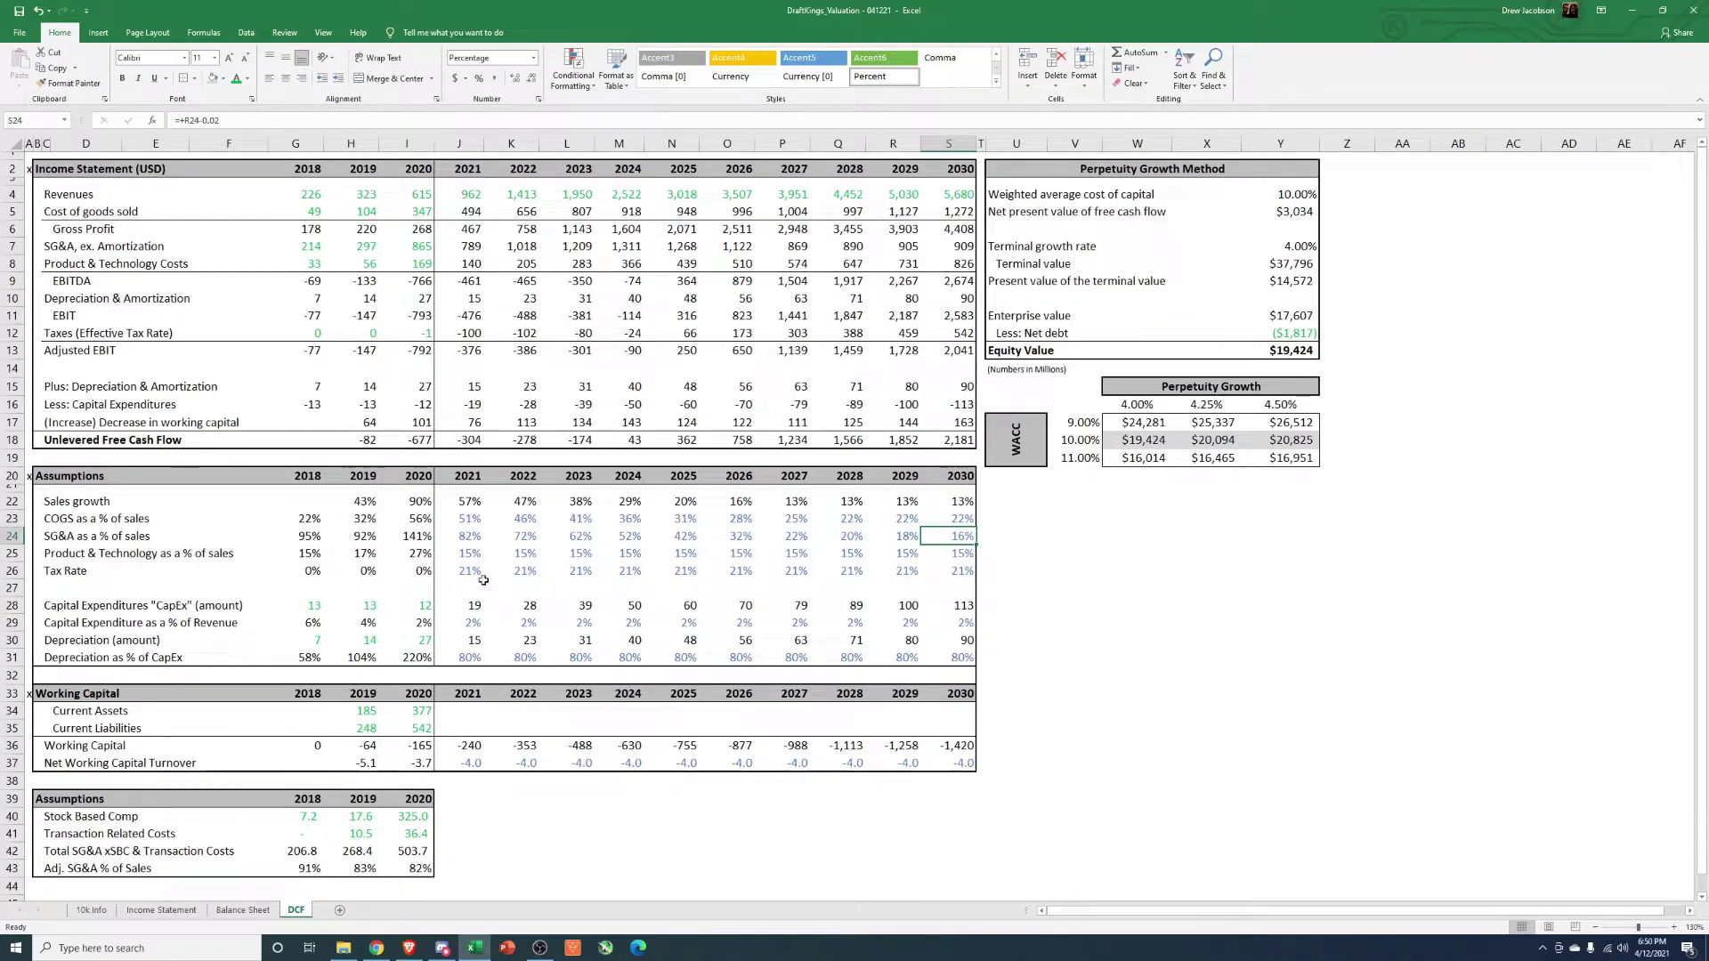
{"action": "left_click_drag", "start_coordinate": [458, 537], "coordinate": [932, 539]}
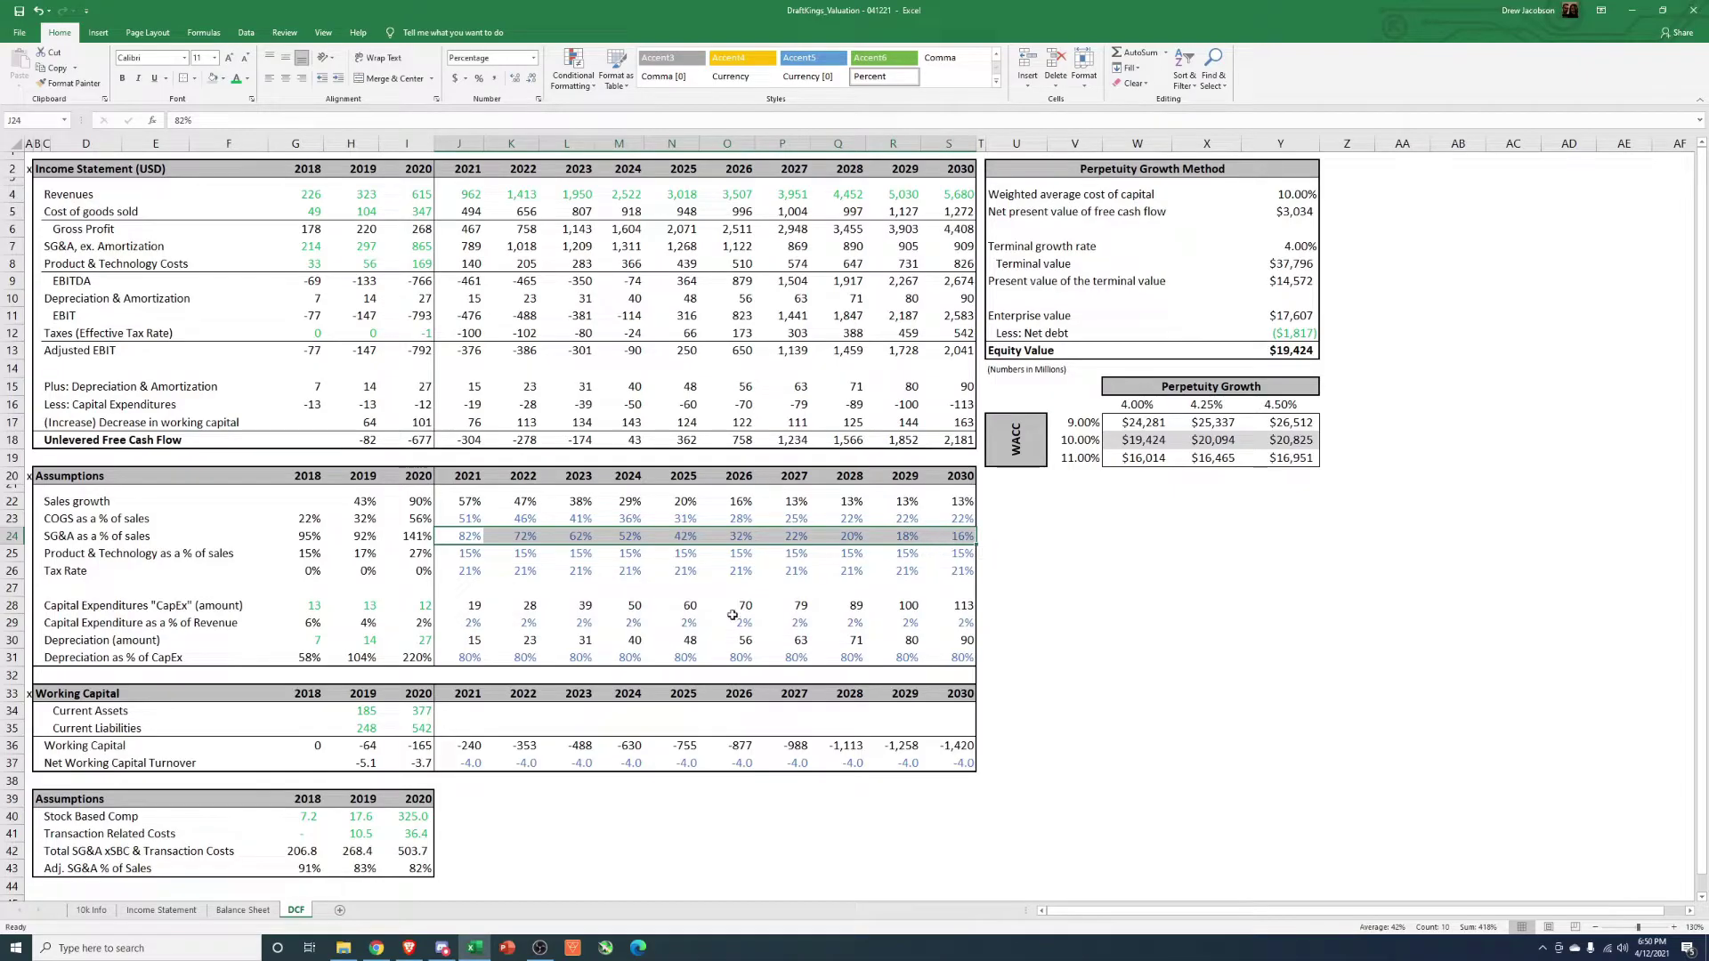
{"action": "left_click", "coordinate": [410, 821]}
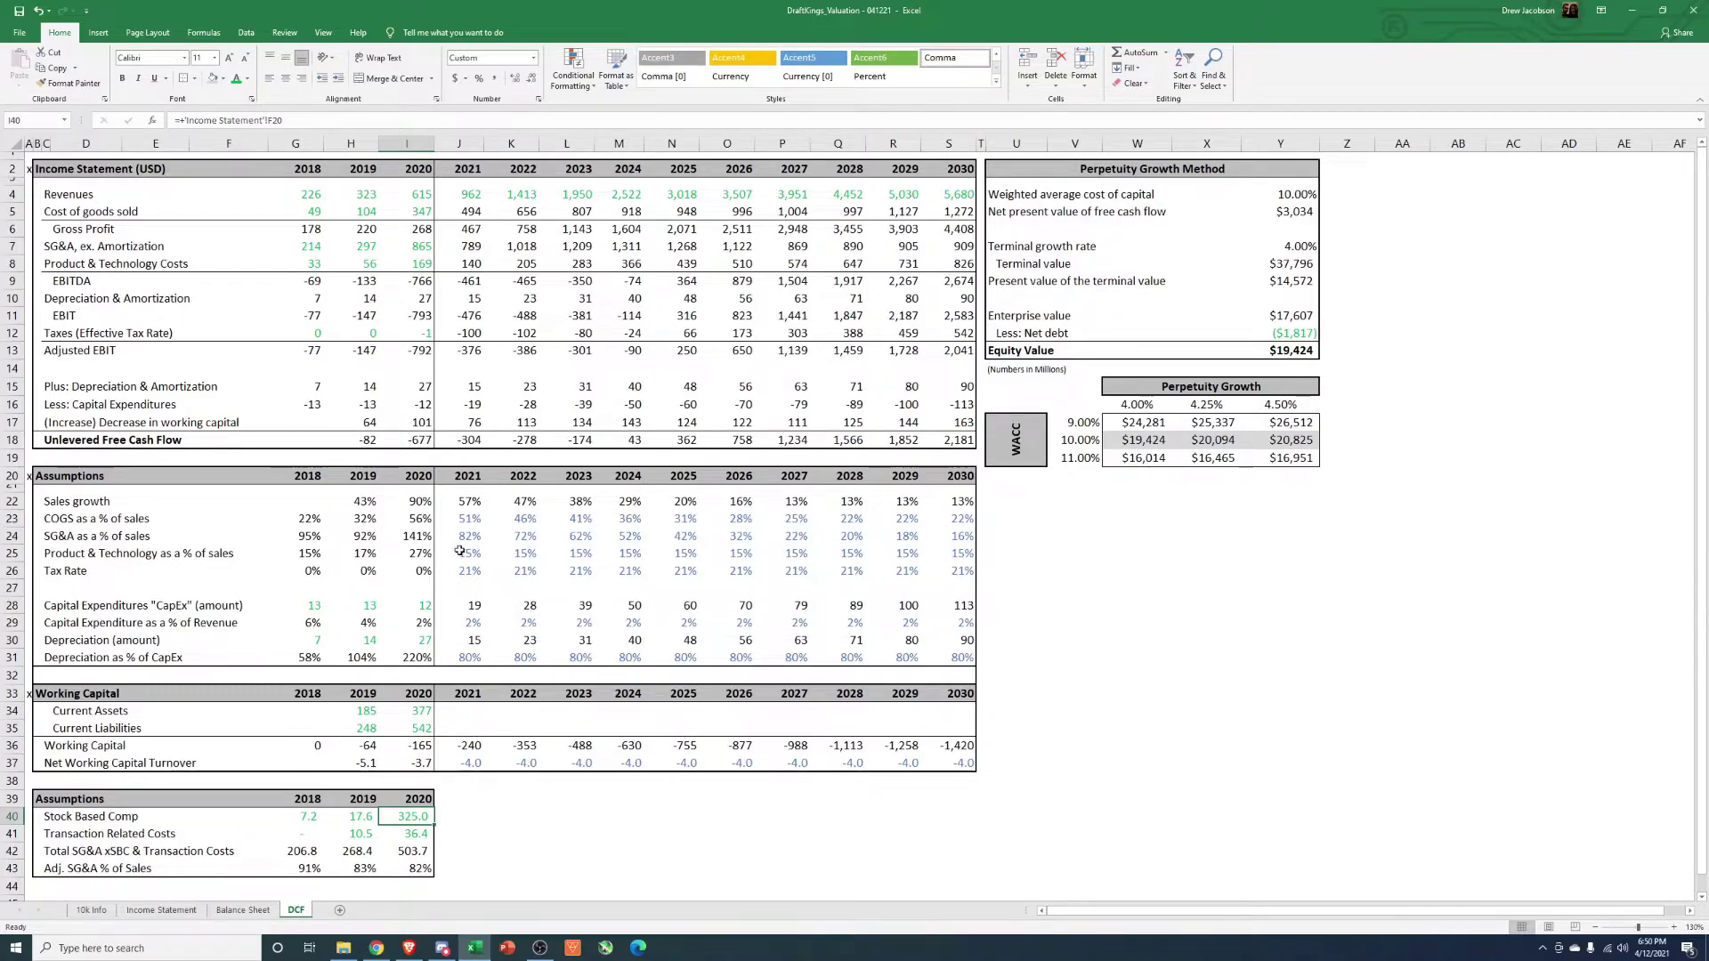
{"action": "left_click_drag", "start_coordinate": [460, 551], "coordinate": [966, 555]}
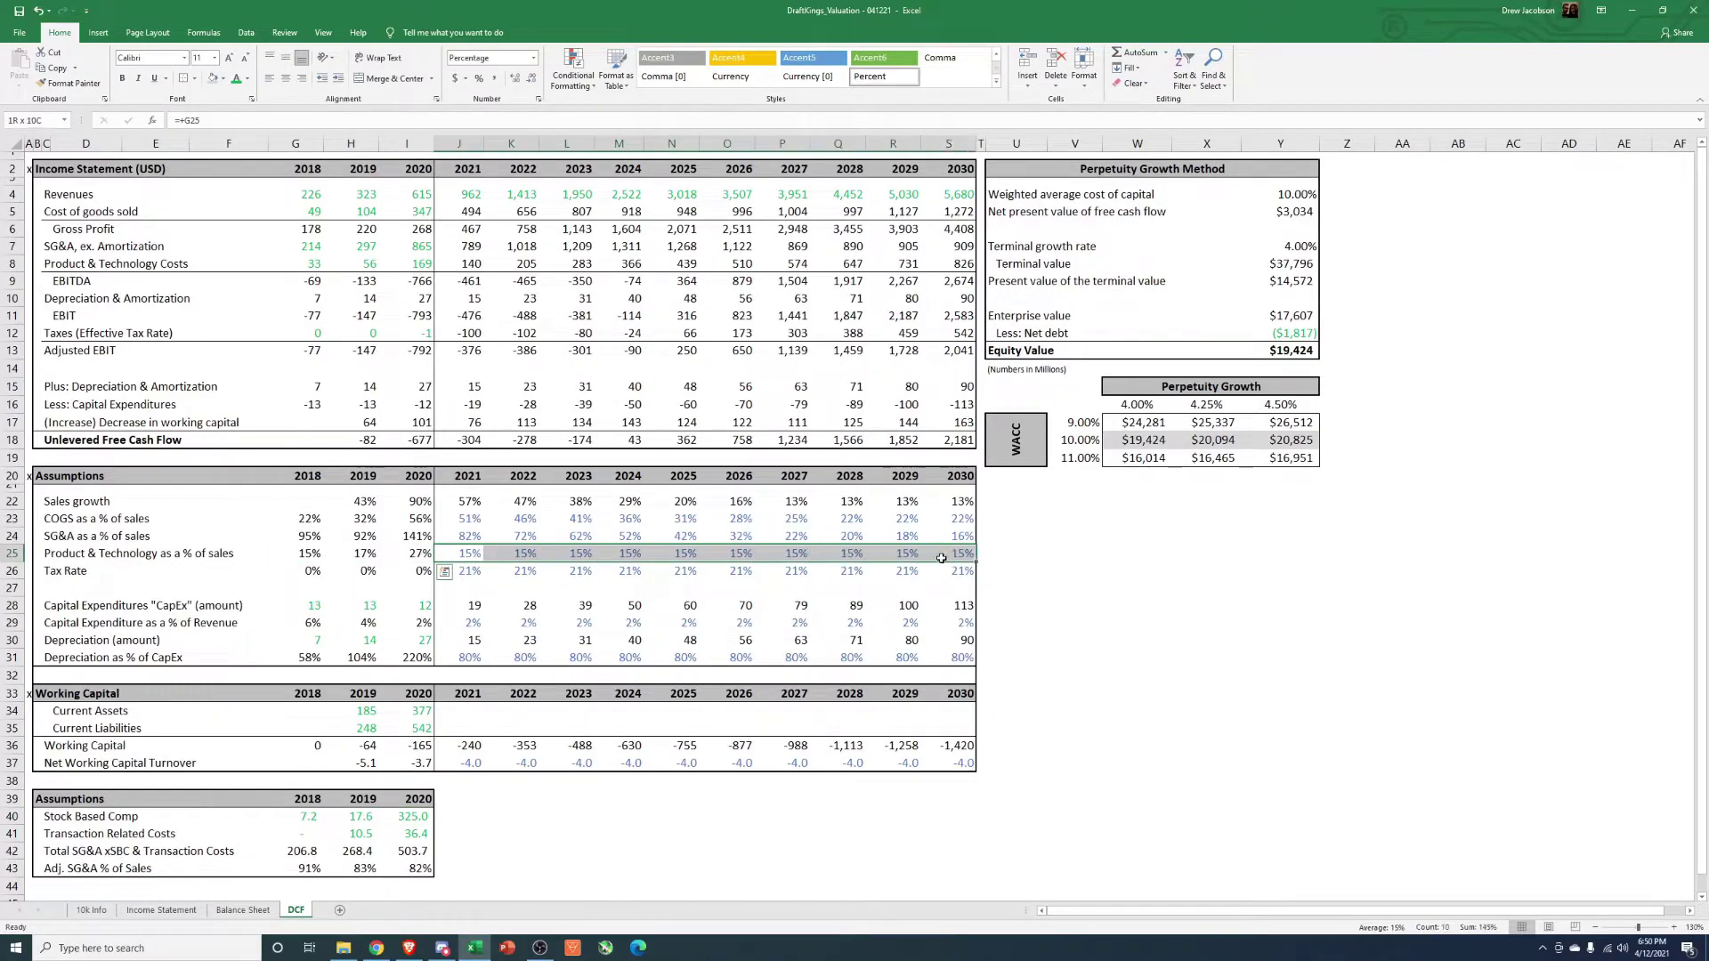
{"action": "left_click", "coordinate": [298, 554]}
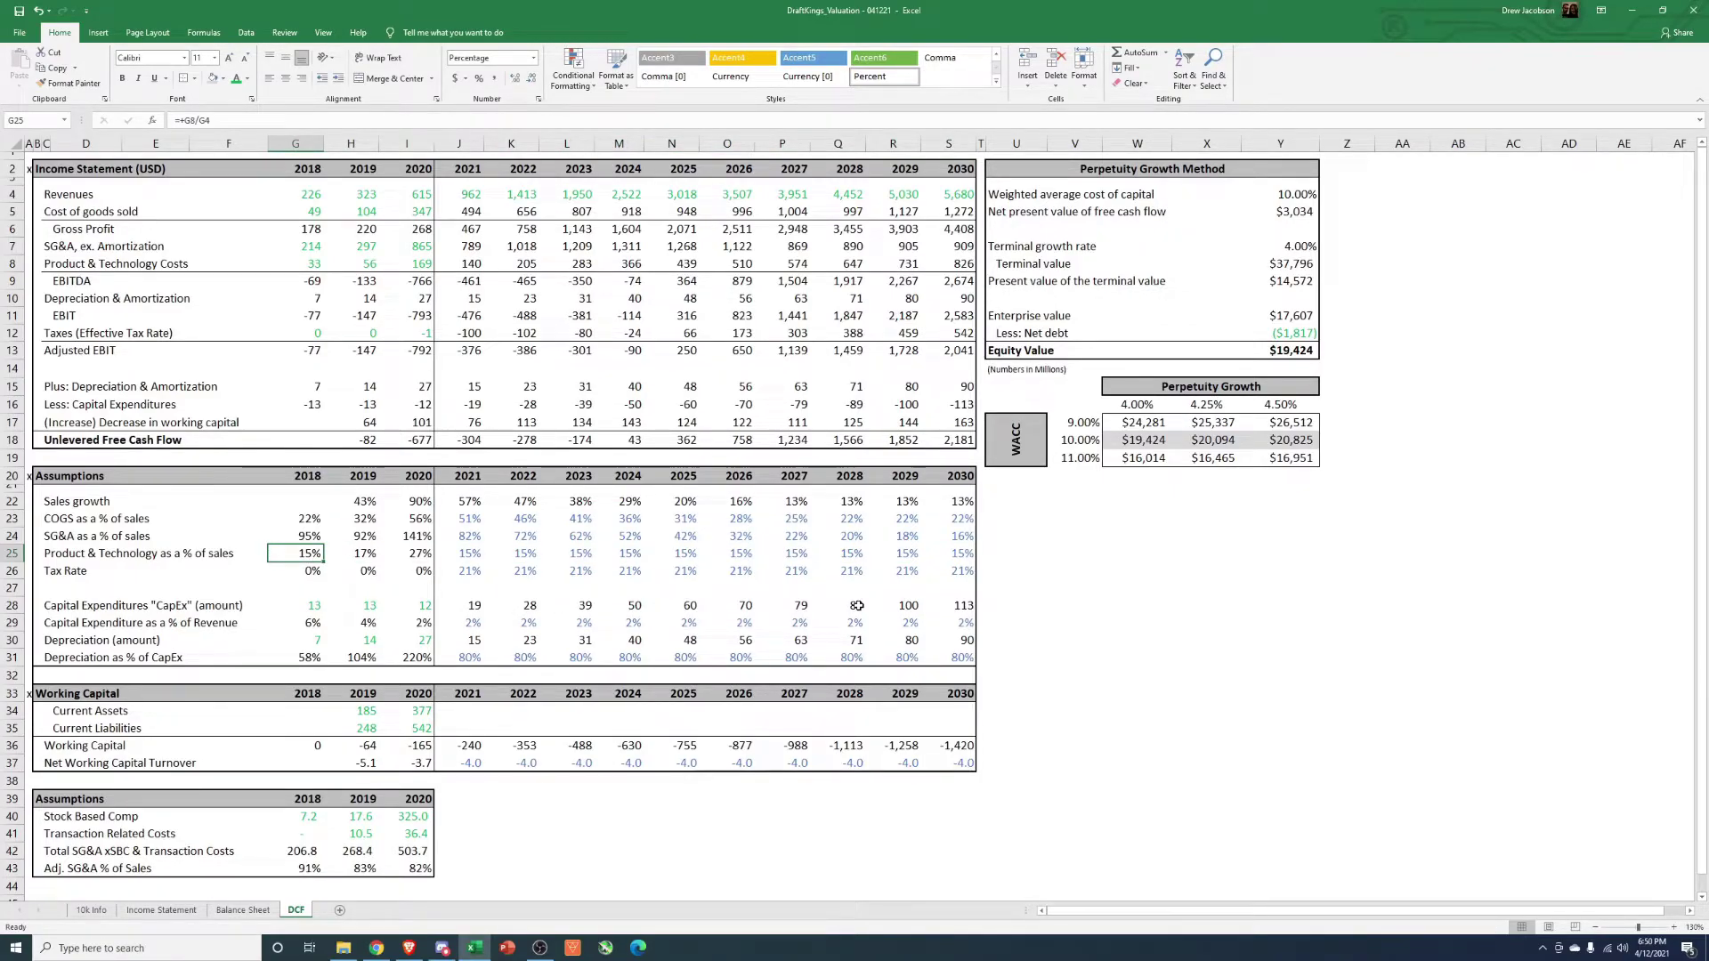
{"action": "left_click_drag", "start_coordinate": [461, 571], "coordinate": [939, 571]}
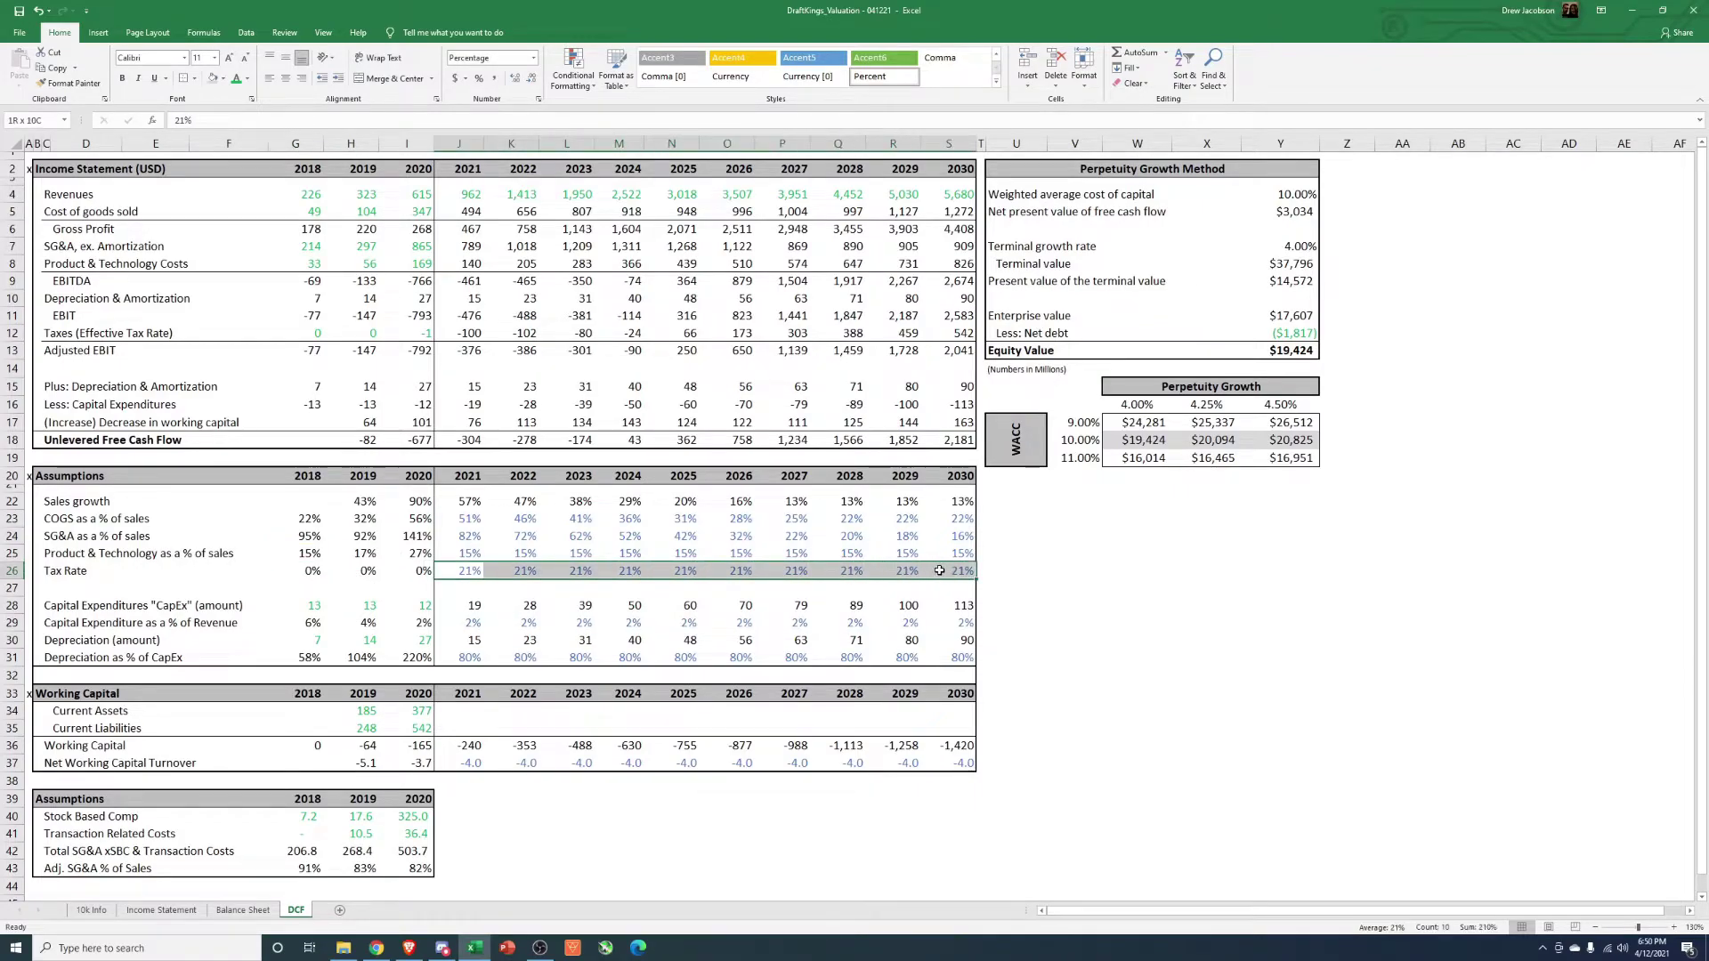
{"action": "left_click", "coordinate": [1039, 571]}
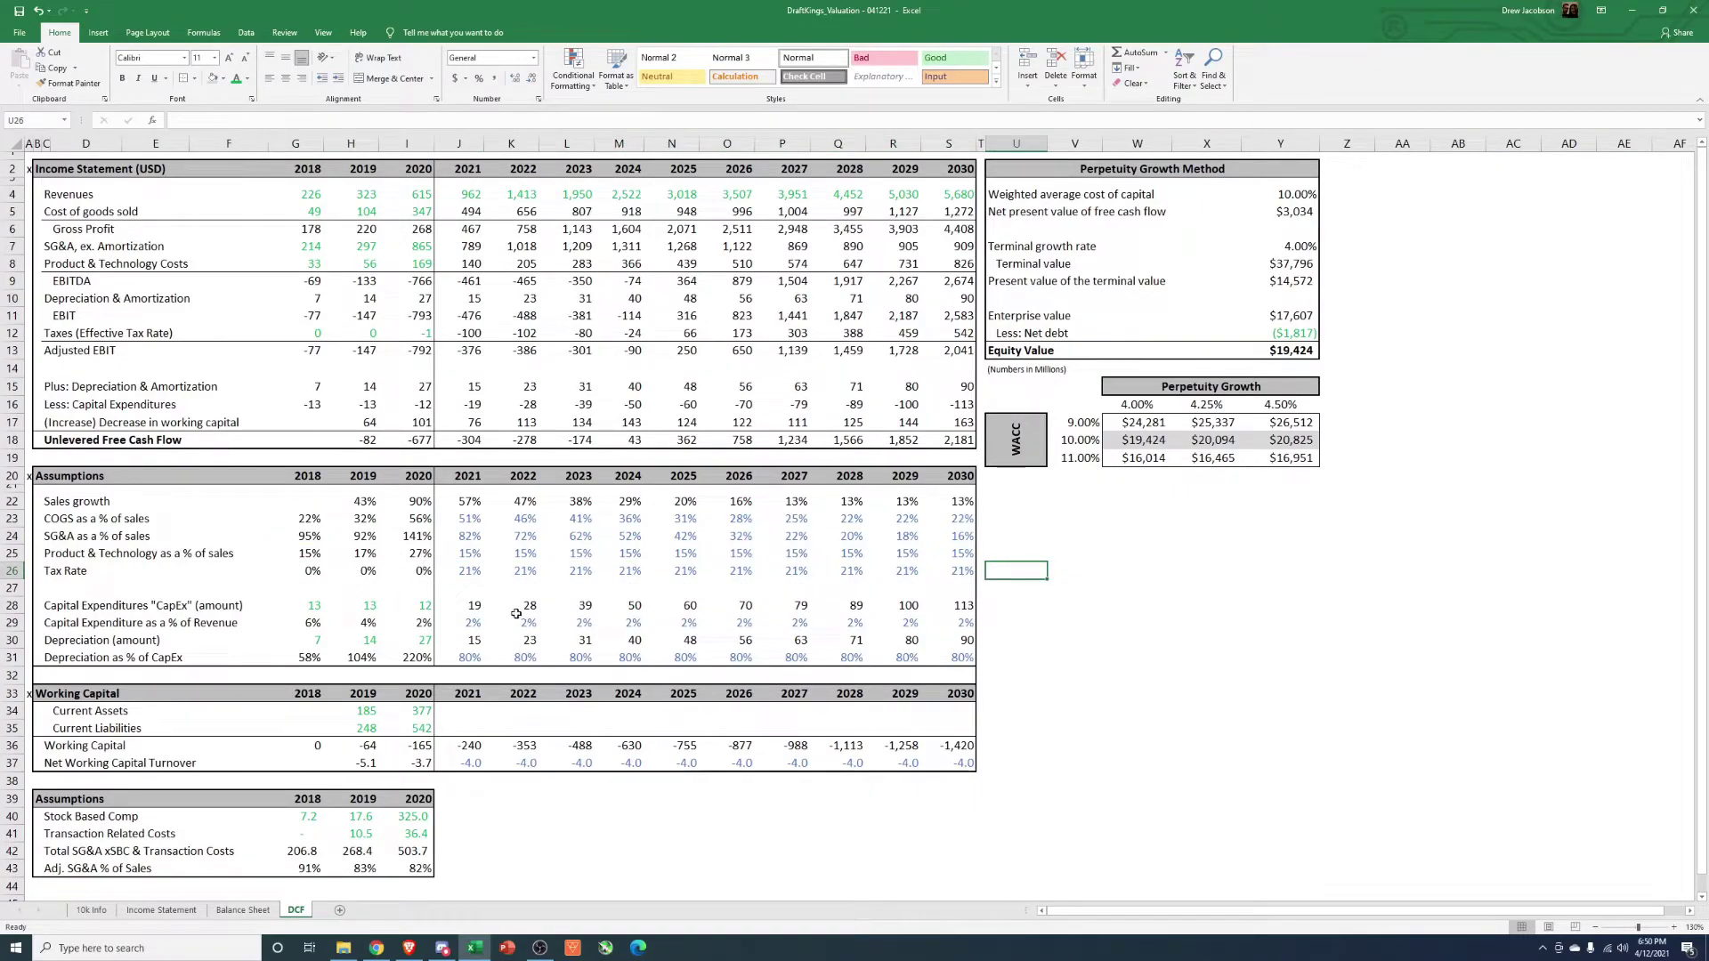
{"action": "left_click_drag", "start_coordinate": [467, 623], "coordinate": [943, 628]}
{"action": "left_click", "coordinate": [416, 625]}
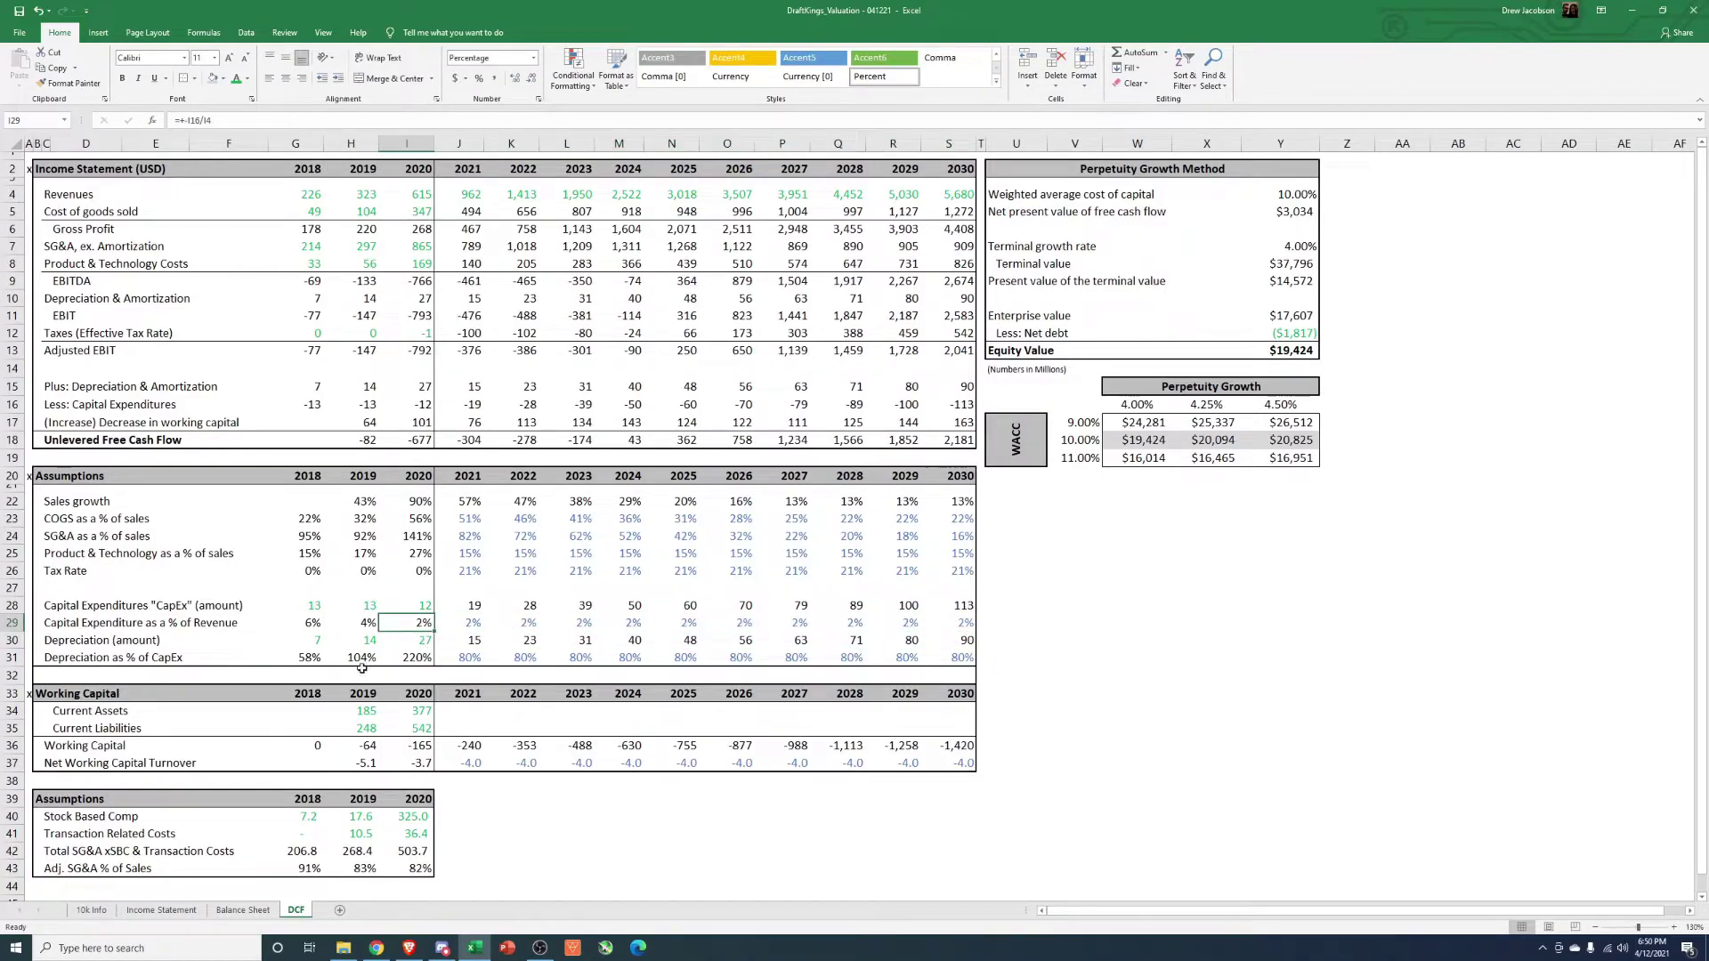
{"action": "left_click_drag", "start_coordinate": [467, 657], "coordinate": [952, 658]}
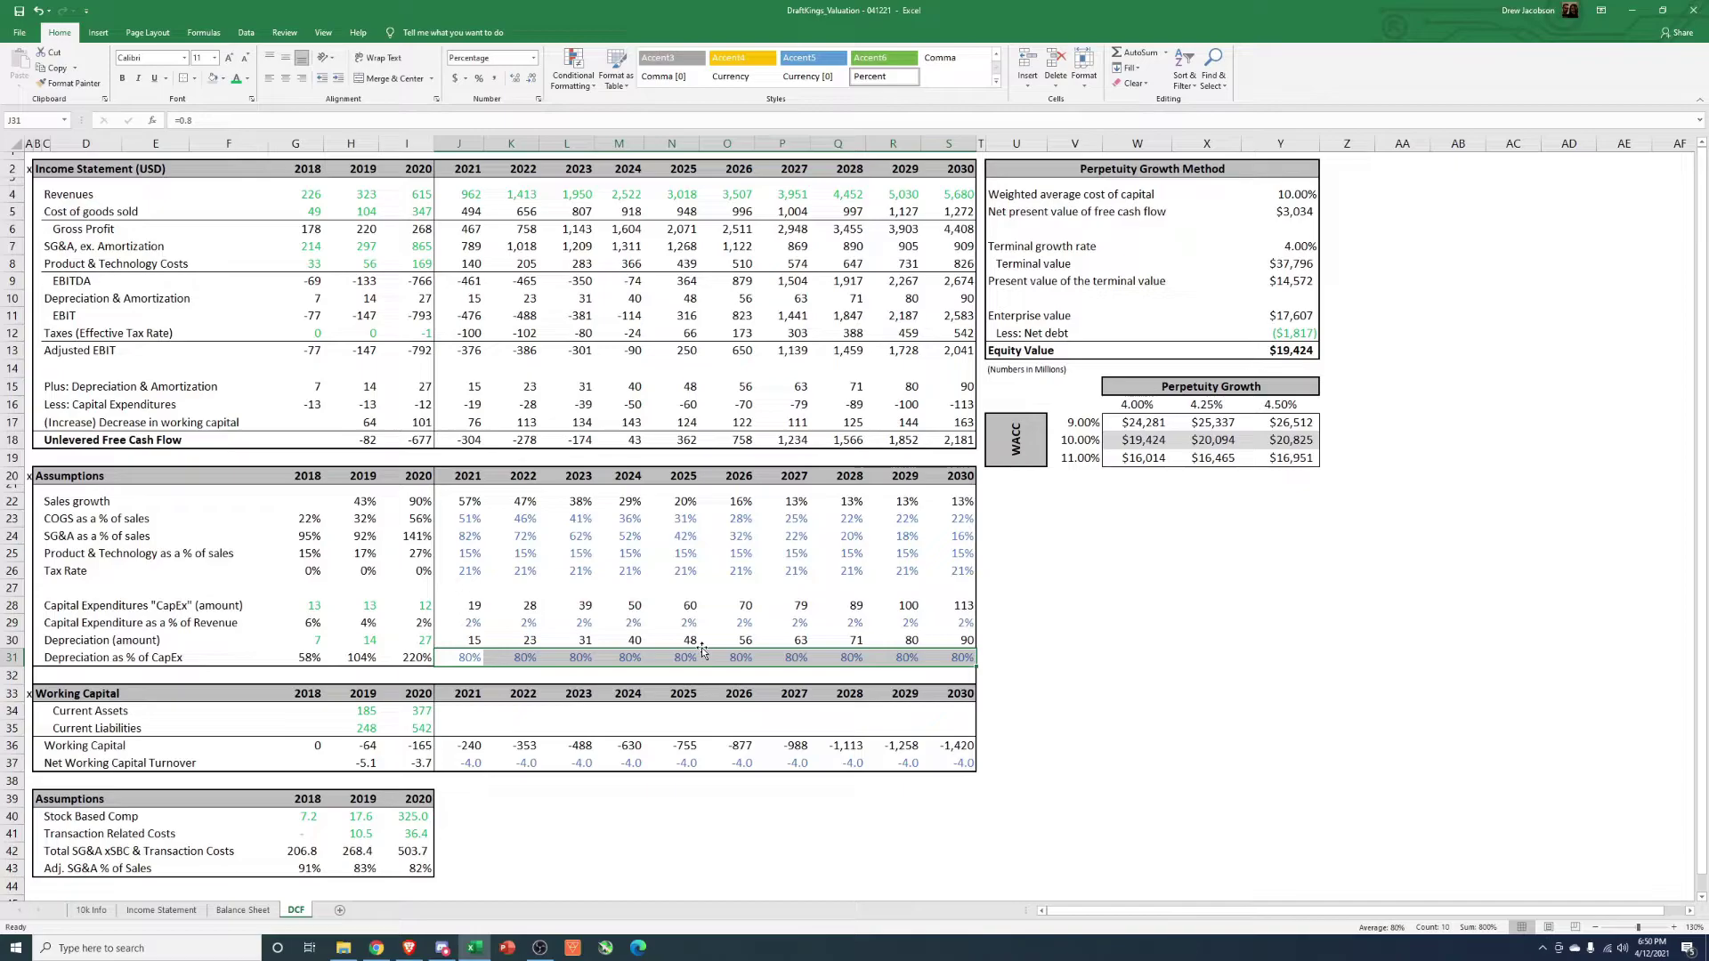
{"action": "left_click", "coordinate": [1045, 596]}
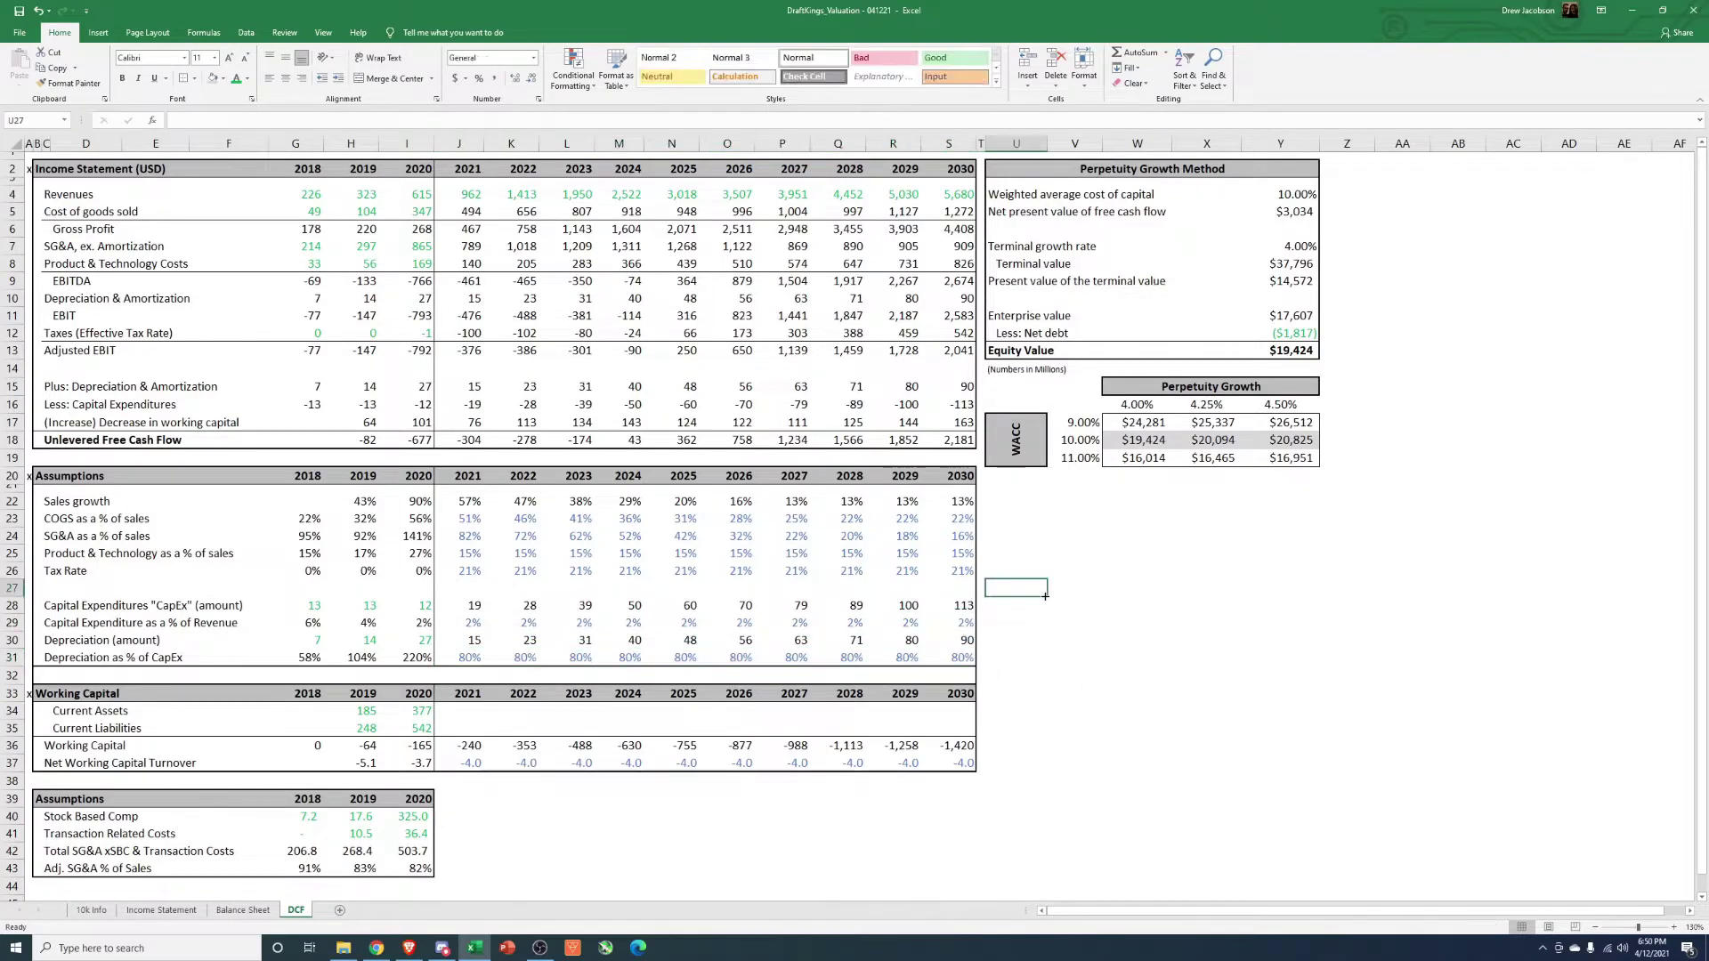
Set the WACC input in Y4 to 12%
{"action": "left_click", "coordinate": [1304, 197]}
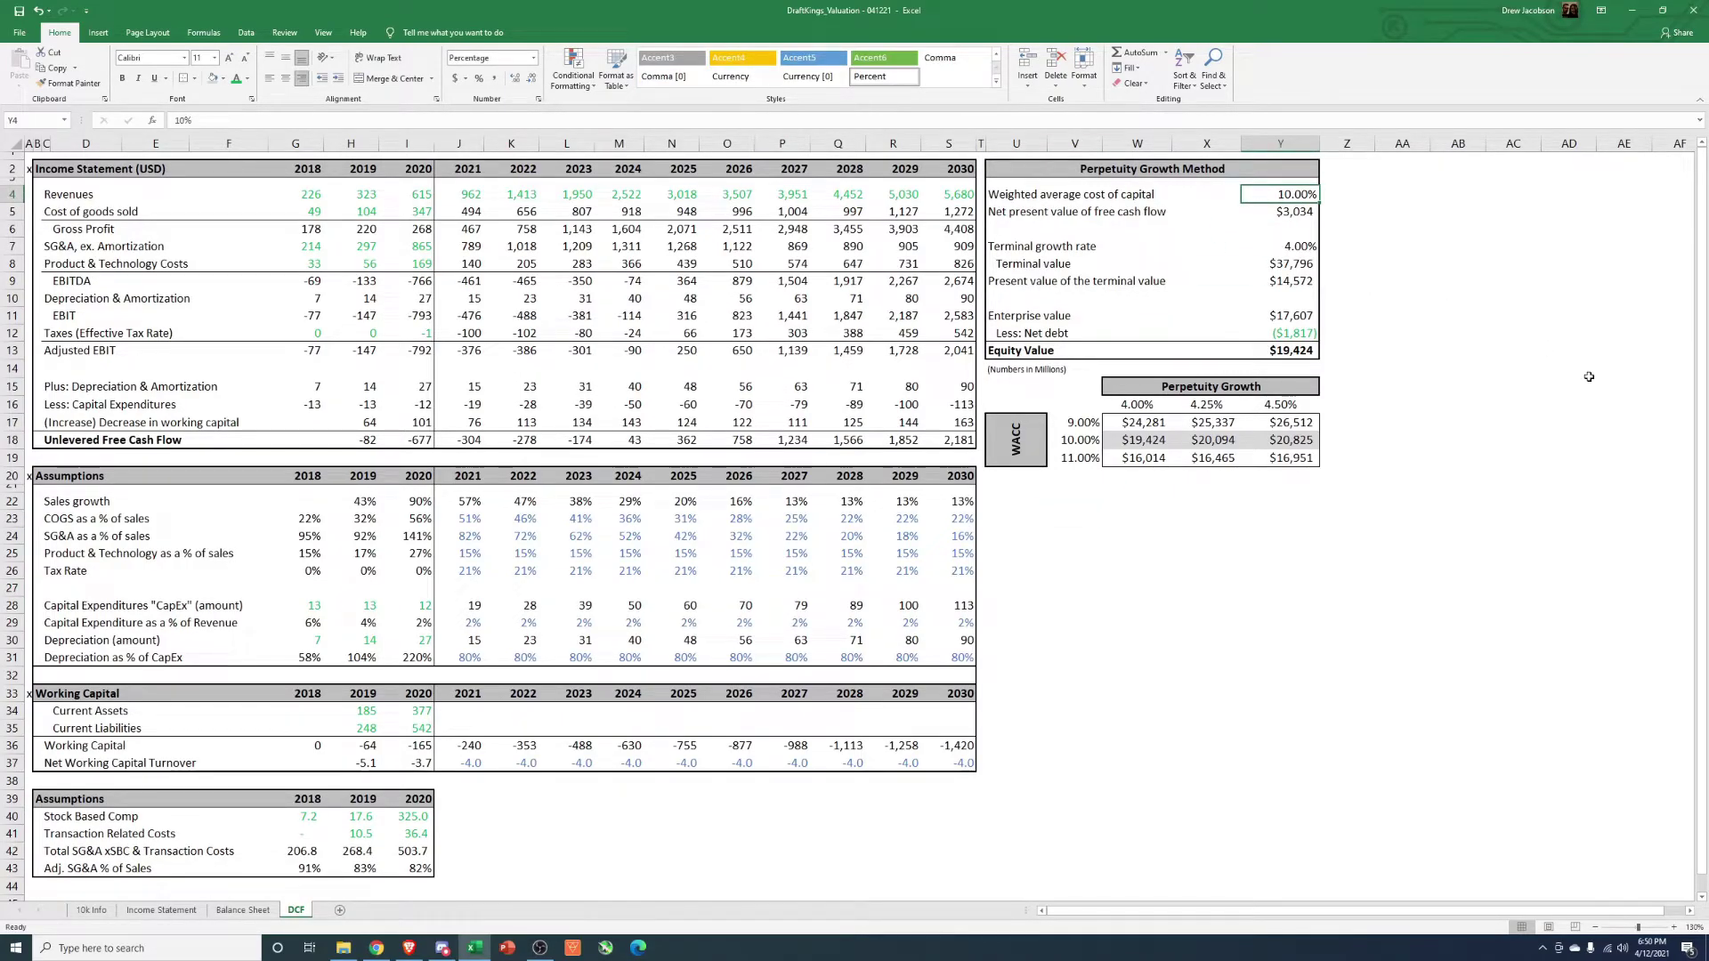
{"action": "type", "text": "12"}
{"action": "key", "text": "Return"}
{"action": "key", "text": "Up"}
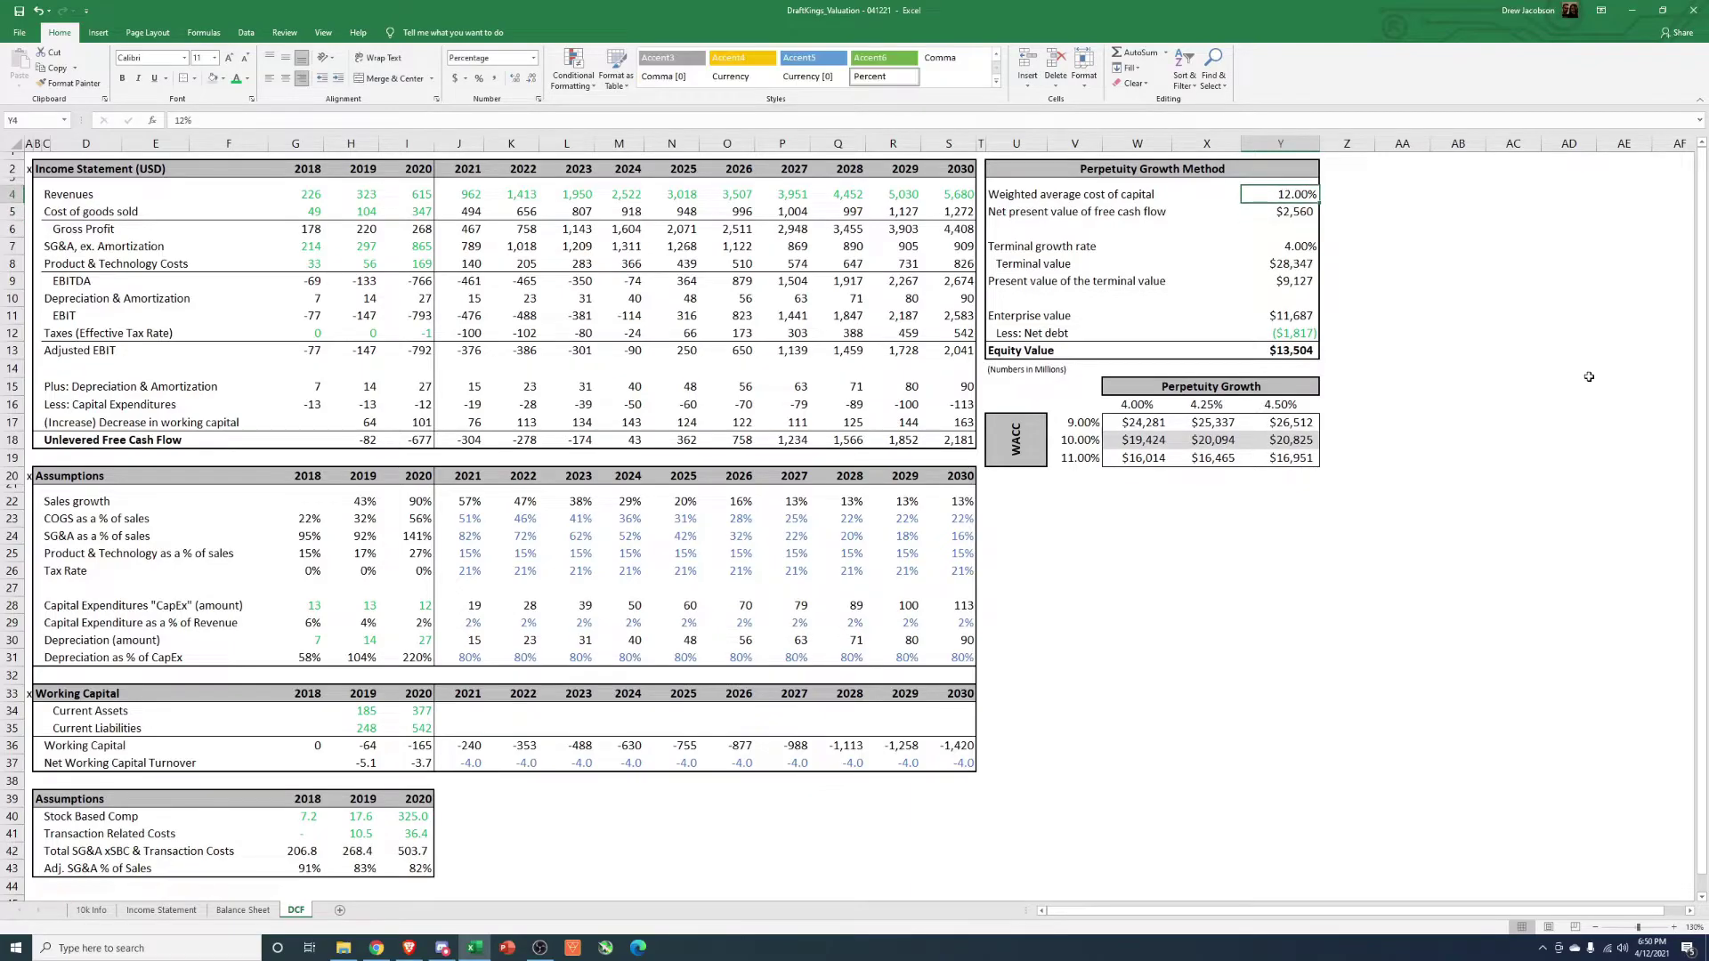
{"action": "type", "text": "13"}
{"action": "key", "text": "Return"}
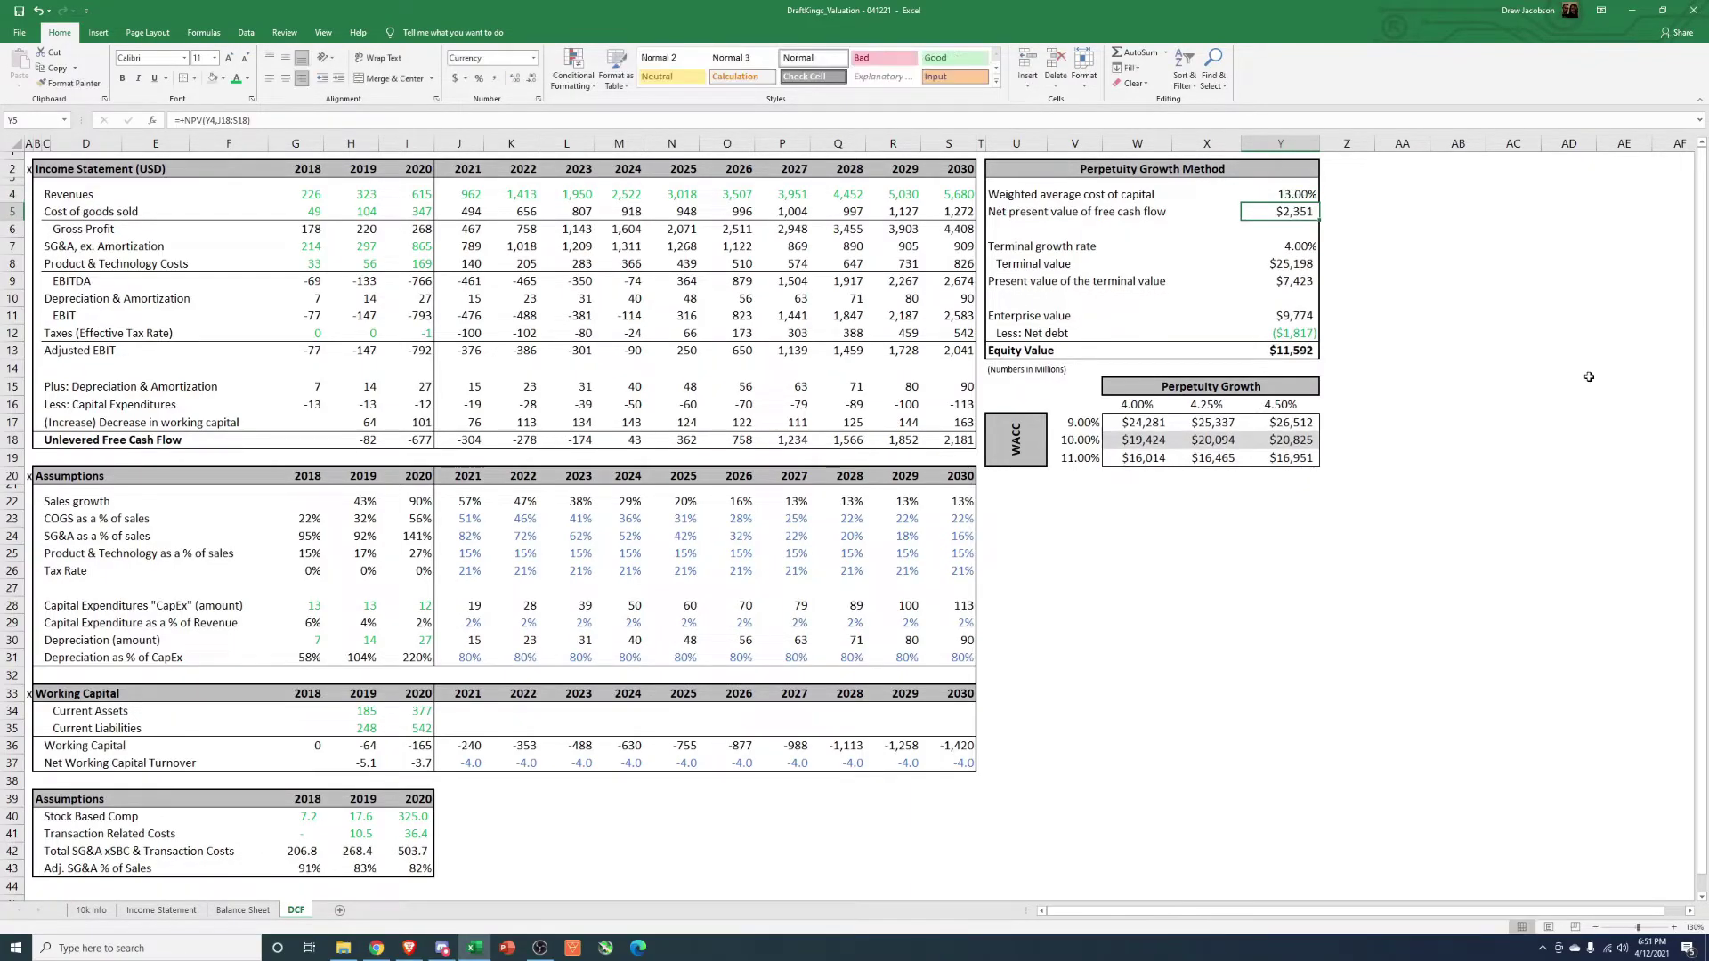
{"action": "key", "text": "Up"}
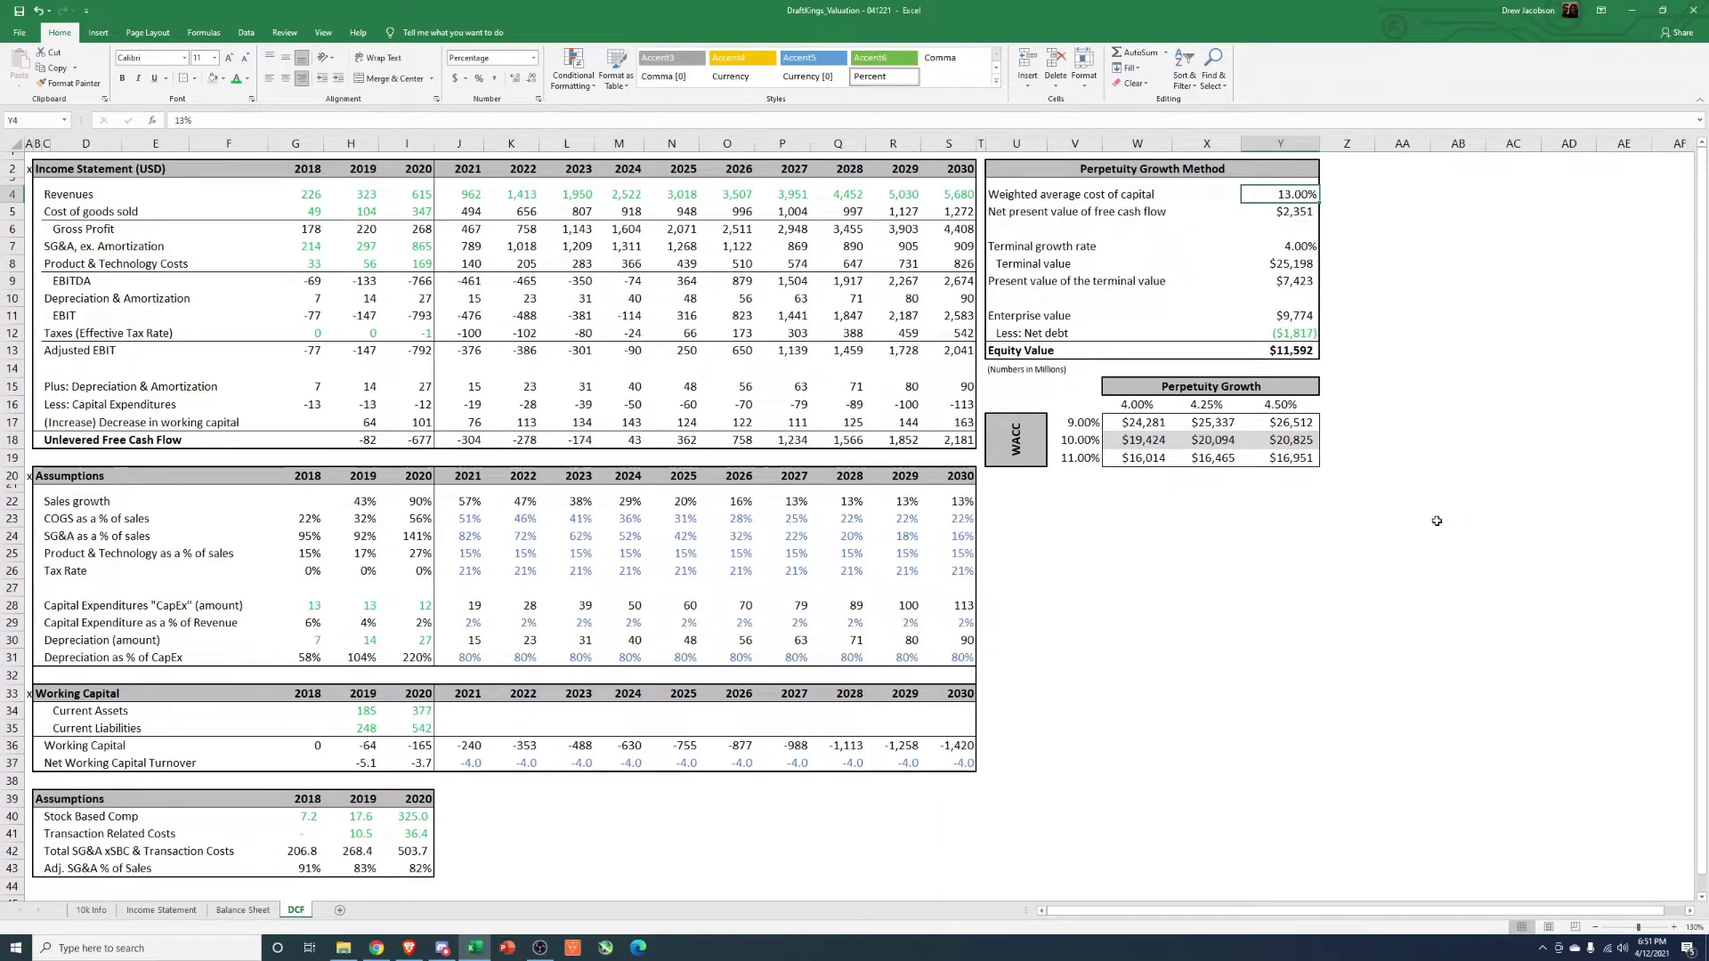
{"action": "type", "text": "12"}
{"action": "key", "text": "Return"}
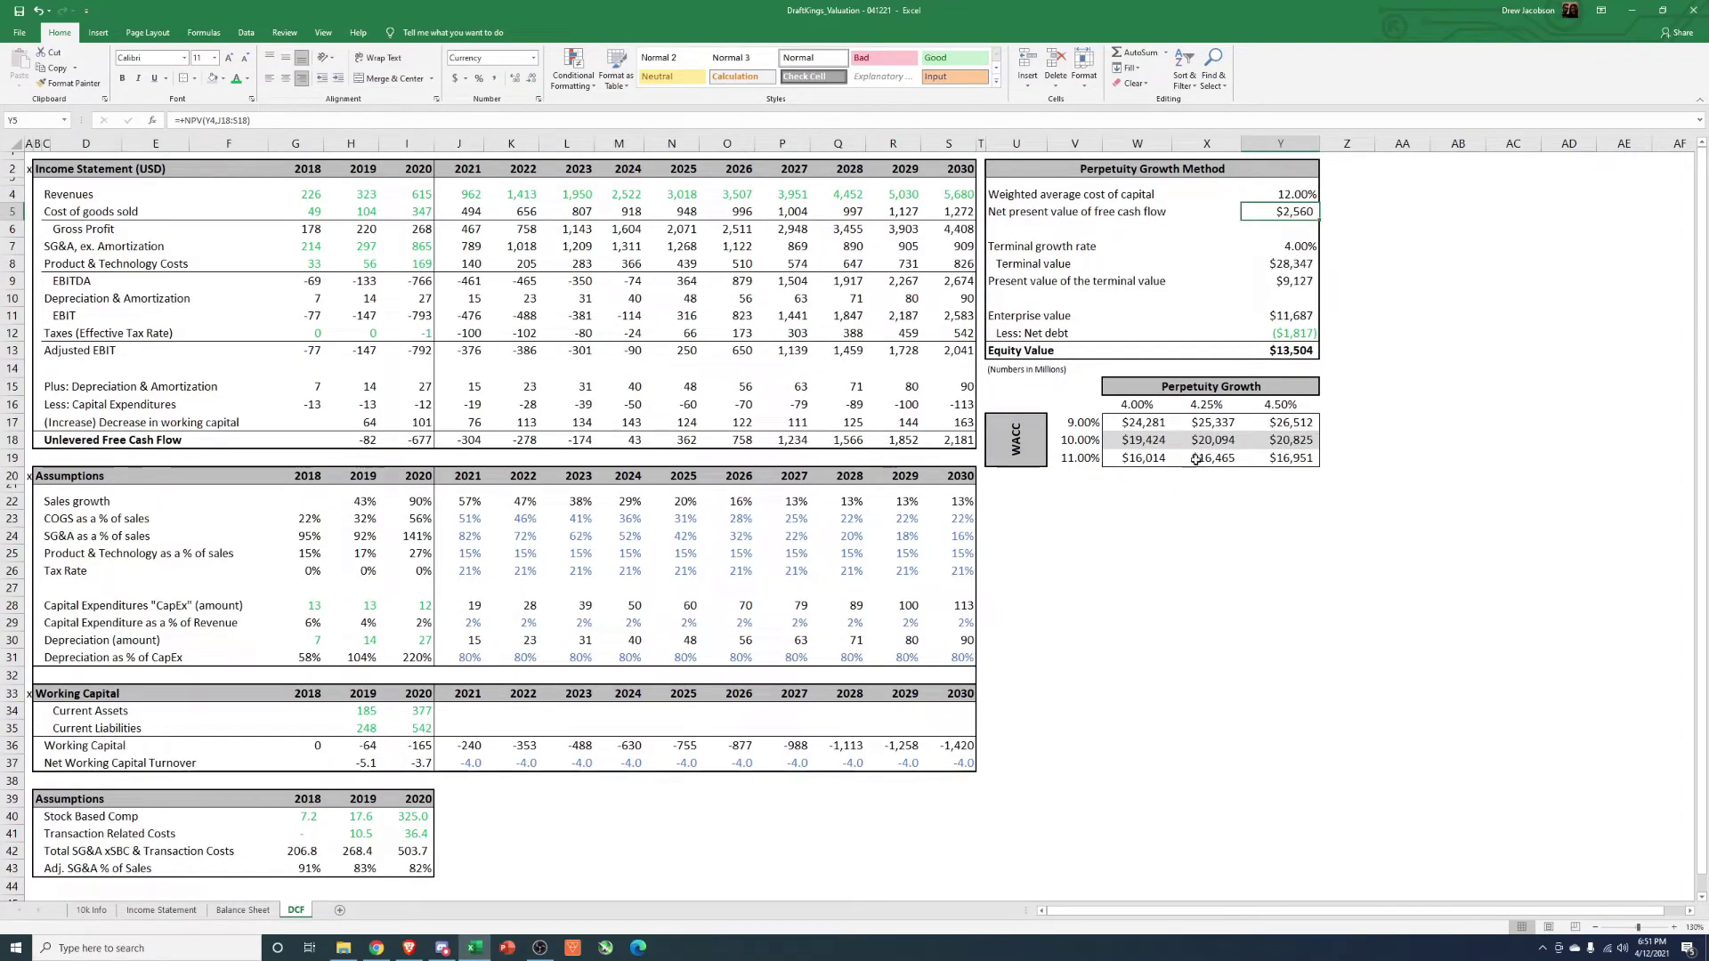
Make the sensitivity table's middle and last WACC rows 12% and 13%
{"action": "type", "text": "12%"}
{"action": "key", "text": "ctrl+Return"}
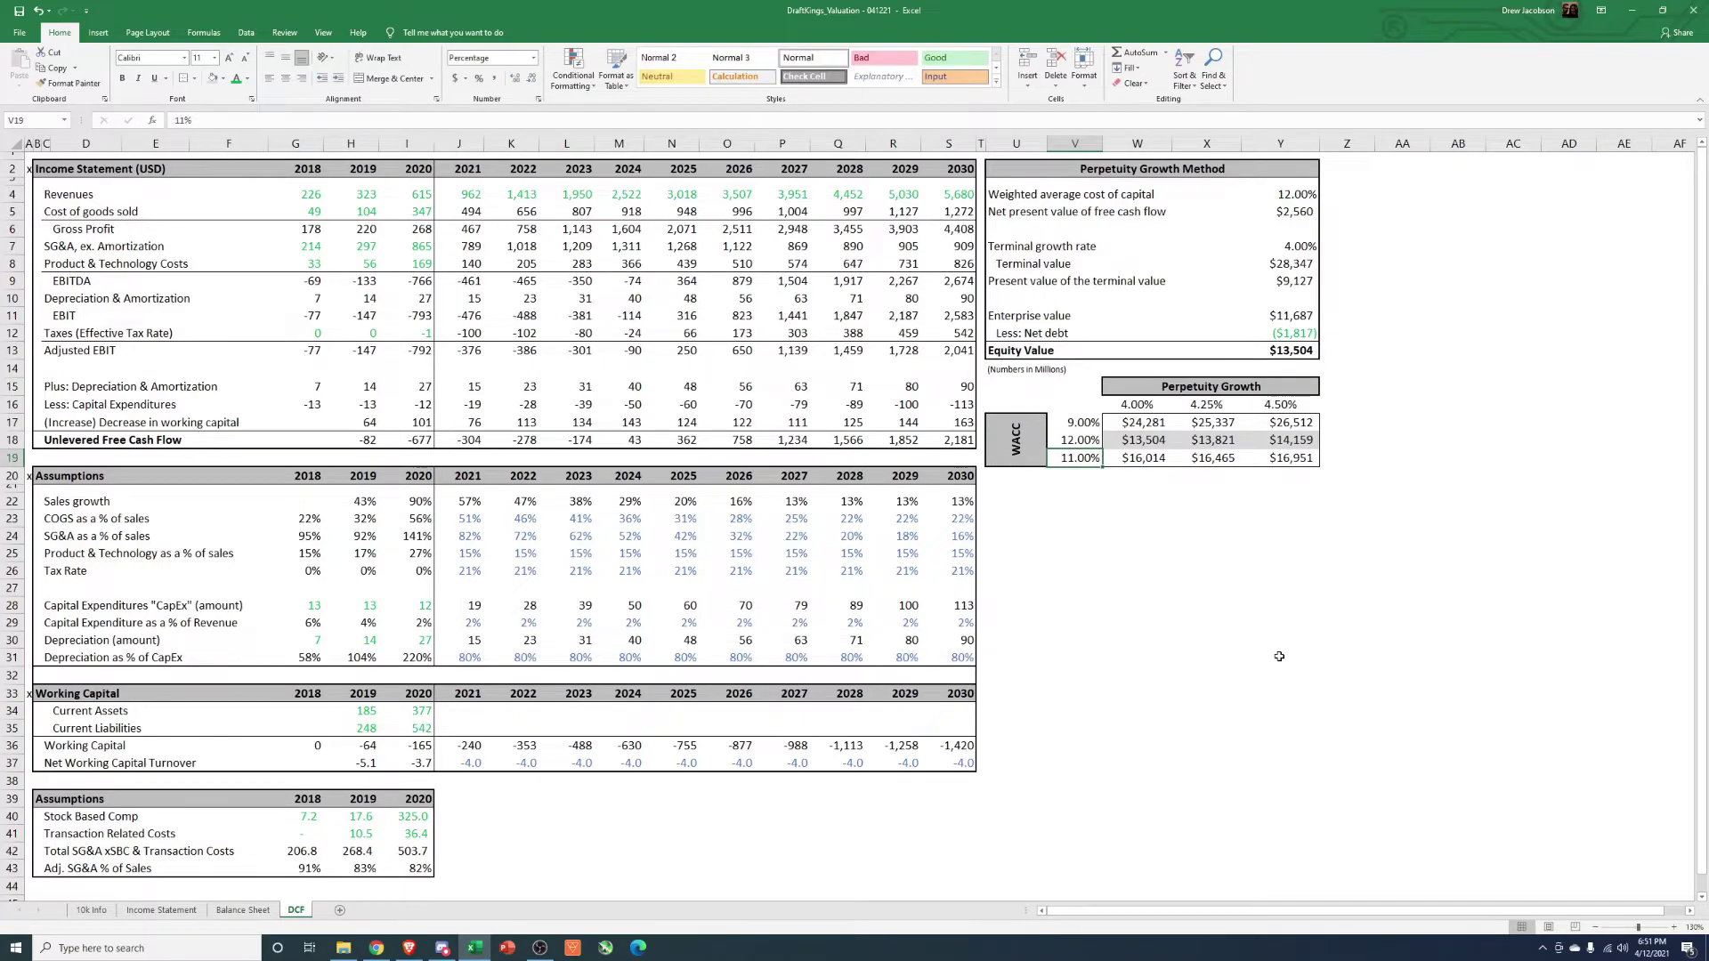
{"action": "key", "text": "Down"}
{"action": "type", "text": "13%"}
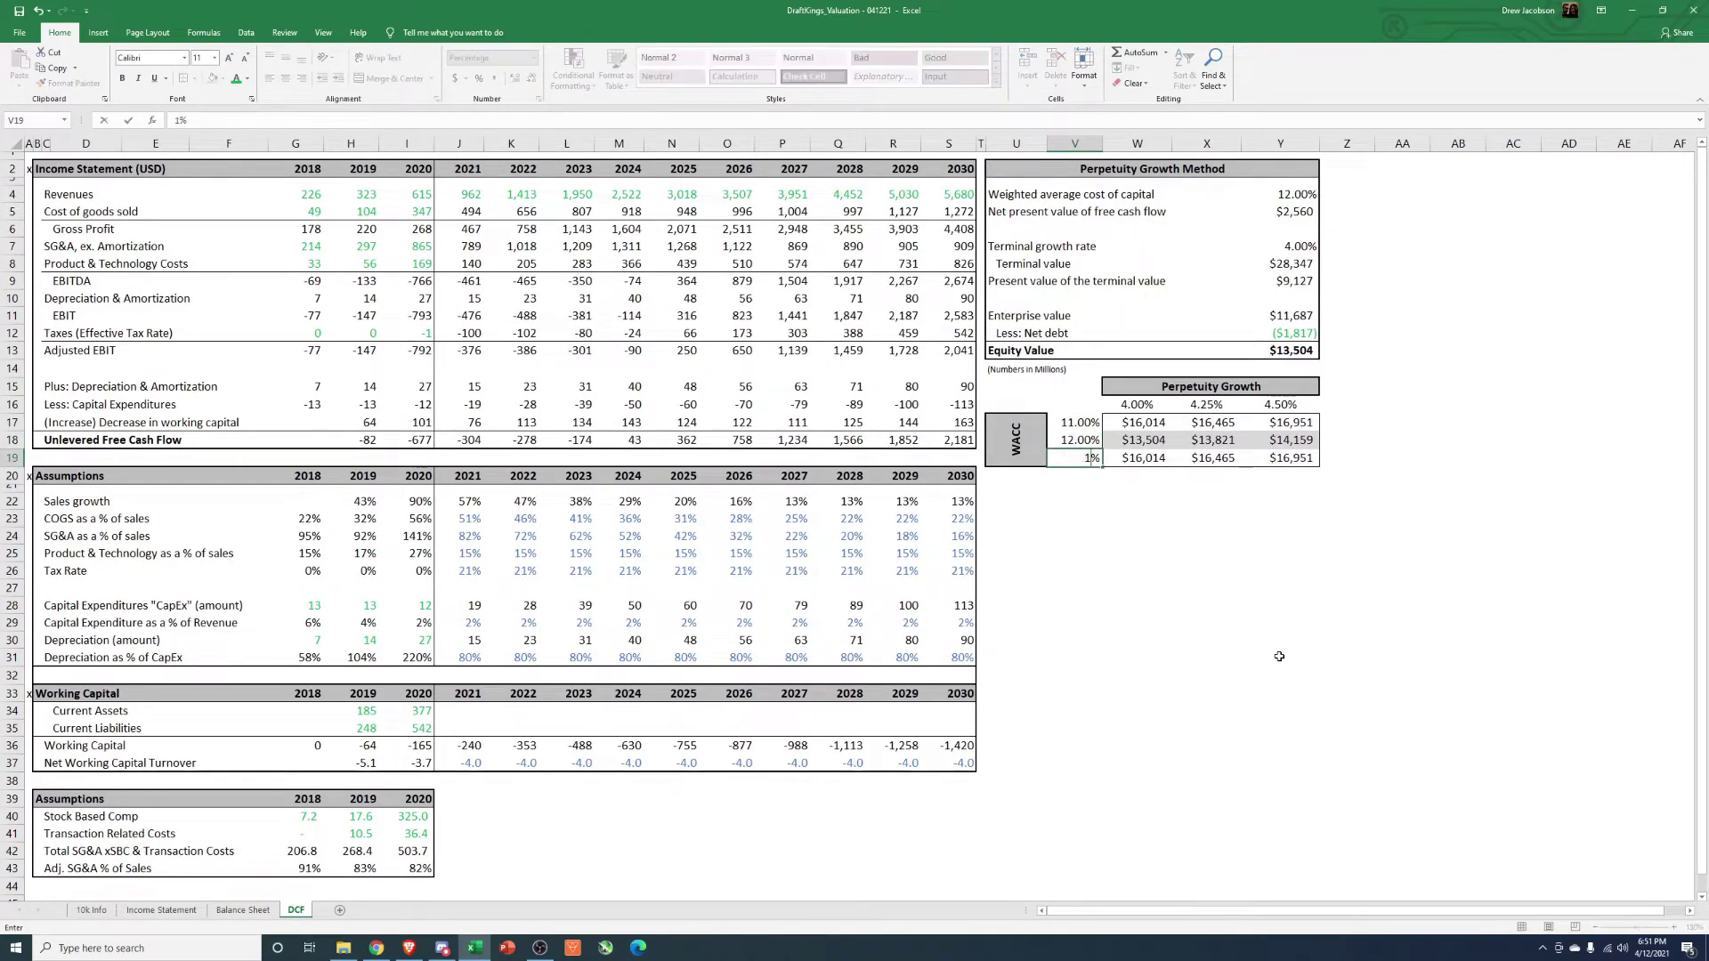
{"action": "key", "text": "ctrl+Return"}
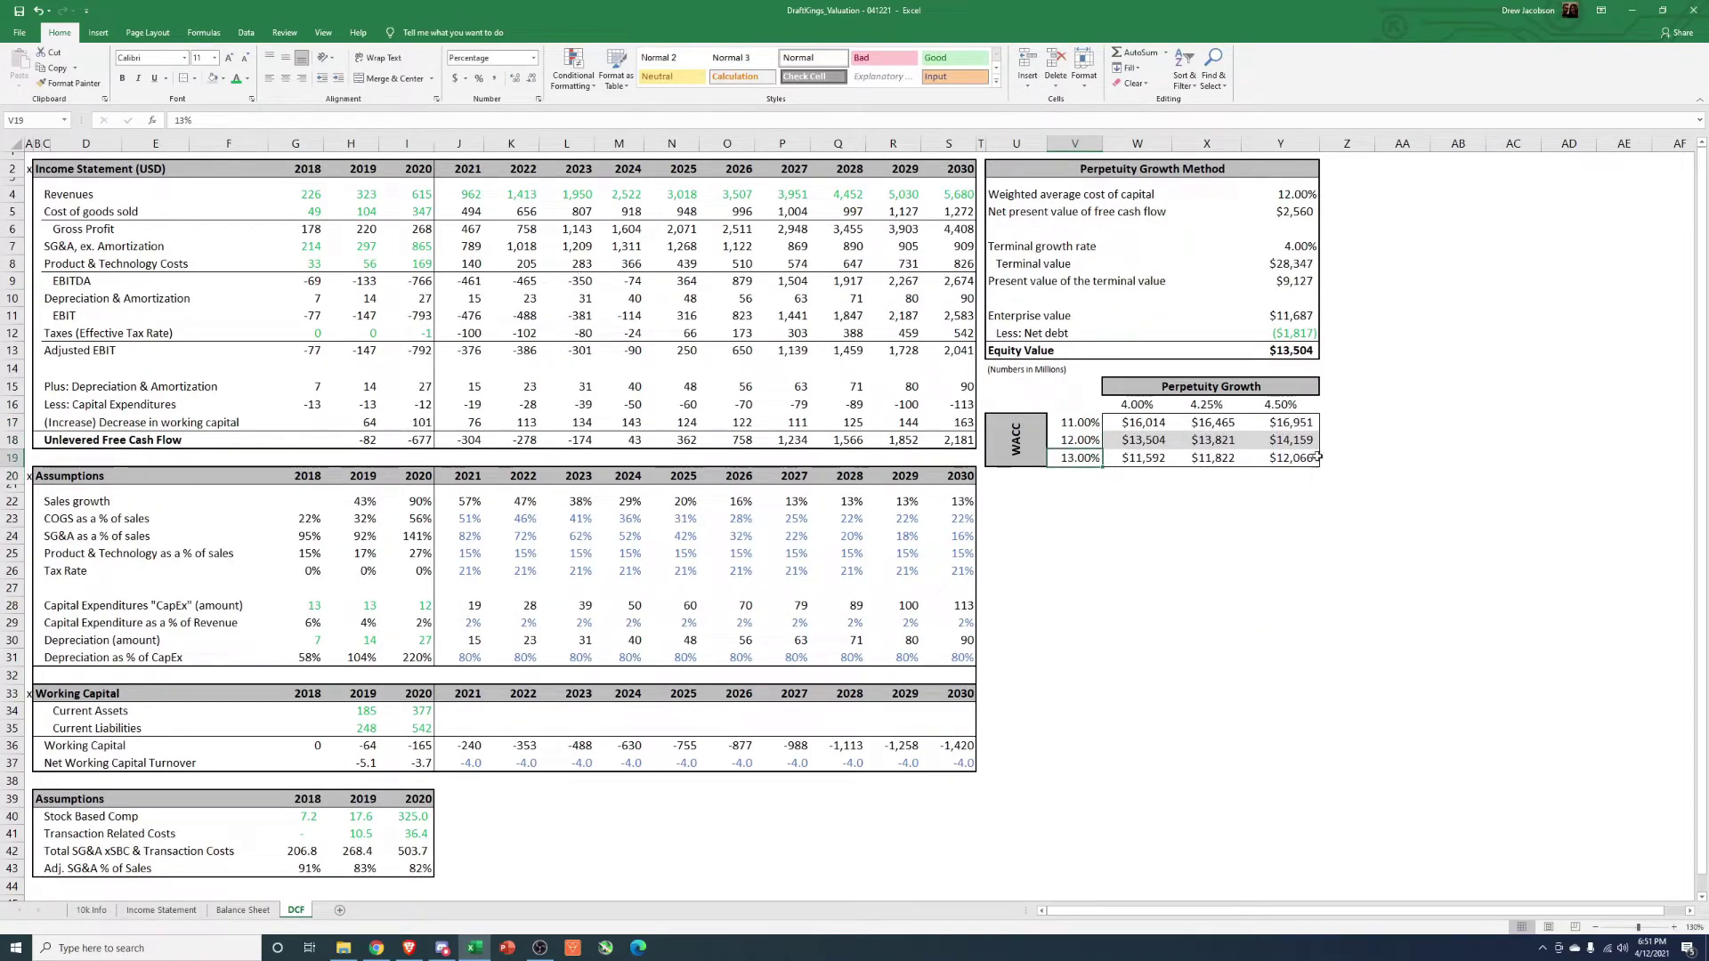
{"action": "left_click", "coordinate": [1287, 244]}
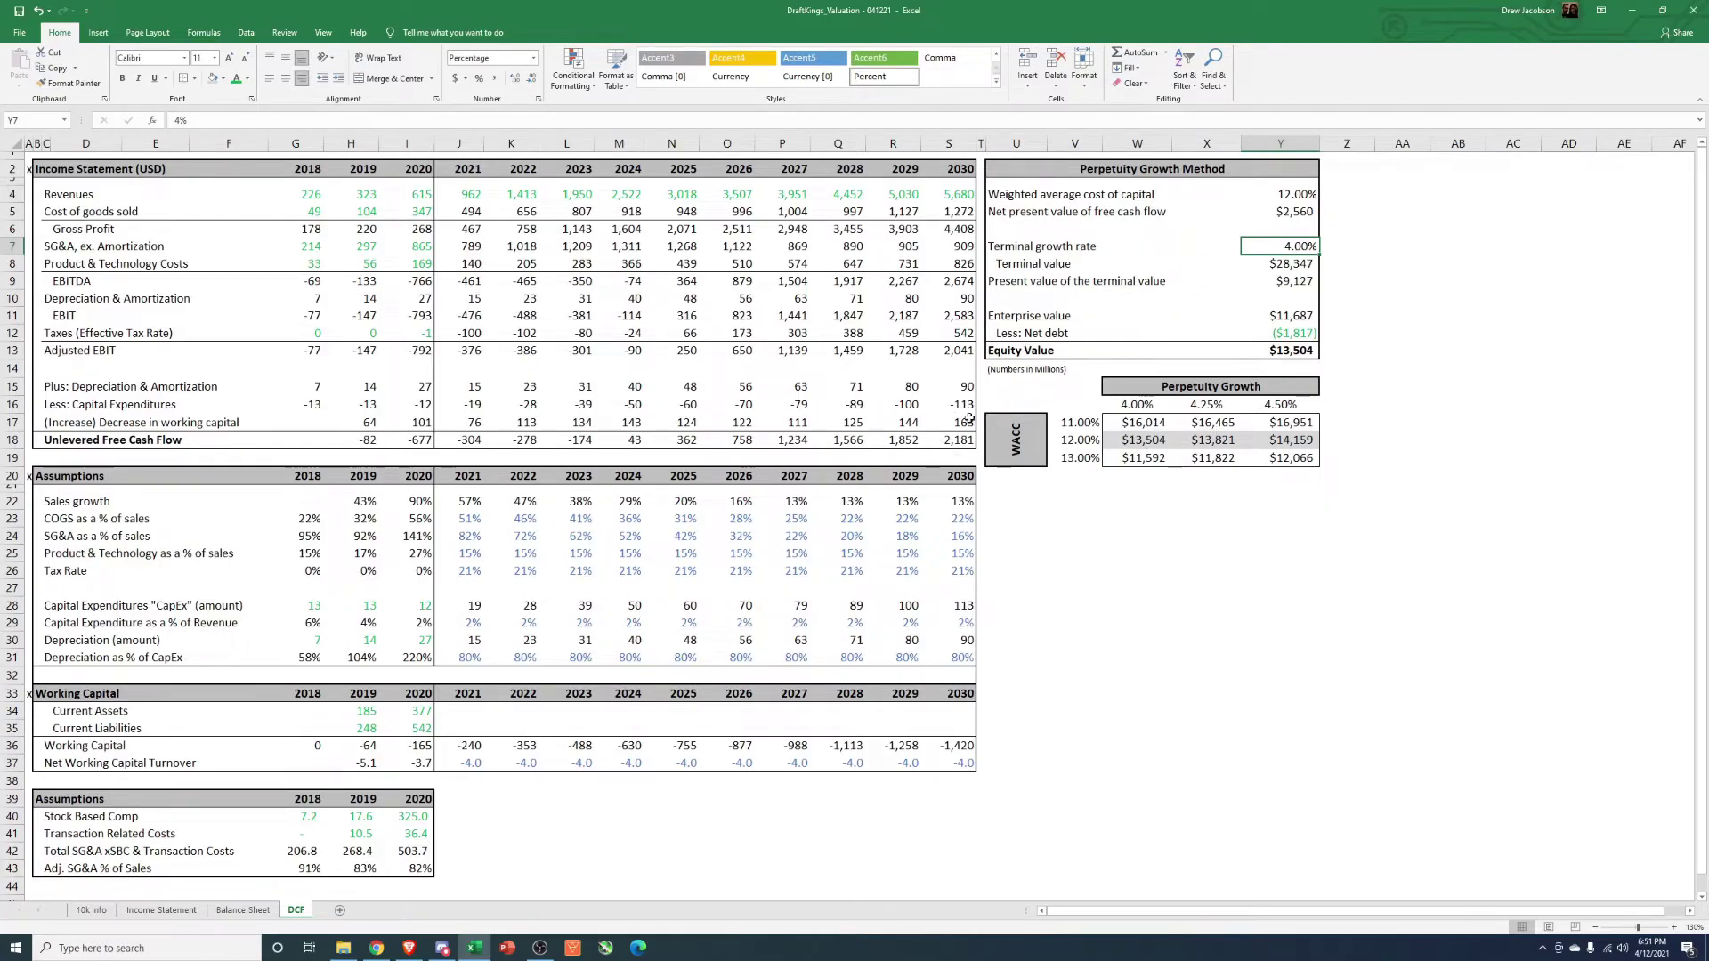
{"action": "left_click", "coordinate": [964, 199]}
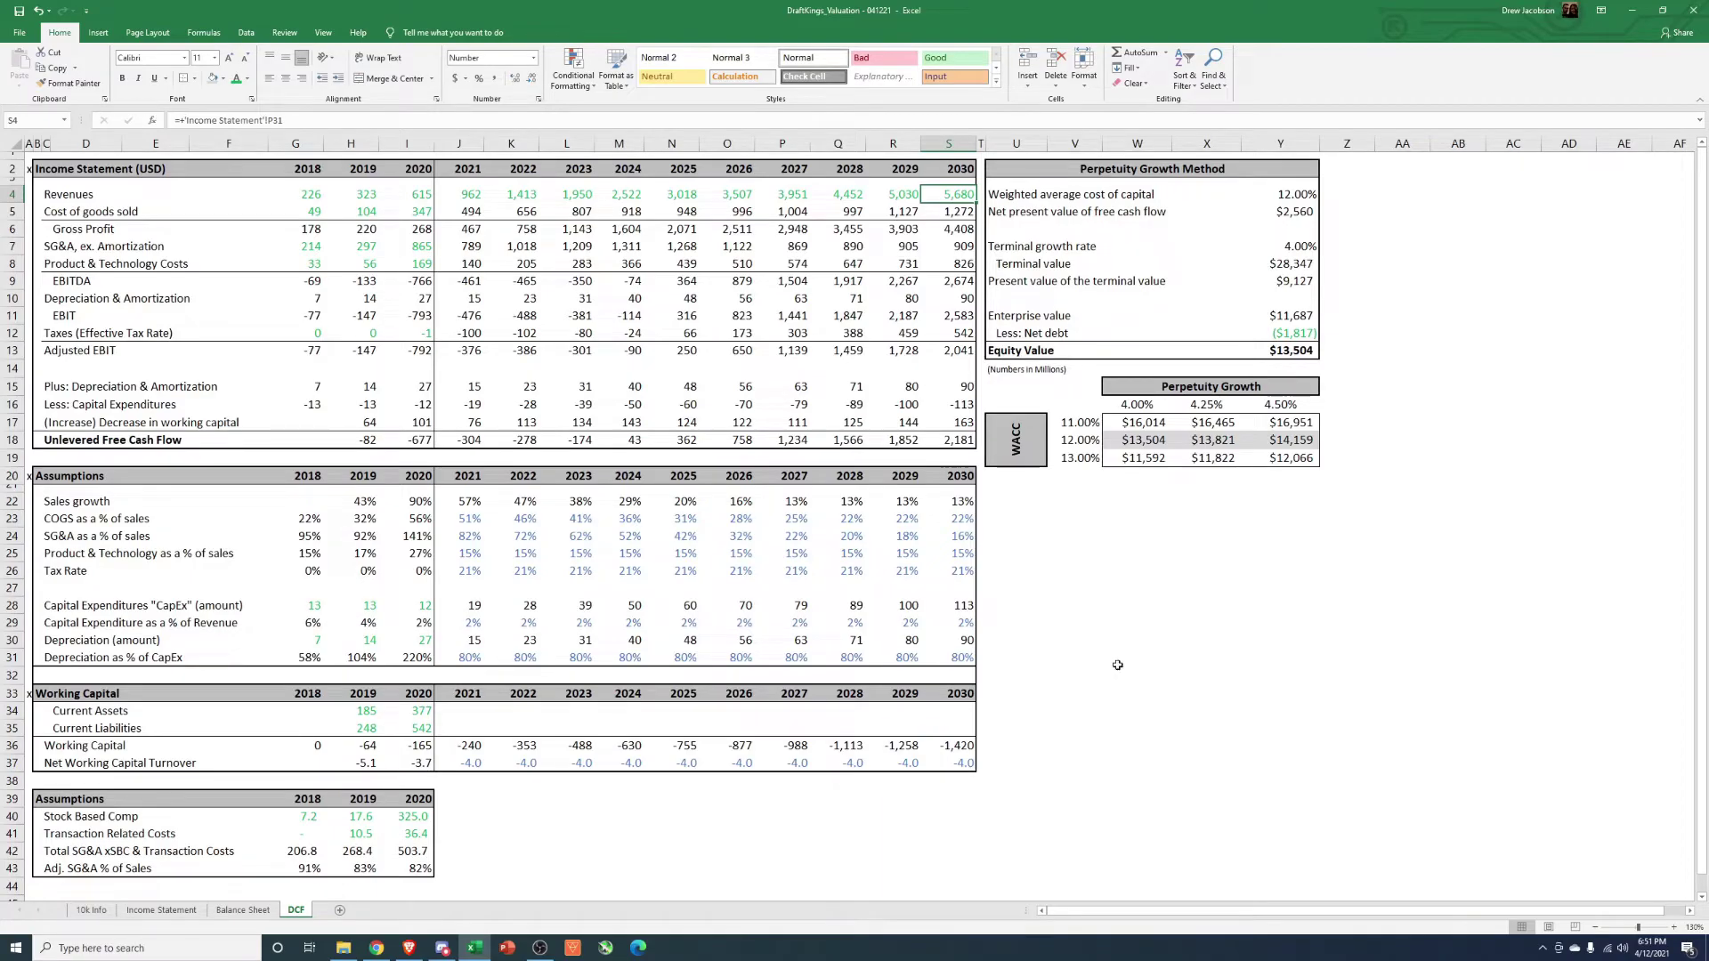
{"action": "left_click", "coordinate": [1280, 266]}
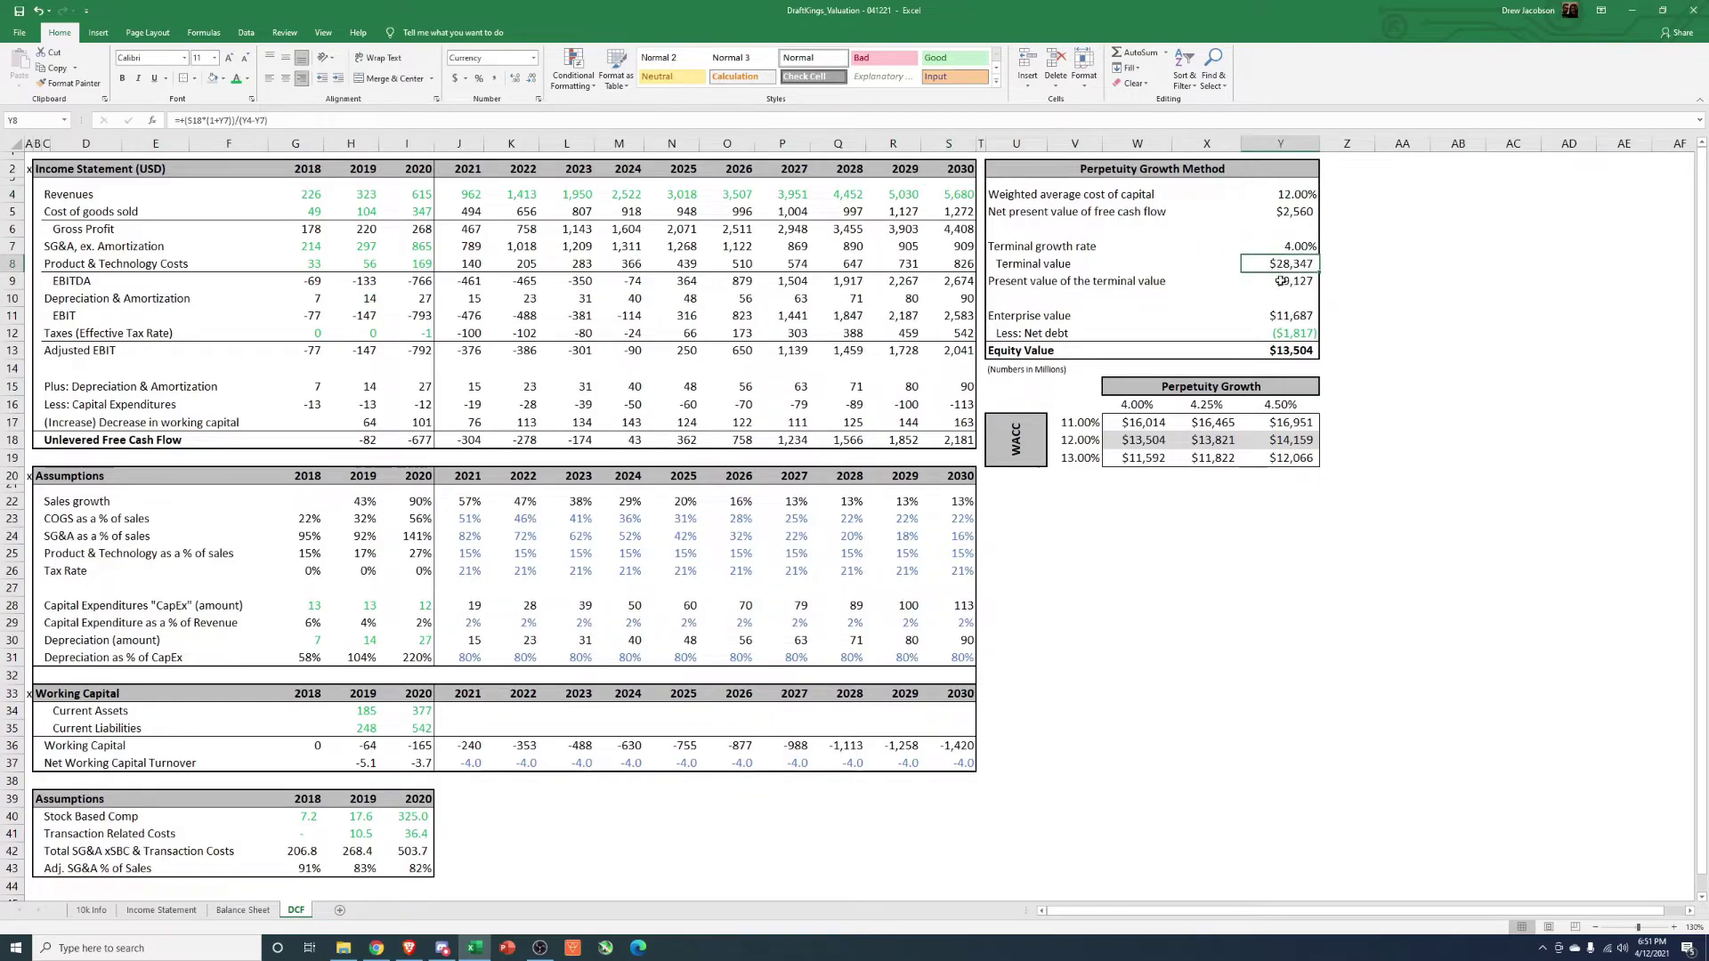
{"action": "left_click", "coordinate": [1148, 457]}
{"action": "left_click", "coordinate": [1290, 421]}
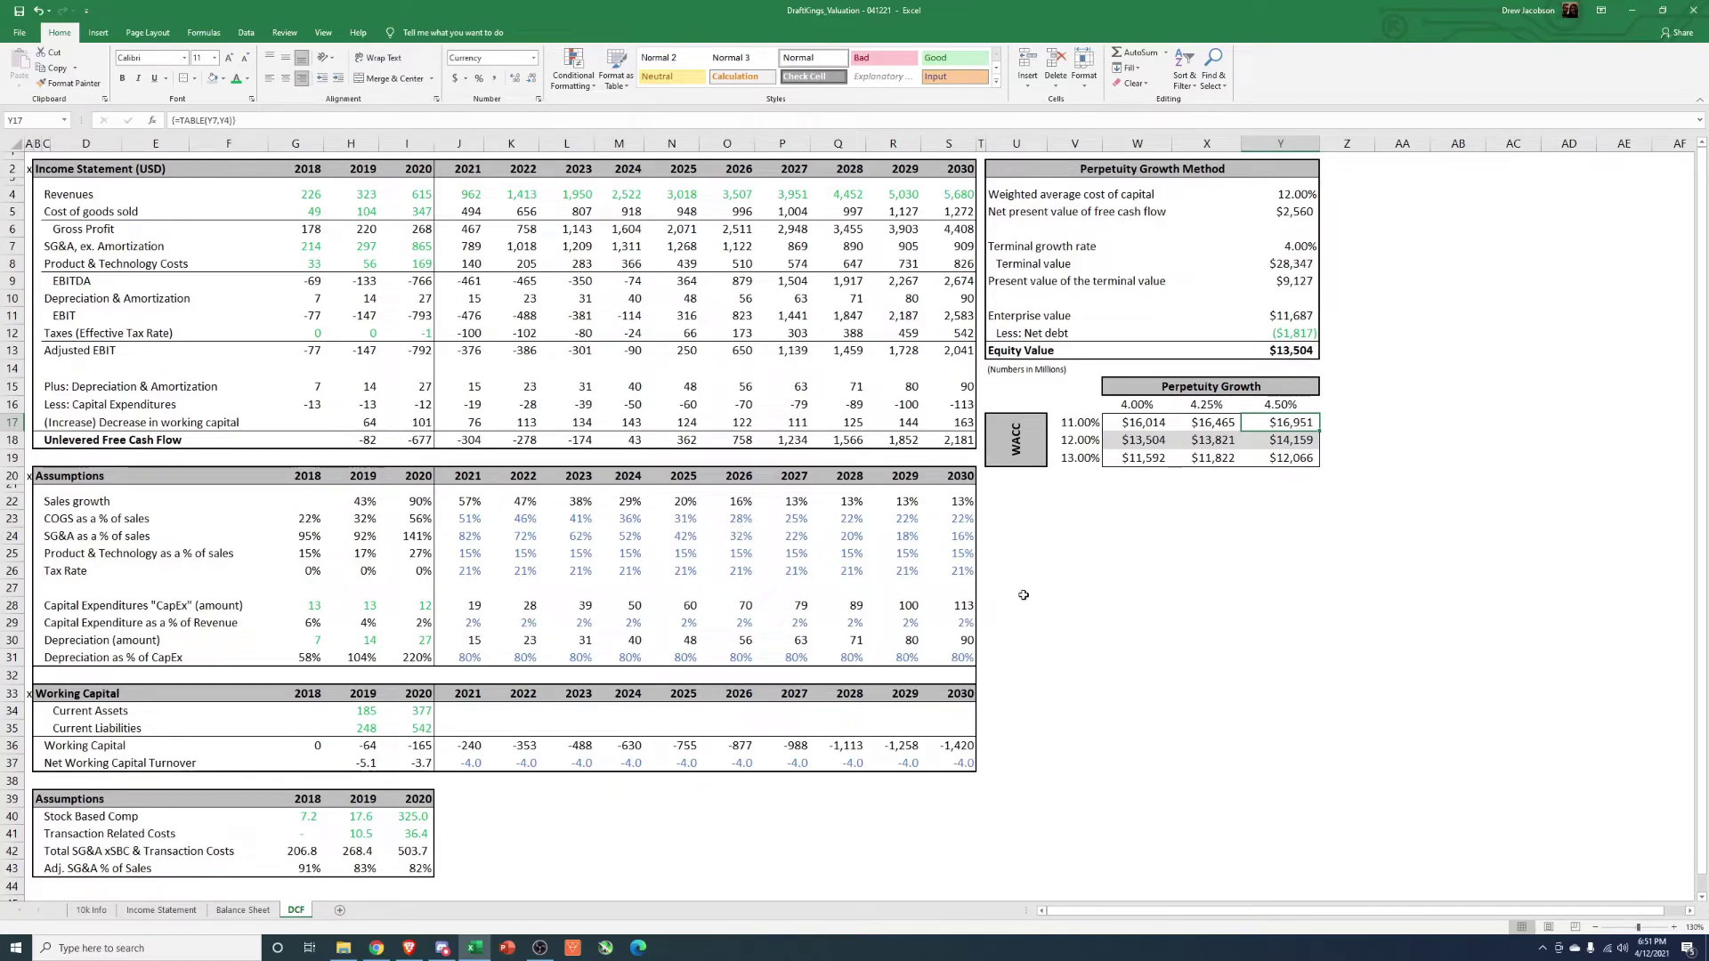
Make SG&A % fall 5 points yearly from 2022 to 2030 with =J24-0.05 copied across
{"action": "left_click", "coordinate": [525, 539]}
{"action": "type", "text": "=J24-0.05"}
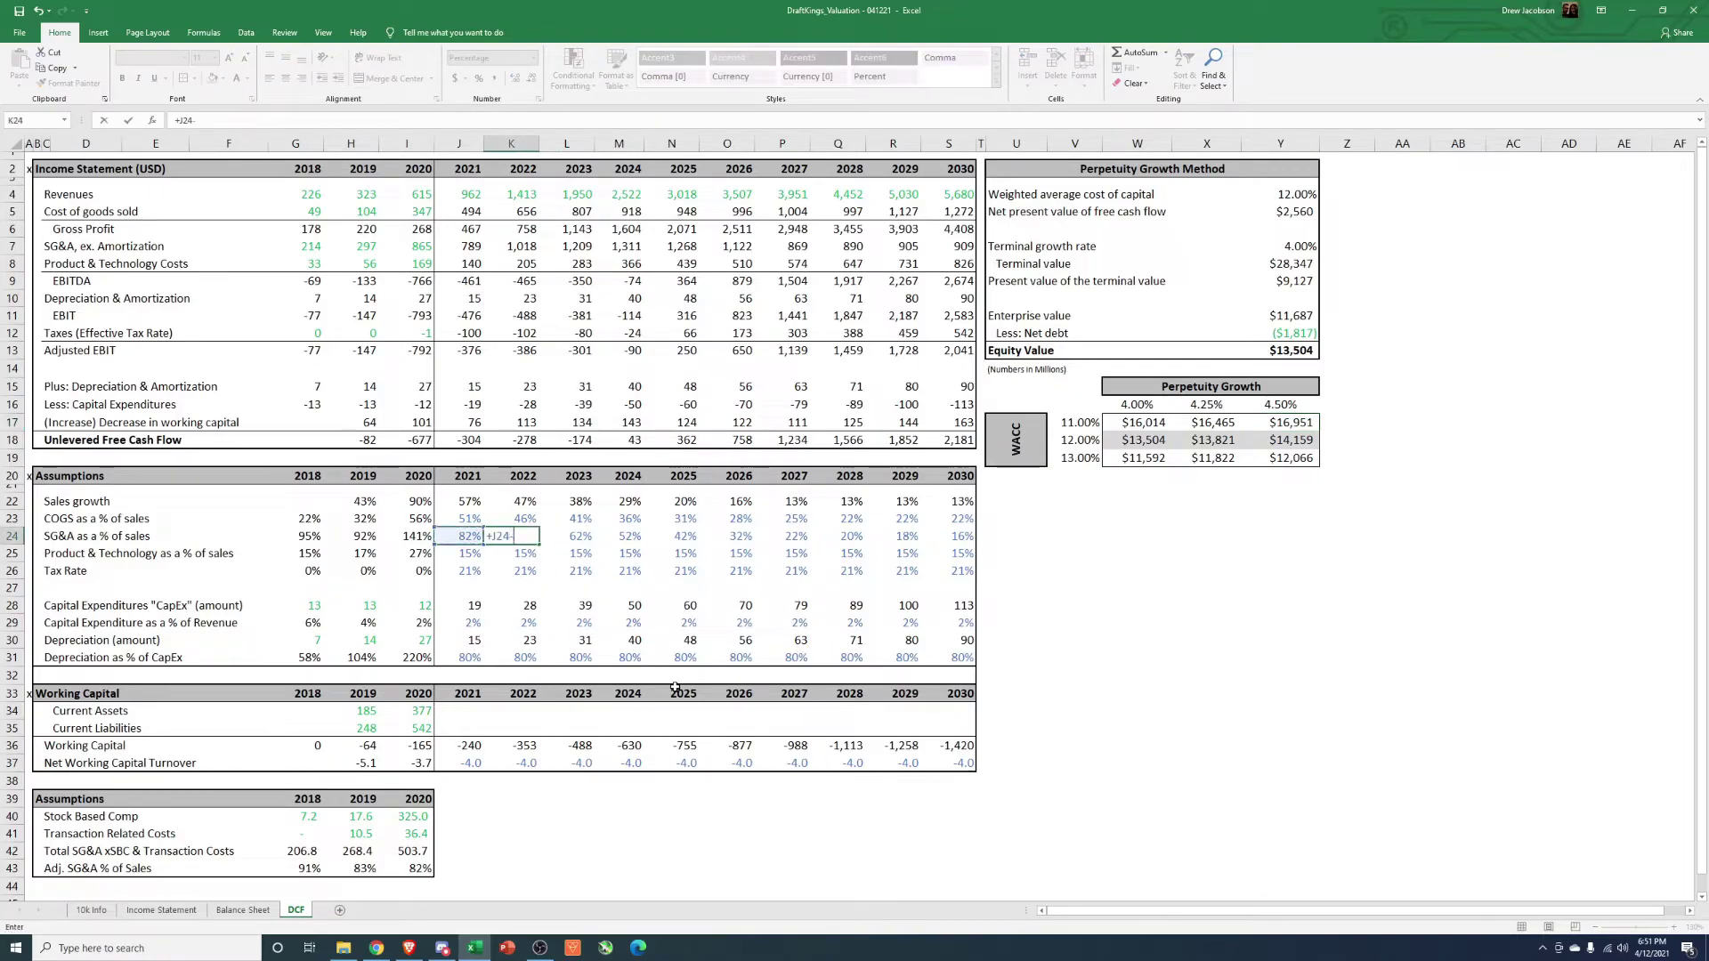
{"action": "key", "text": "Return"}
{"action": "key", "text": "Up"}
{"action": "key", "text": "ctrl+c"}
{"action": "key", "text": "Right"}
{"action": "key", "text": "shift+Right"}
{"action": "key", "text": "shift+Right"}
{"action": "key", "text": "shift+Right"}
{"action": "key", "text": "shift+Right"}
{"action": "key", "text": "shift+Right"}
{"action": "key", "text": "shift+Right"}
{"action": "key", "text": "shift+Right"}
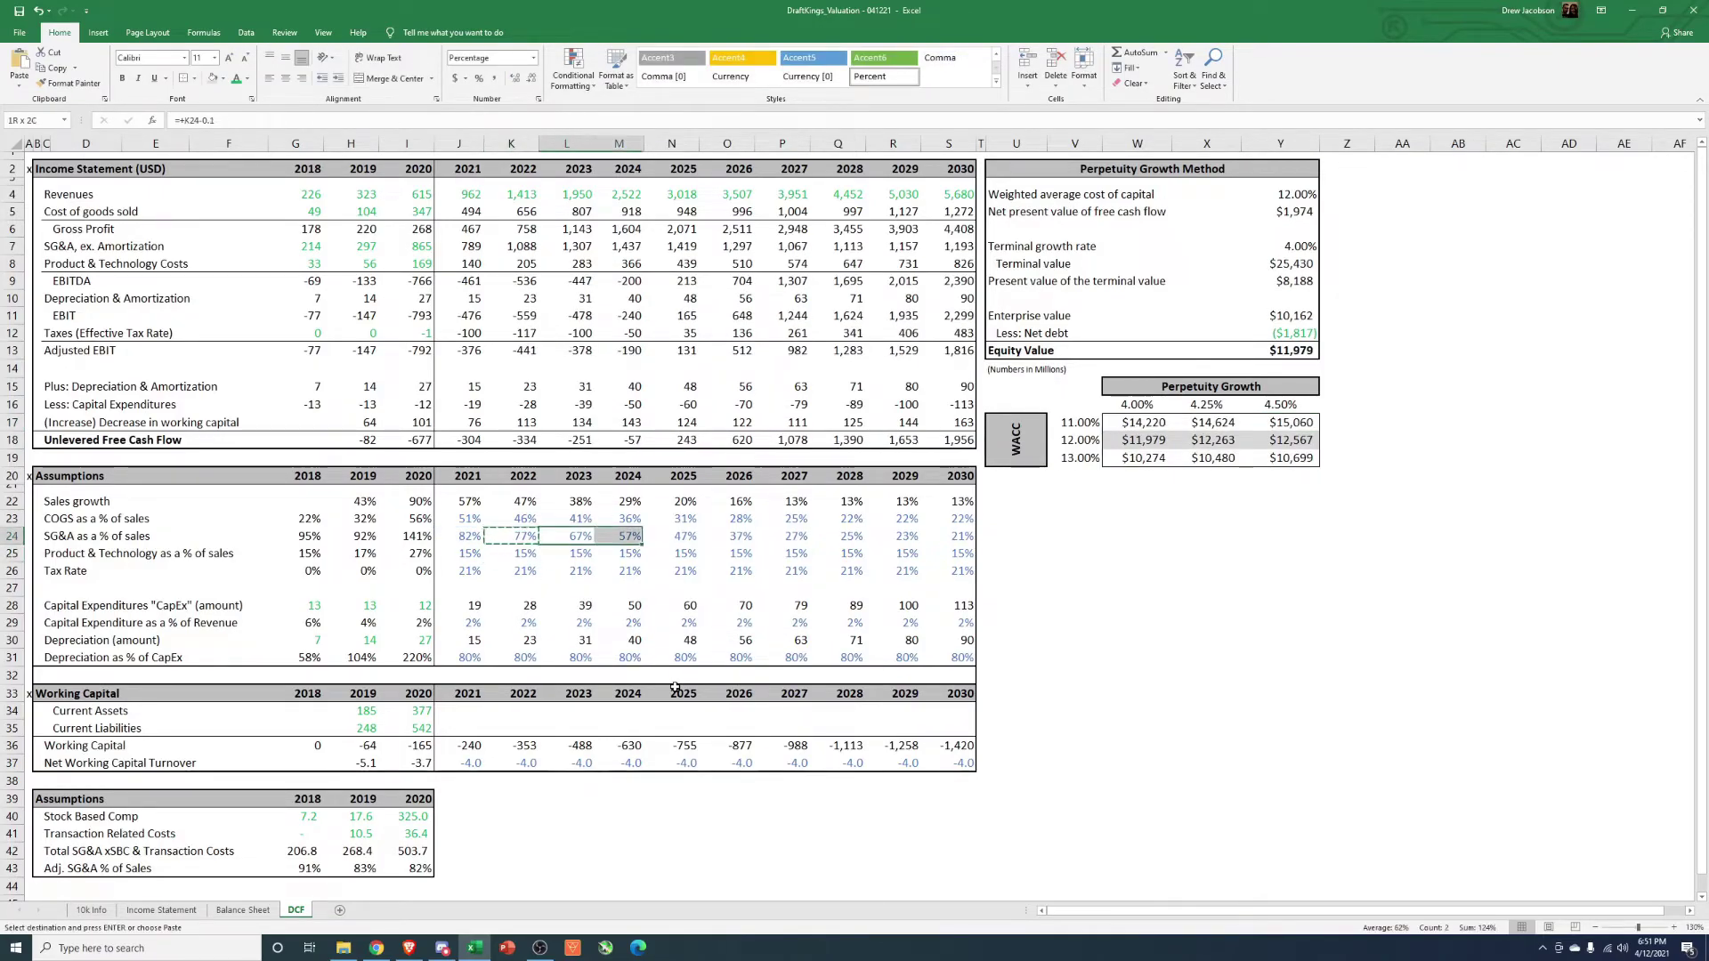
{"action": "key", "text": "Return"}
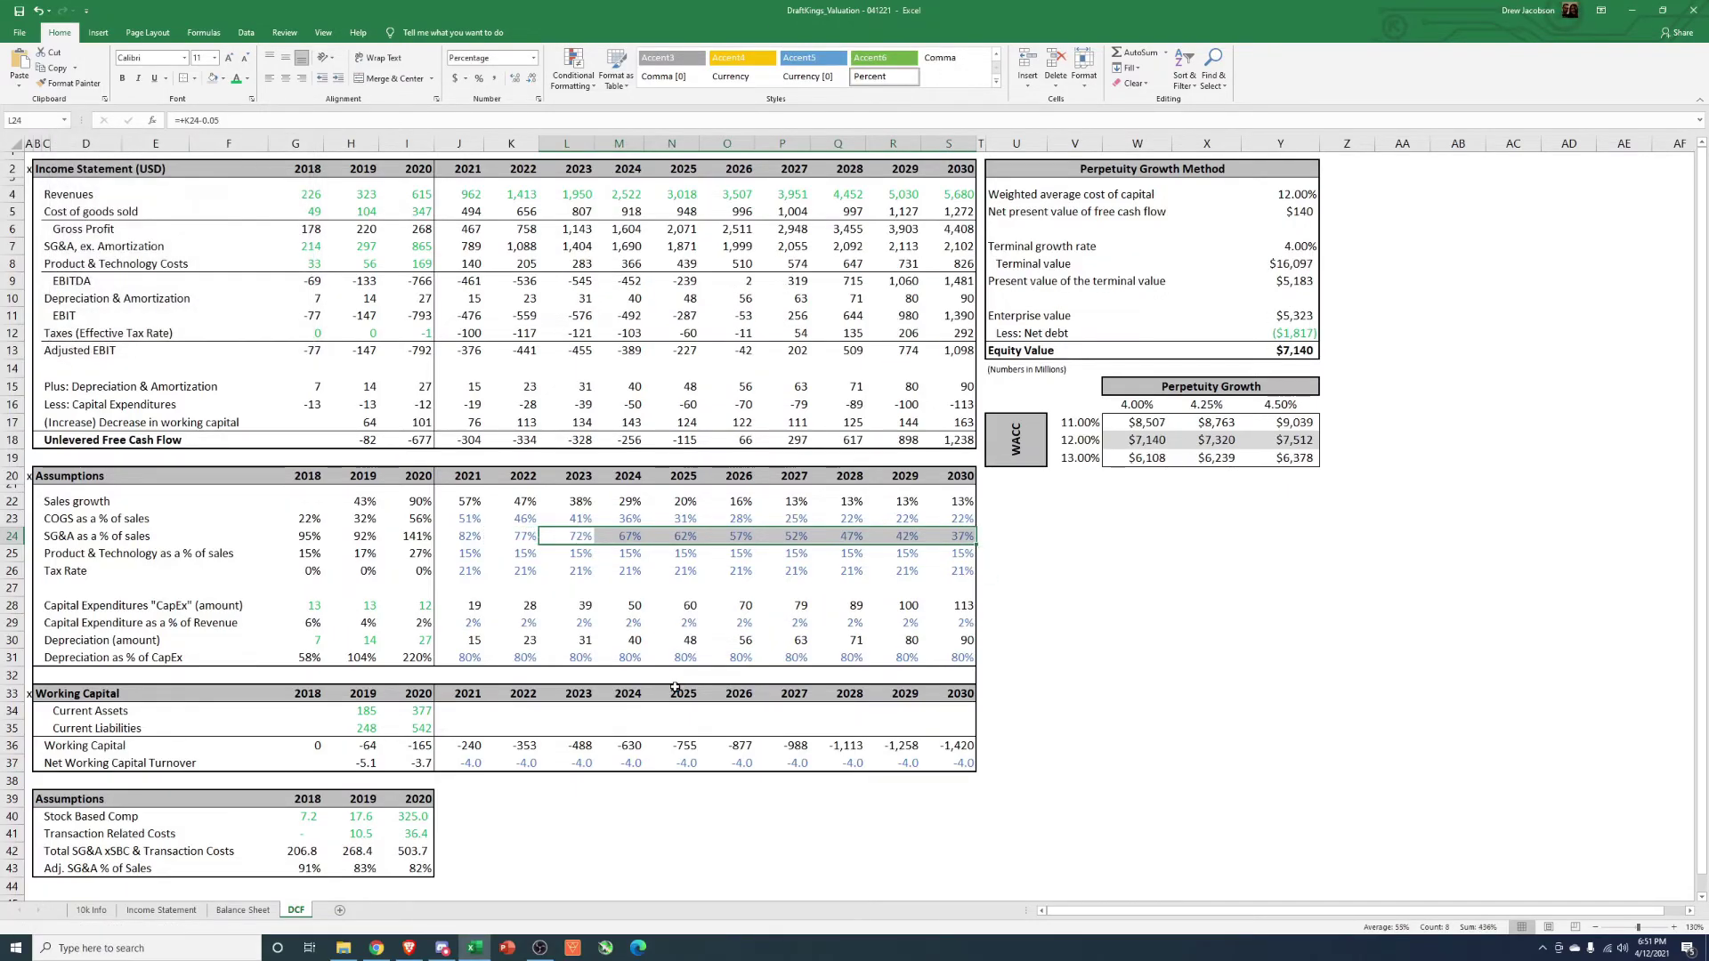
{"action": "key", "text": "Left"}
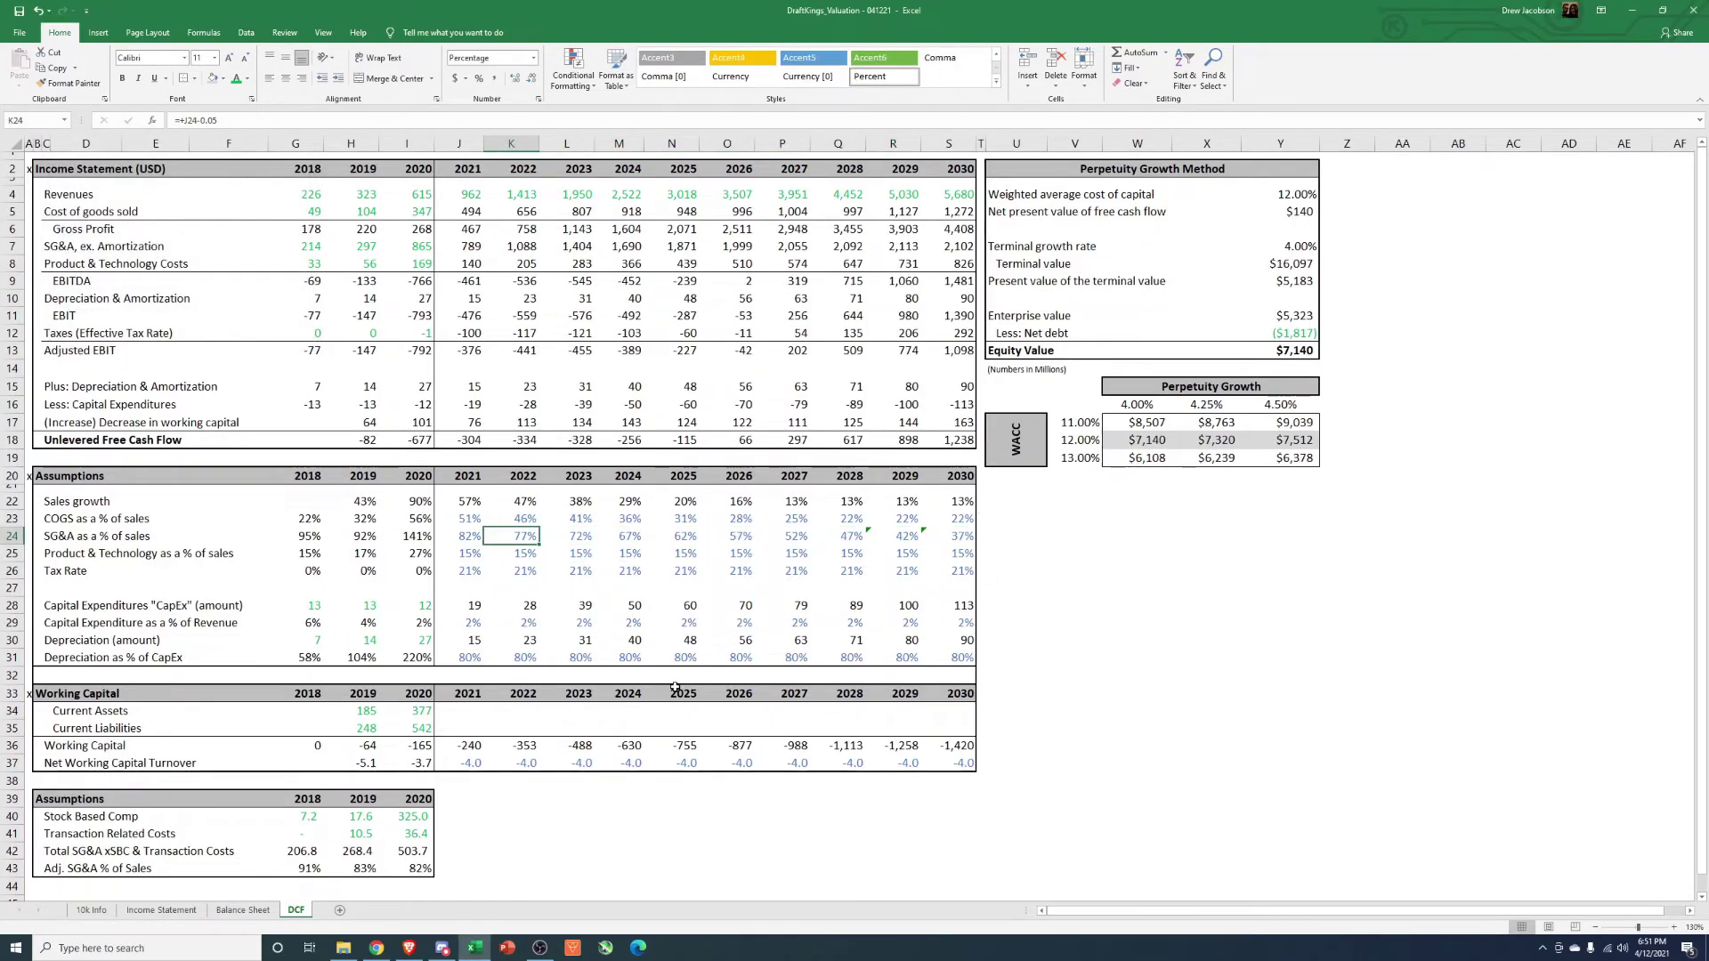
{"action": "key", "text": "Left"}
Set 2021 COGS % to =+I23-0.05 and fill later years with =+J23-.03
{"action": "key", "text": "Up"}
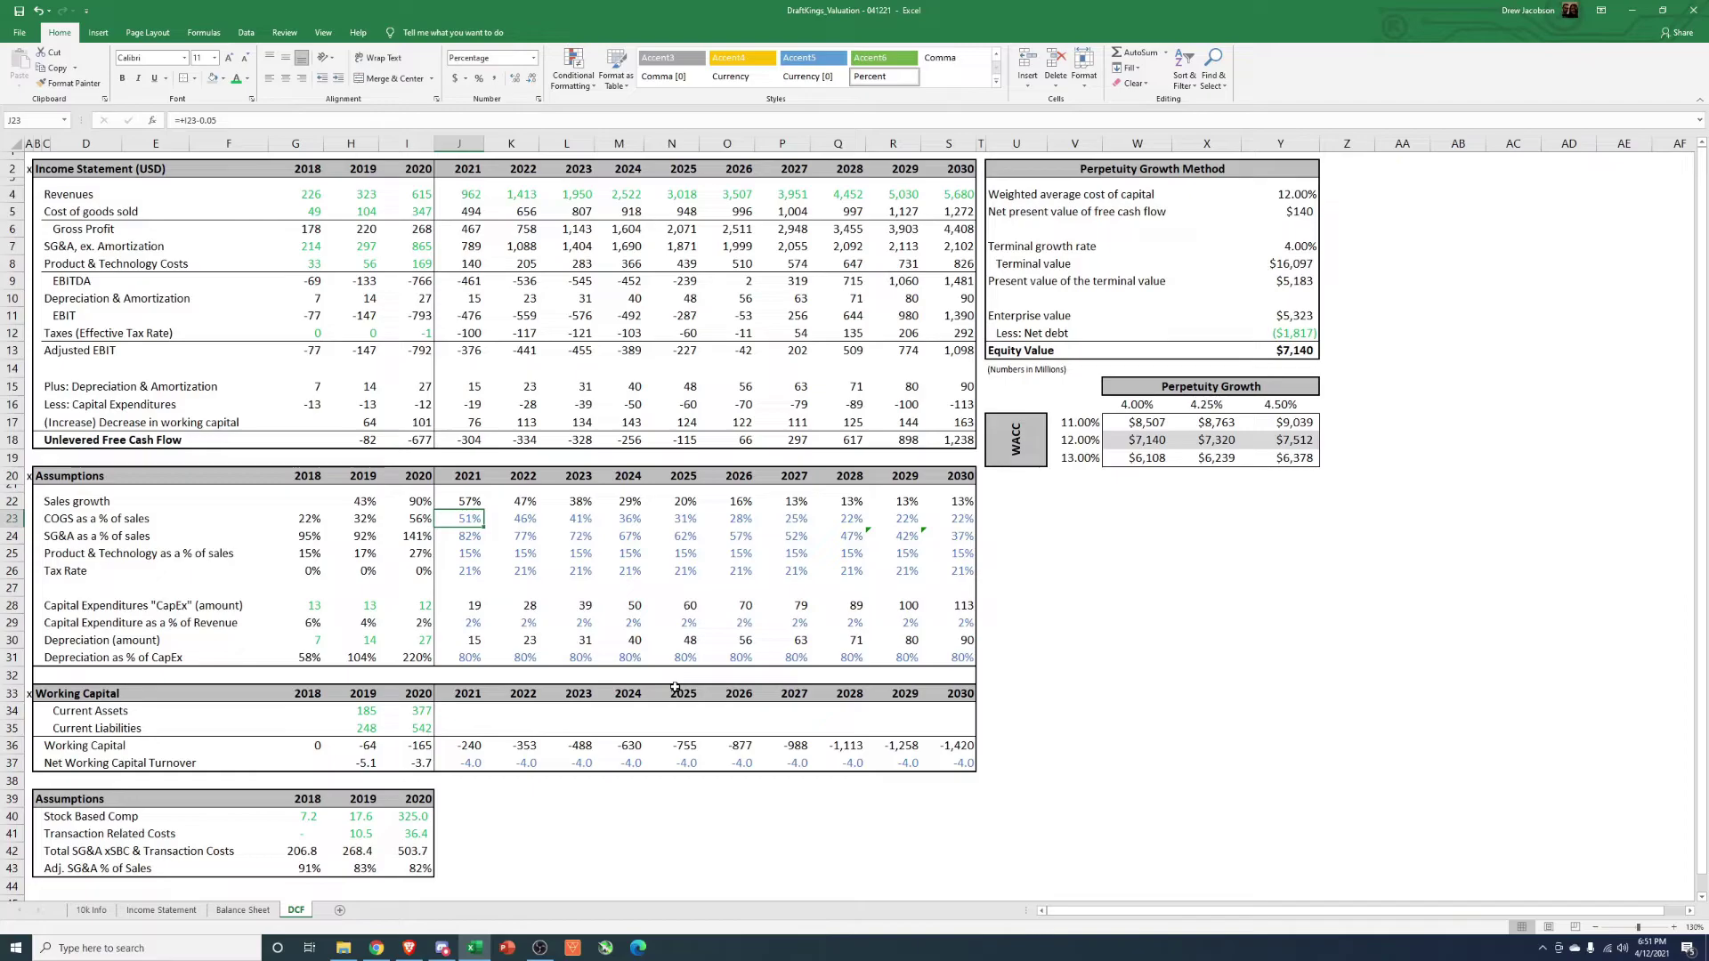
{"action": "type", "text": "+"}
{"action": "key", "text": "Left"}
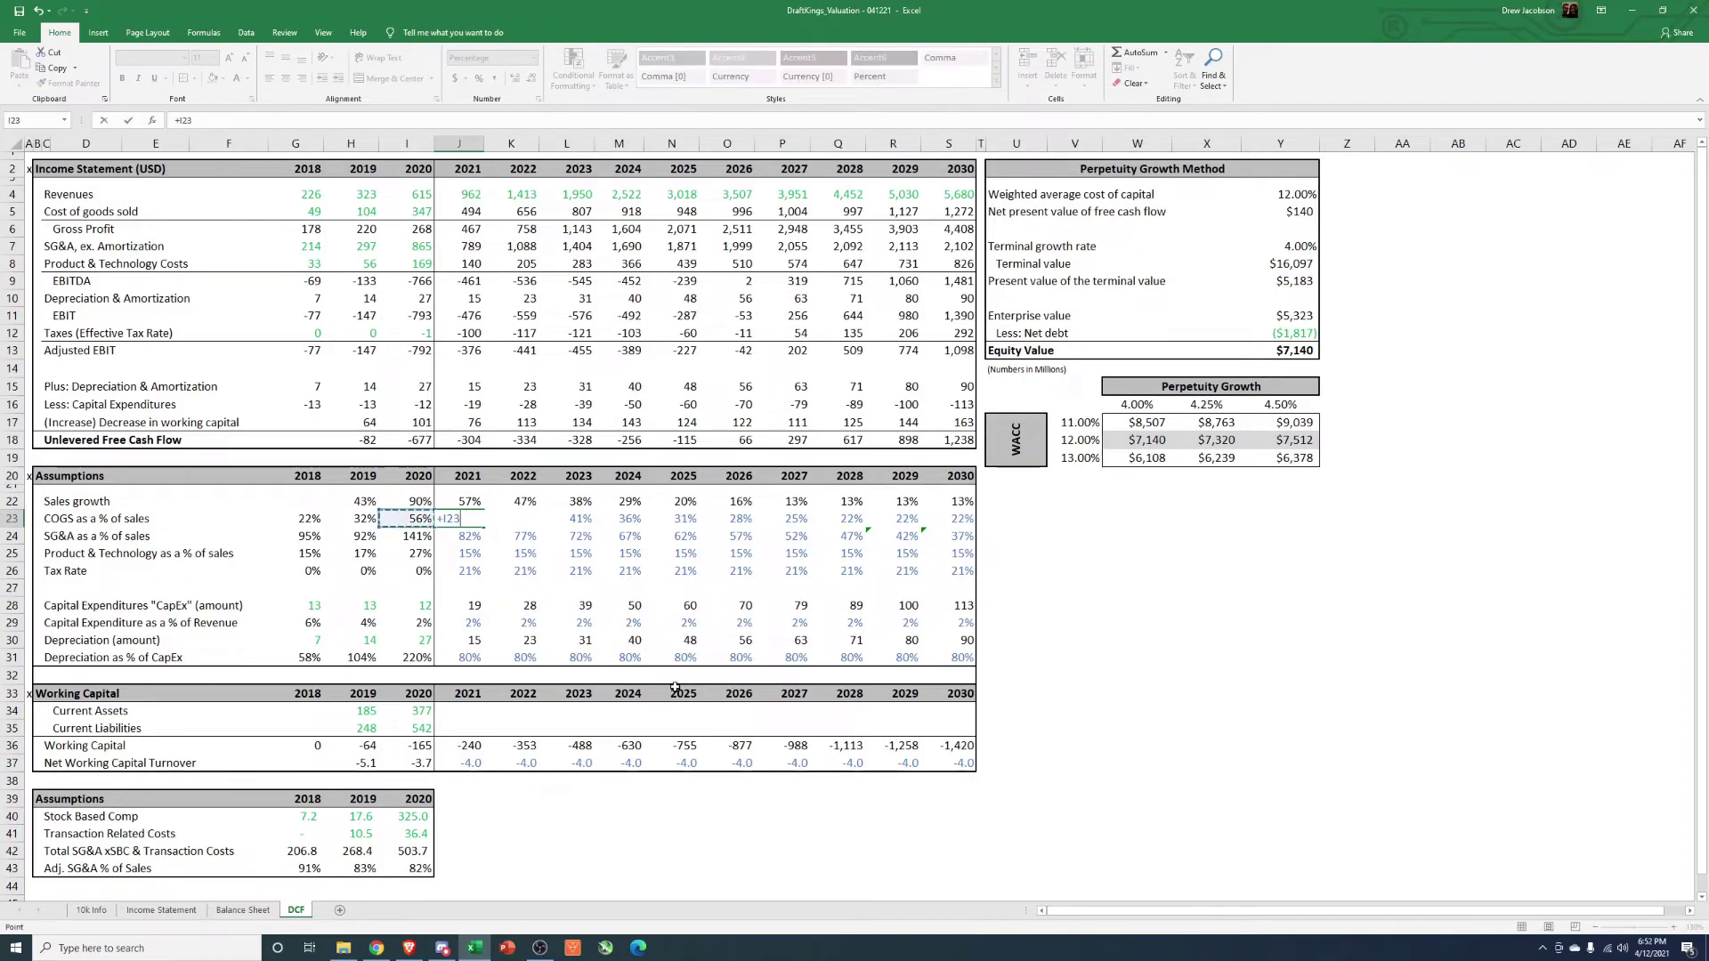
{"action": "type", "text": "-0.05"}
{"action": "key", "text": "Return"}
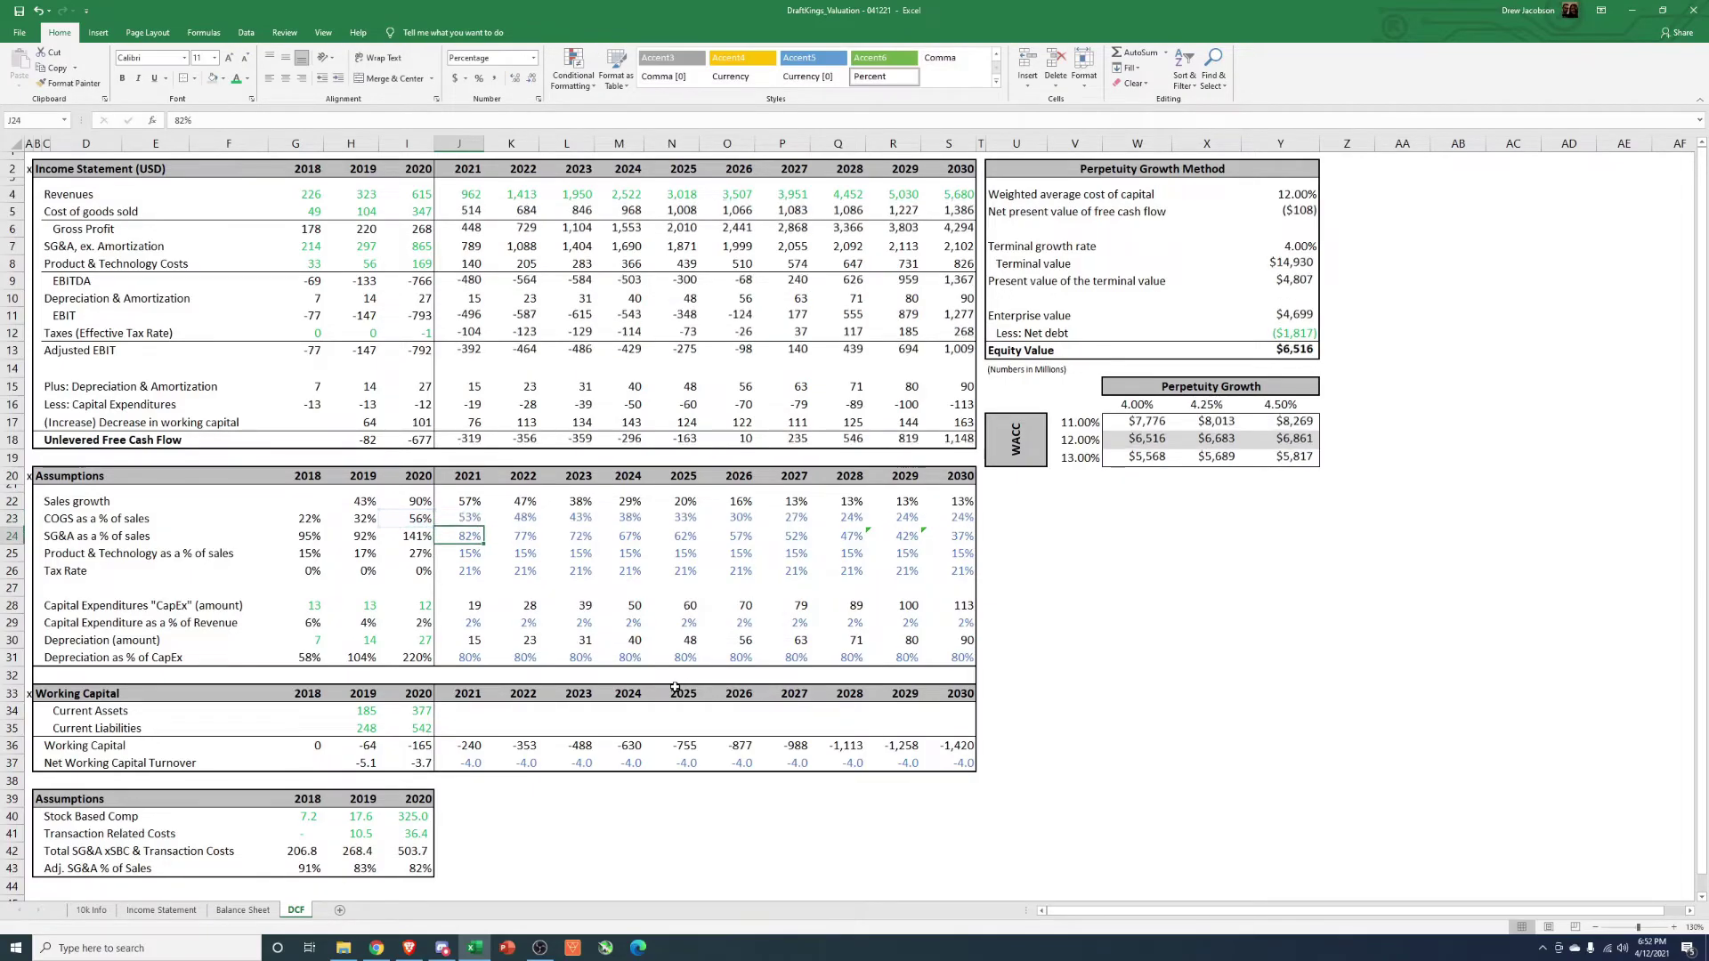
{"action": "key", "text": "Up"}
{"action": "key", "text": "ctrl+c"}
{"action": "key", "text": "Right"}
{"action": "key", "text": "shift+Right"}
{"action": "key", "text": "shift+Right"}
{"action": "key", "text": "shift+Right"}
{"action": "key", "text": "shift+Right"}
{"action": "key", "text": "shift+Right"}
{"action": "key", "text": "shift+Right"}
{"action": "key", "text": "shift+Right"}
{"action": "key", "text": "shift+Right"}
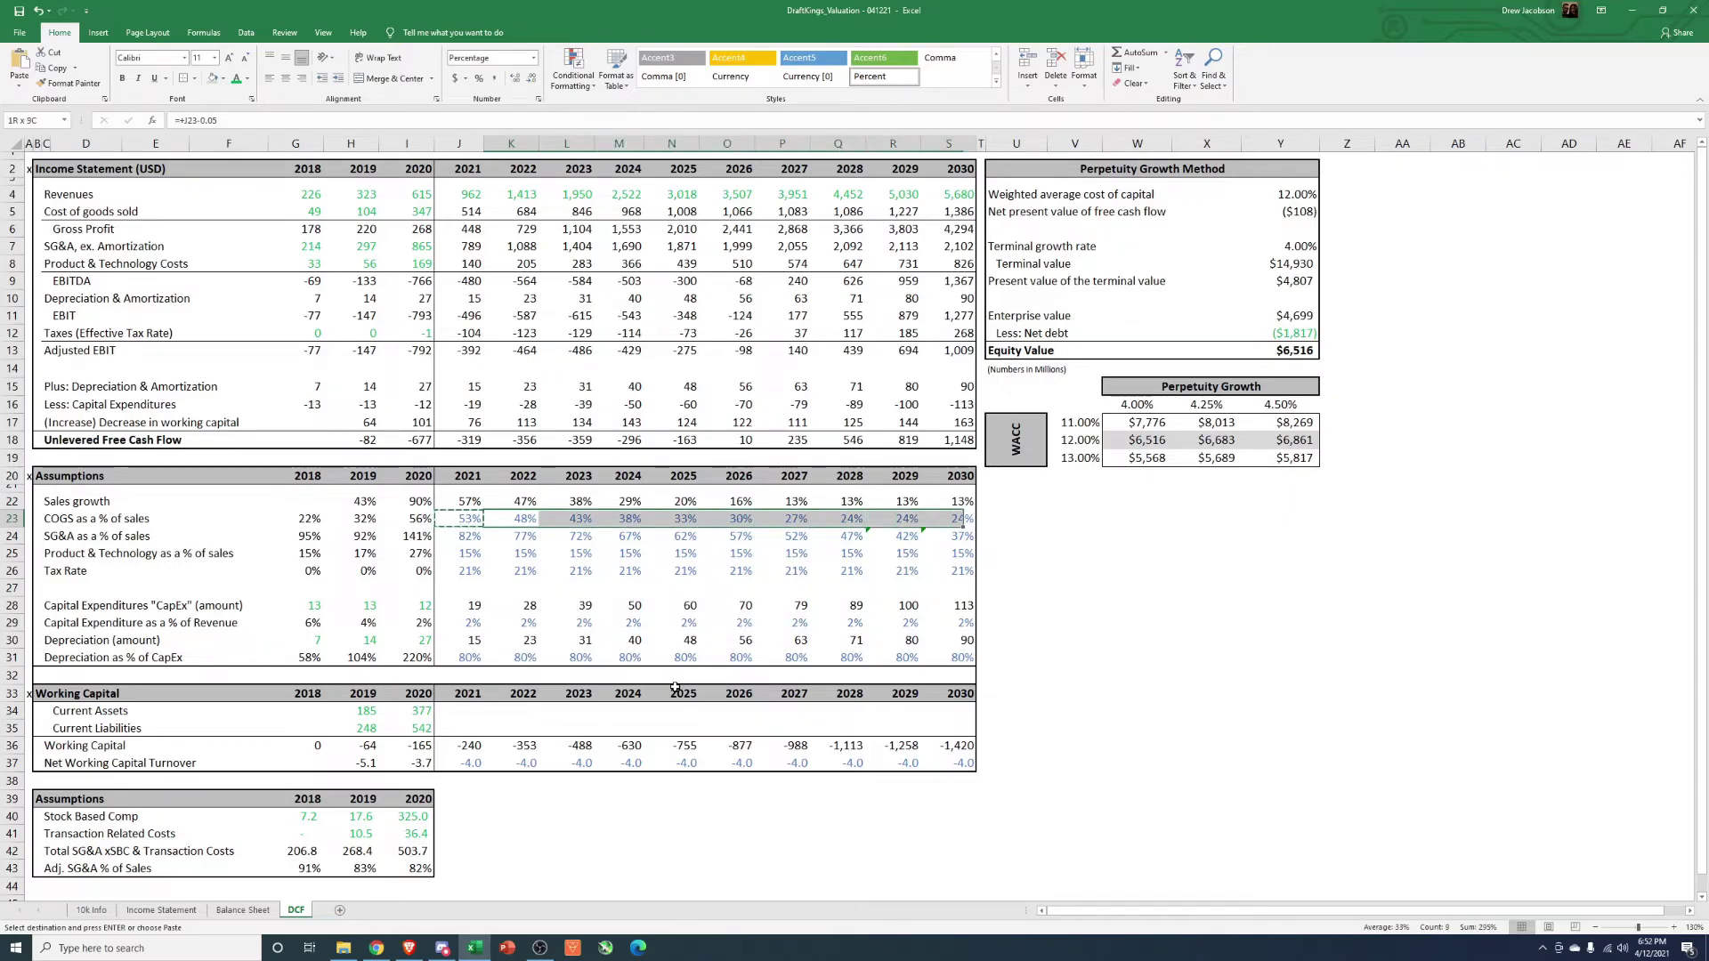
{"action": "type", "text": "=+J23-.03"}
{"action": "key", "text": "ctrl+Return"}
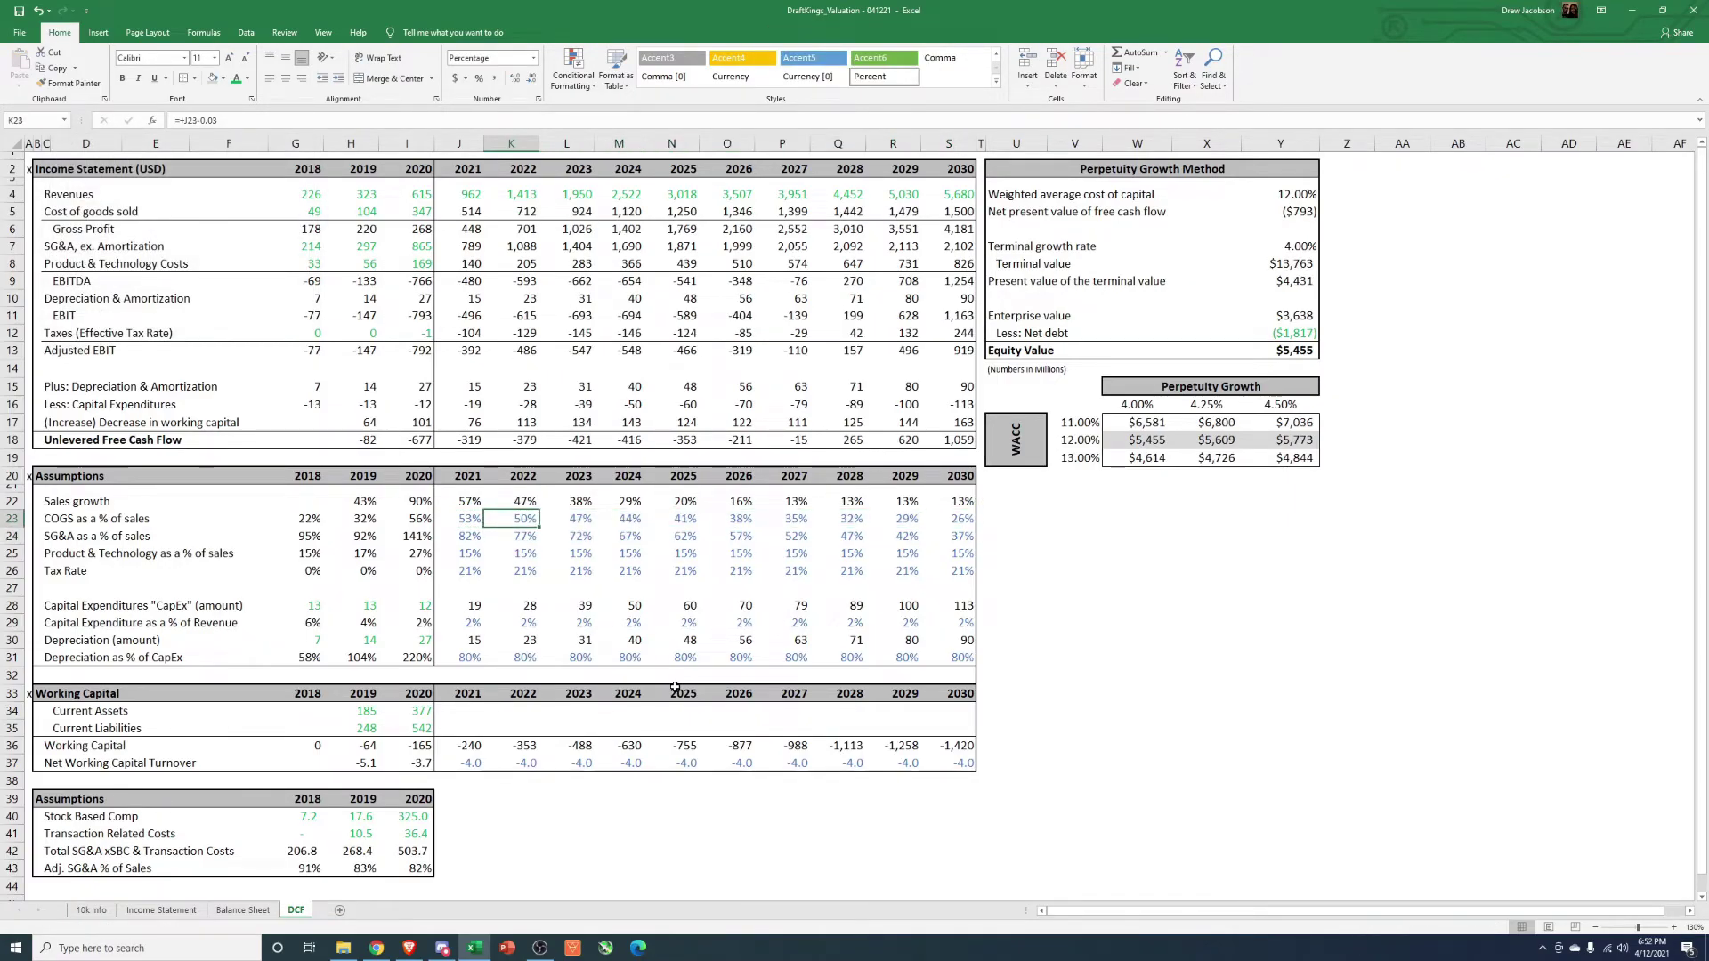
{"action": "left_click", "coordinate": [1281, 422]}
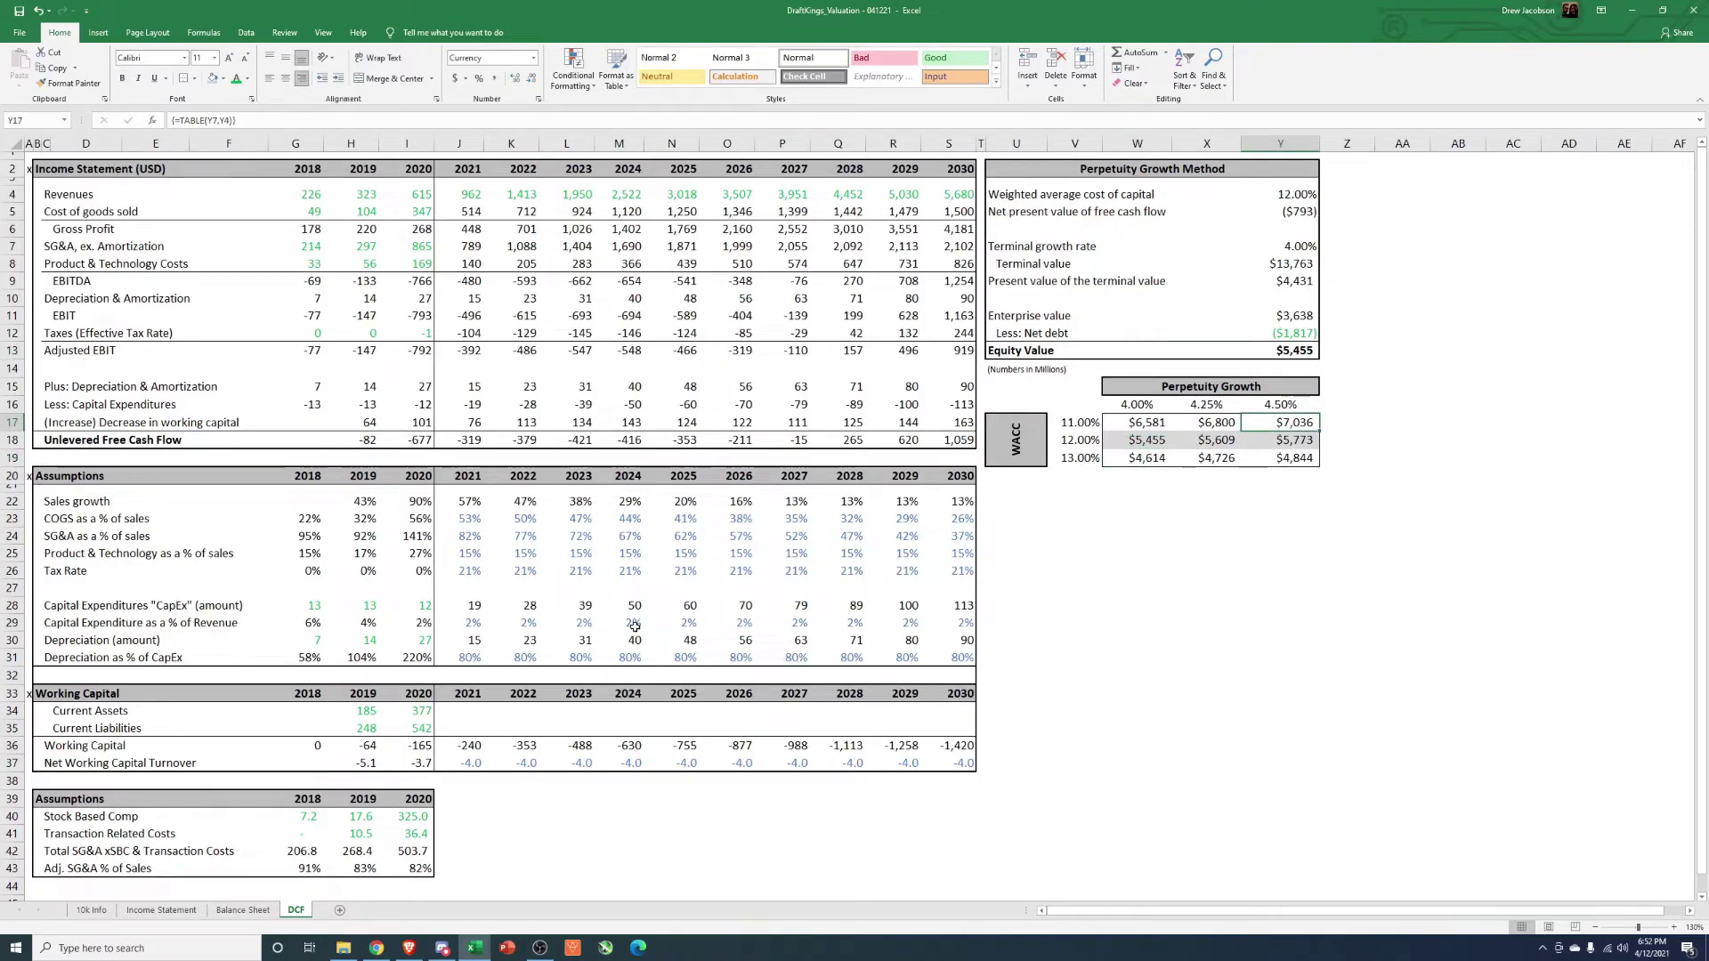
Make Product & Technology % drop 1 point yearly via =+I25-.01, pasting formulas across row 25
{"action": "left_click_drag", "start_coordinate": [466, 502], "coordinate": [956, 504]}
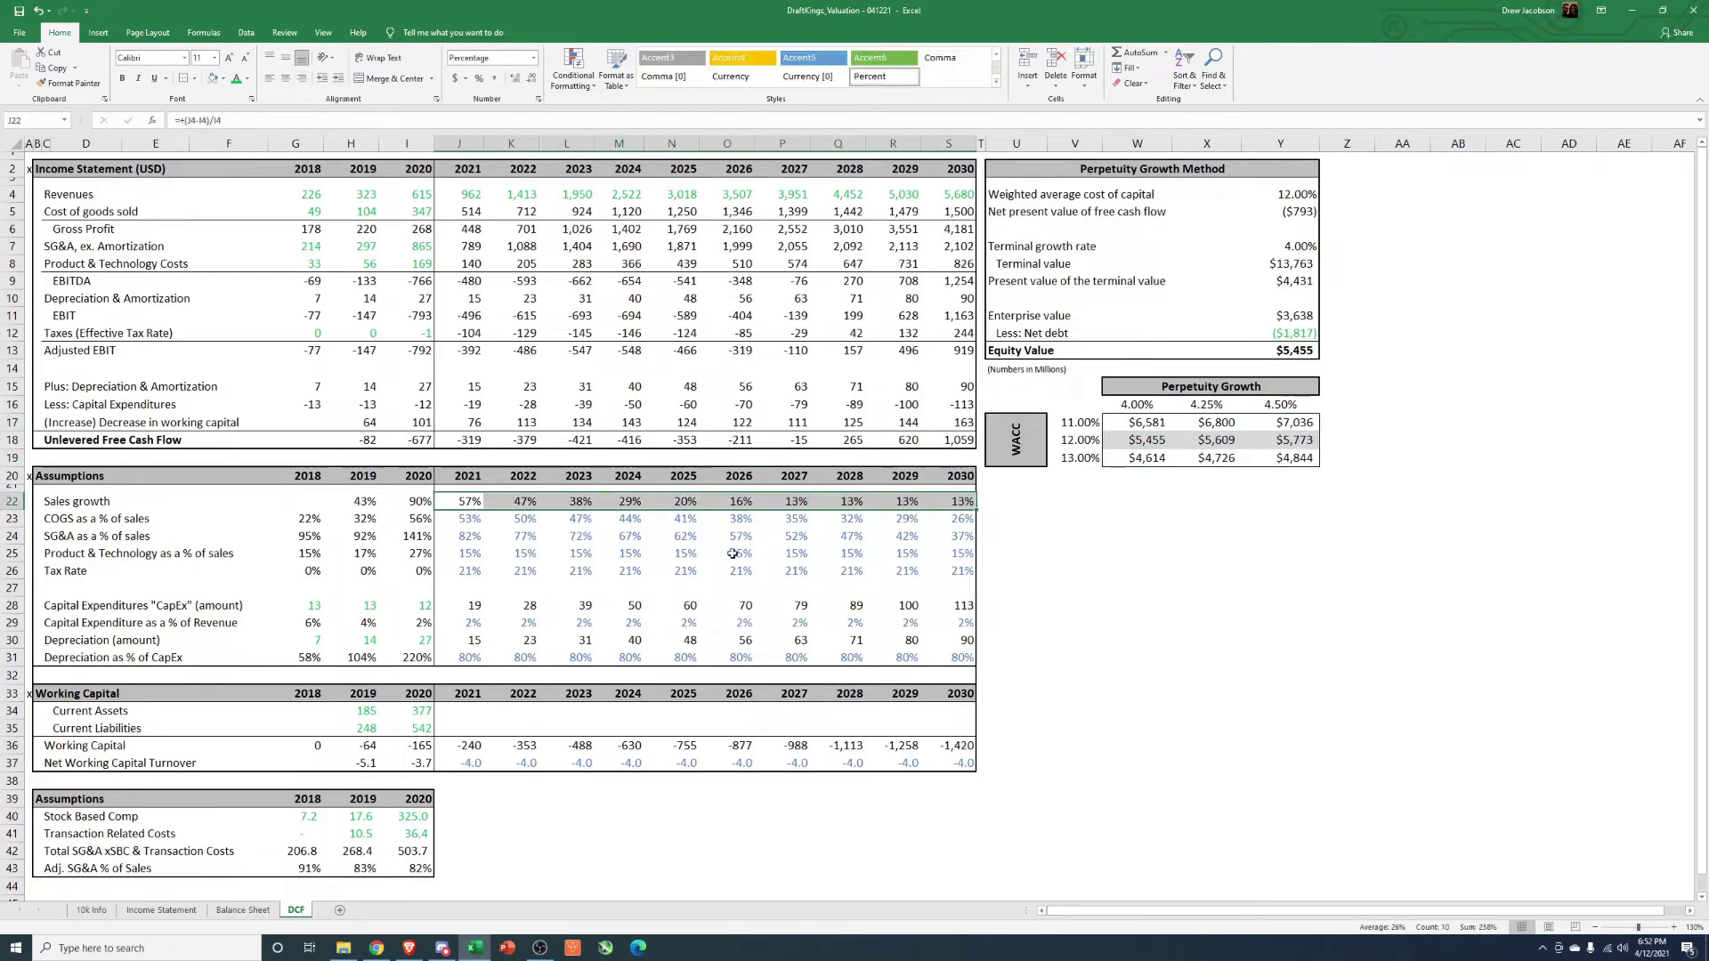
{"action": "key", "text": "Down"}
{"action": "key", "text": "Down"}
{"action": "key", "text": "Down"}
{"action": "type", "text": "+"}
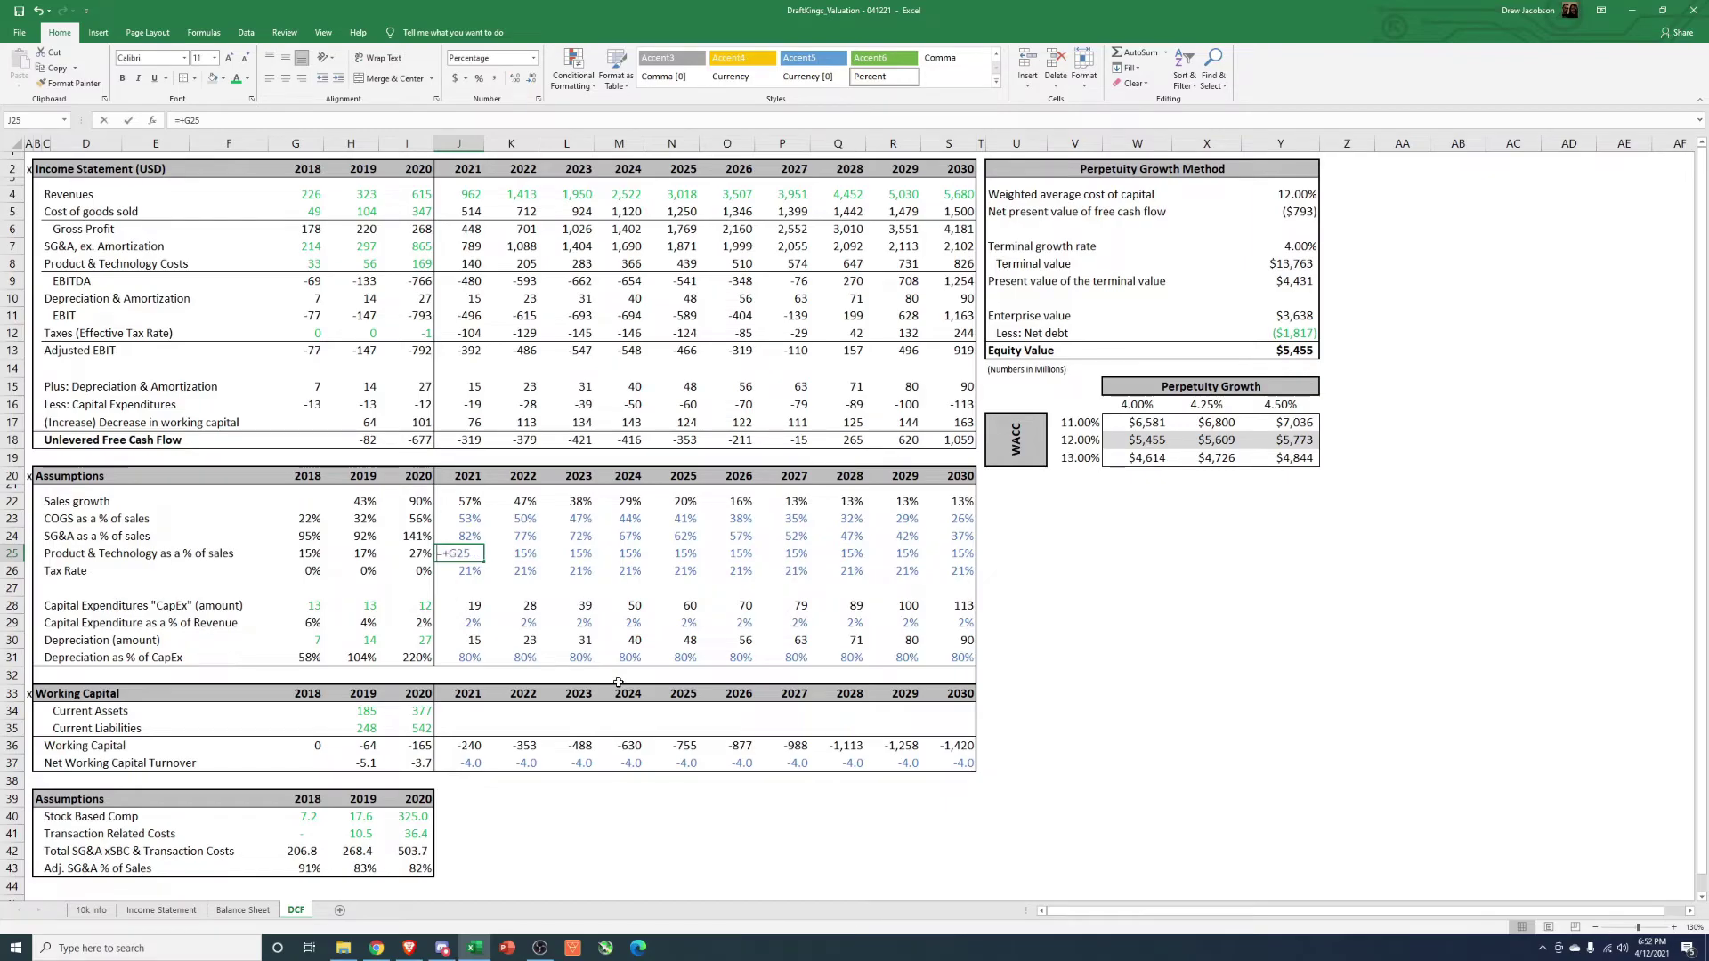
{"action": "key", "text": "Left"}
{"action": "type", "text": "-"}
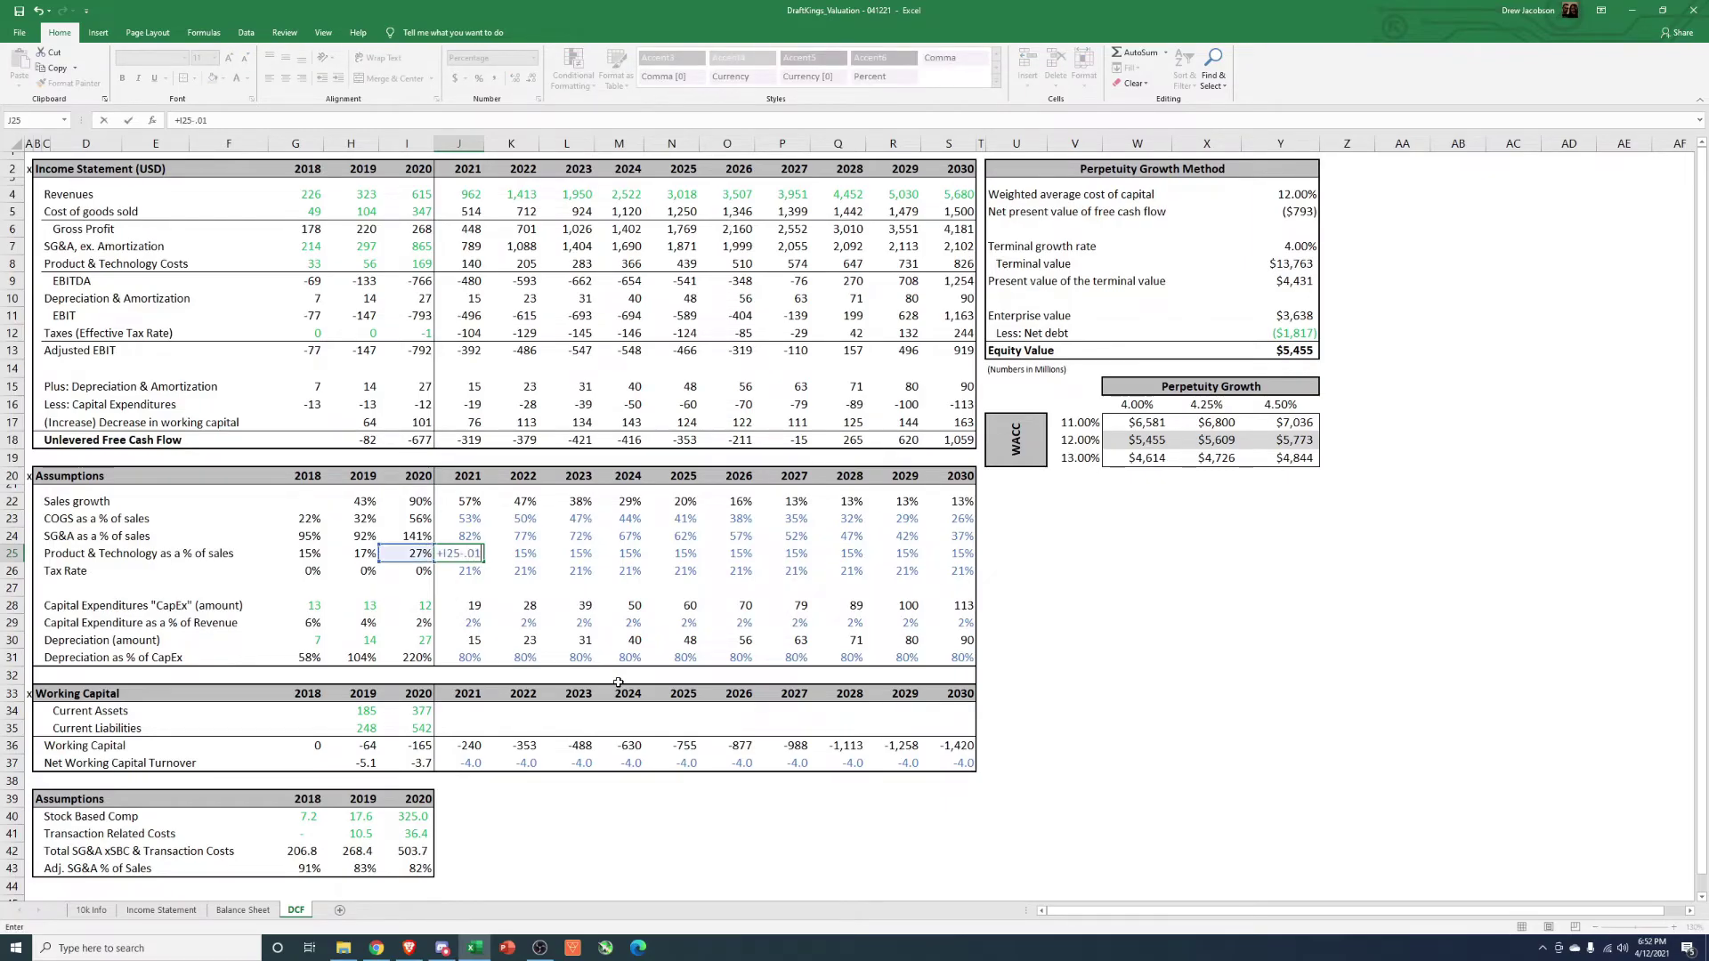
{"action": "type", "text": ".01"}
{"action": "key", "text": "Return"}
{"action": "key", "text": "Up"}
{"action": "key", "text": "ctrl+c"}
{"action": "key", "text": "Right"}
{"action": "key", "text": "shift+Right"}
{"action": "key", "text": "shift+Right"}
{"action": "key", "text": "shift+Right"}
{"action": "key", "text": "shift+Right"}
{"action": "key", "text": "shift+Right"}
{"action": "key", "text": "shift+Right"}
{"action": "key", "text": "shift+Right"}
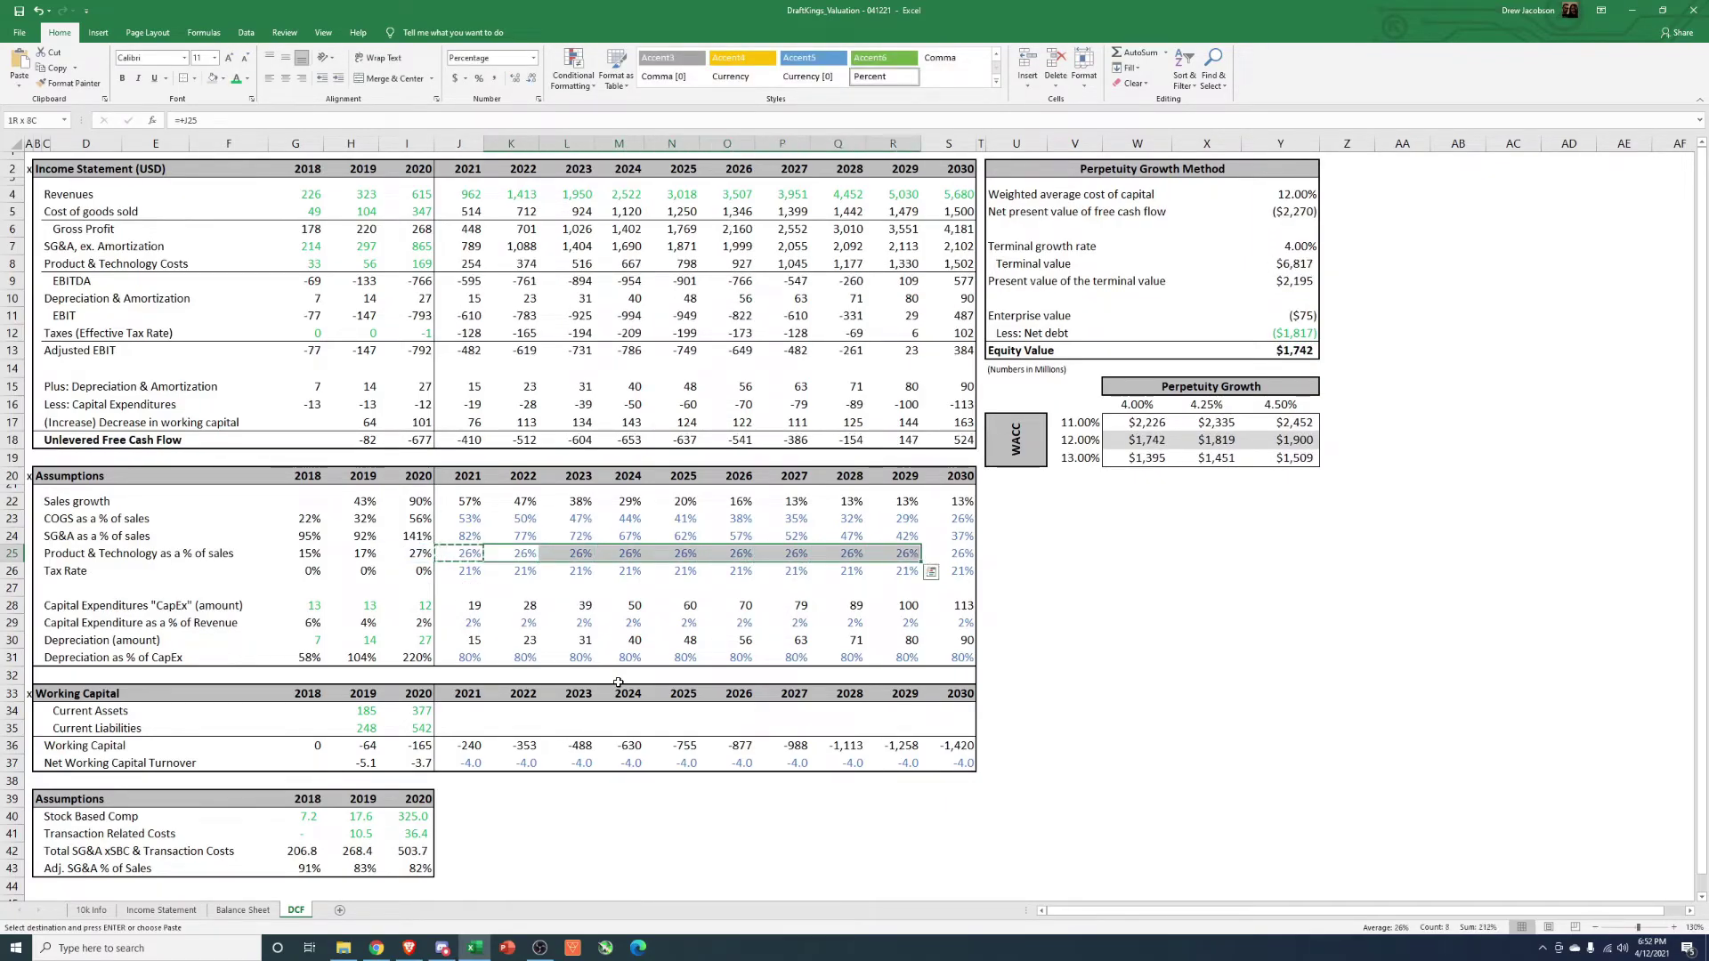
{"action": "key", "text": "shift+Right"}
{"action": "key", "text": "ctrl+alt+v"}
{"action": "key", "text": "Return"}
{"action": "key", "text": "Escape"}
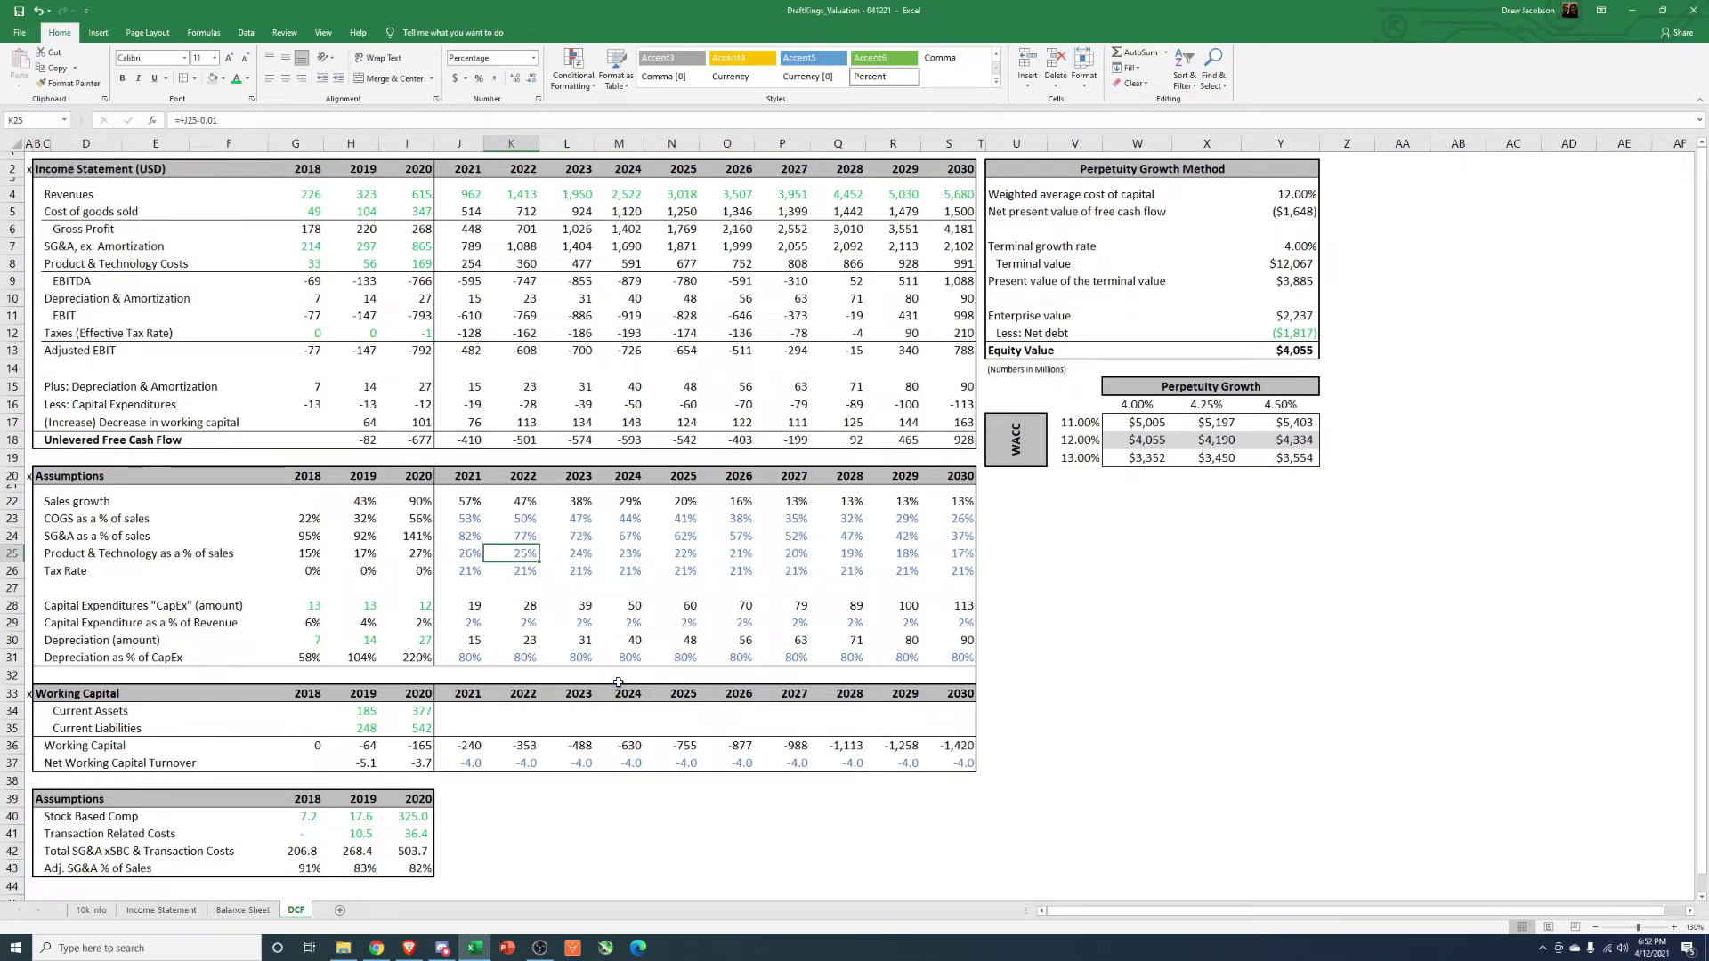
{"action": "left_click", "coordinate": [1279, 352]}
{"action": "left_click", "coordinate": [1383, 628]}
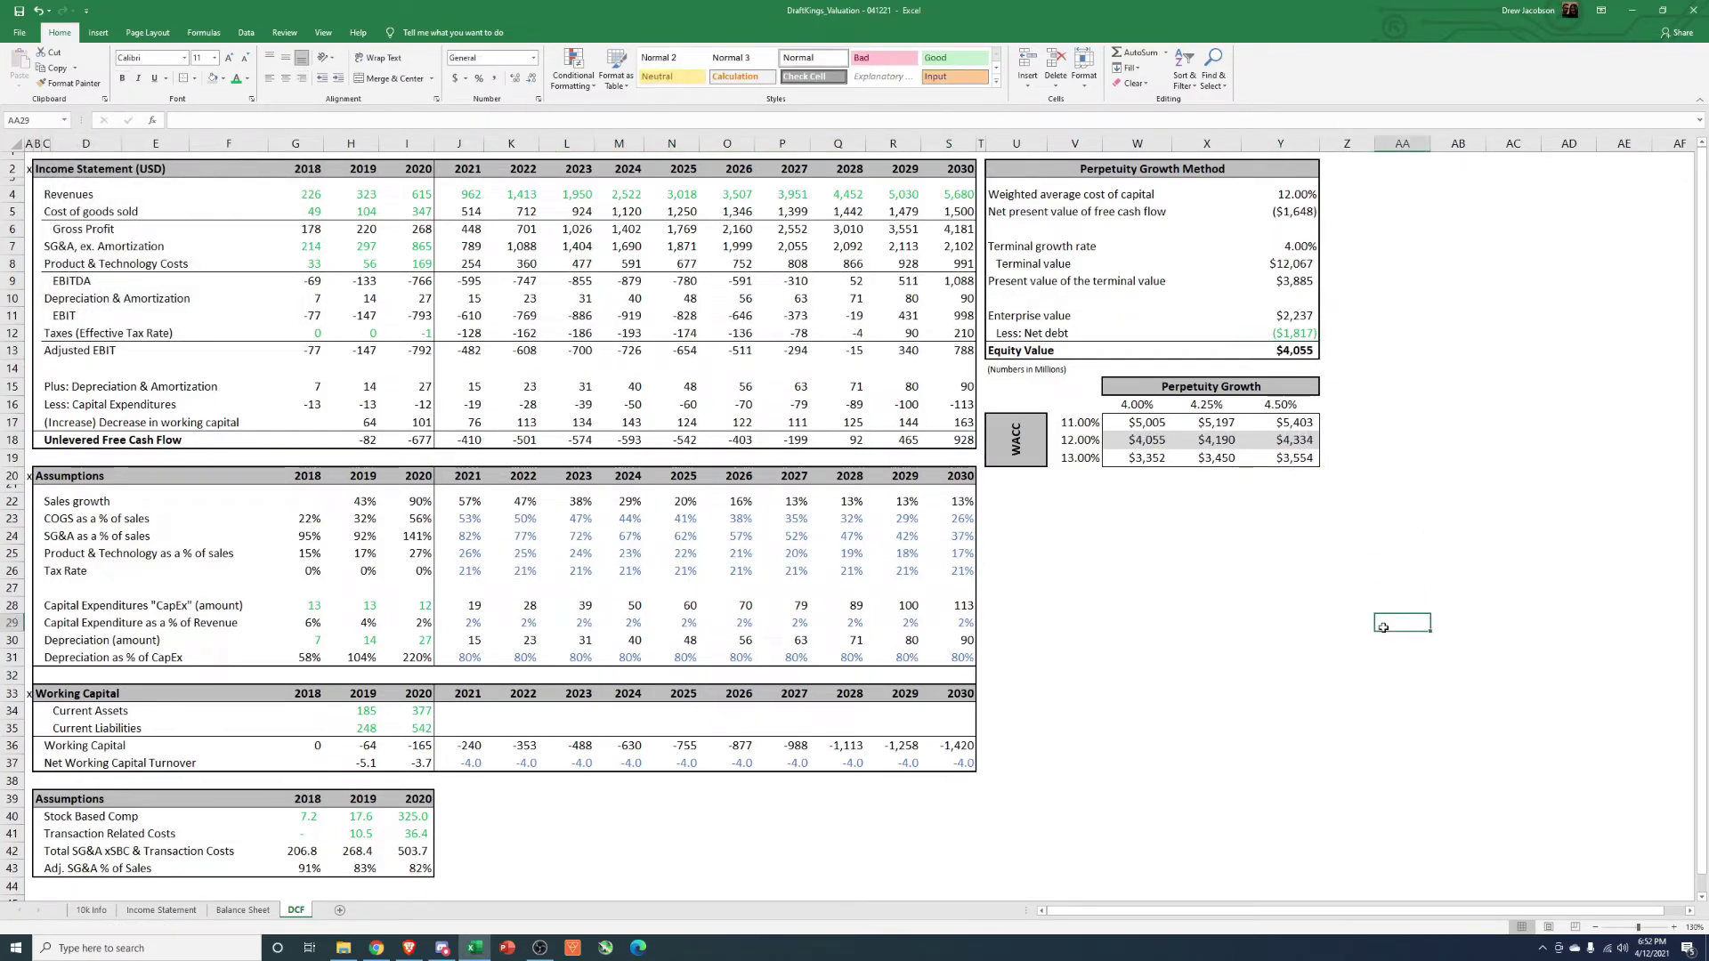
{"action": "left_click_drag", "start_coordinate": [469, 518], "coordinate": [966, 571]}
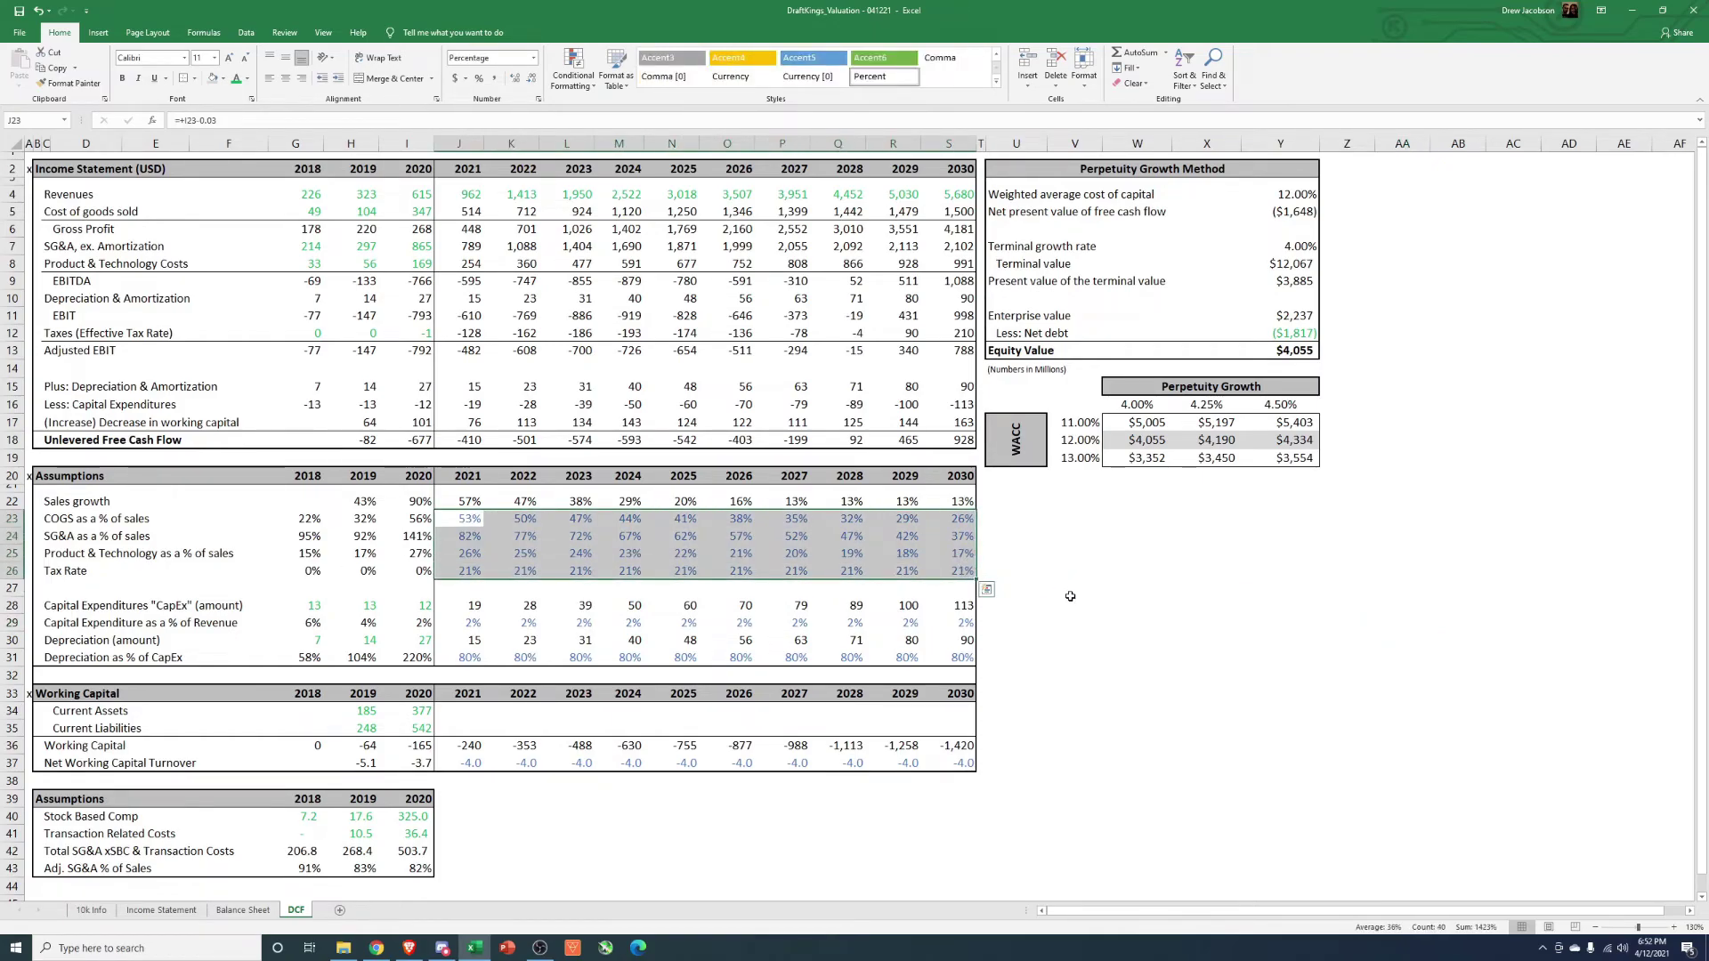
{"action": "left_click_drag", "start_coordinate": [463, 502], "coordinate": [966, 502]}
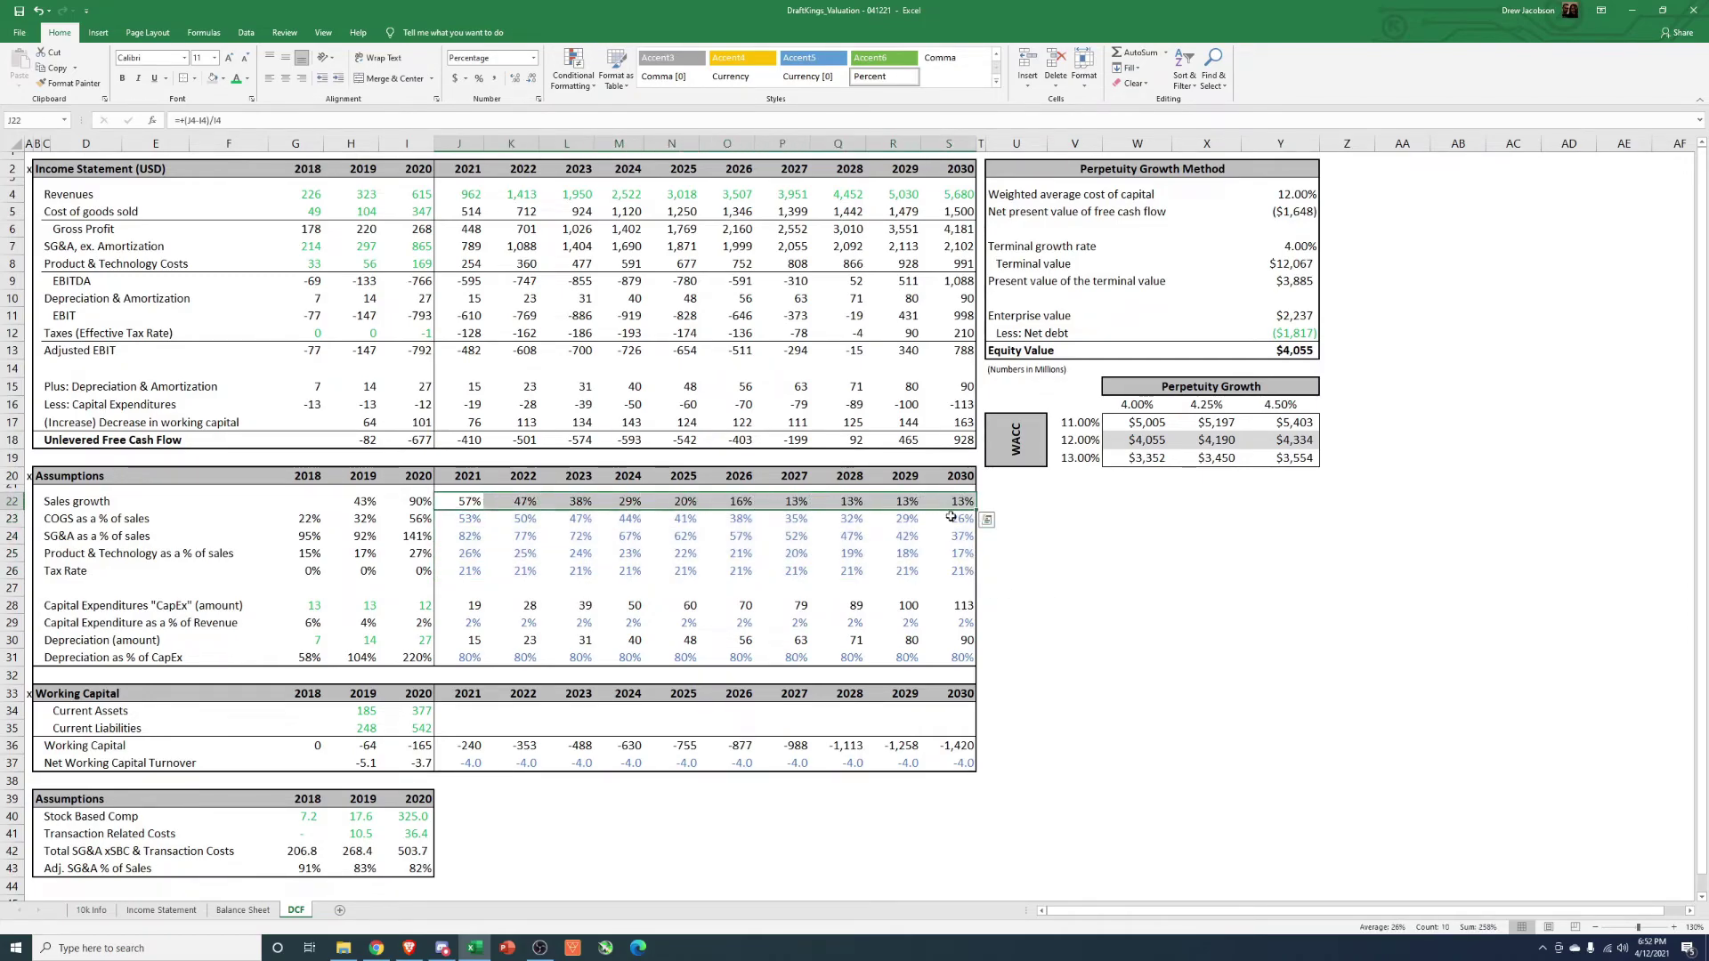
{"action": "left_click", "coordinate": [1130, 536]}
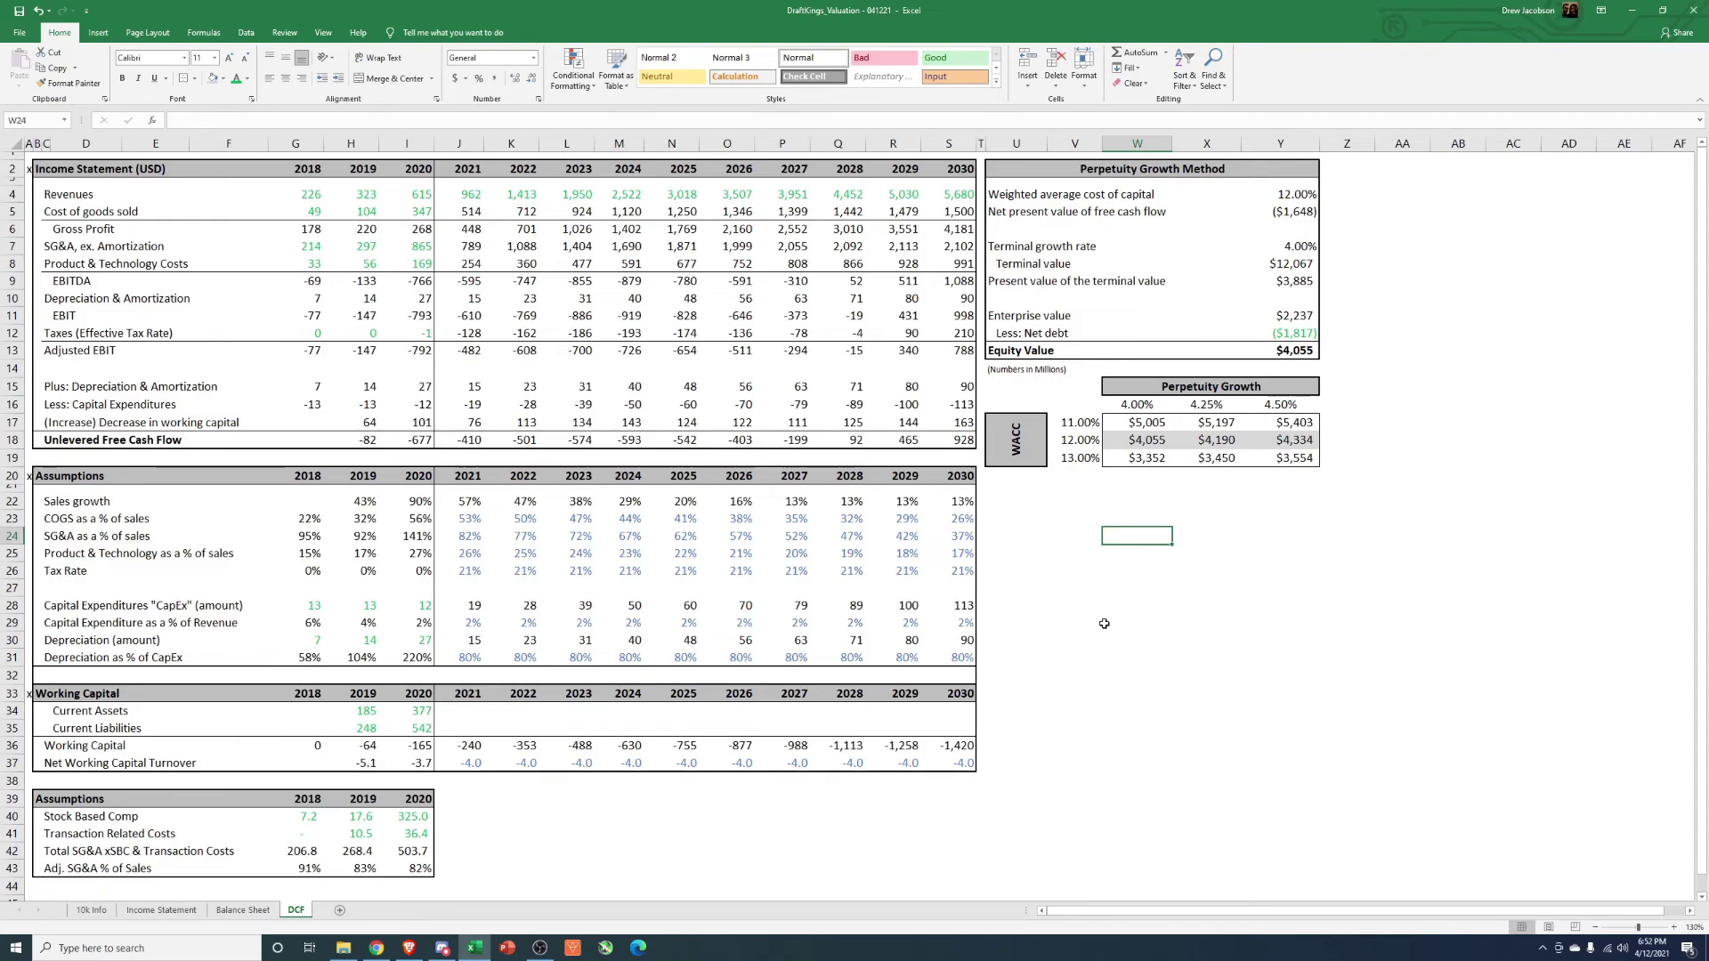